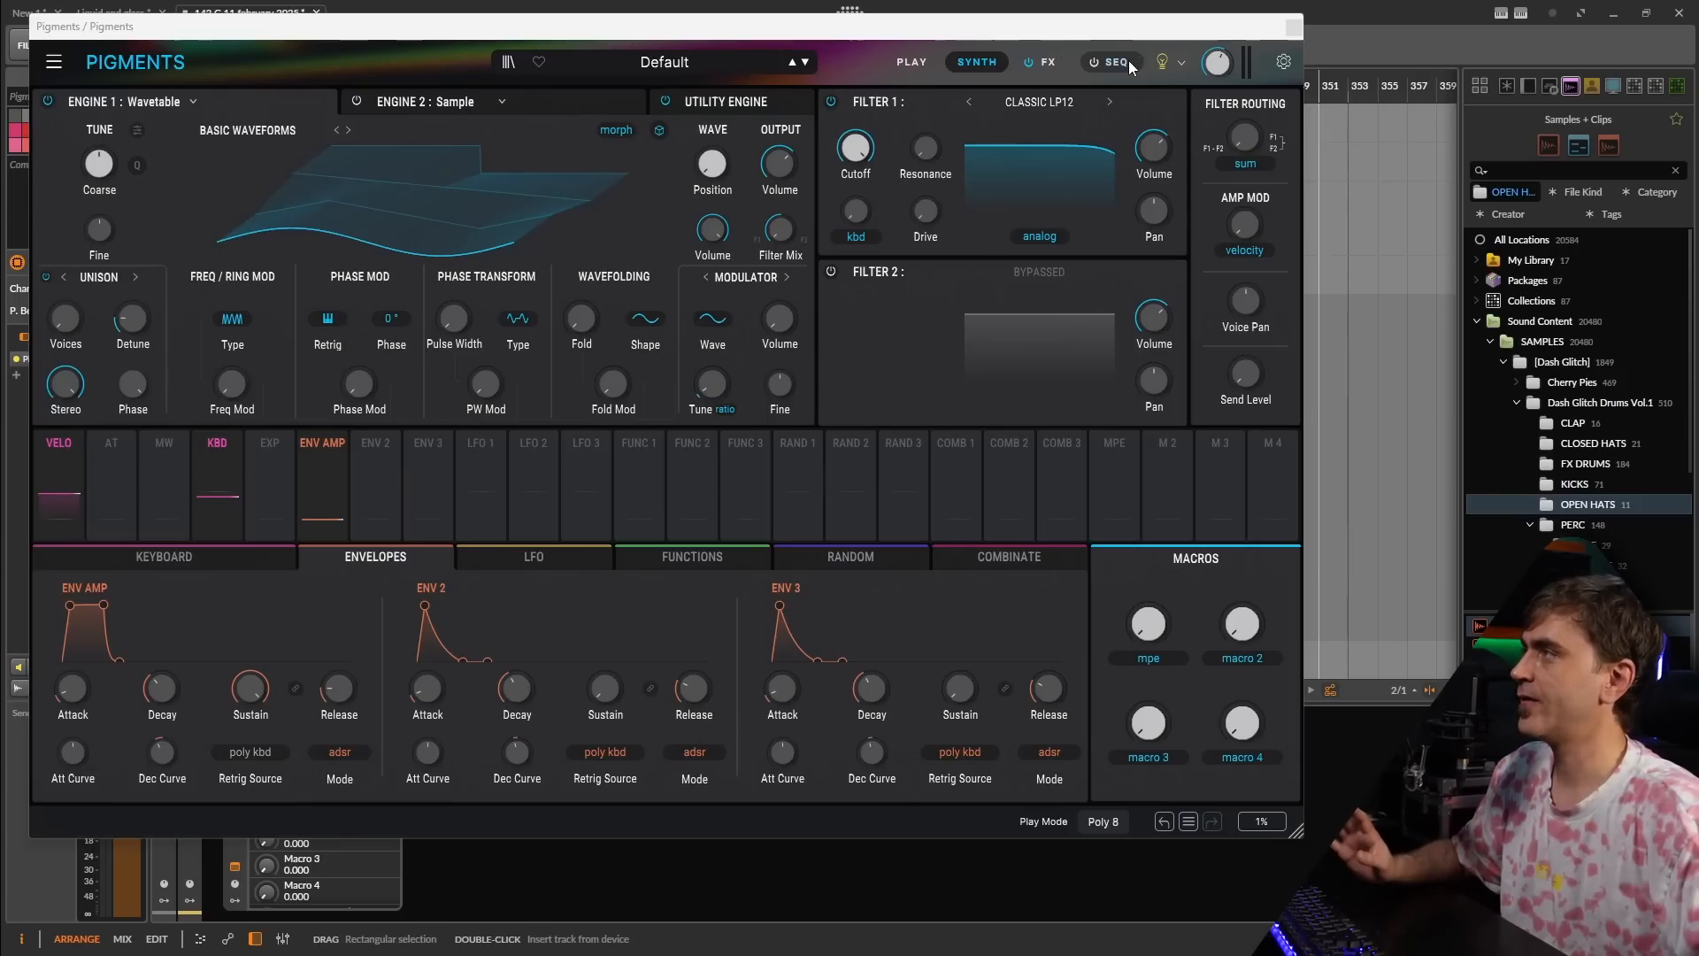
# - Glance at the sequencer page, then set Engine 1's wavetable position to 0.668
pyautogui.click(1120, 62)
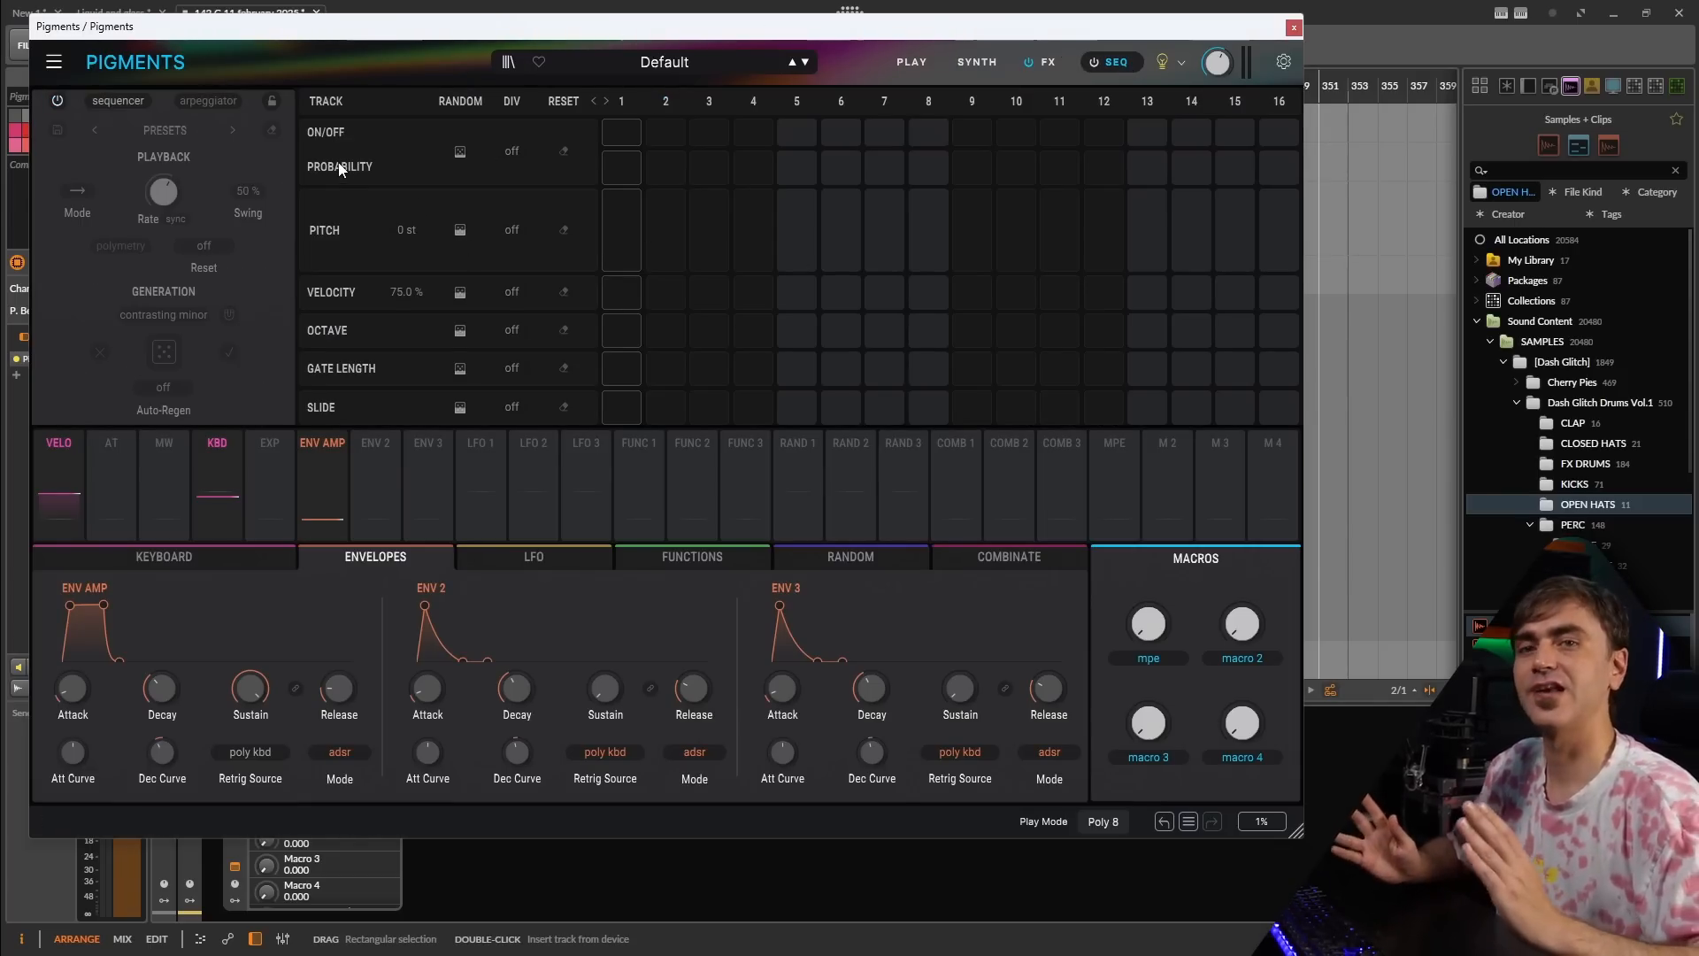
pyautogui.click(974, 61)
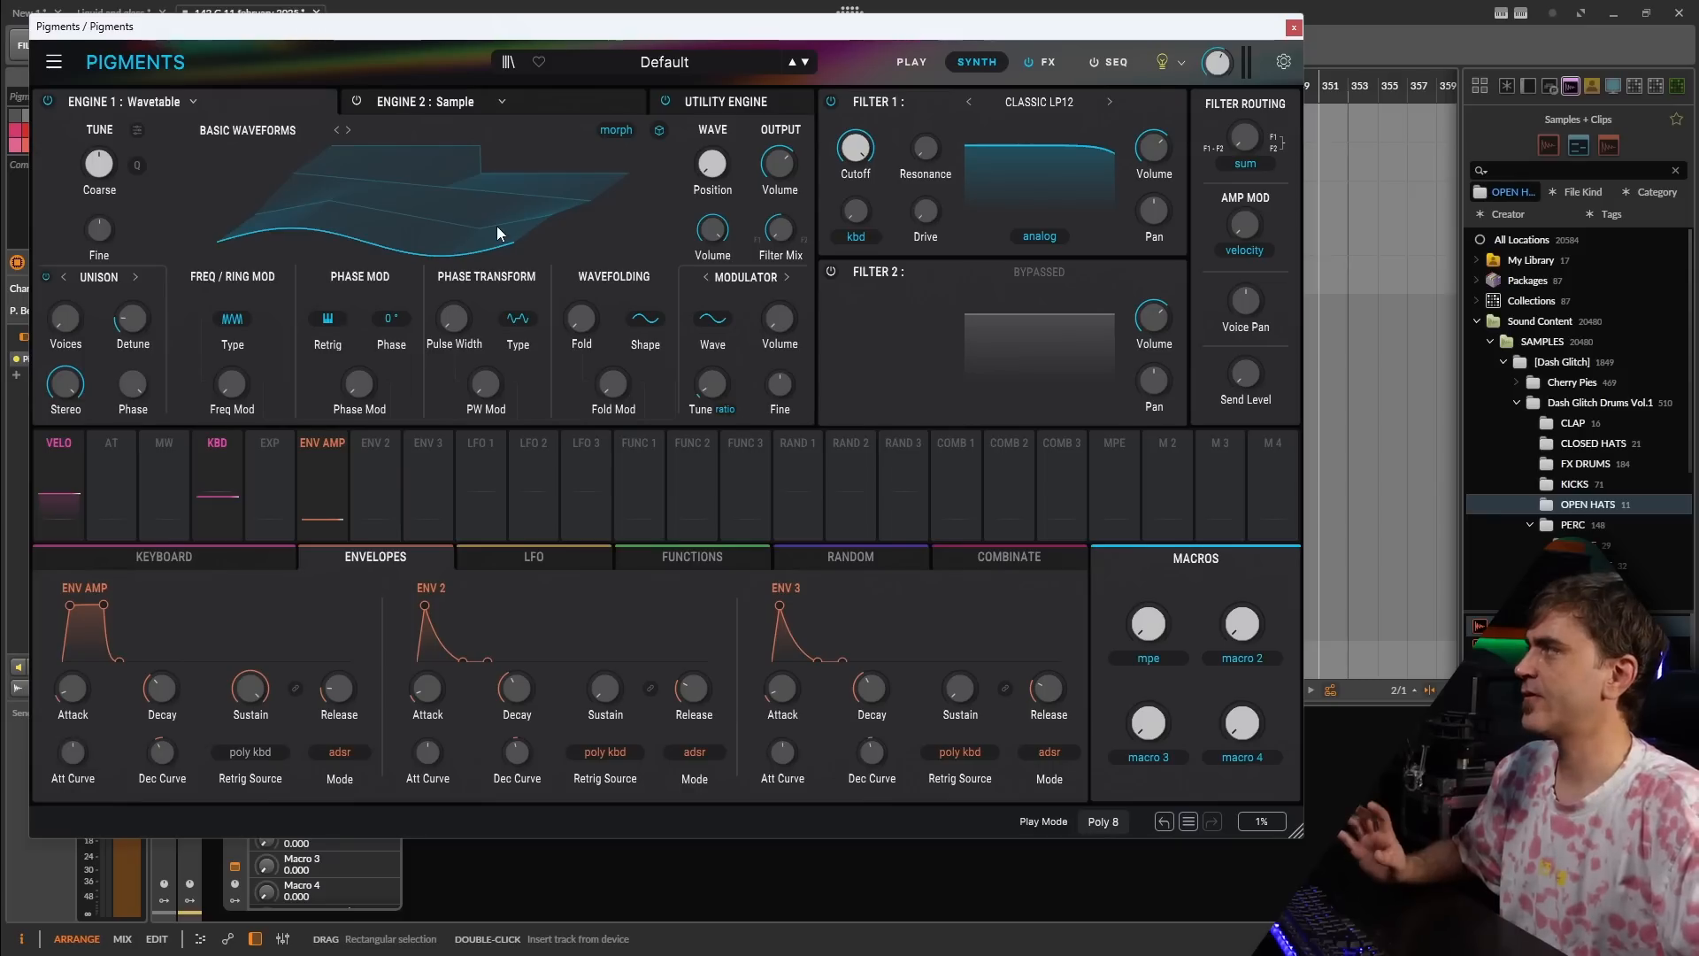
pyautogui.moveTo(480, 231); pyautogui.dragTo(481, 189)
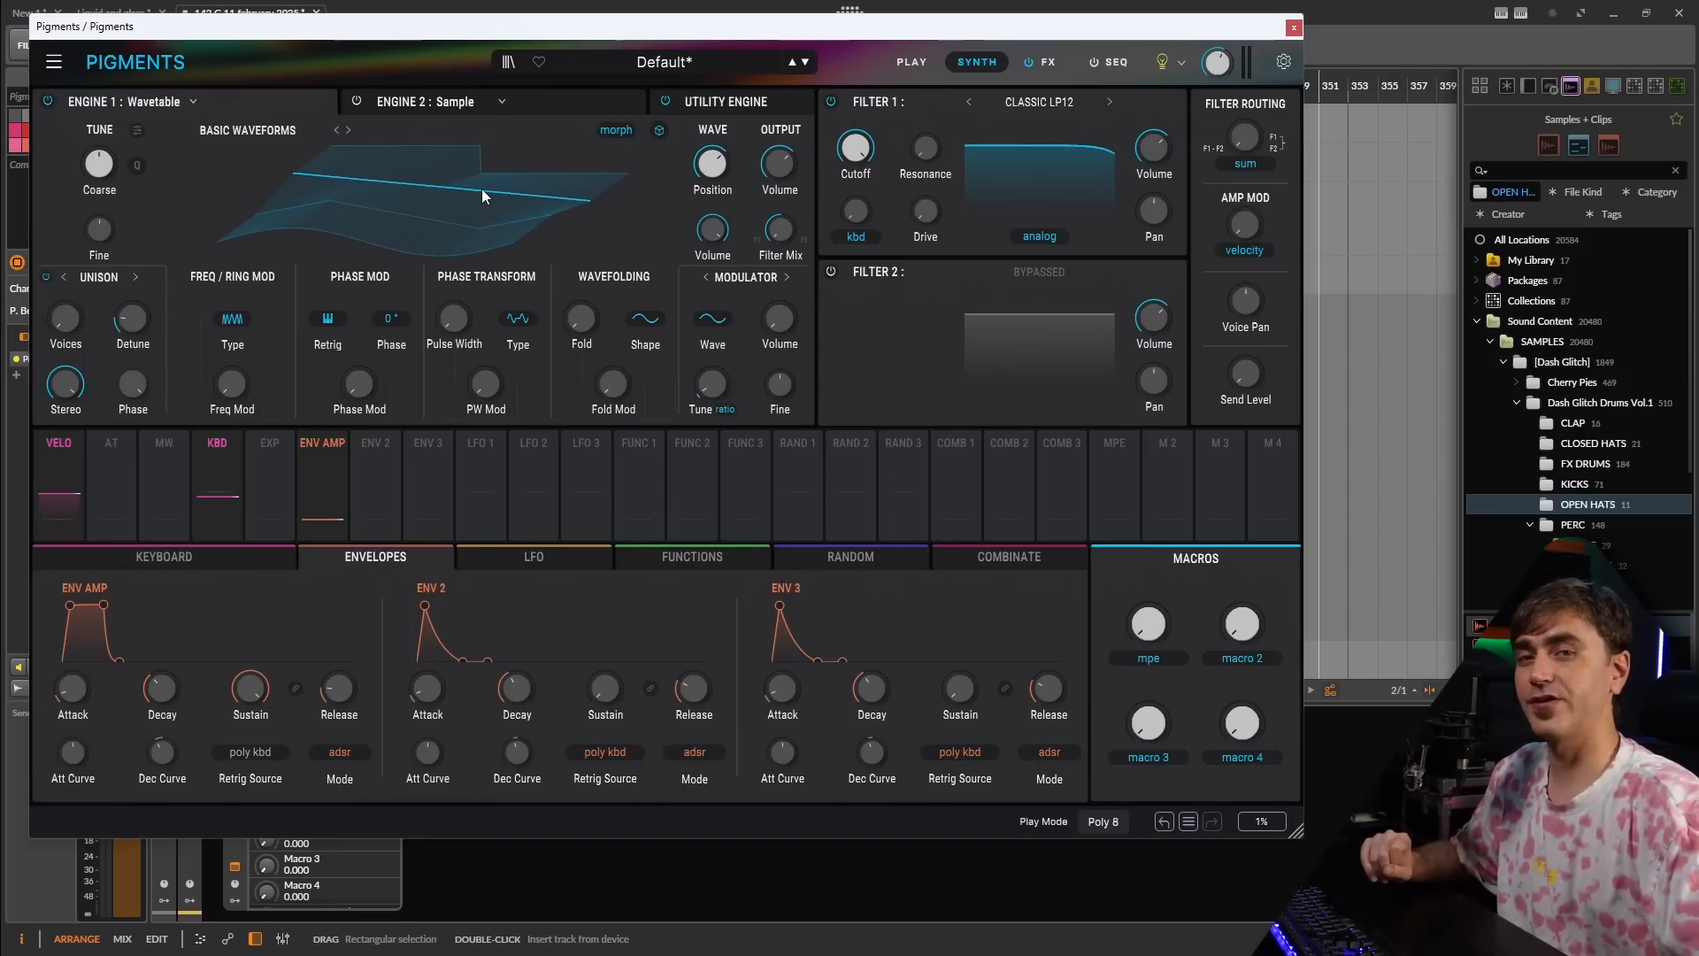
pyautogui.moveTo(734, 150)
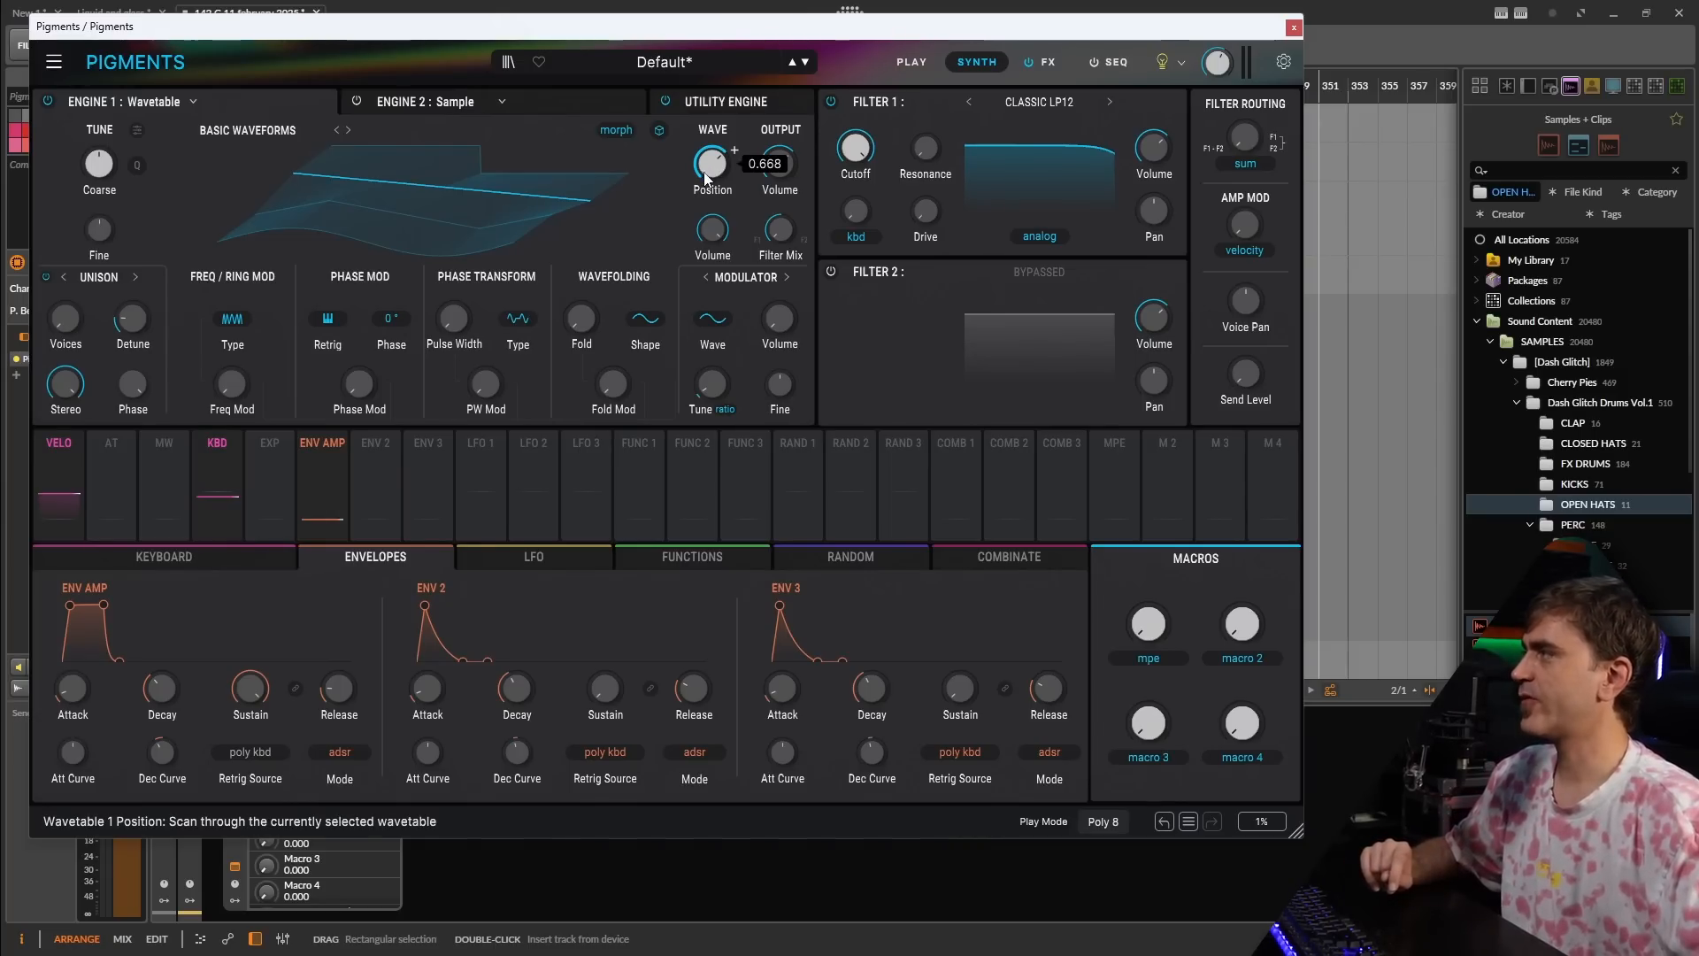
# - Change Filter 1's type to the Classic Highpass 36
pyautogui.click(1053, 102)
pyautogui.moveTo(991, 205)
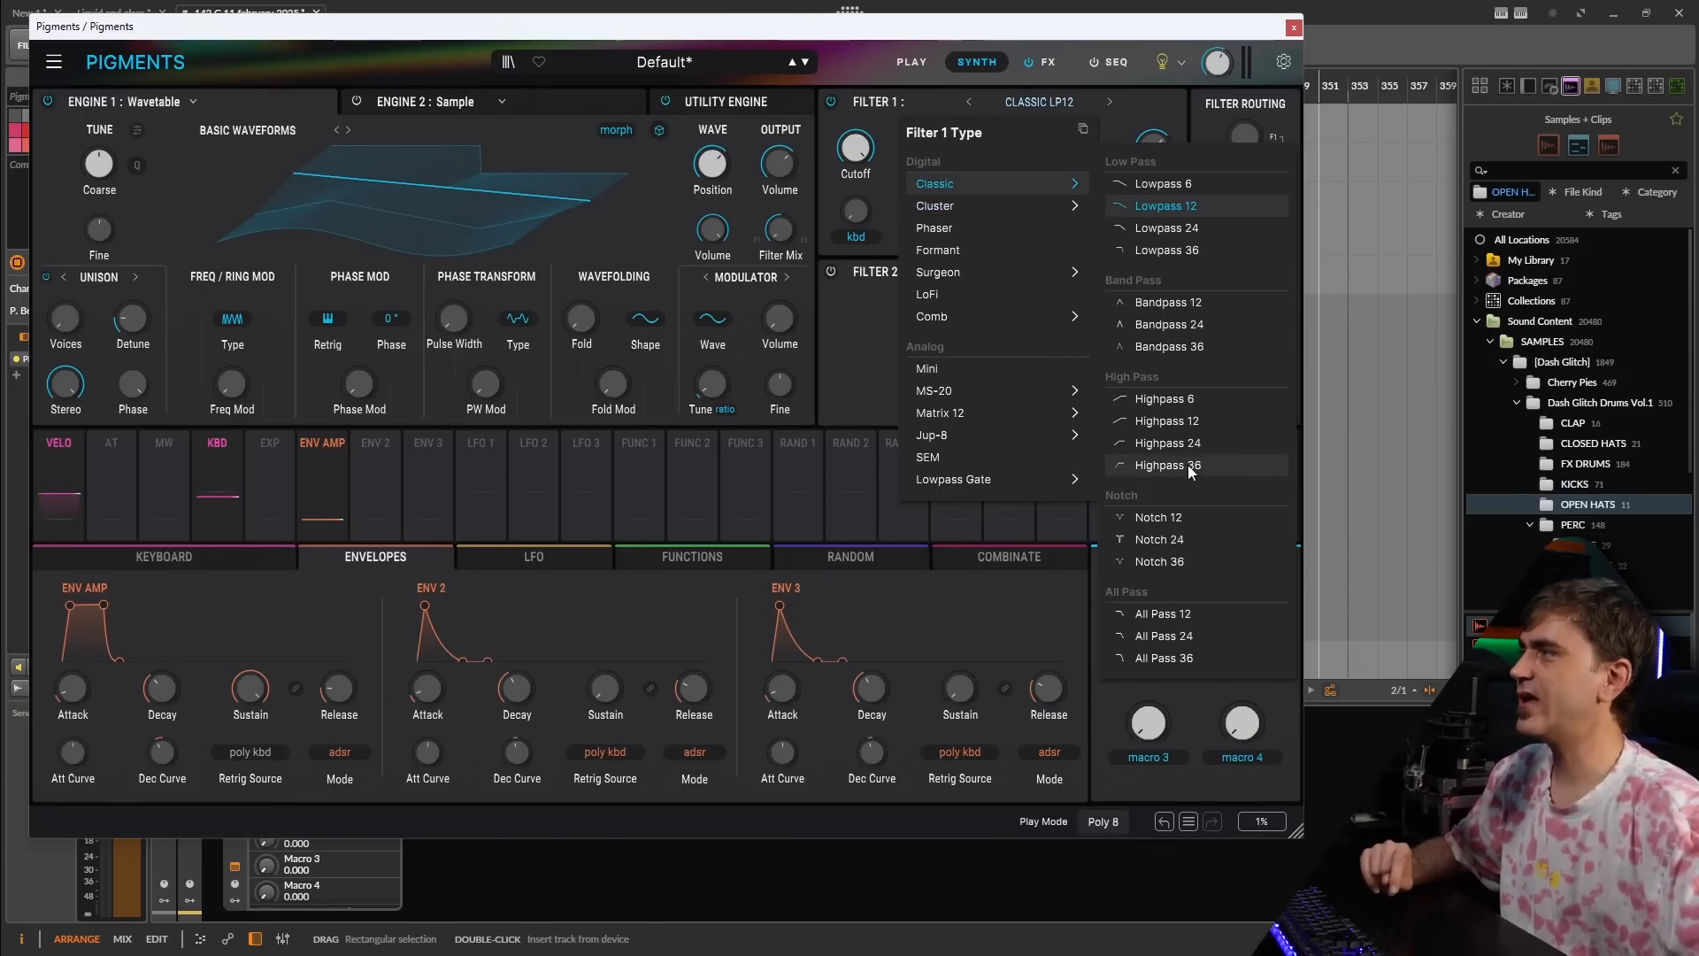
pyautogui.click(1160, 468)
pyautogui.click(1053, 102)
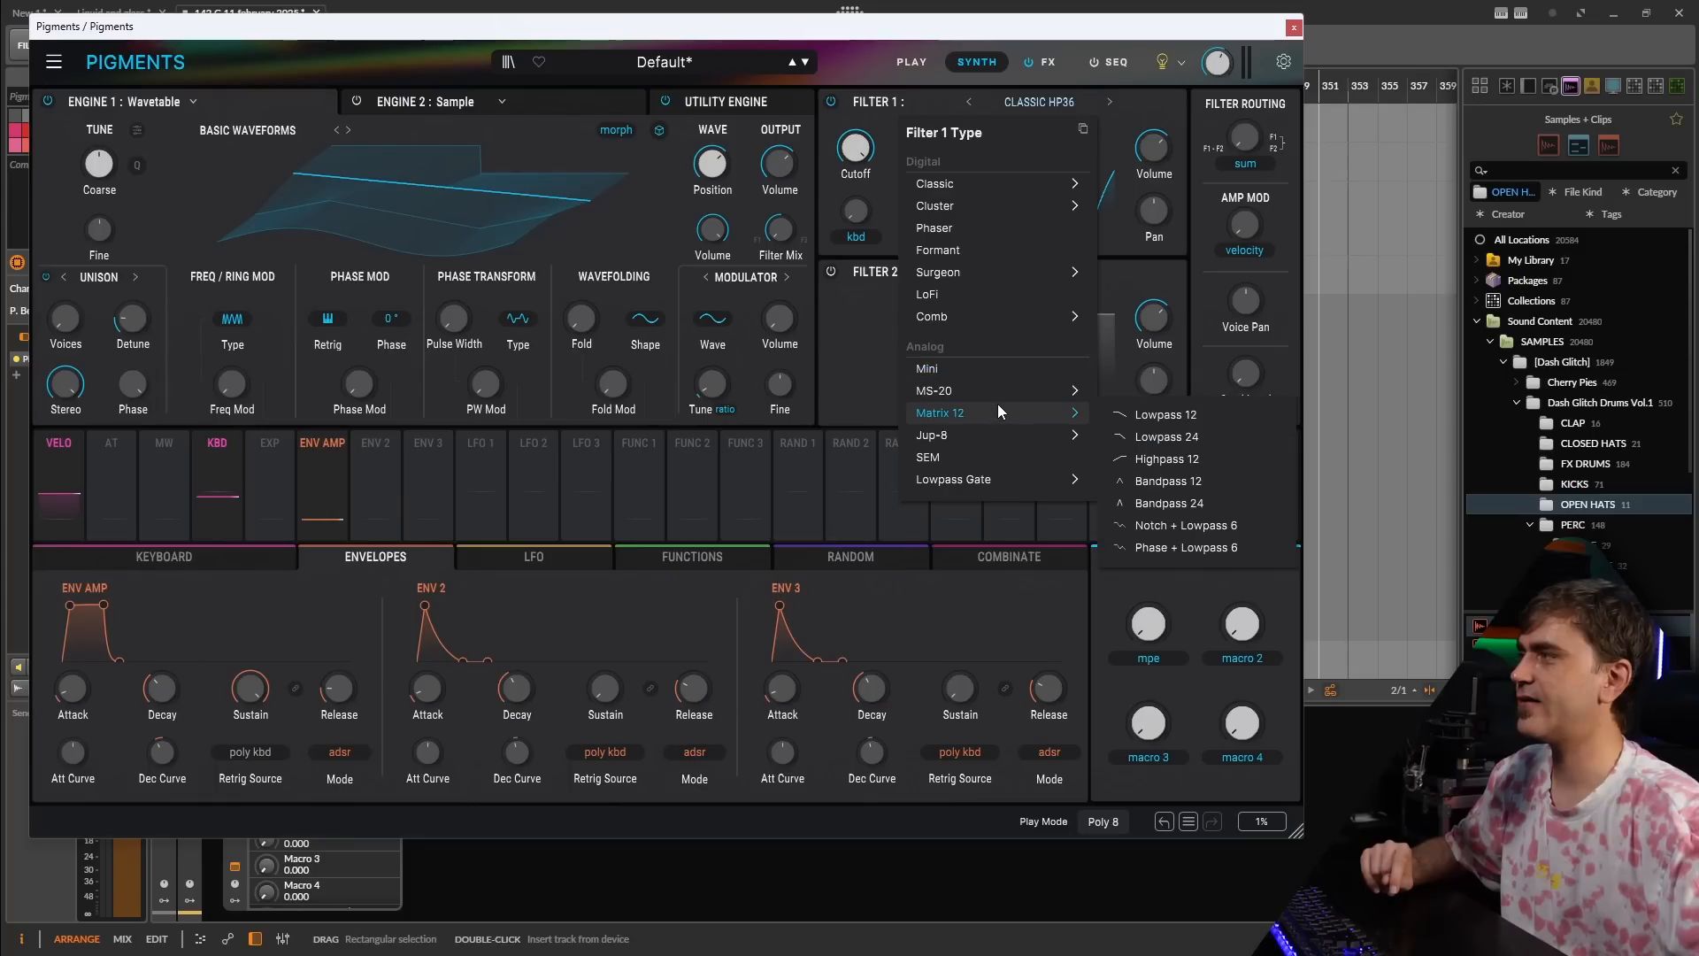
pyautogui.moveTo(998, 400)
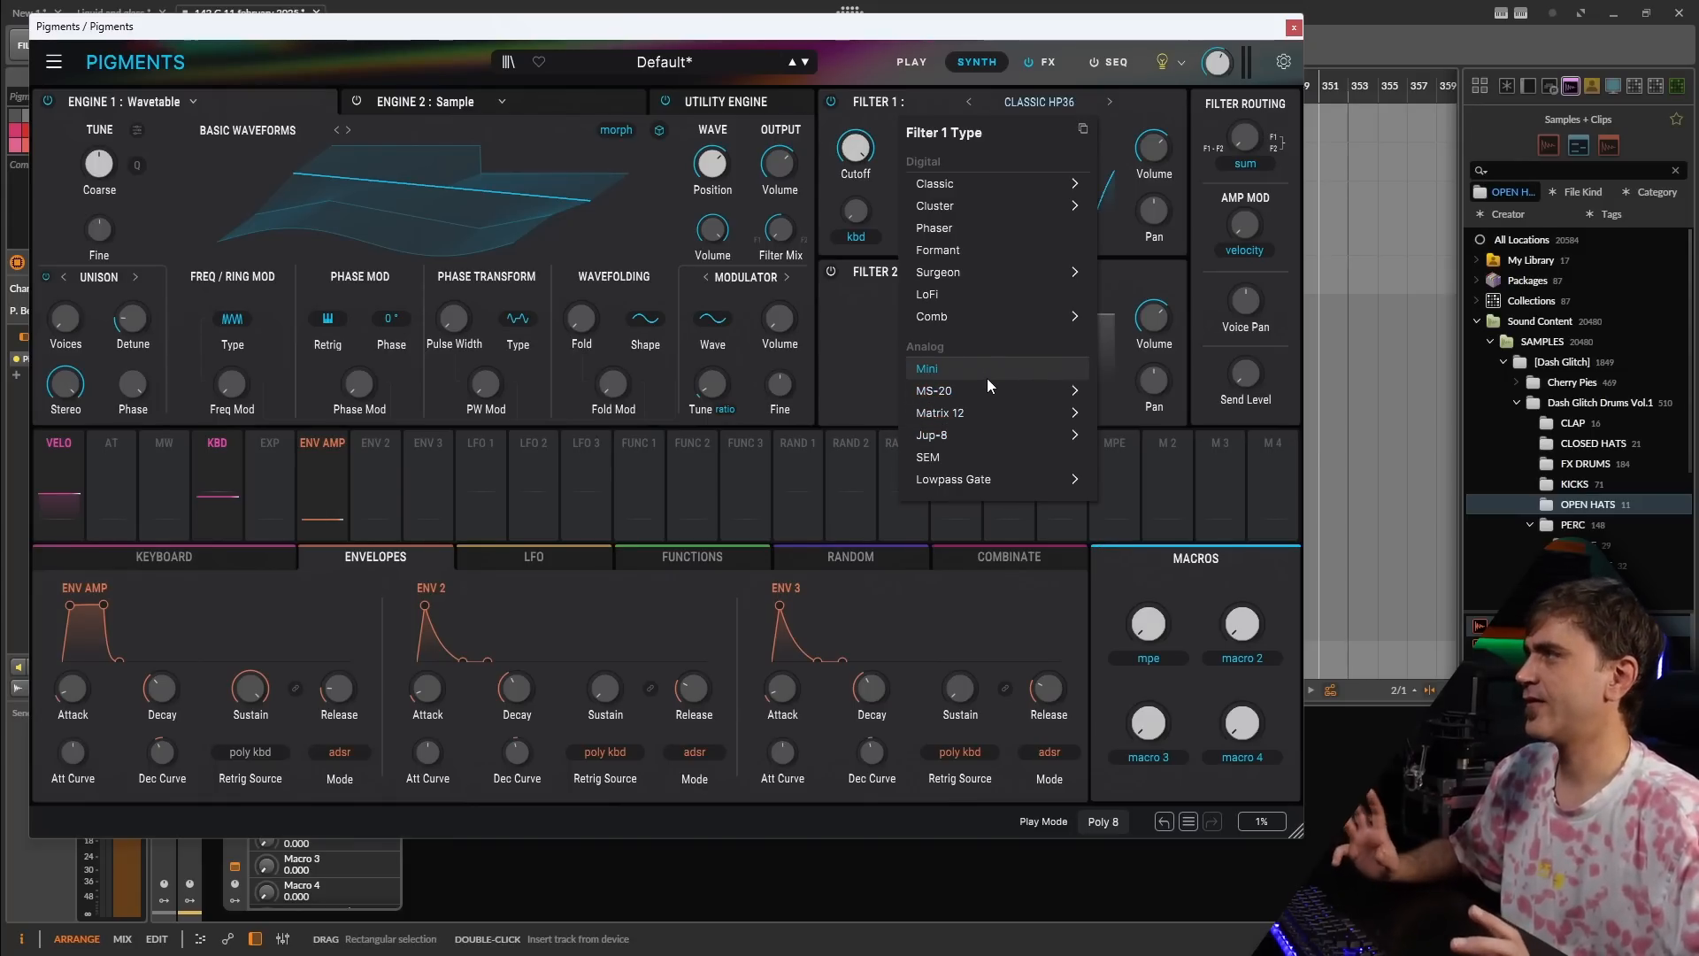
pyautogui.click(869, 135)
# - Lower Filter 1's cutoff and add a little resonance to give the curve a small peak
pyautogui.moveTo(855, 149); pyautogui.dragTo(855, 253)
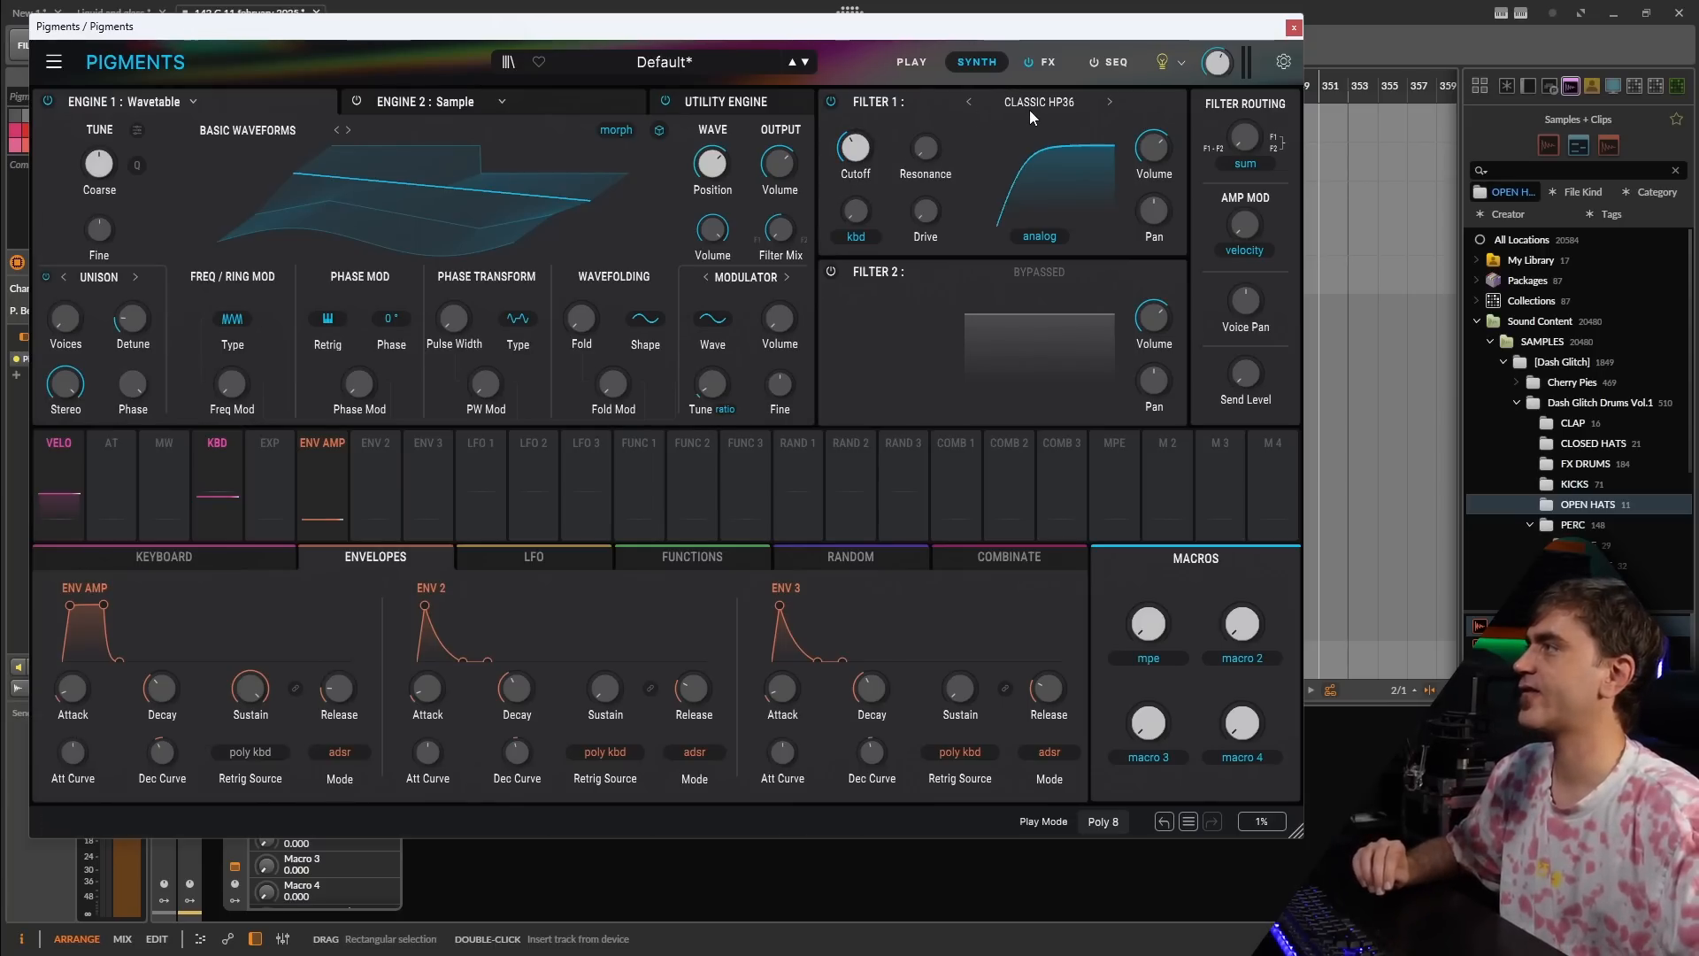
pyautogui.moveTo(928, 148); pyautogui.dragTo(928, 124)
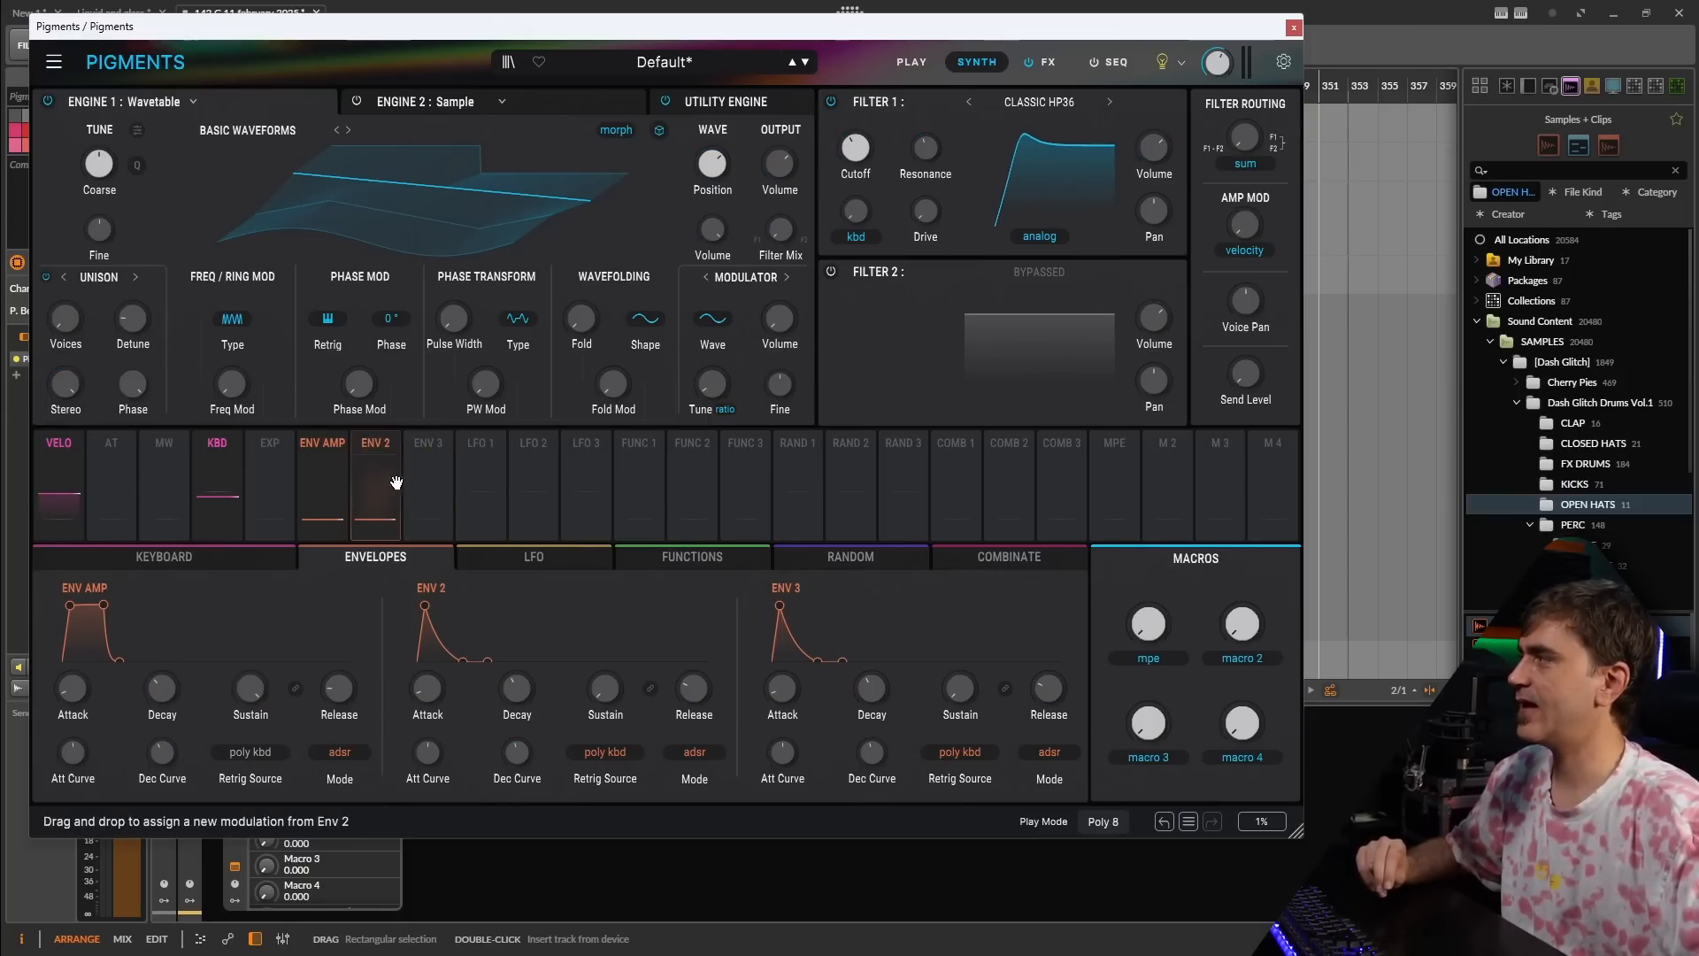
# - Route Env 2 to Filter 1's cutoff with an amount of -0.26 and to Engine 1's coarse tuning with 0.31
pyautogui.click(375, 443)
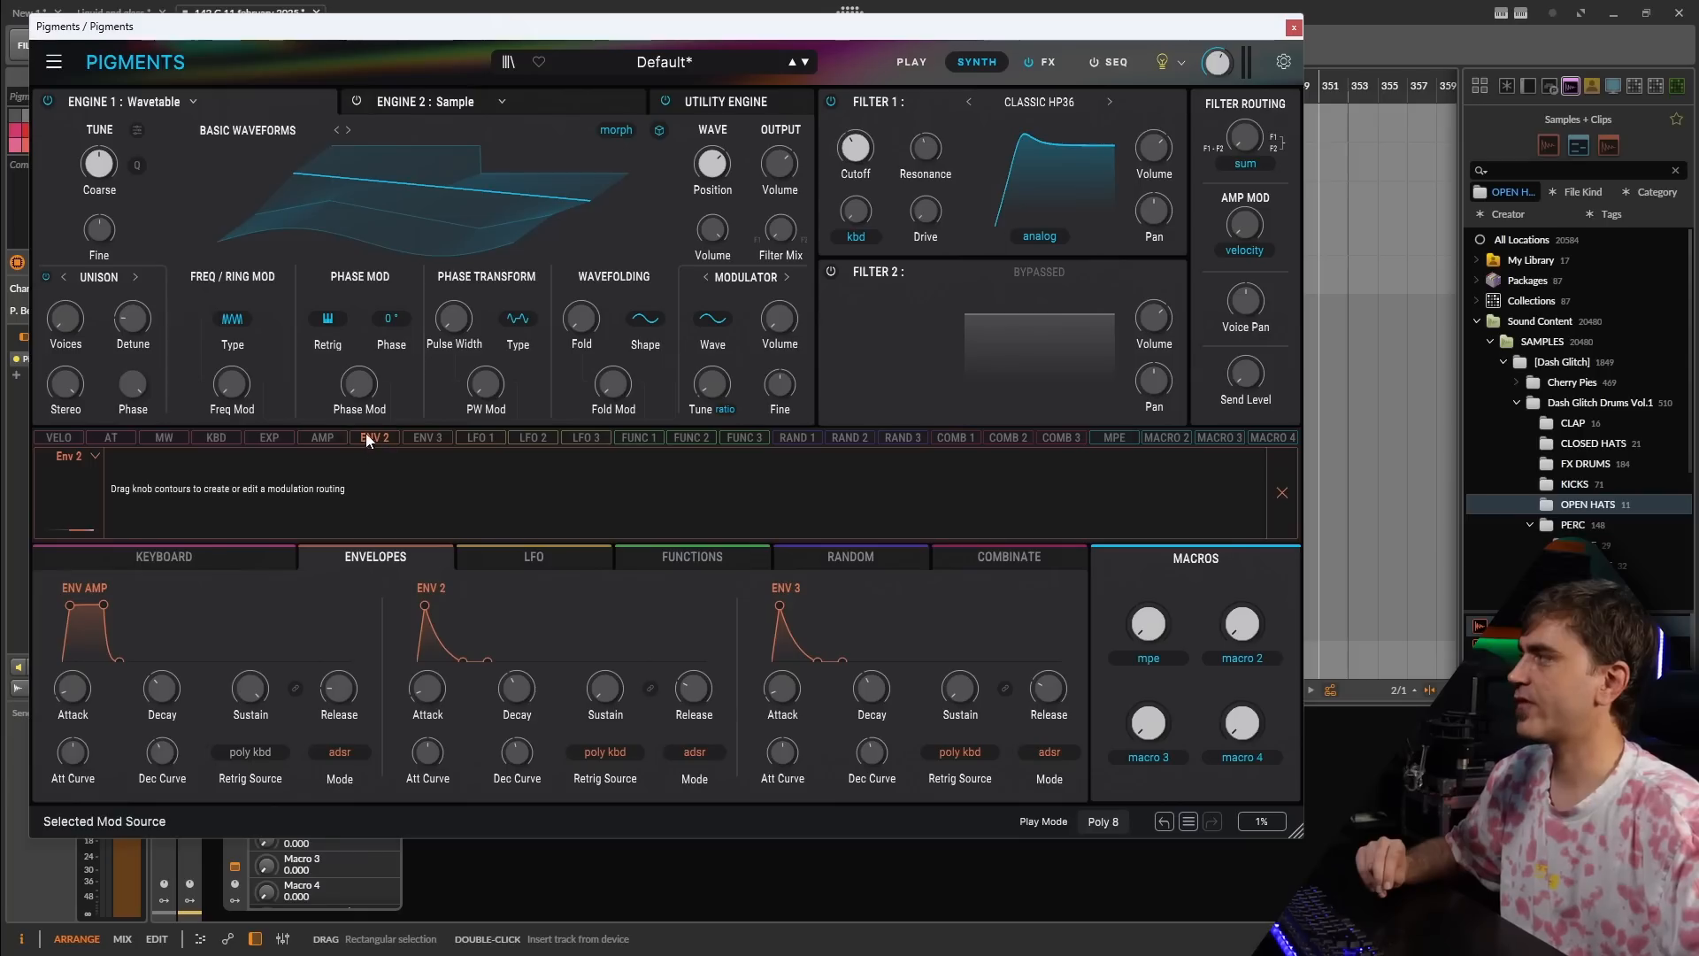
pyautogui.click(375, 439)
pyautogui.click(376, 441)
pyautogui.click(385, 436)
pyautogui.click(390, 440)
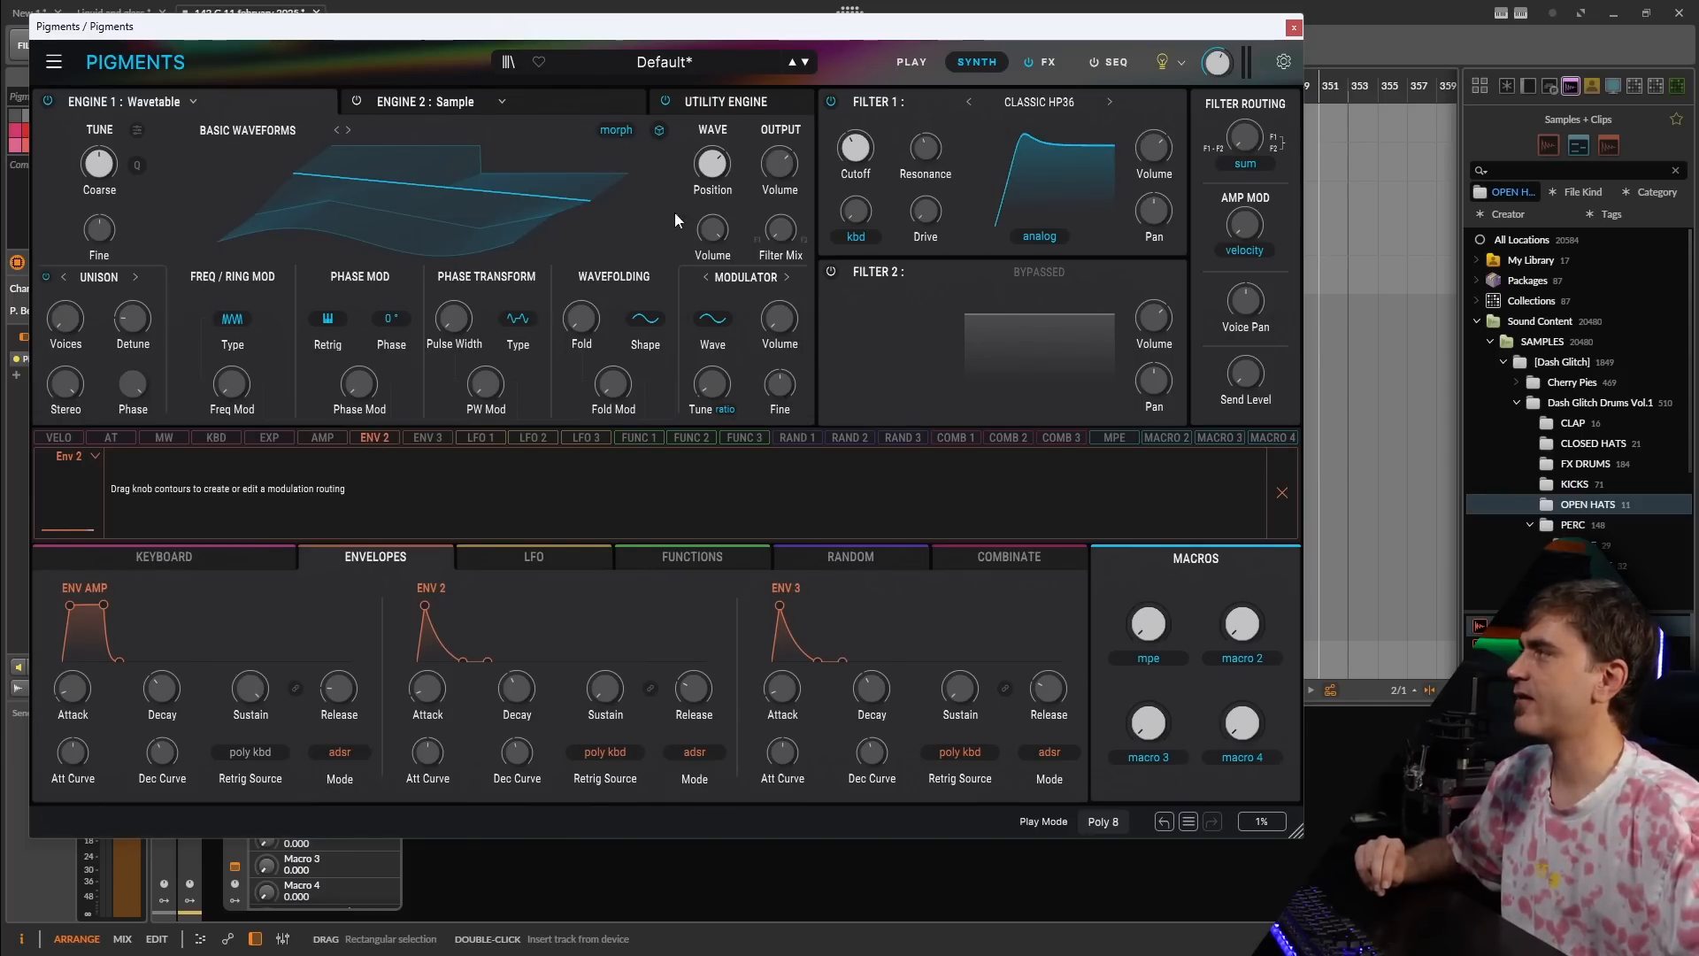
pyautogui.moveTo(868, 132)
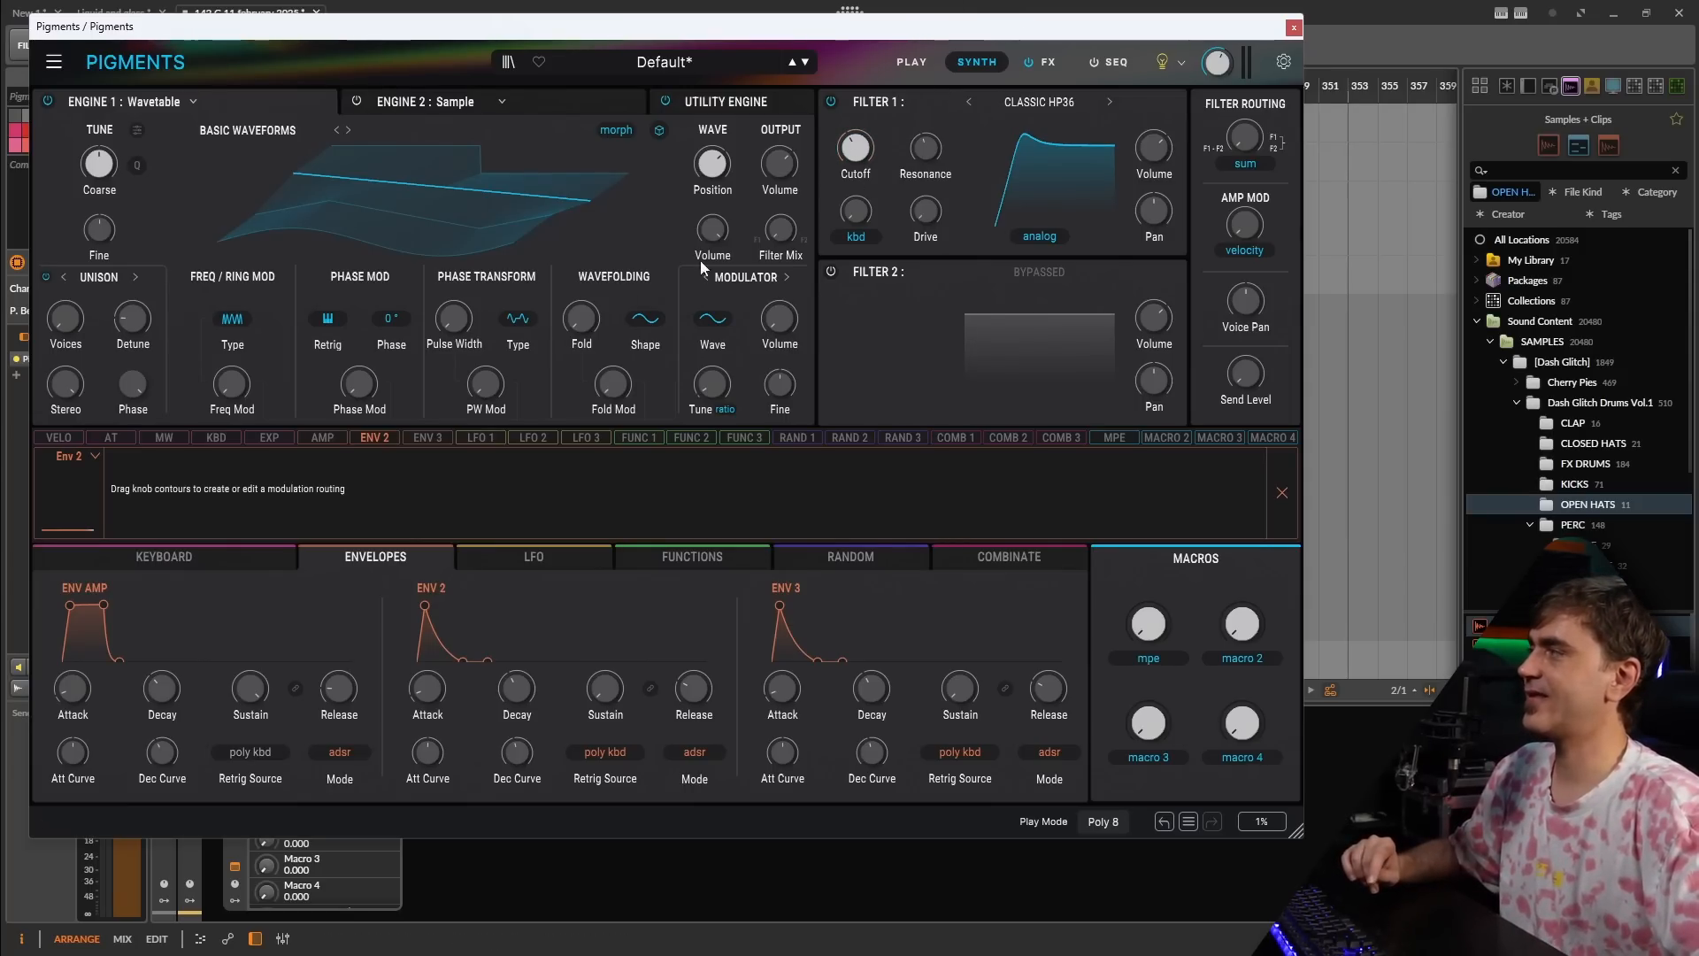
pyautogui.moveTo(855, 147); pyautogui.dragTo(855, 152)
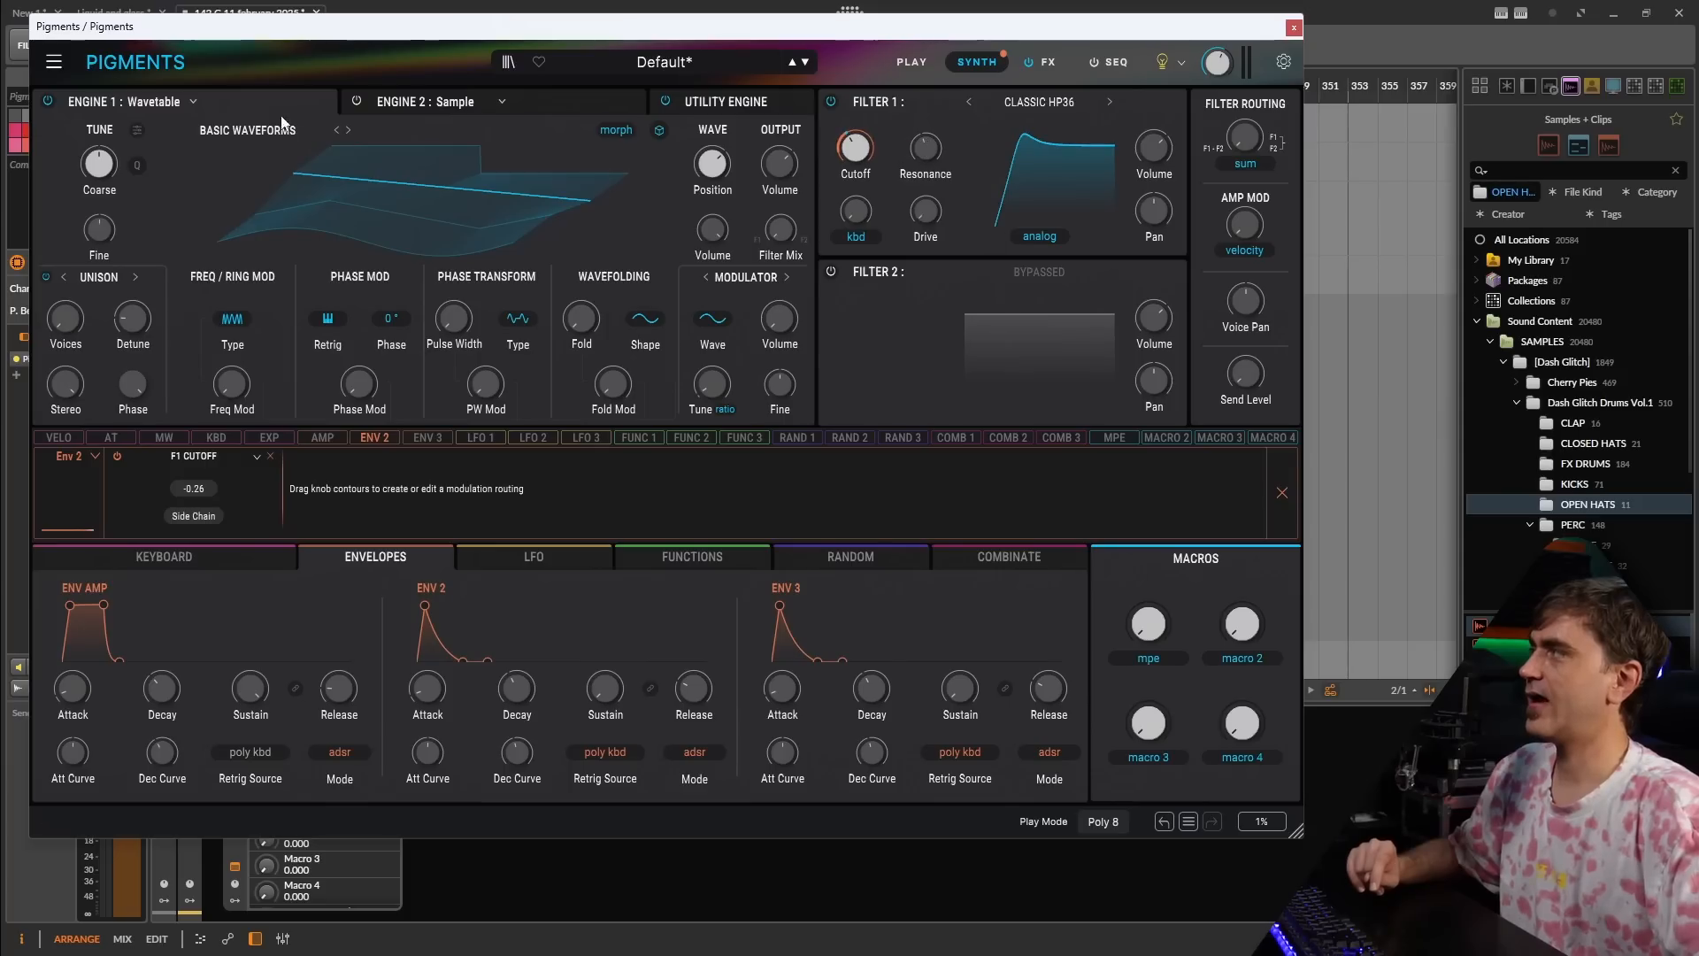
pyautogui.moveTo(98, 162); pyautogui.dragTo(98, 158)
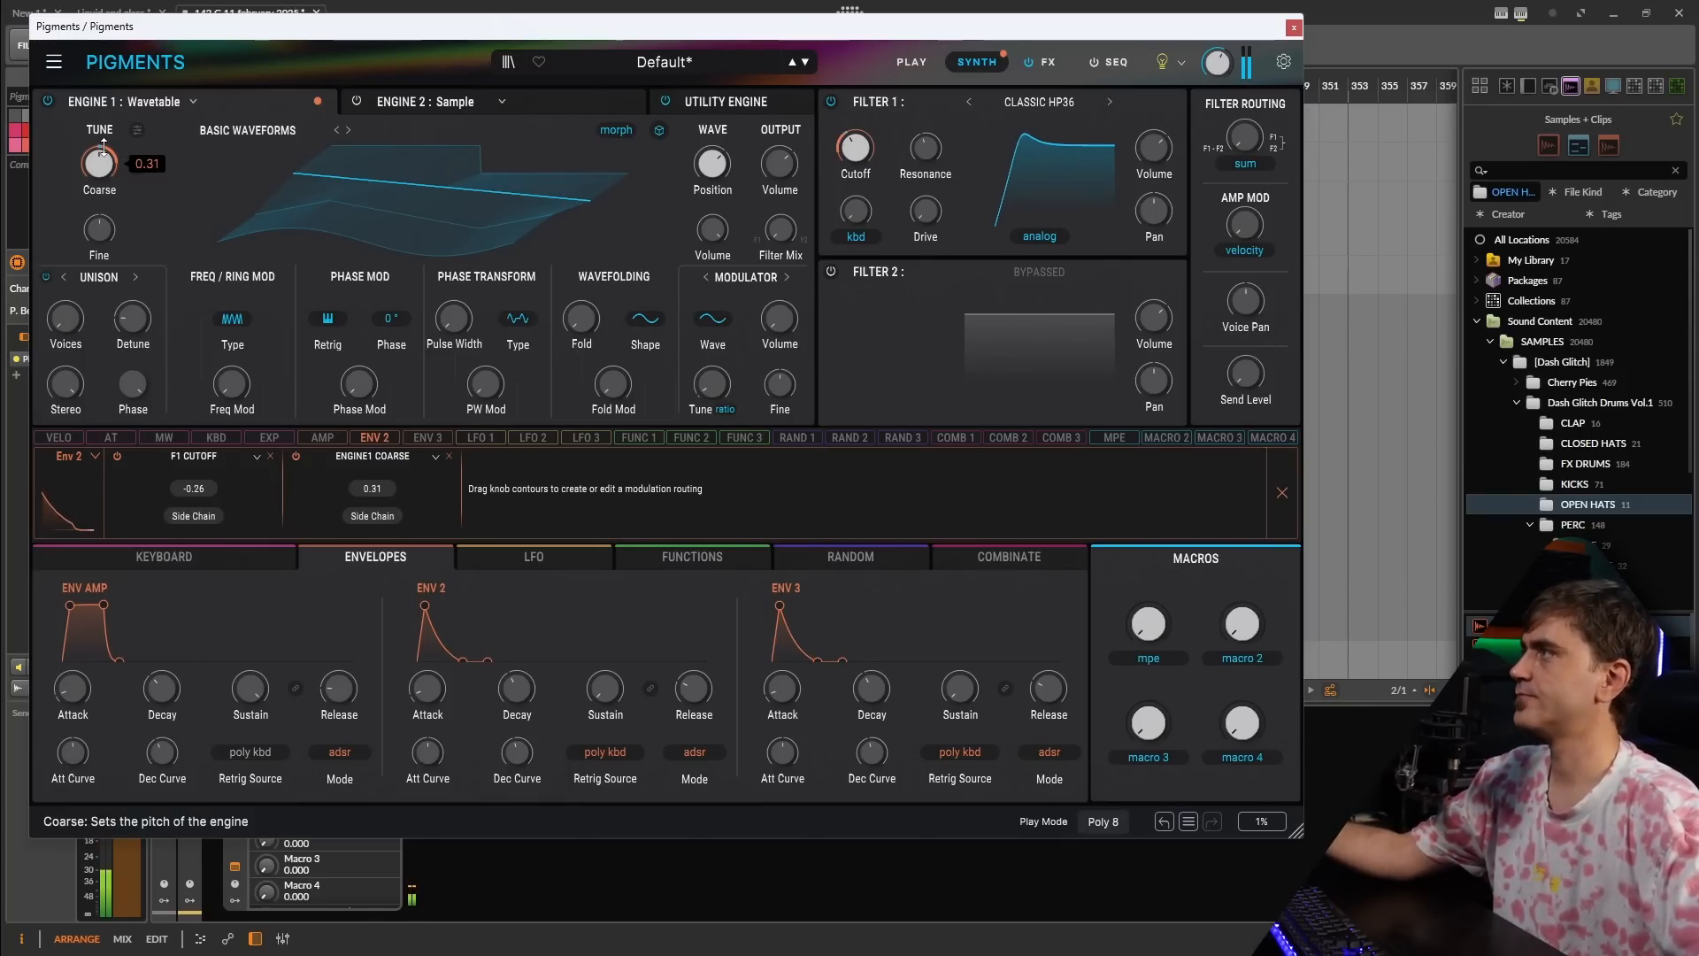
pyautogui.moveTo(116, 182)
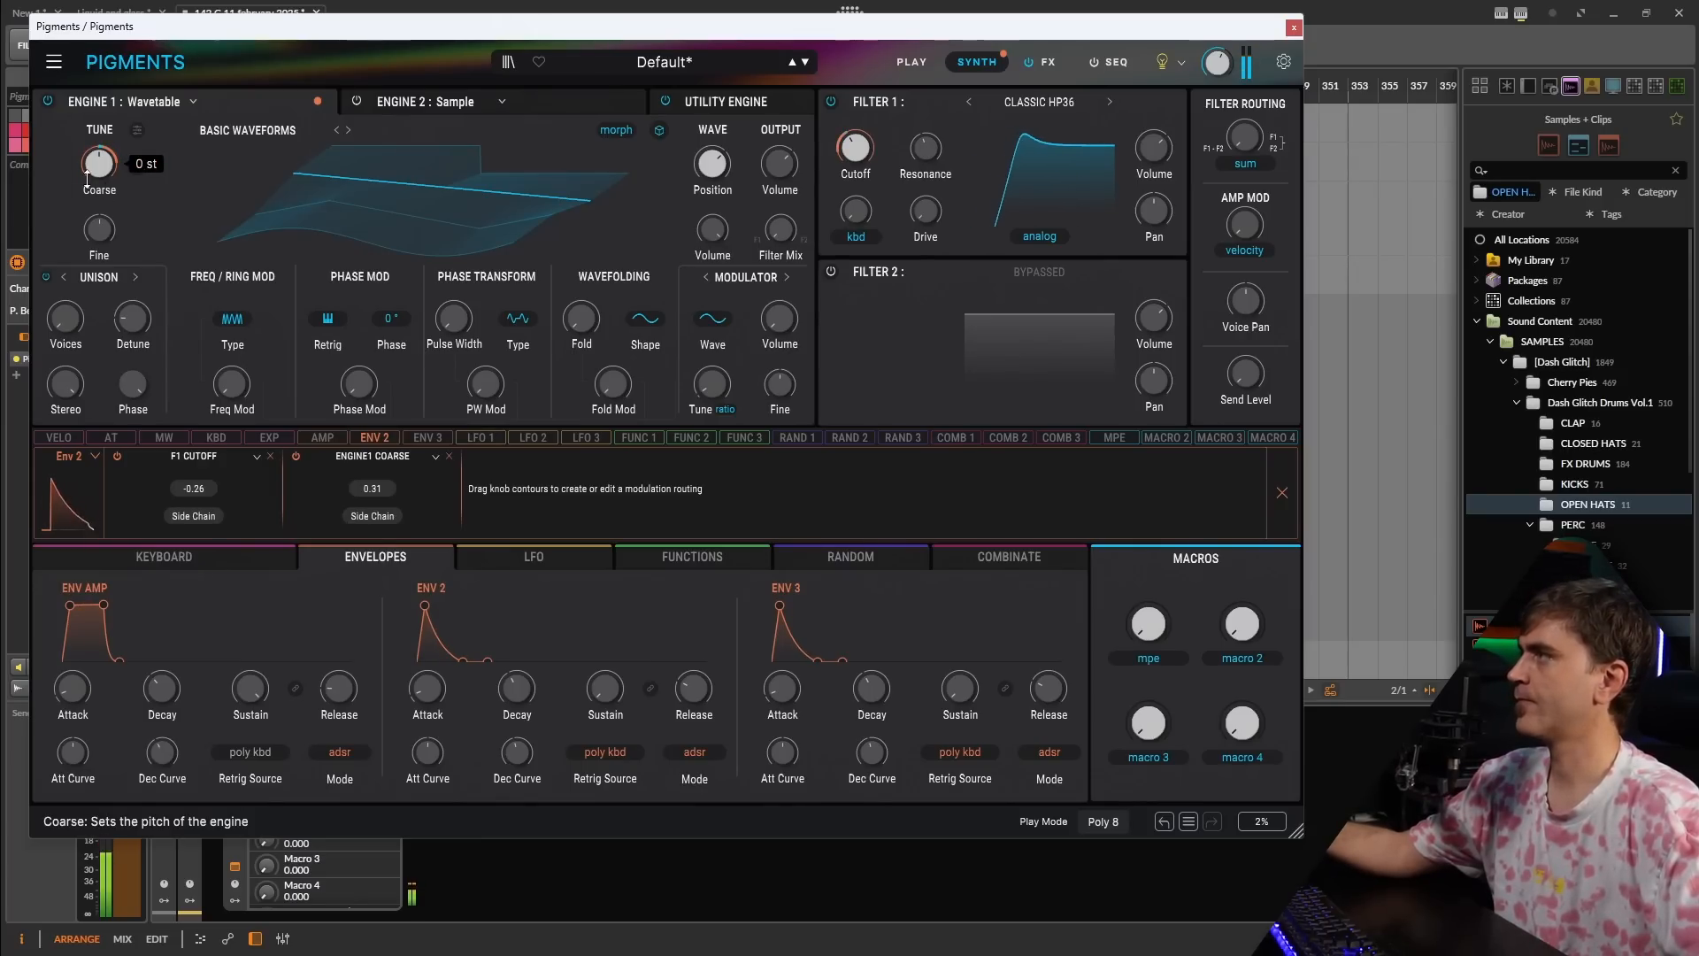
# - Raise Filter 1's cutoff slightly and leave the Env 2 modulation routing view
pyautogui.moveTo(857, 158)
pyautogui.moveTo(855, 158); pyautogui.dragTo(855, 160)
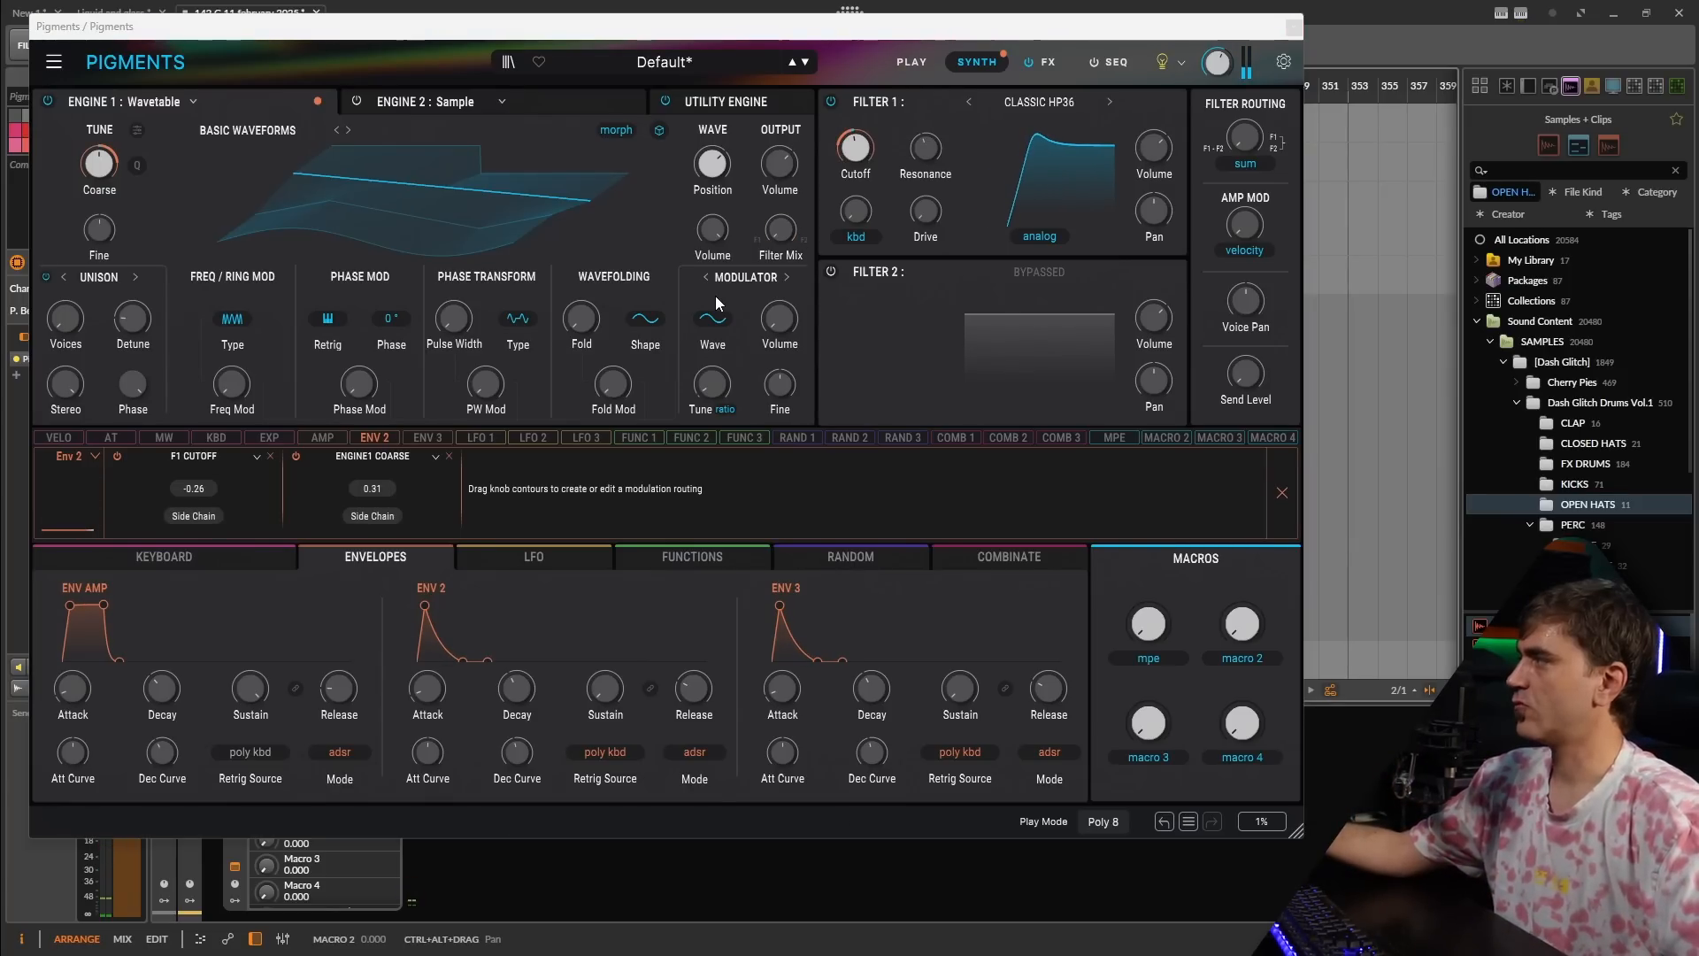
pyautogui.click(384, 433)
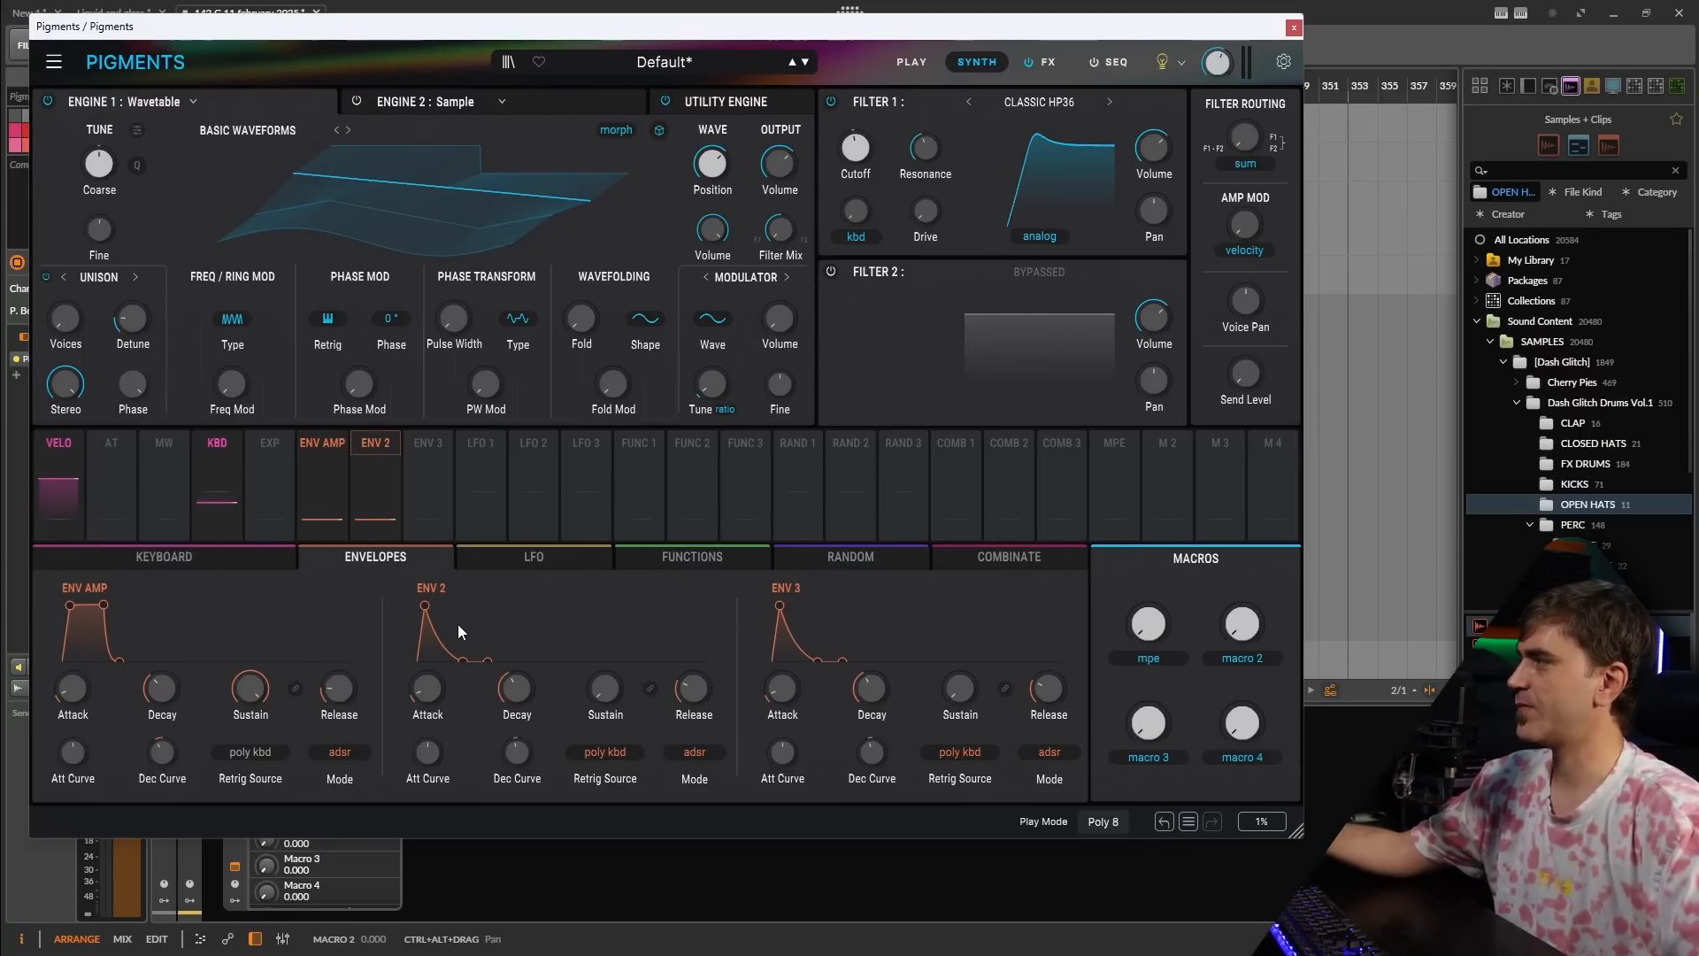
# - Fine-tune Env 2's decay time around 273 ms
pyautogui.moveTo(517, 688)
pyautogui.mouseDown()
pyautogui.moveTo(539, 675)
pyautogui.moveTo(517, 711)
pyautogui.mouseUp()
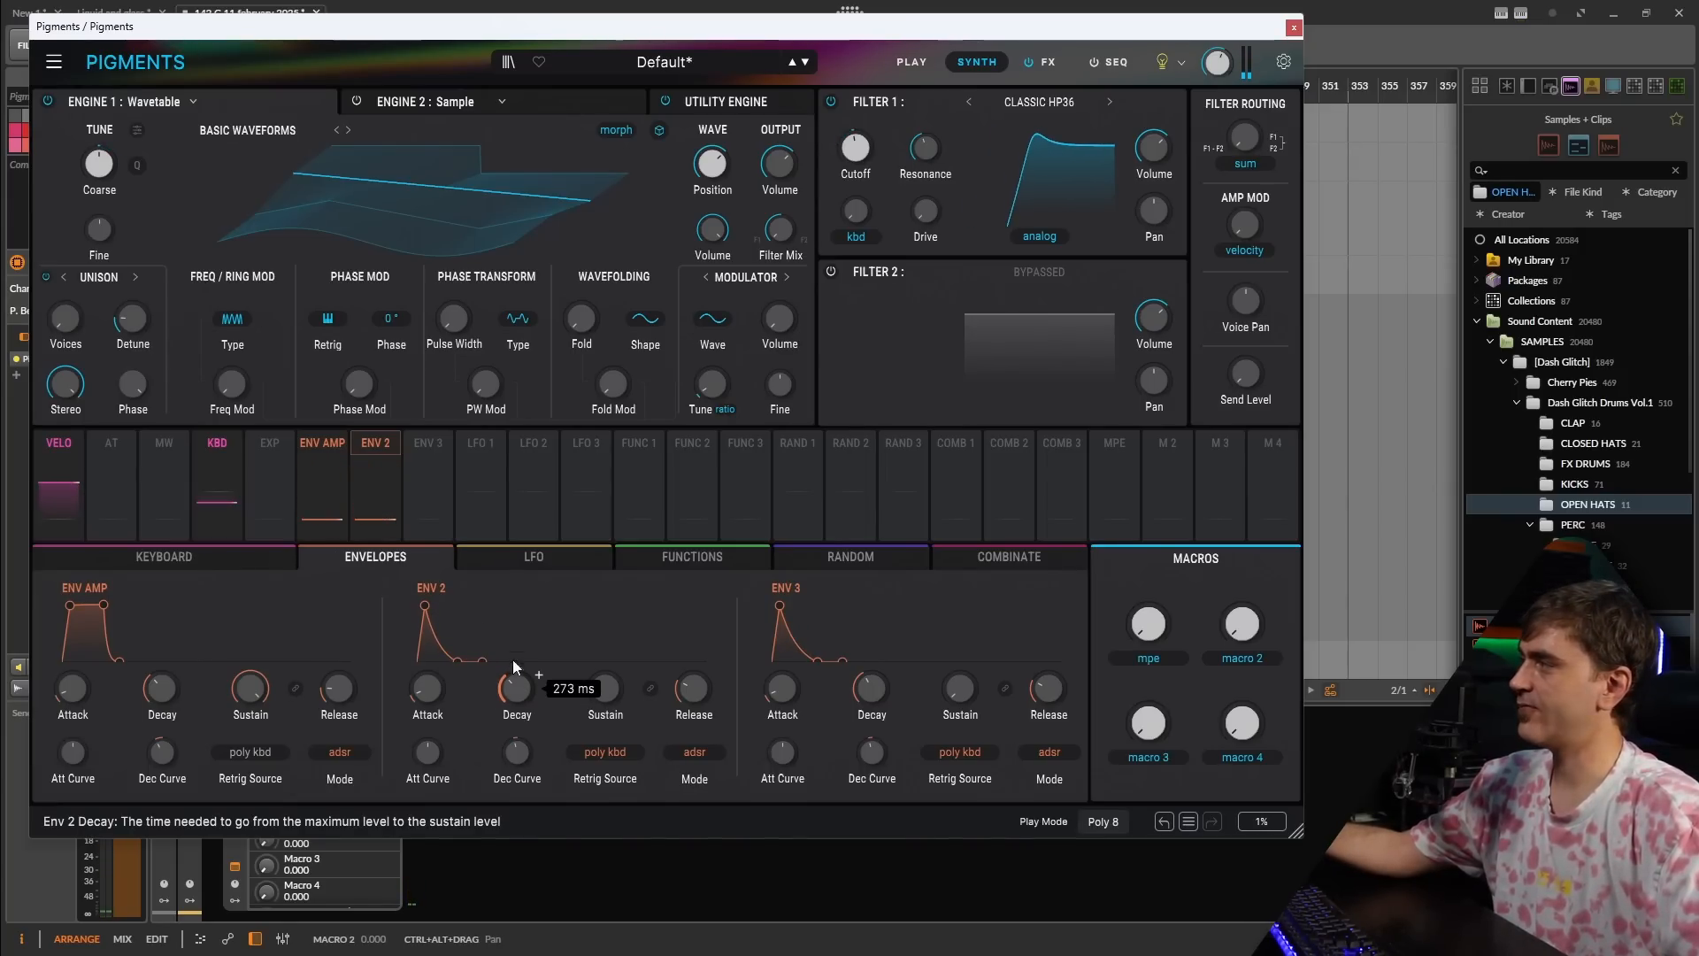
pyautogui.moveTo(514, 689)
pyautogui.mouseDown()
pyautogui.moveTo(513, 708)
pyautogui.moveTo(539, 655)
pyautogui.moveTo(538, 684)
pyautogui.mouseUp()
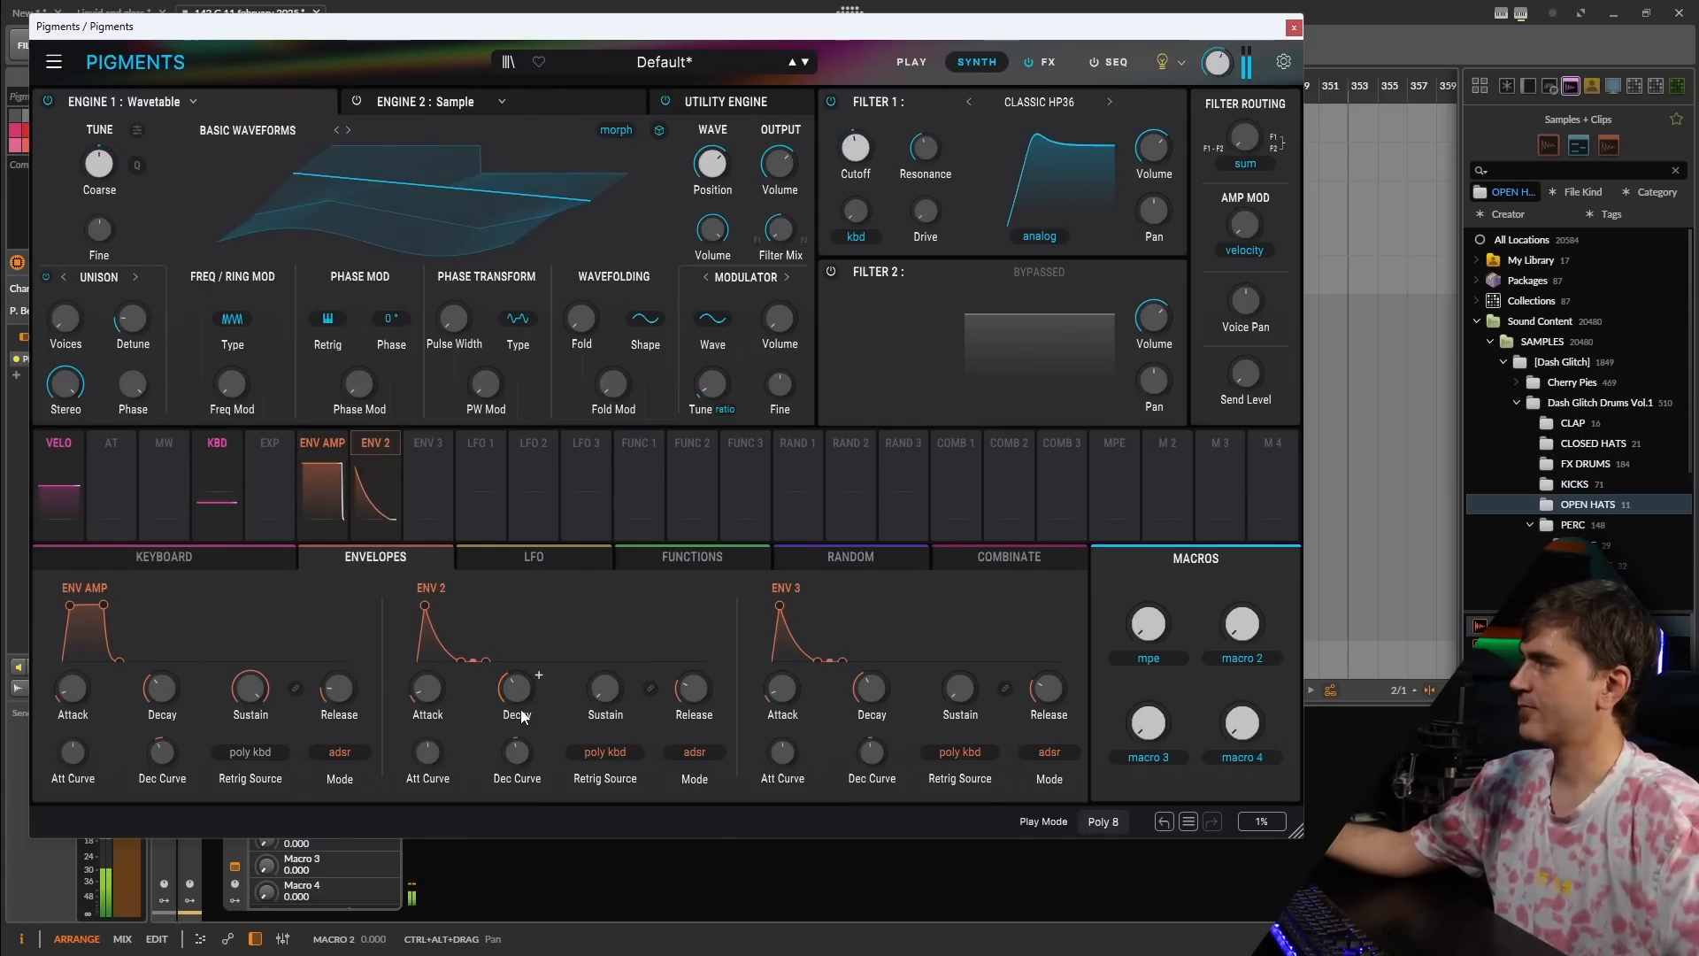
# - Shape Env Amp with a sustain of 0.00, a decay curve of 8.64 and a decay of 462 ms, and readjust Env 2's decay
pyautogui.moveTo(250, 688); pyautogui.dragTo(251, 722)
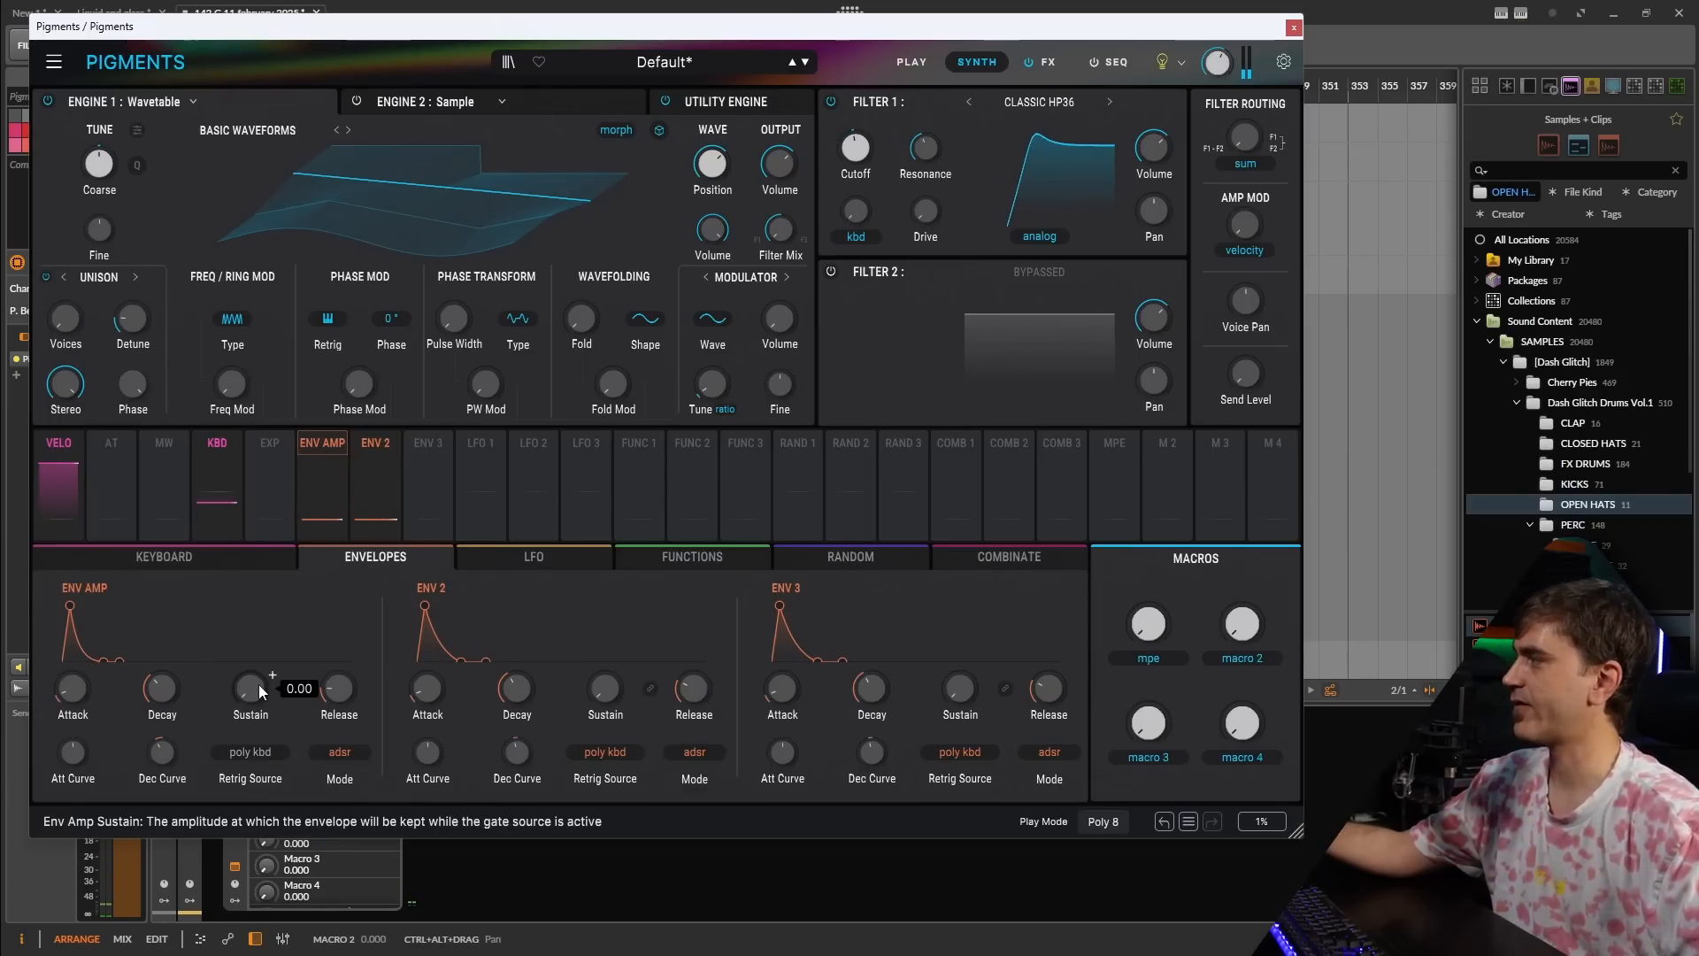
pyautogui.moveTo(161, 749); pyautogui.dragTo(162, 721)
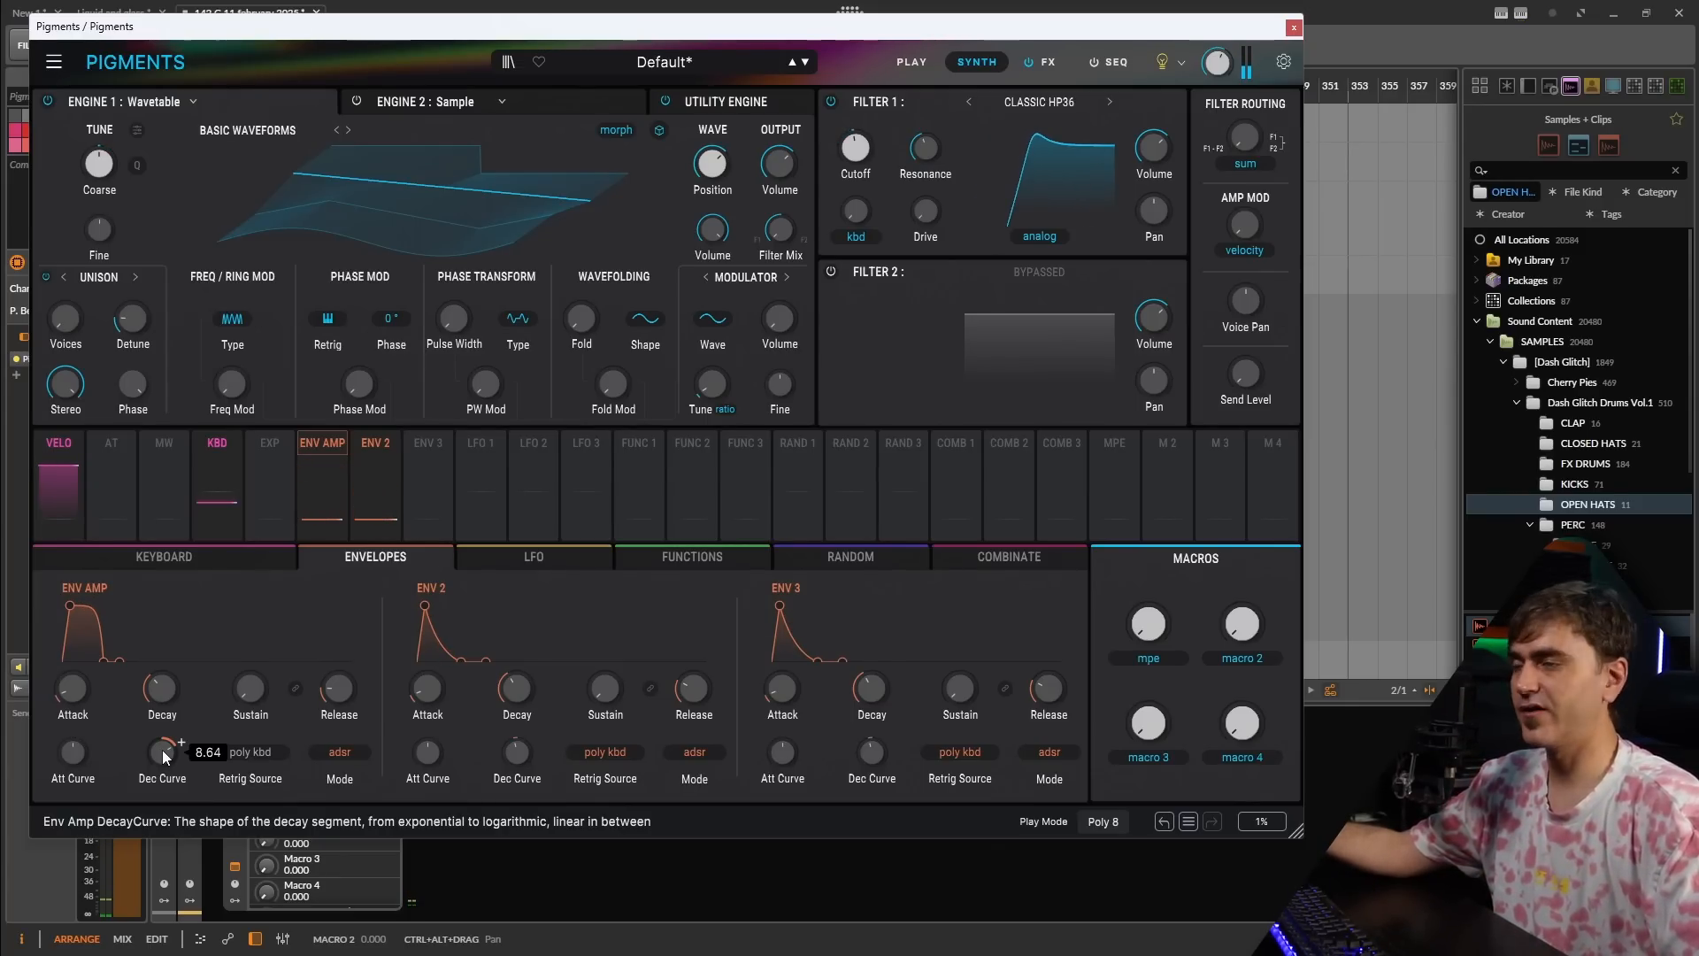
pyautogui.moveTo(184, 676)
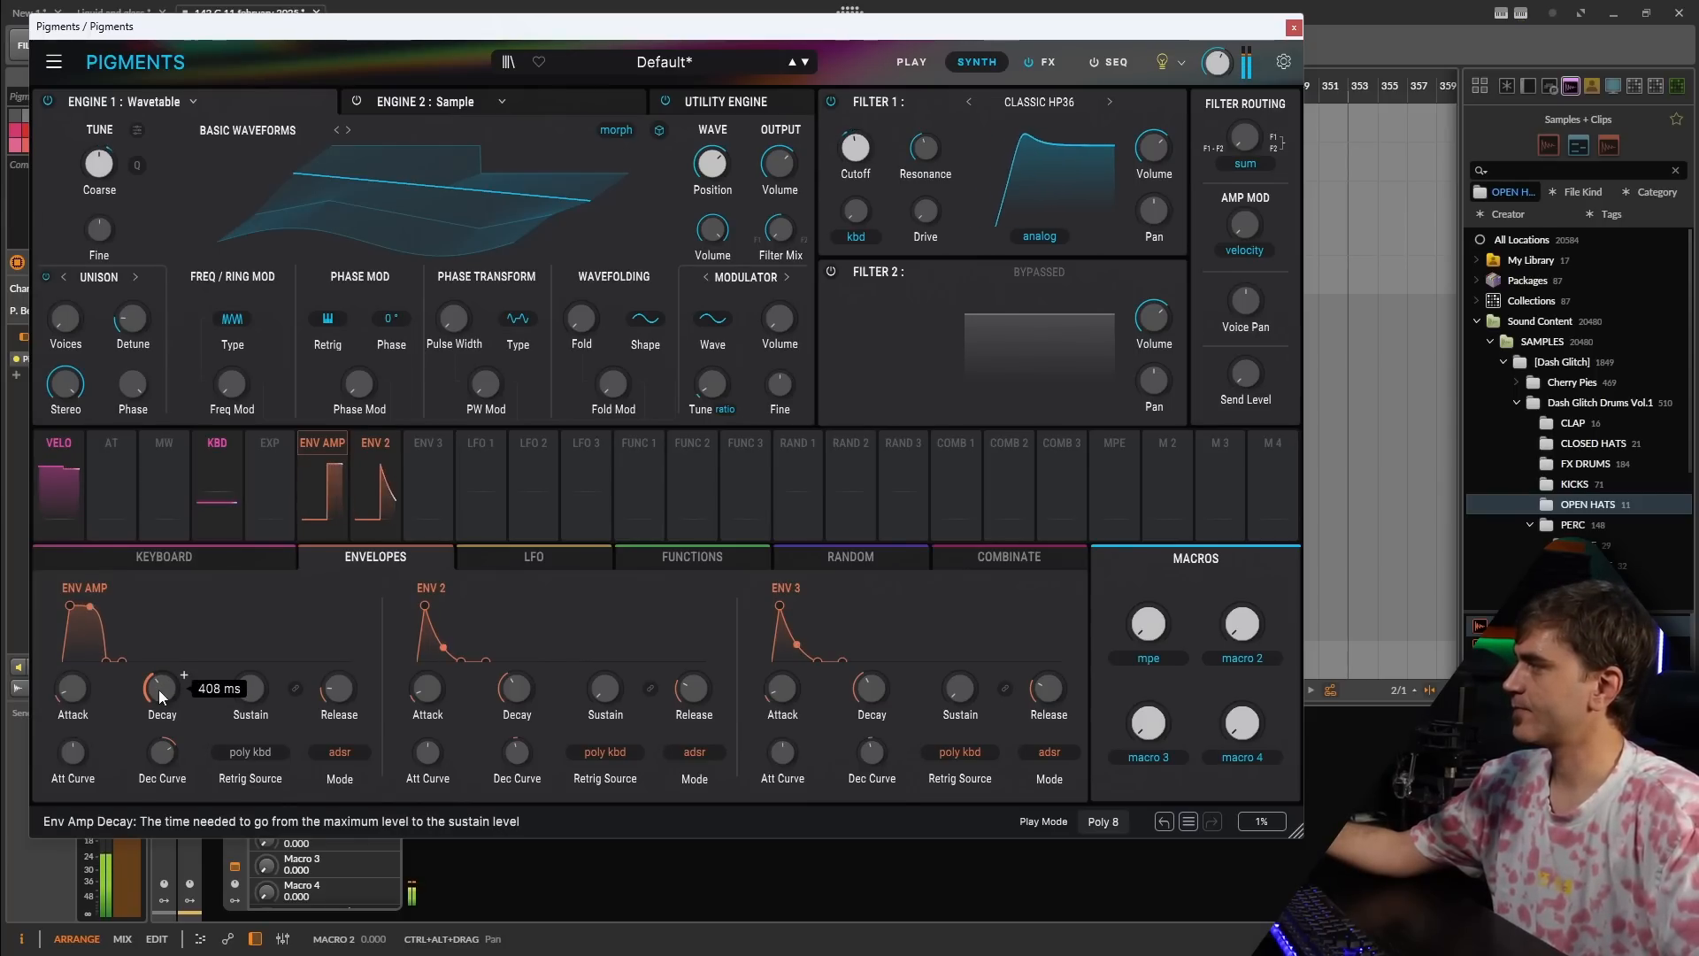
pyautogui.moveTo(160, 696); pyautogui.dragTo(160, 694)
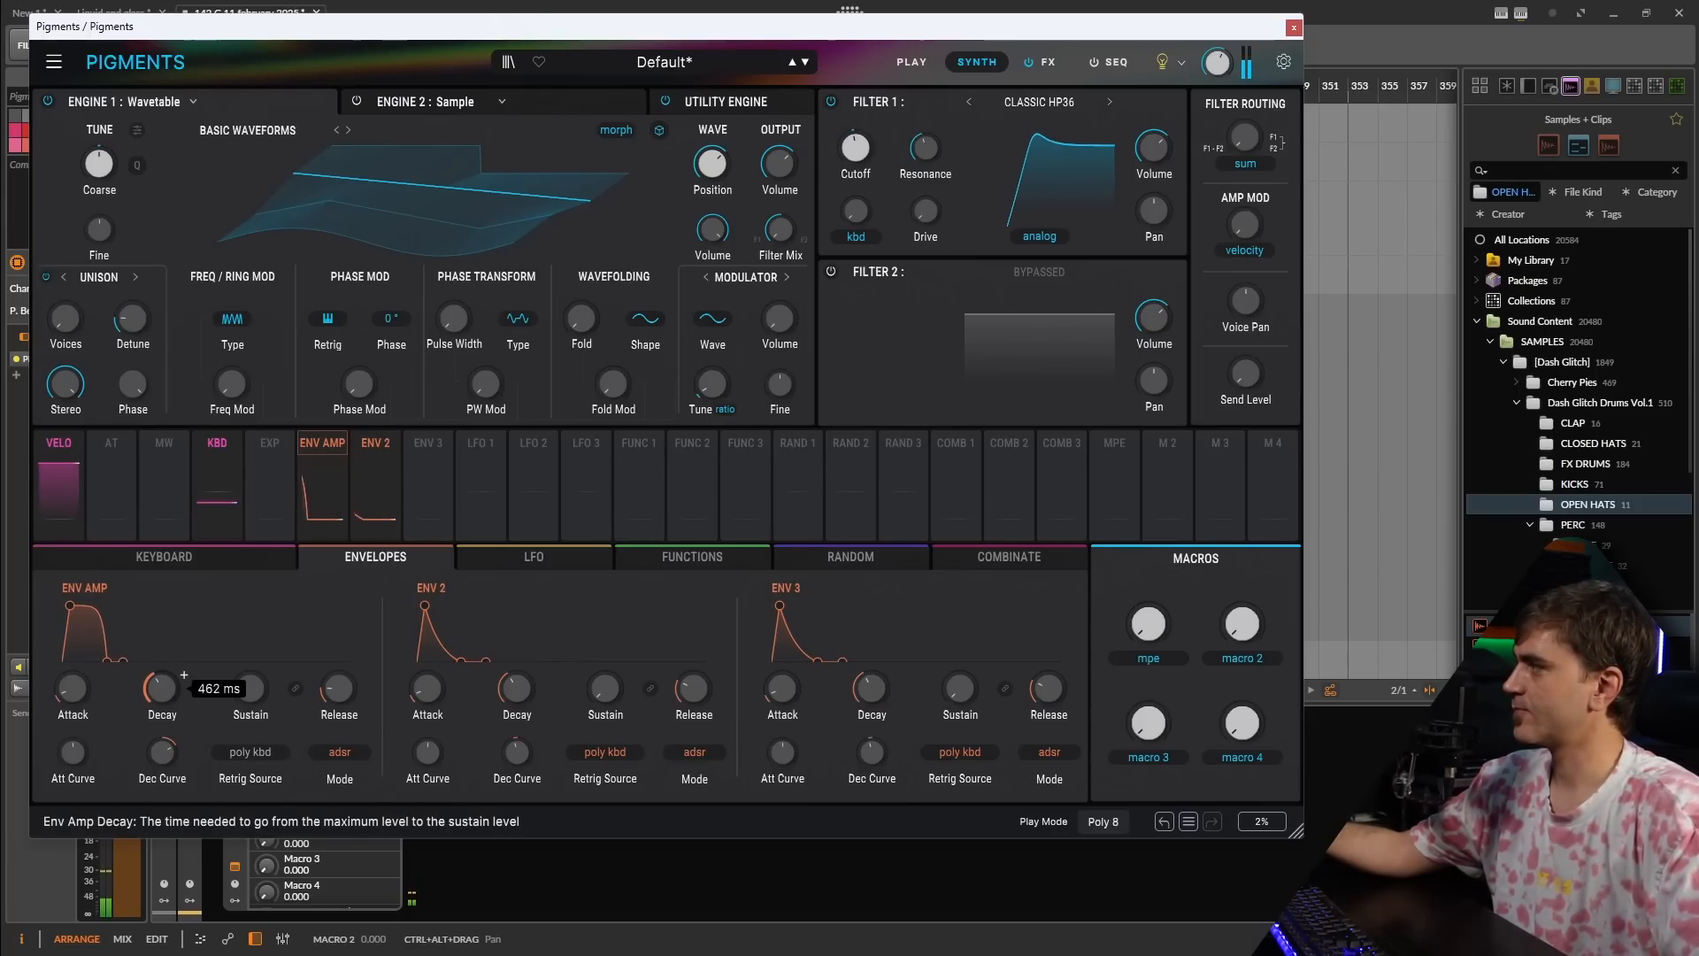
pyautogui.moveTo(523, 693); pyautogui.dragTo(523, 684)
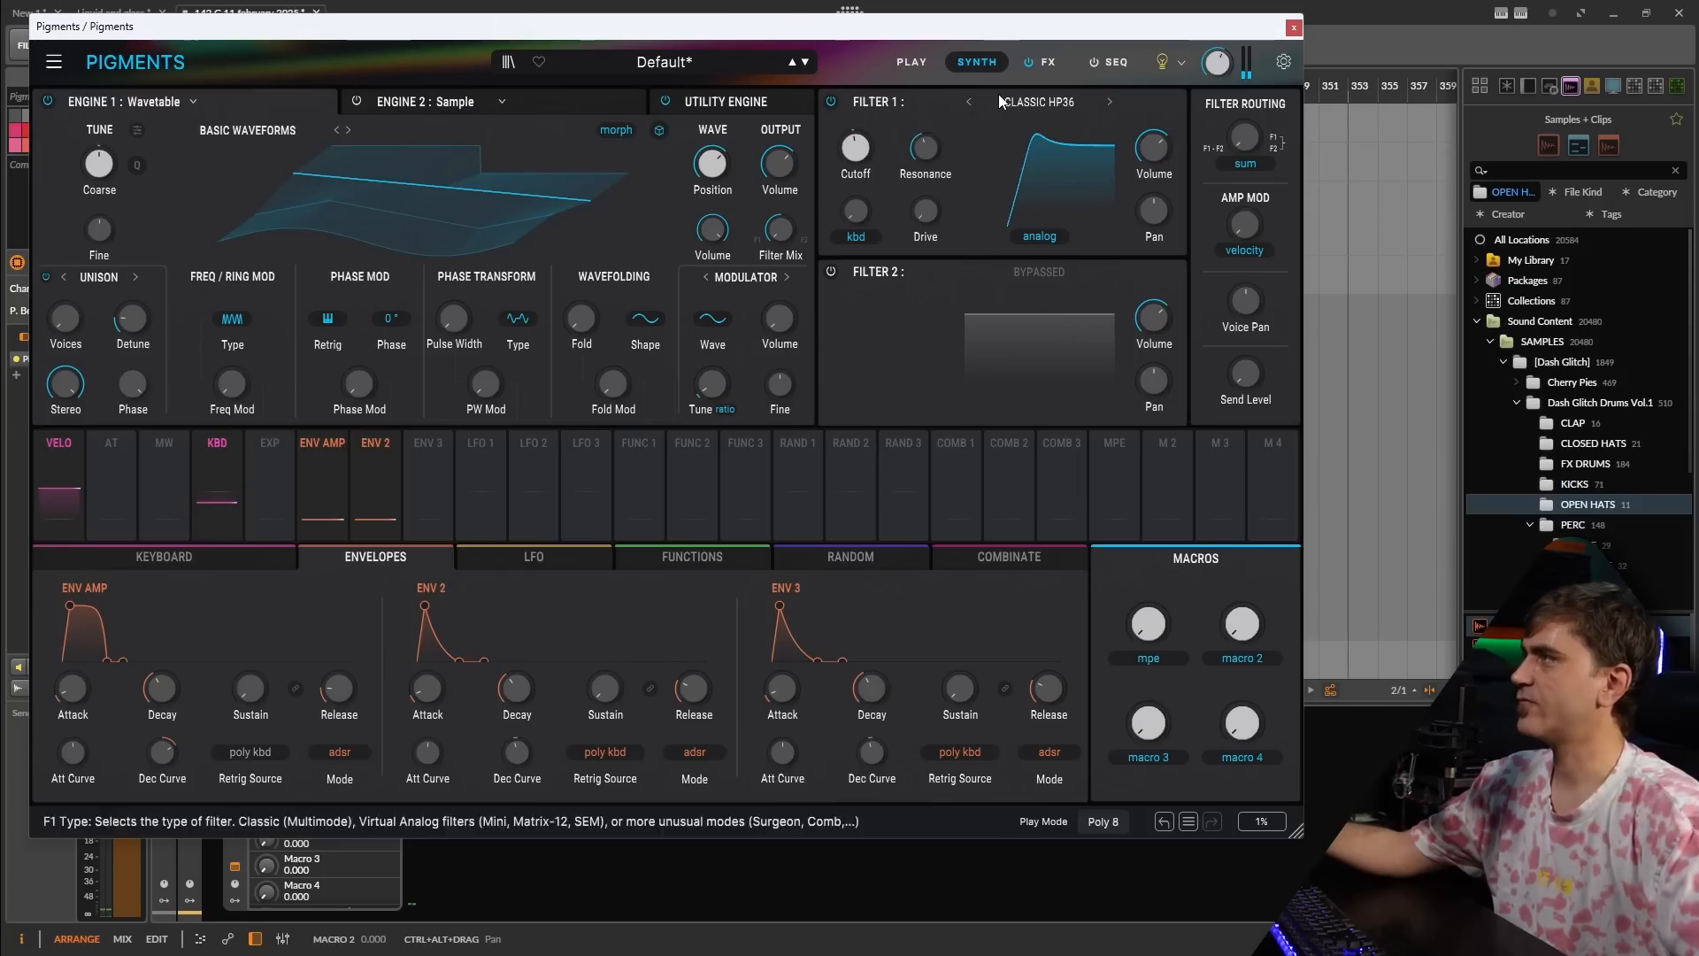
# - Turn on the step sequencer and remove the randomization from its pitch track
pyautogui.click(1112, 62)
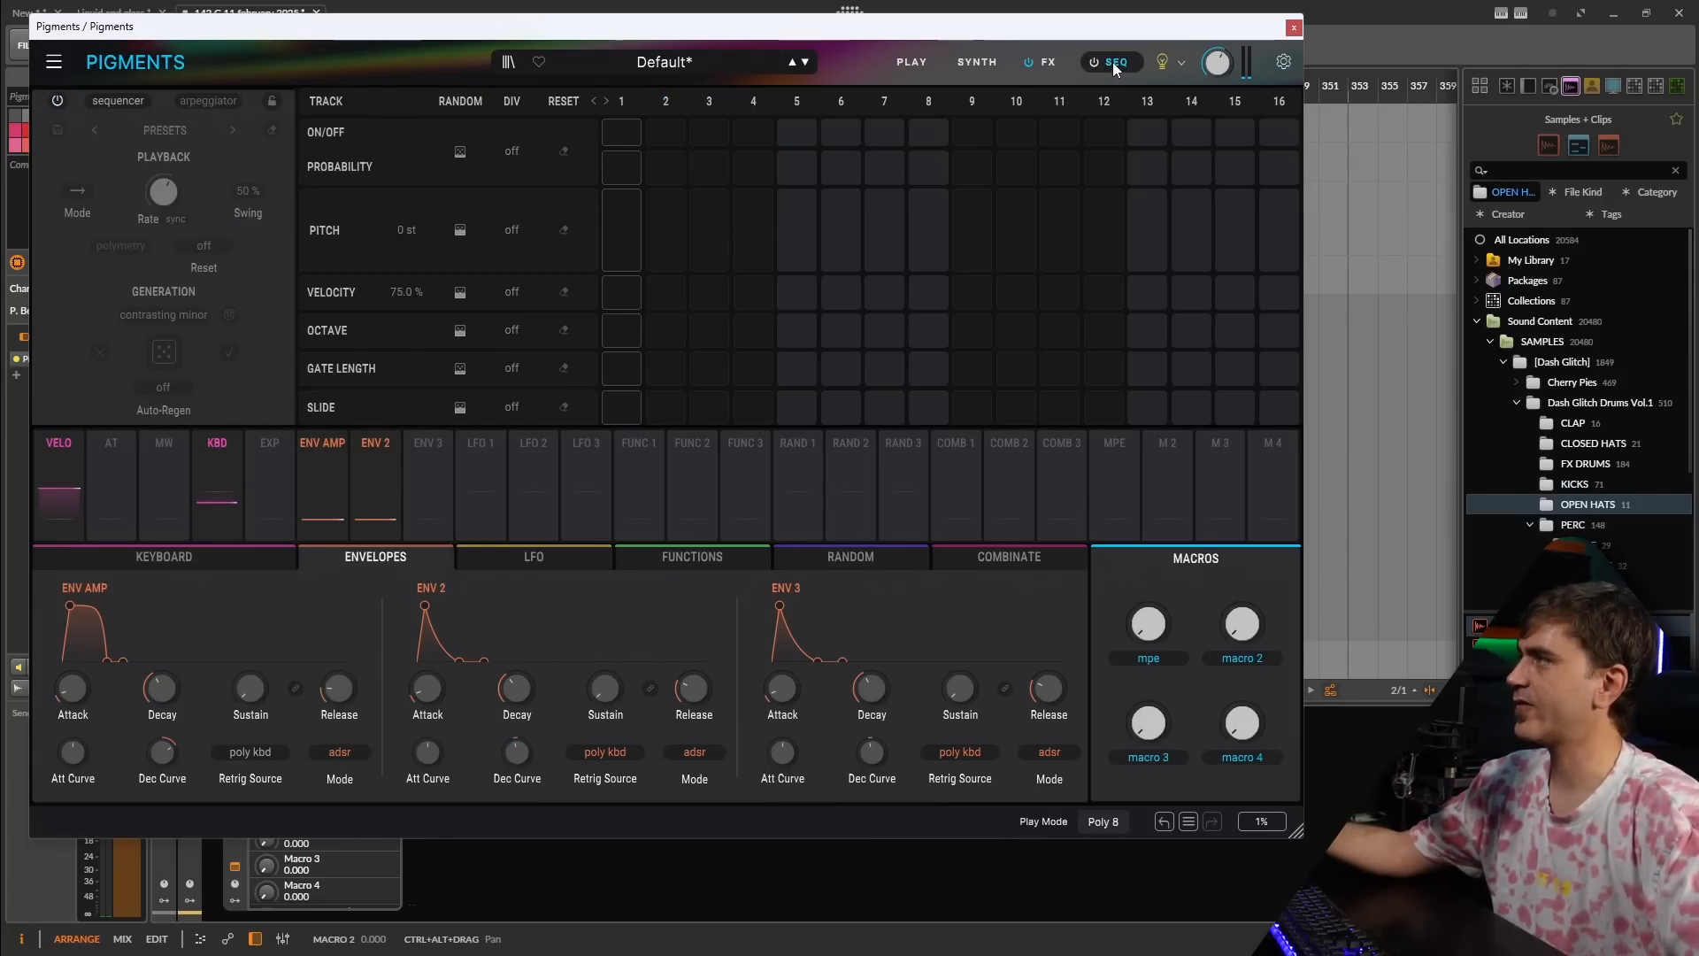
pyautogui.click(1095, 60)
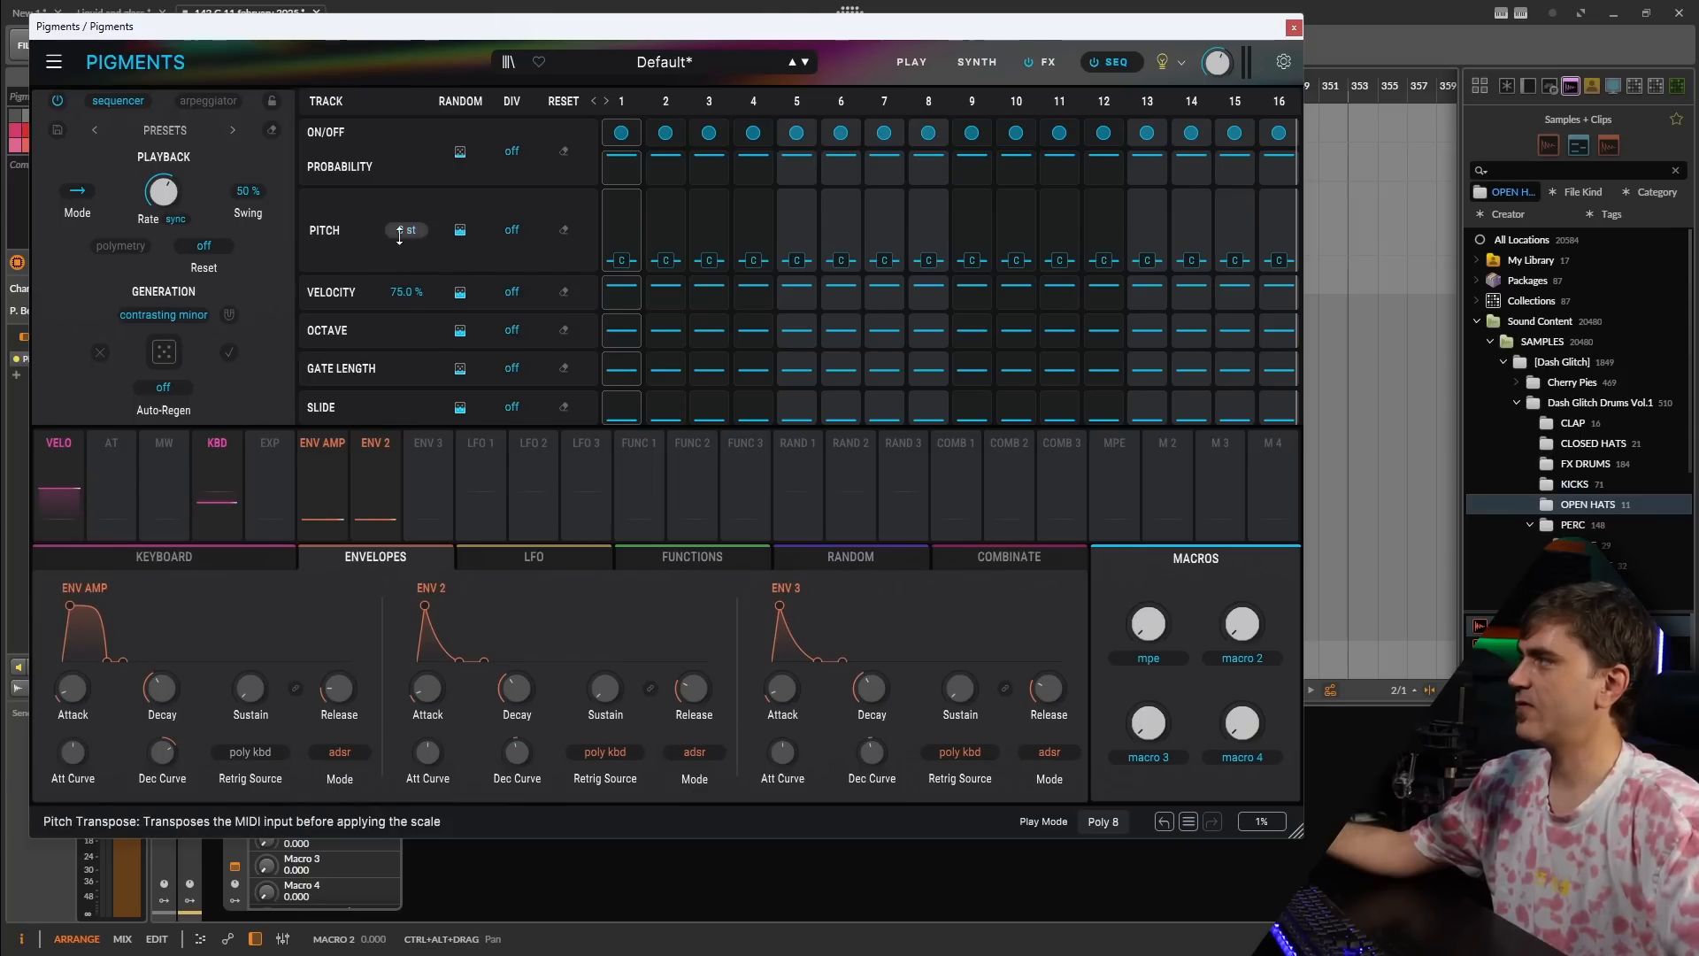
pyautogui.click(459, 233)
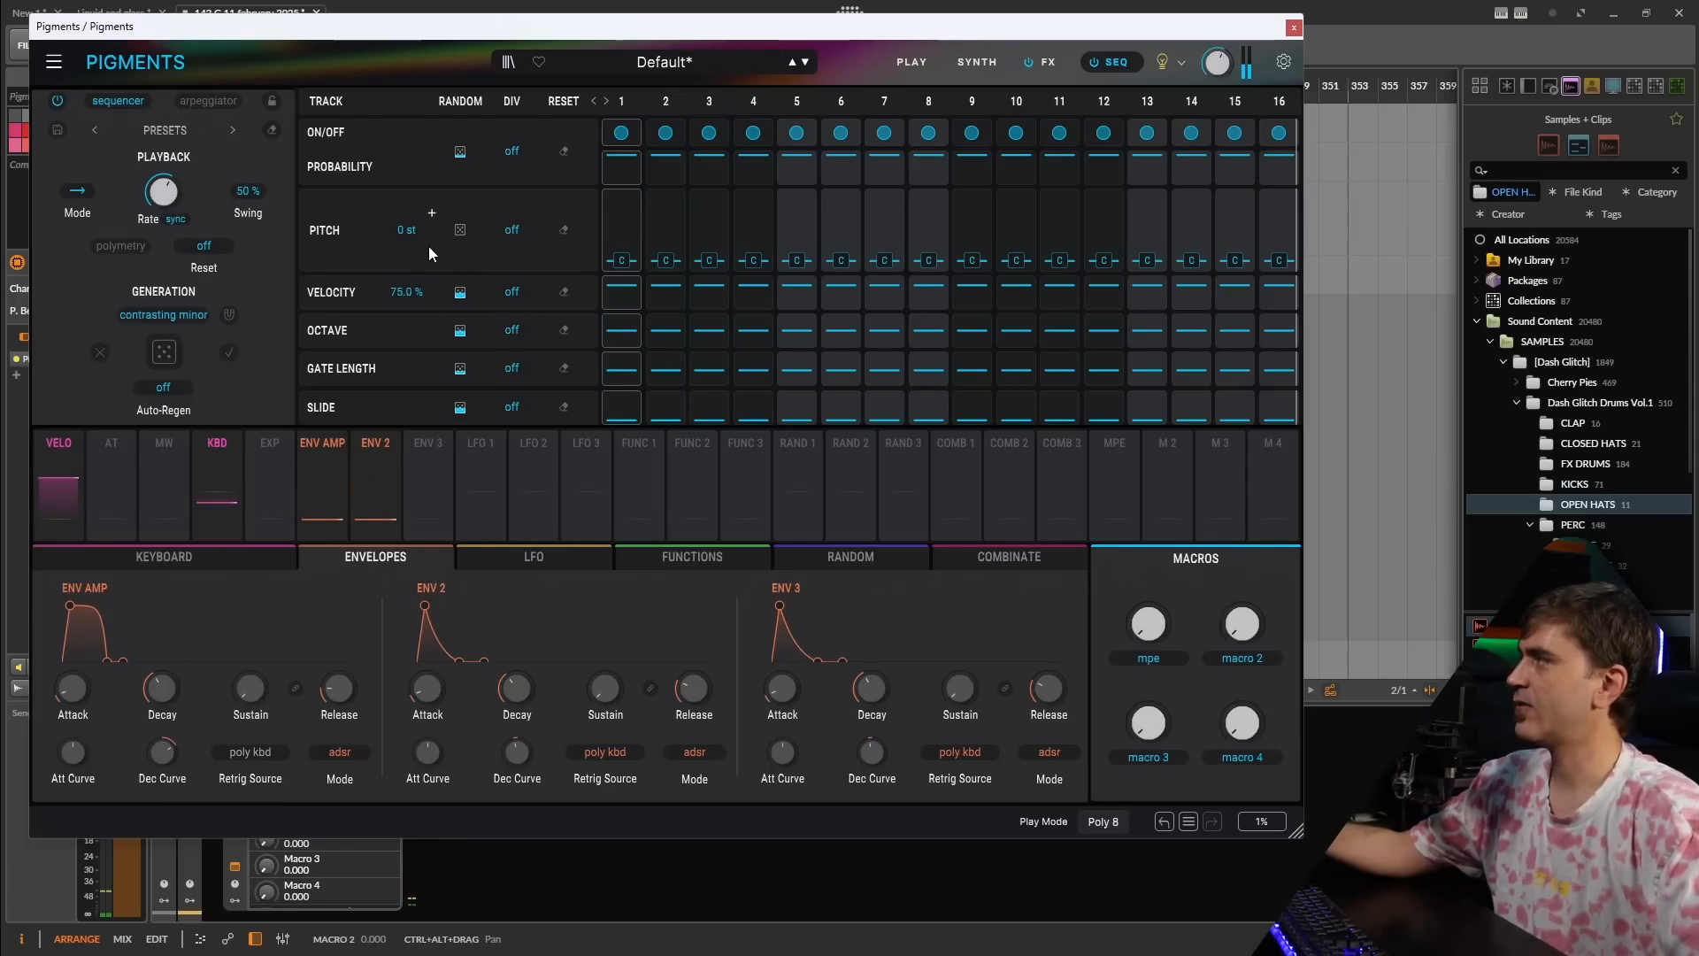
# - Set the sequencer's Auto-Regen to 1 Bar and randomize its on/off steps with an amount of 96.8 %
pyautogui.click(178, 389)
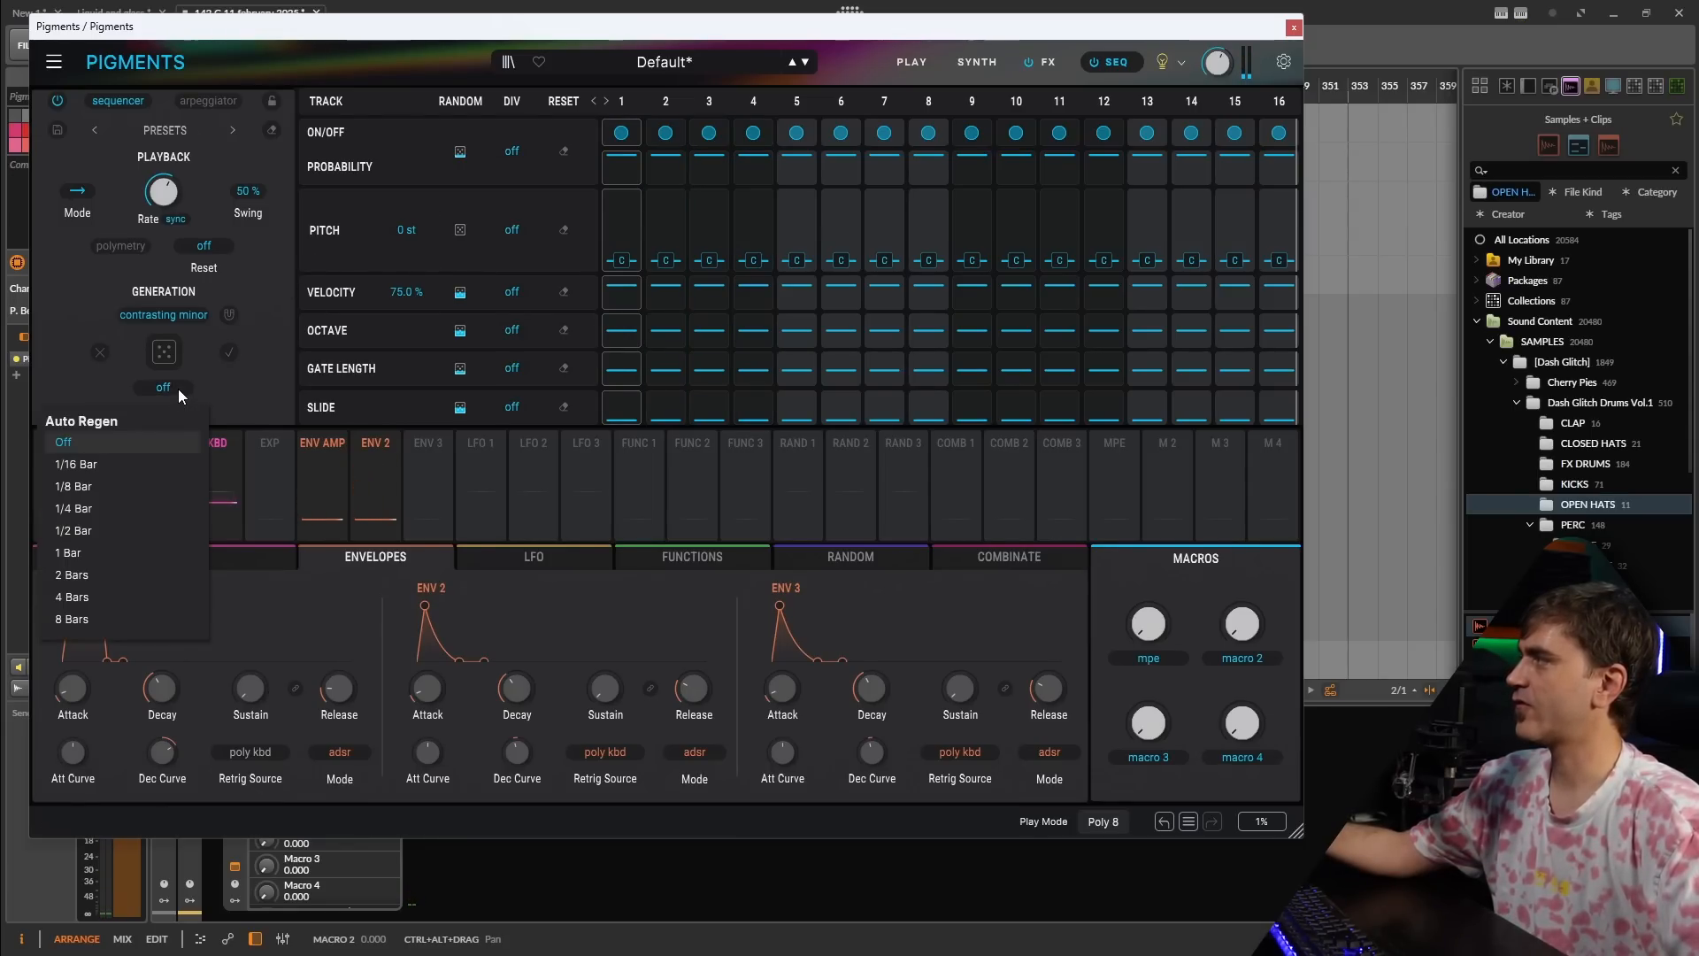
pyautogui.click(82, 554)
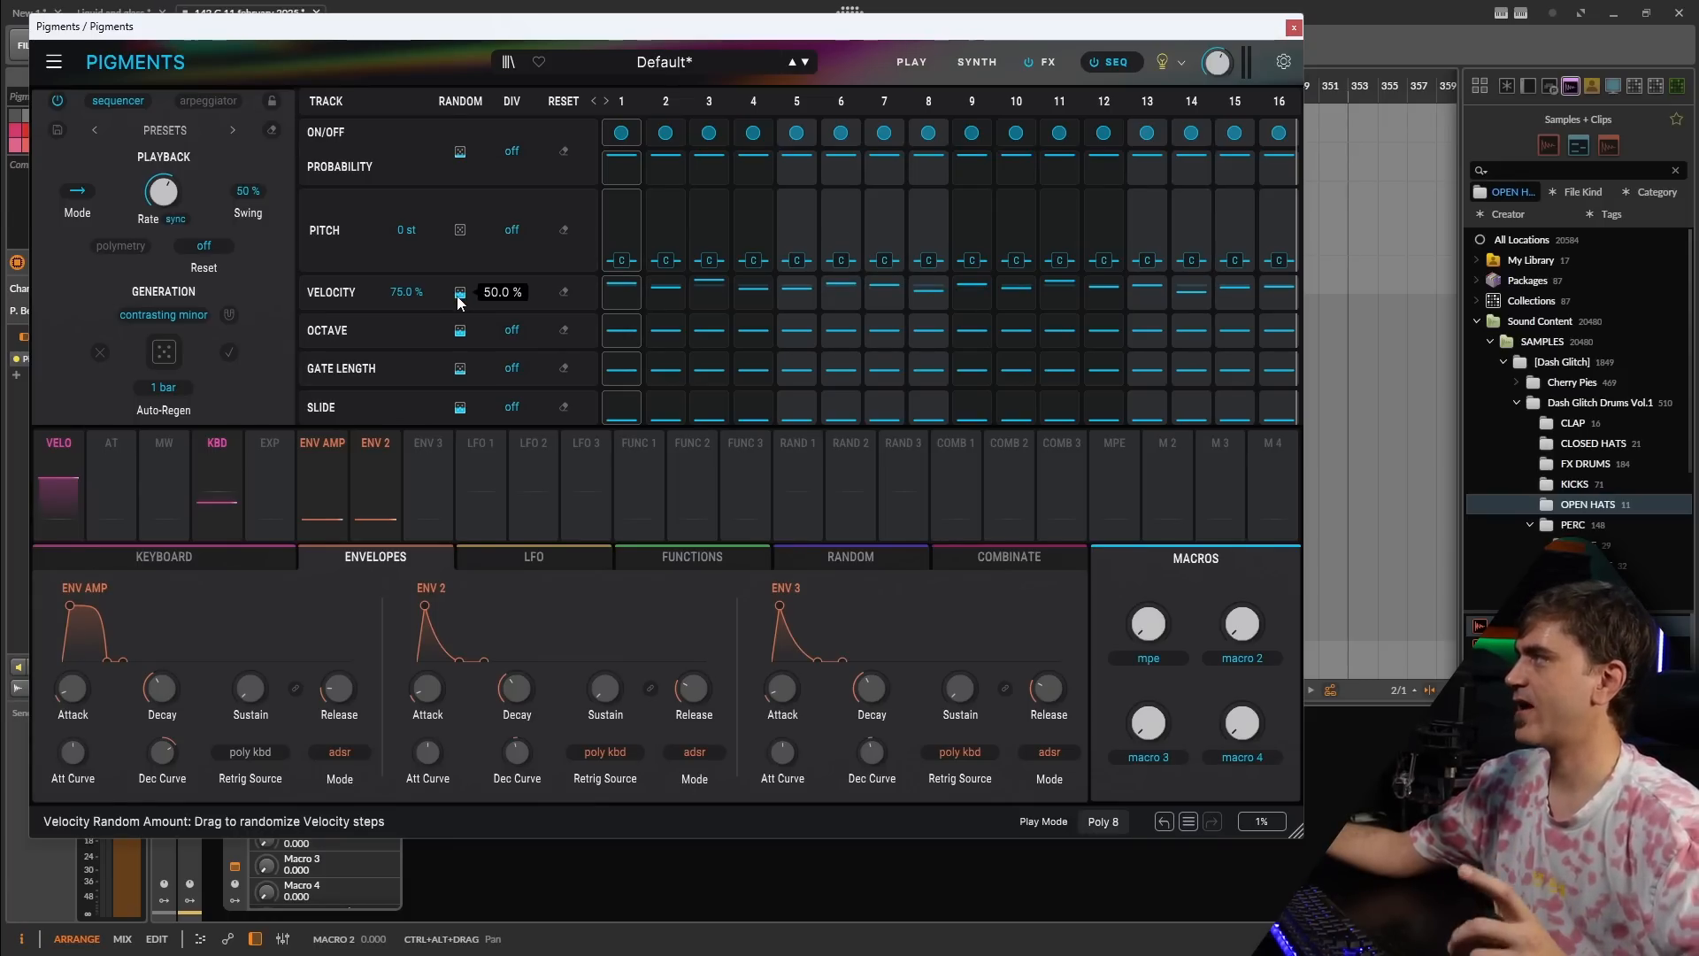
pyautogui.moveTo(460, 154)
pyautogui.mouseDown()
pyautogui.moveTo(459, 170)
pyautogui.moveTo(460, 147)
pyautogui.mouseUp()
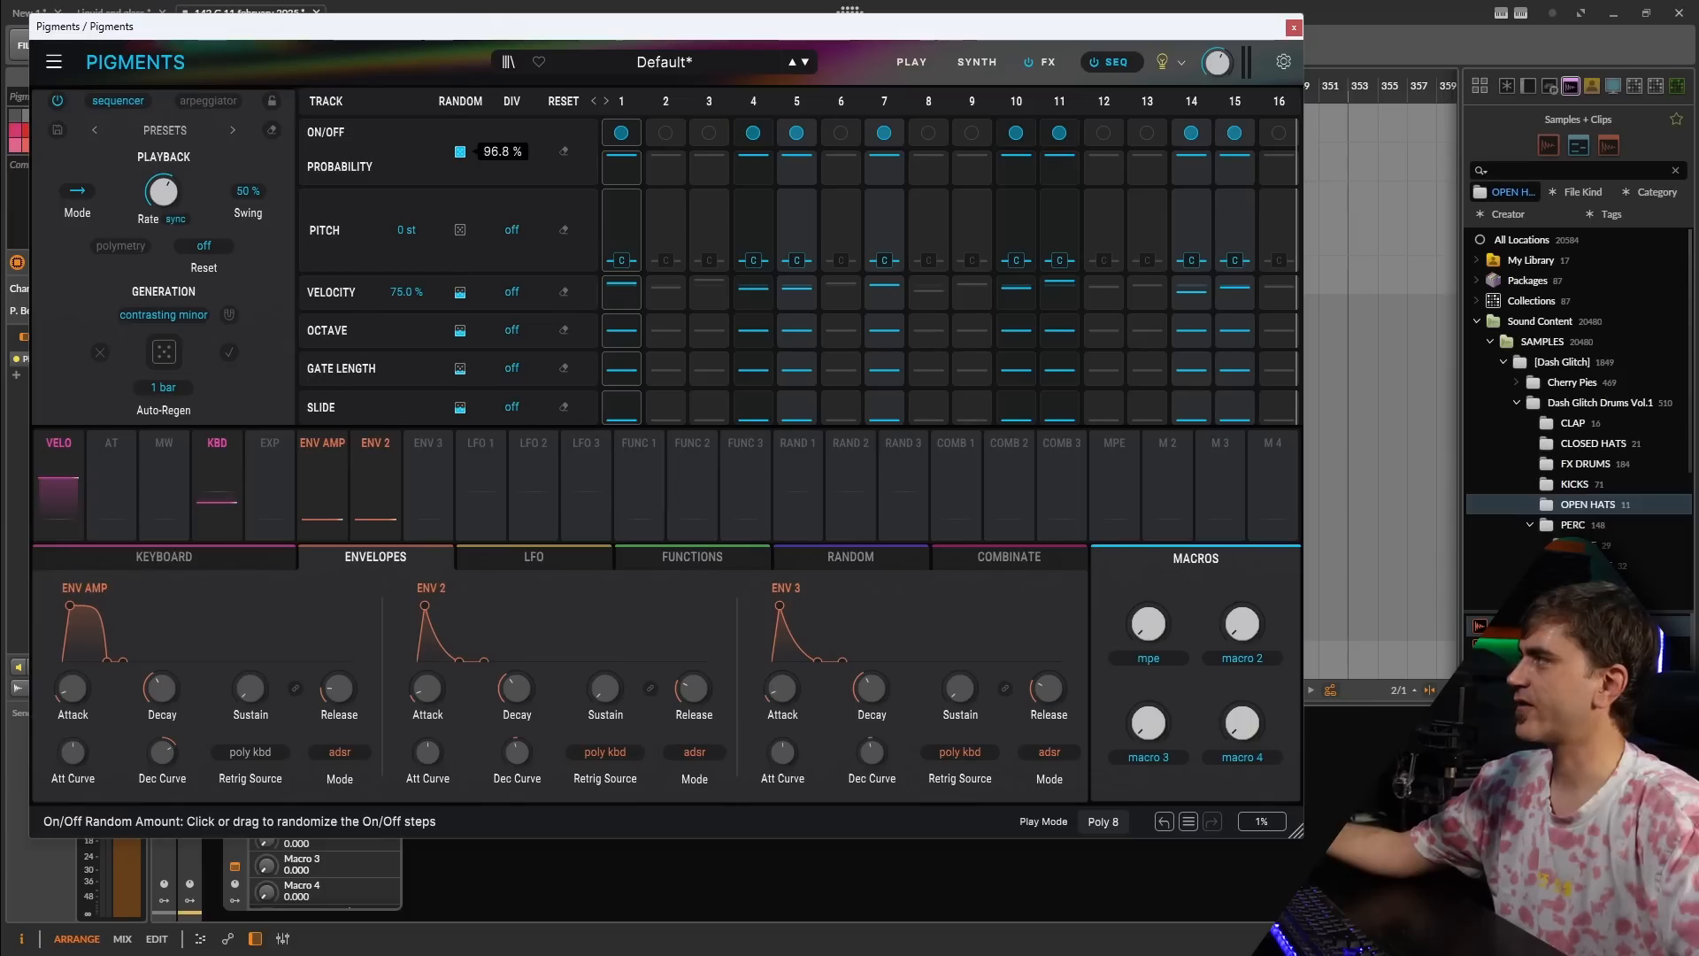
pyautogui.click(459, 153)
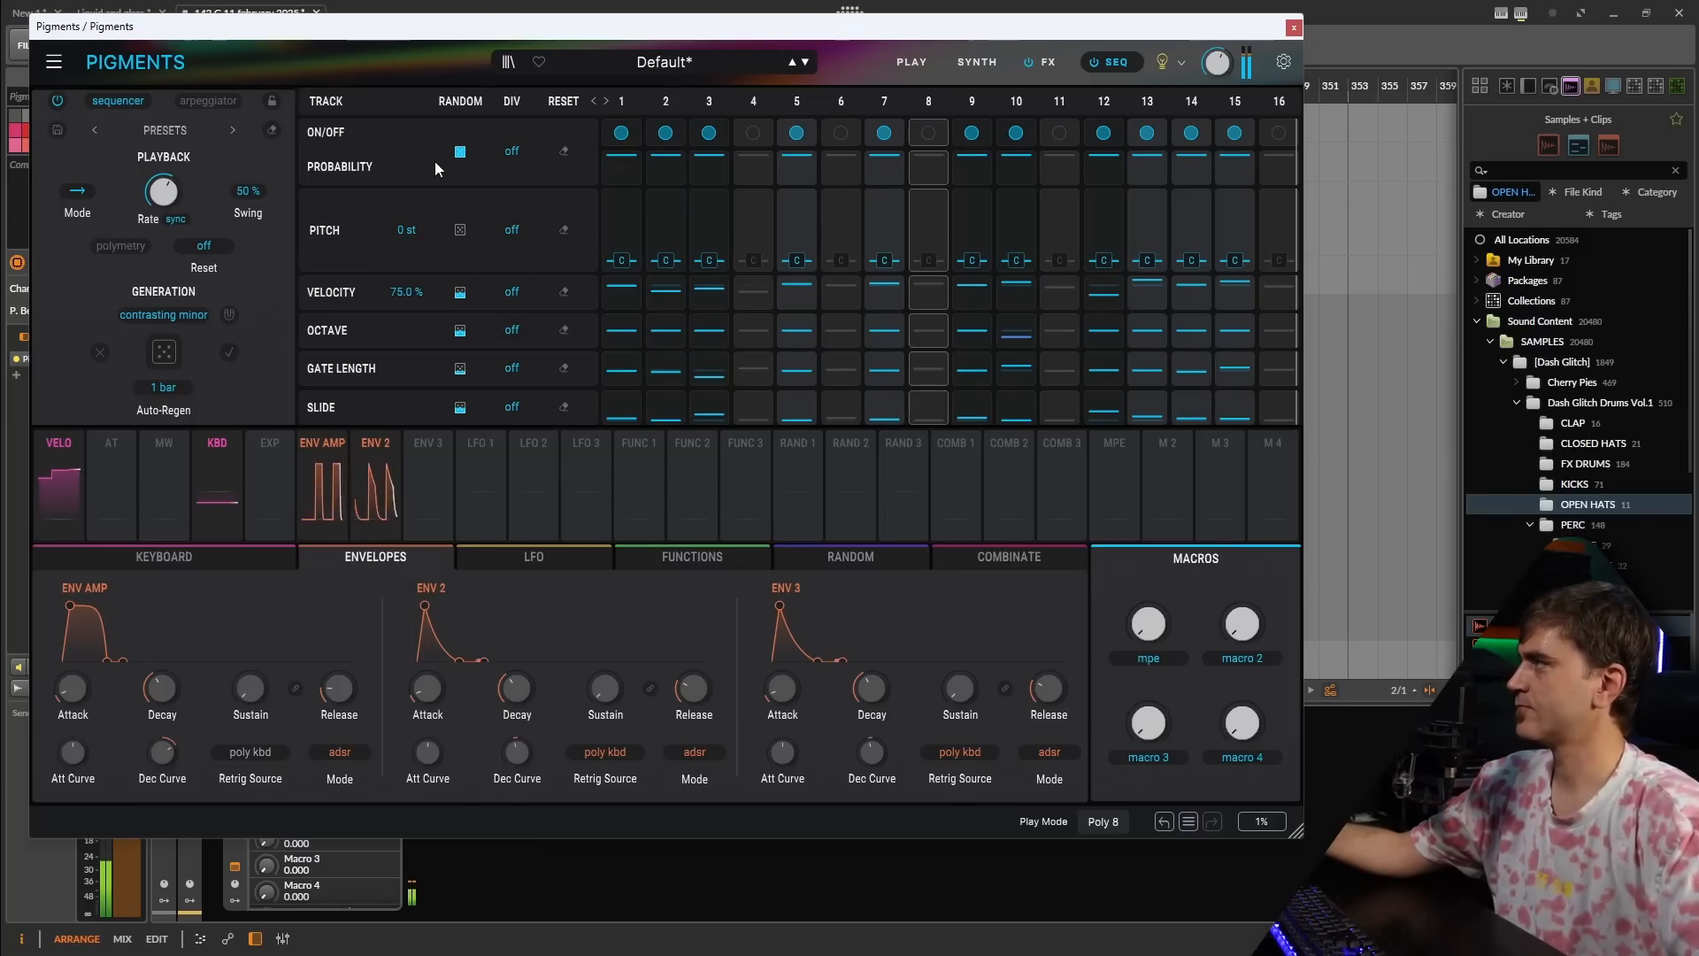
pyautogui.moveTo(458, 156)
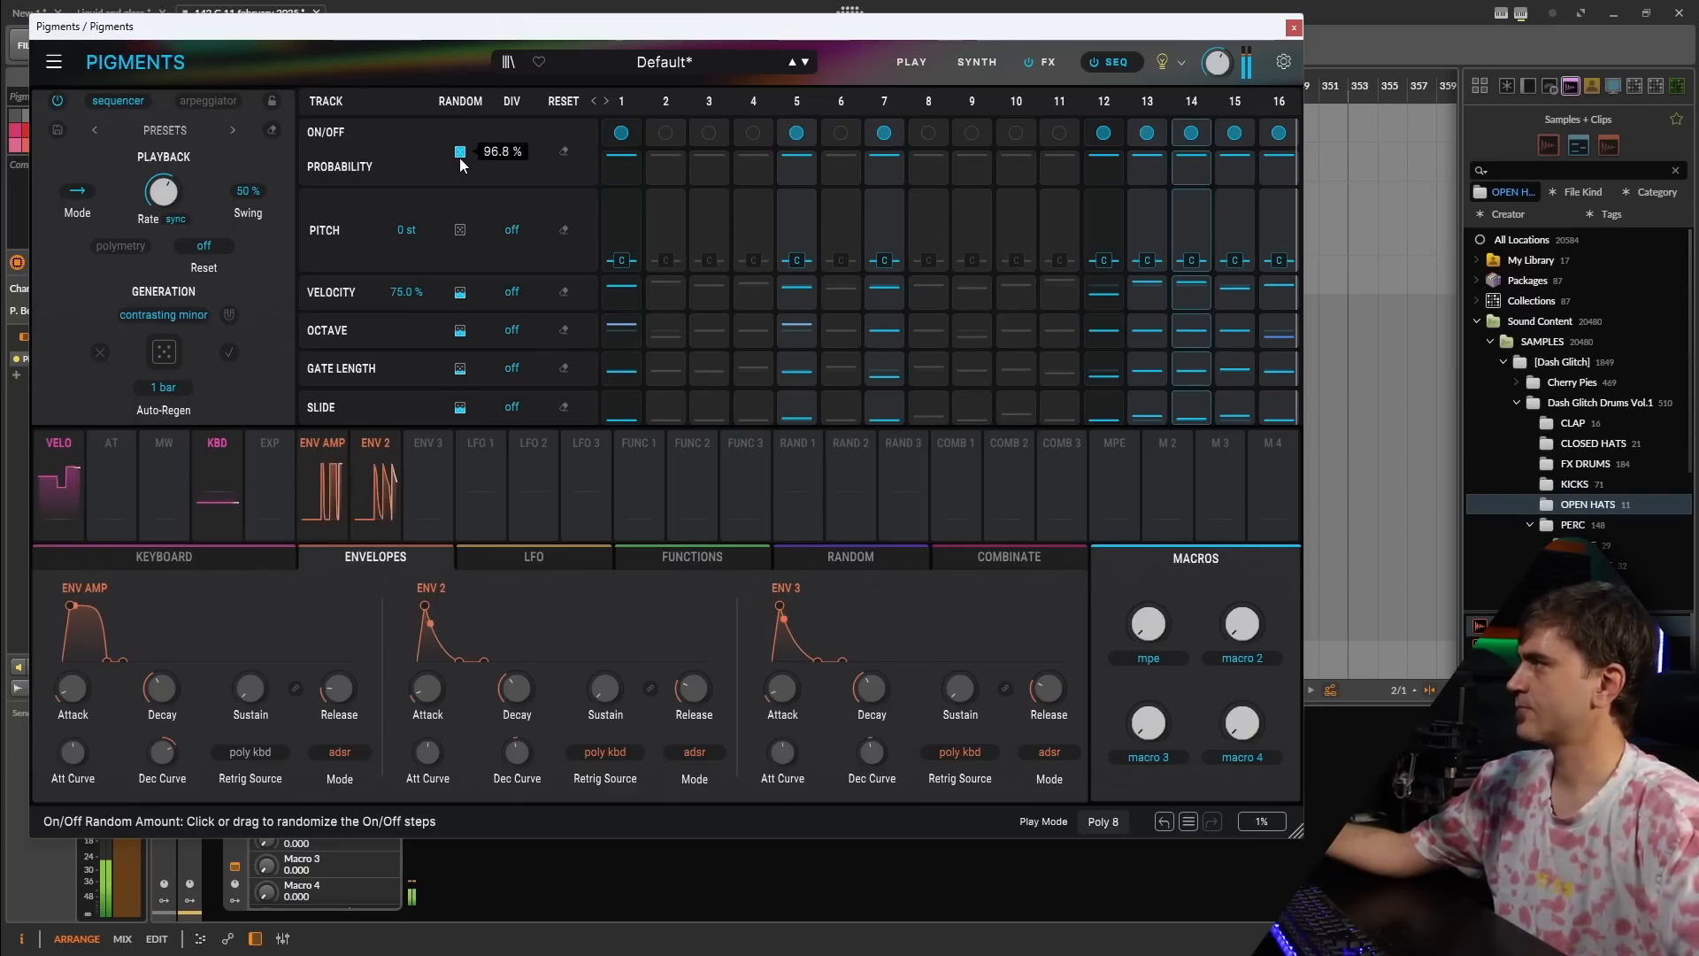
# - Re-roll the velocity steps with a 100 % velocity mix and no octave randomization, and return to the synth view
pyautogui.moveTo(463, 336)
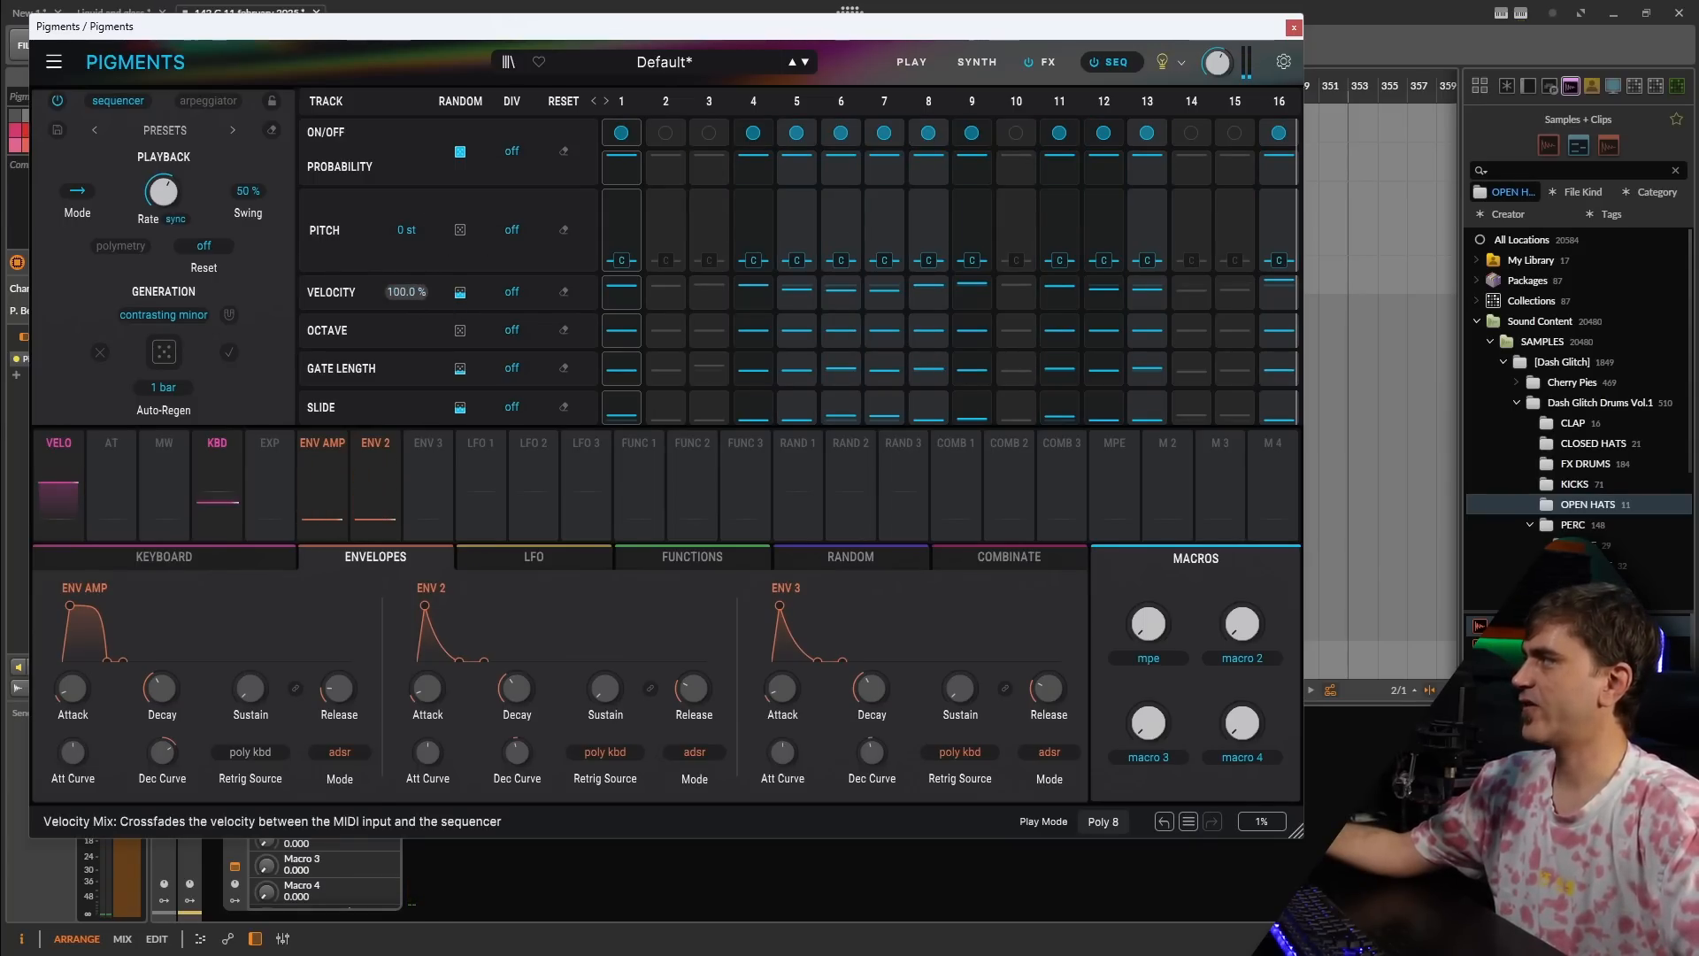
pyautogui.click(461, 293)
pyautogui.click(461, 294)
pyautogui.click(461, 294)
pyautogui.click(461, 294)
pyautogui.click(461, 294)
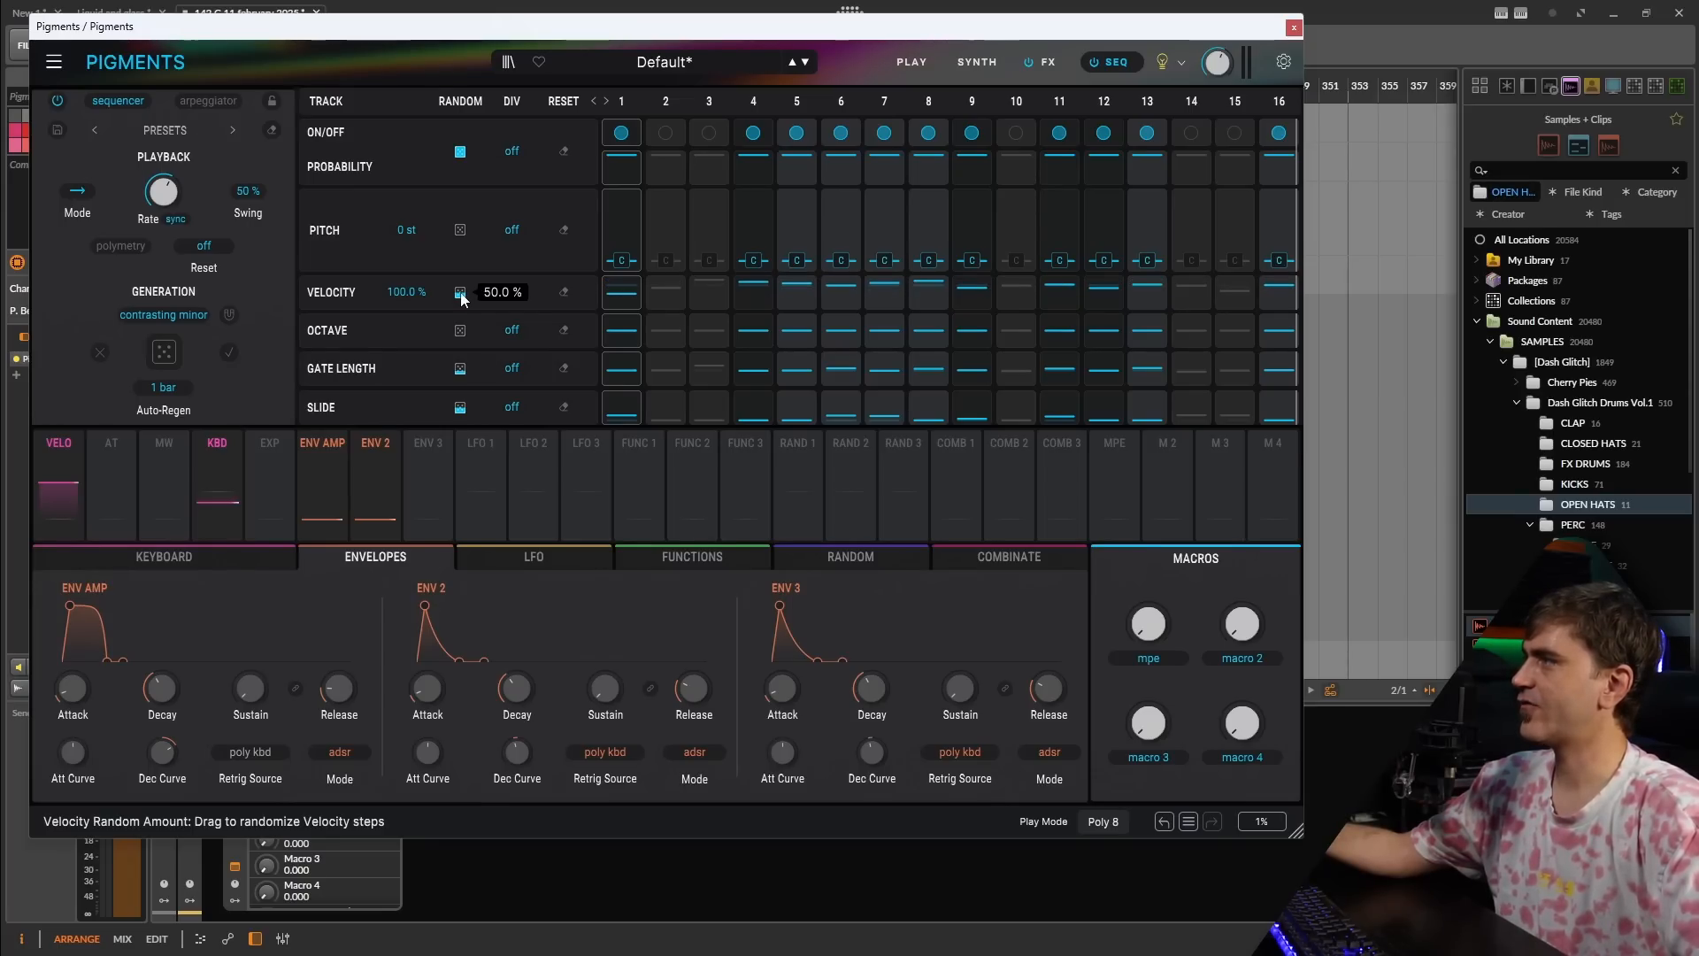
pyautogui.click(996, 62)
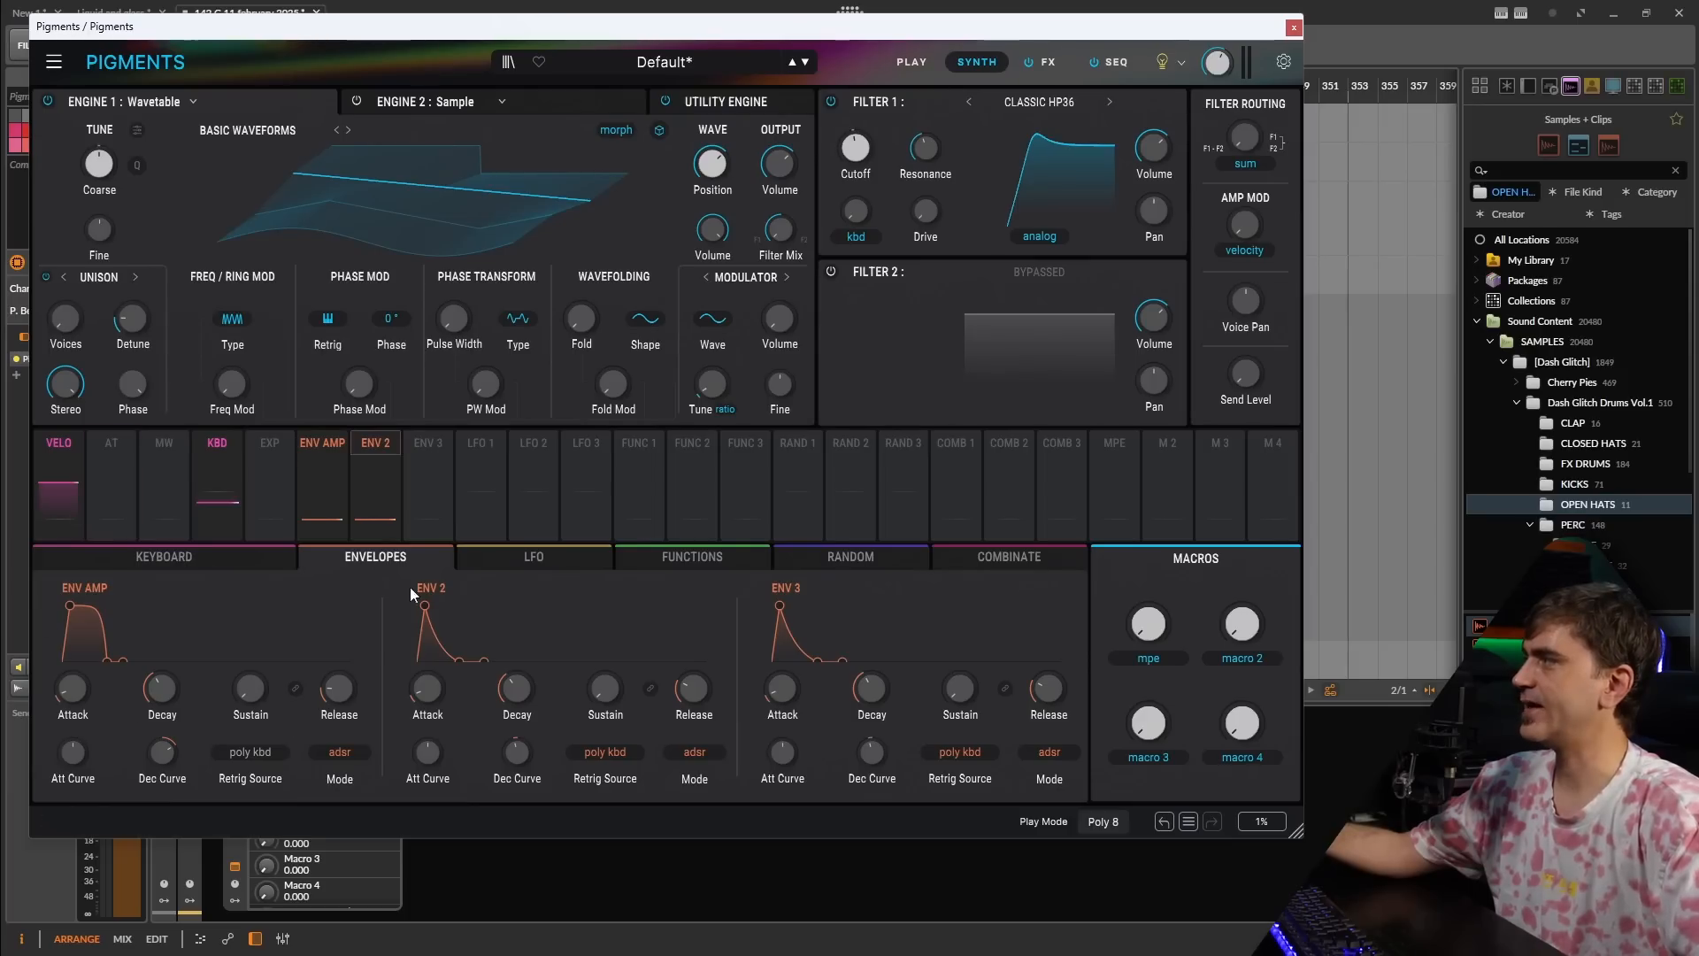
# - Route velocity to Env 2's decay by 0.11 and to Filter 1's cutoff by 0.18
pyautogui.moveTo(513, 697)
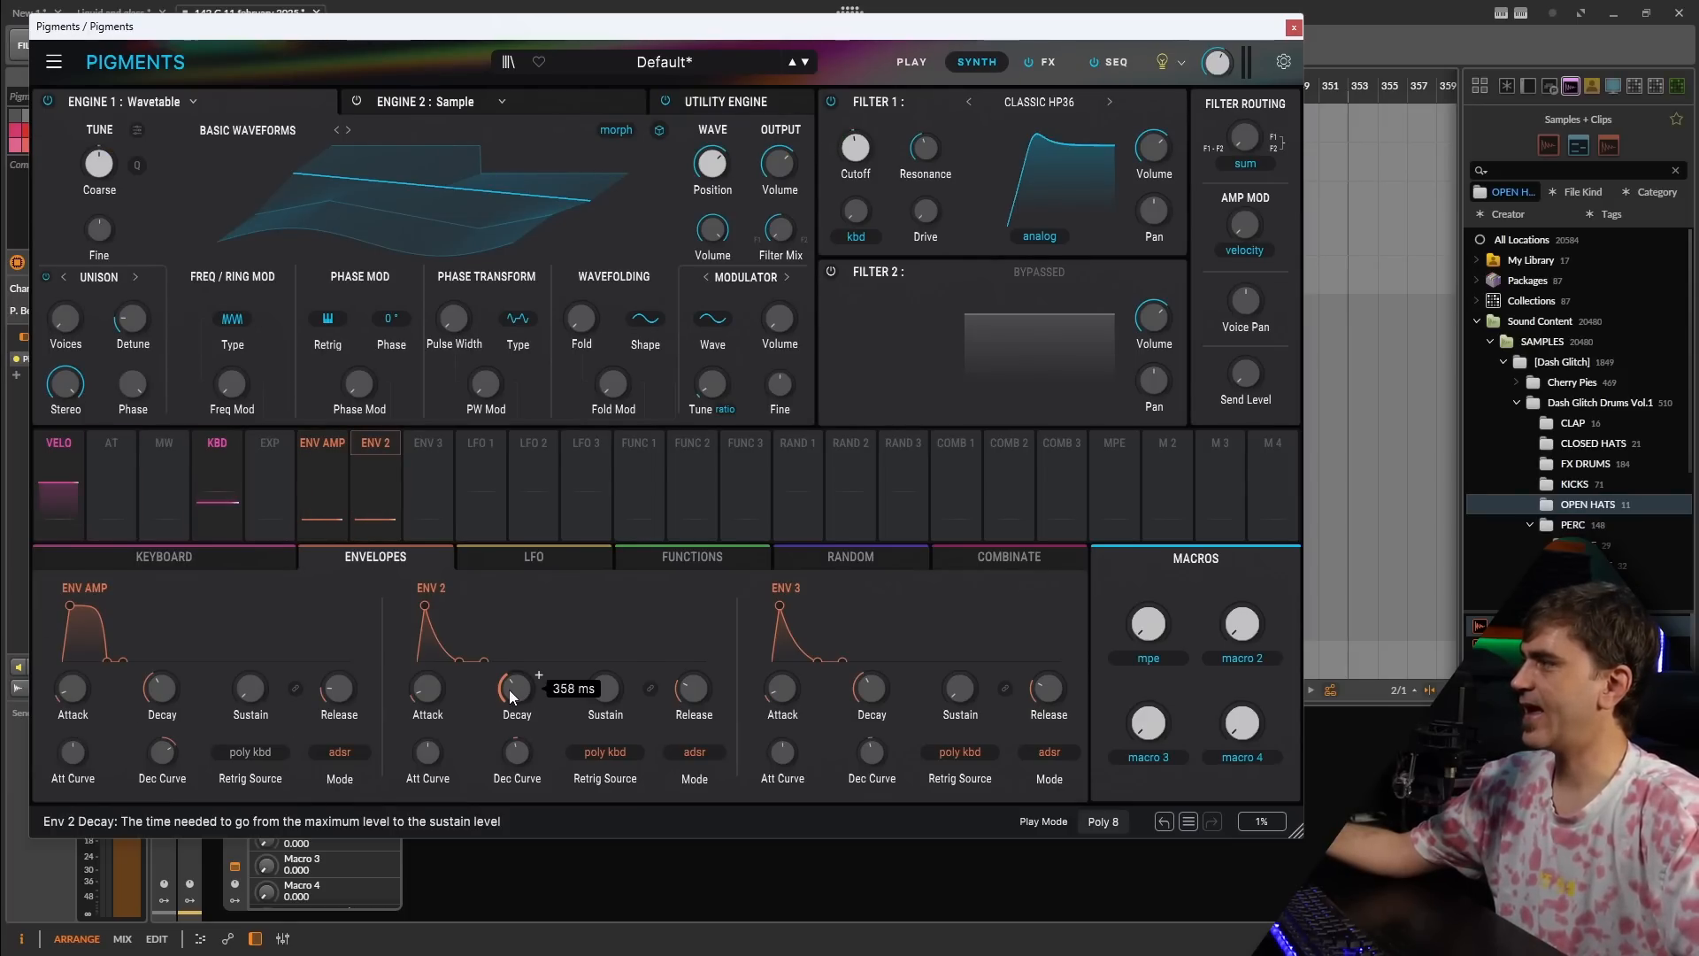
pyautogui.click(66, 445)
pyautogui.moveTo(522, 675); pyautogui.dragTo(521, 666)
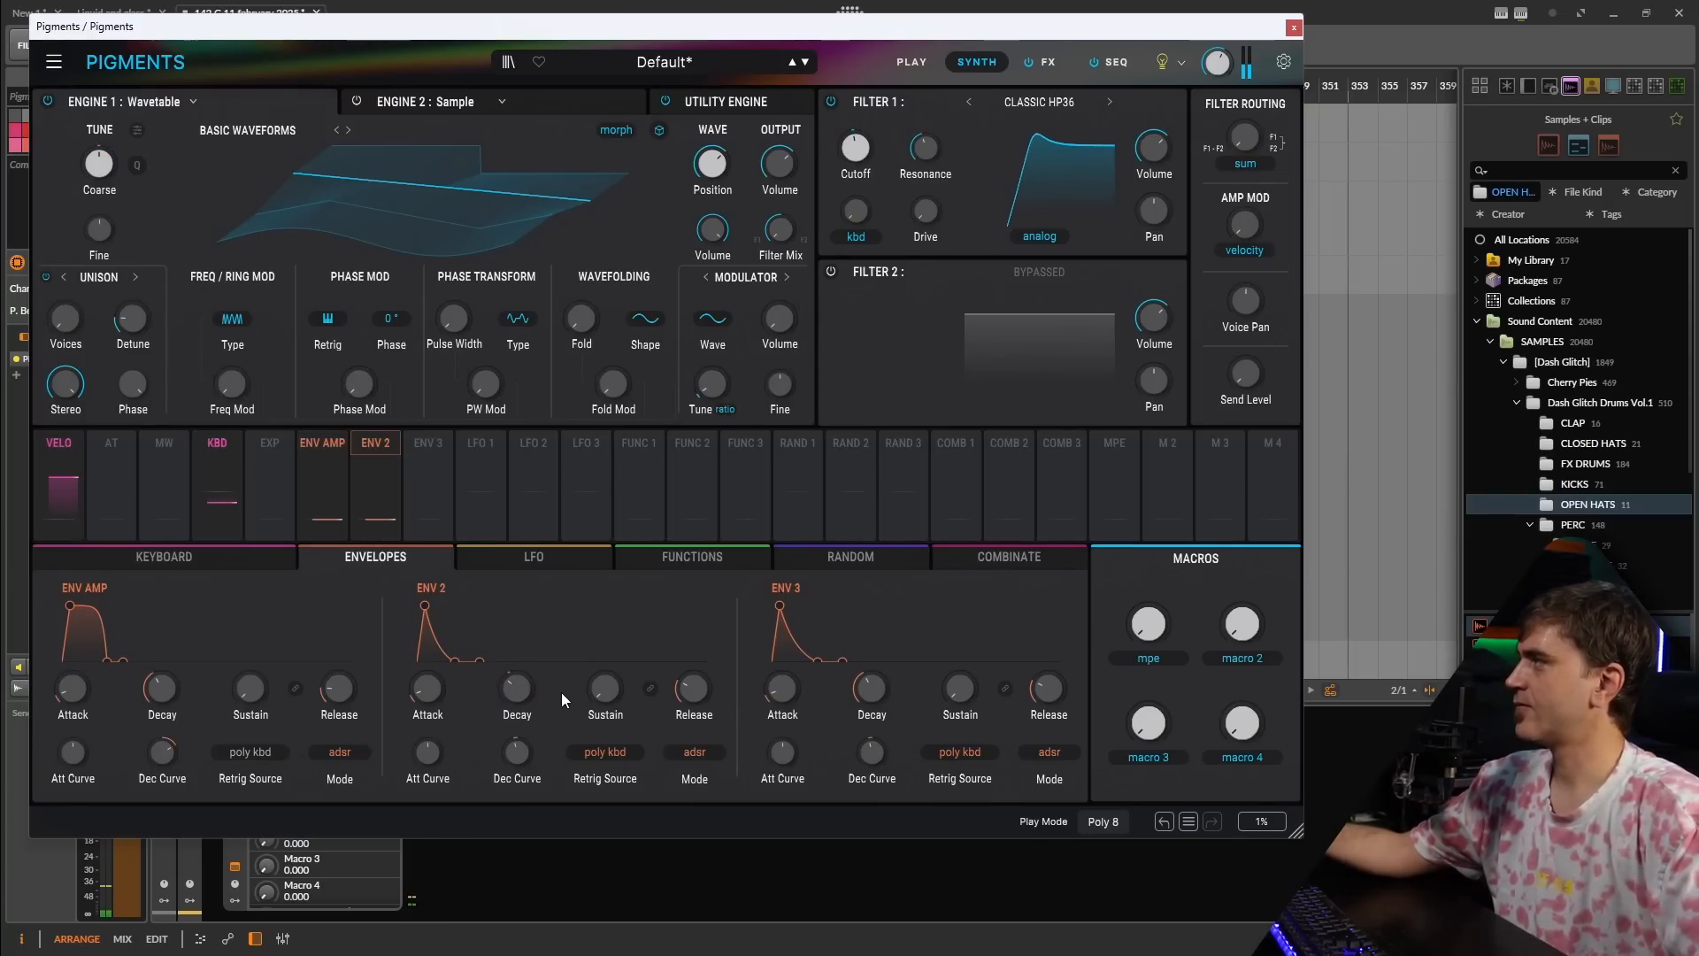
pyautogui.click(60, 449)
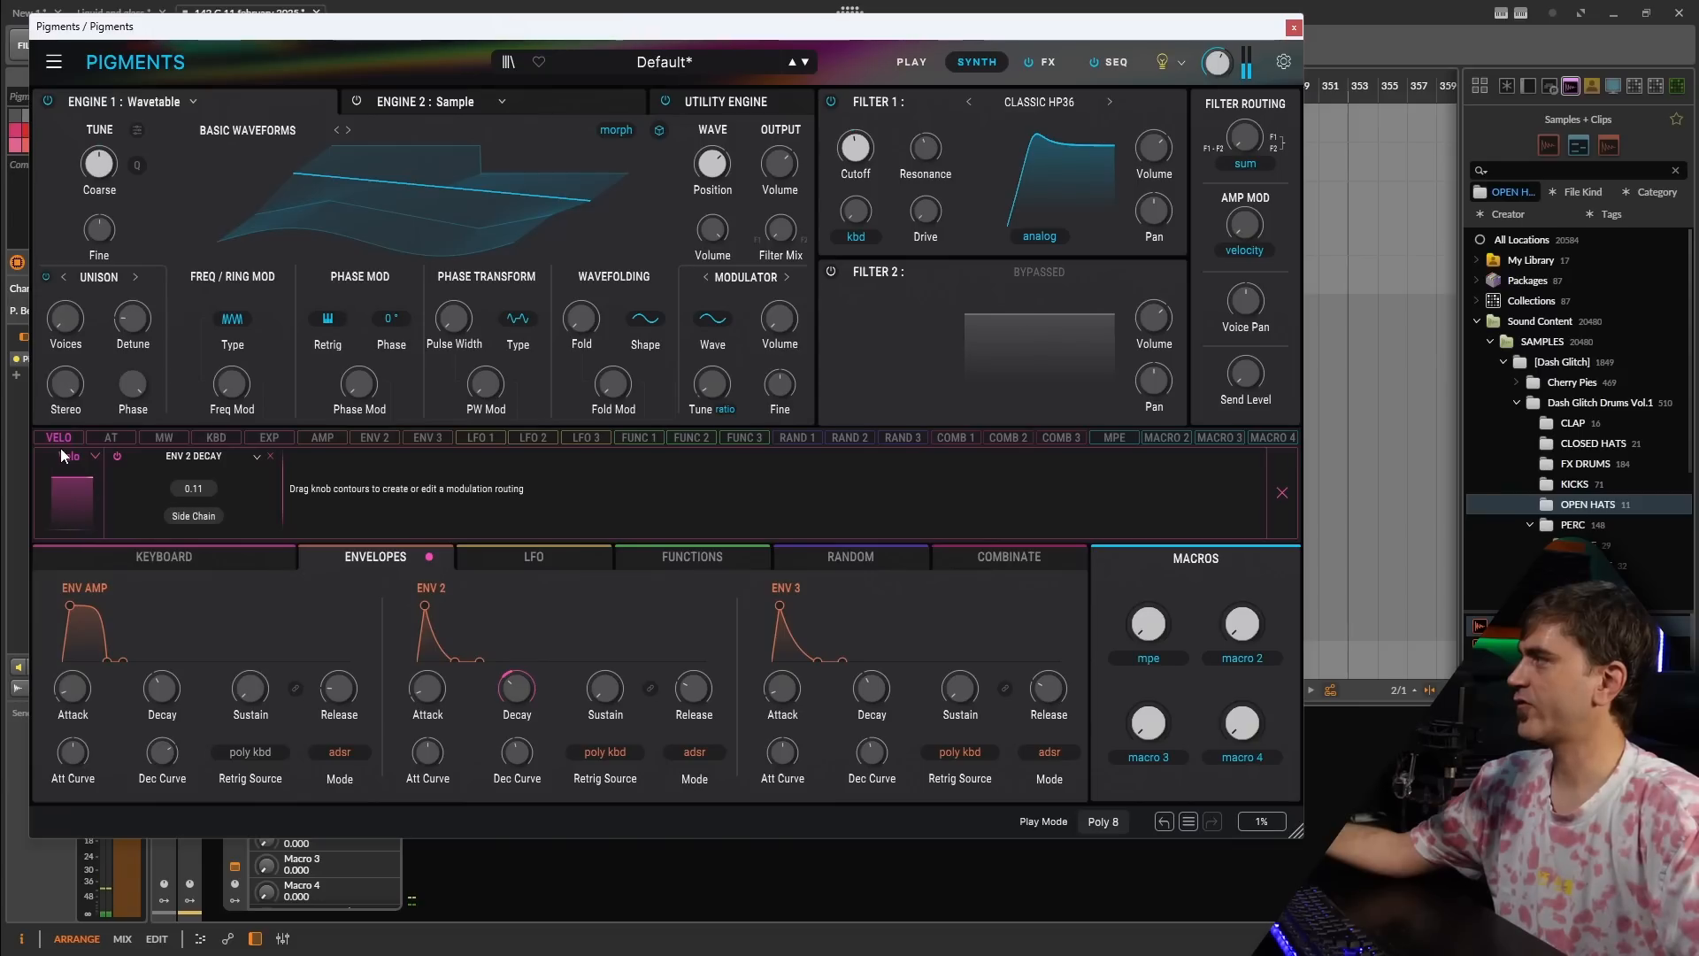
pyautogui.moveTo(855, 149); pyautogui.dragTo(855, 145)
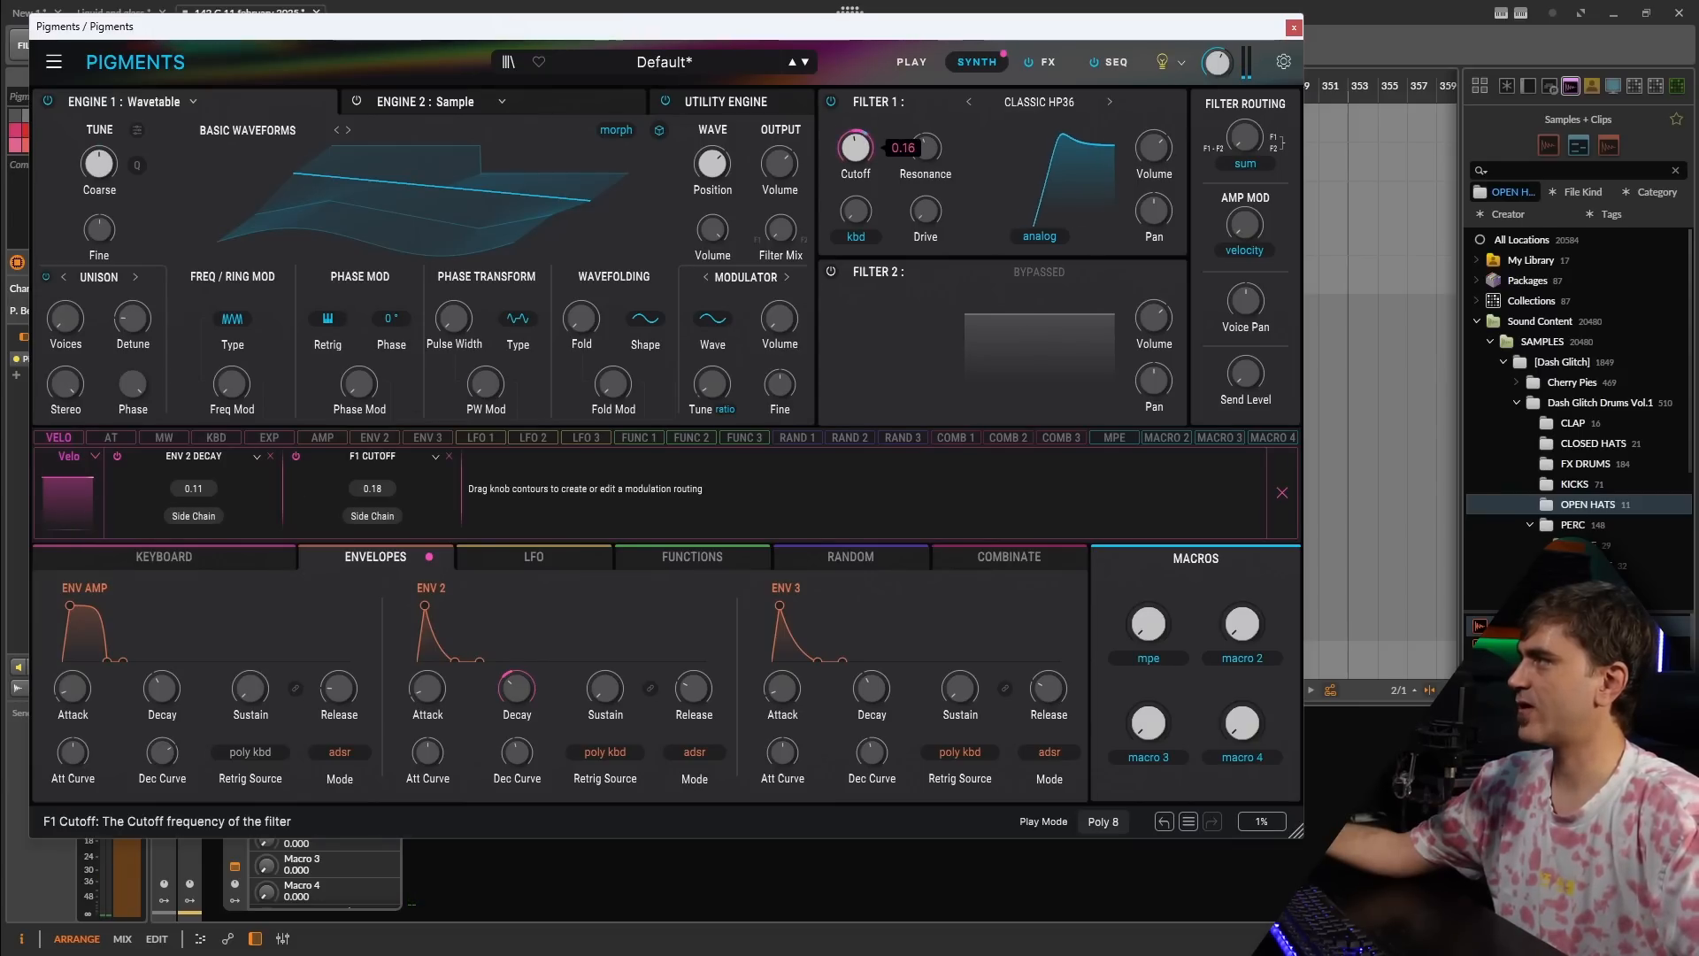
pyautogui.click(887, 143)
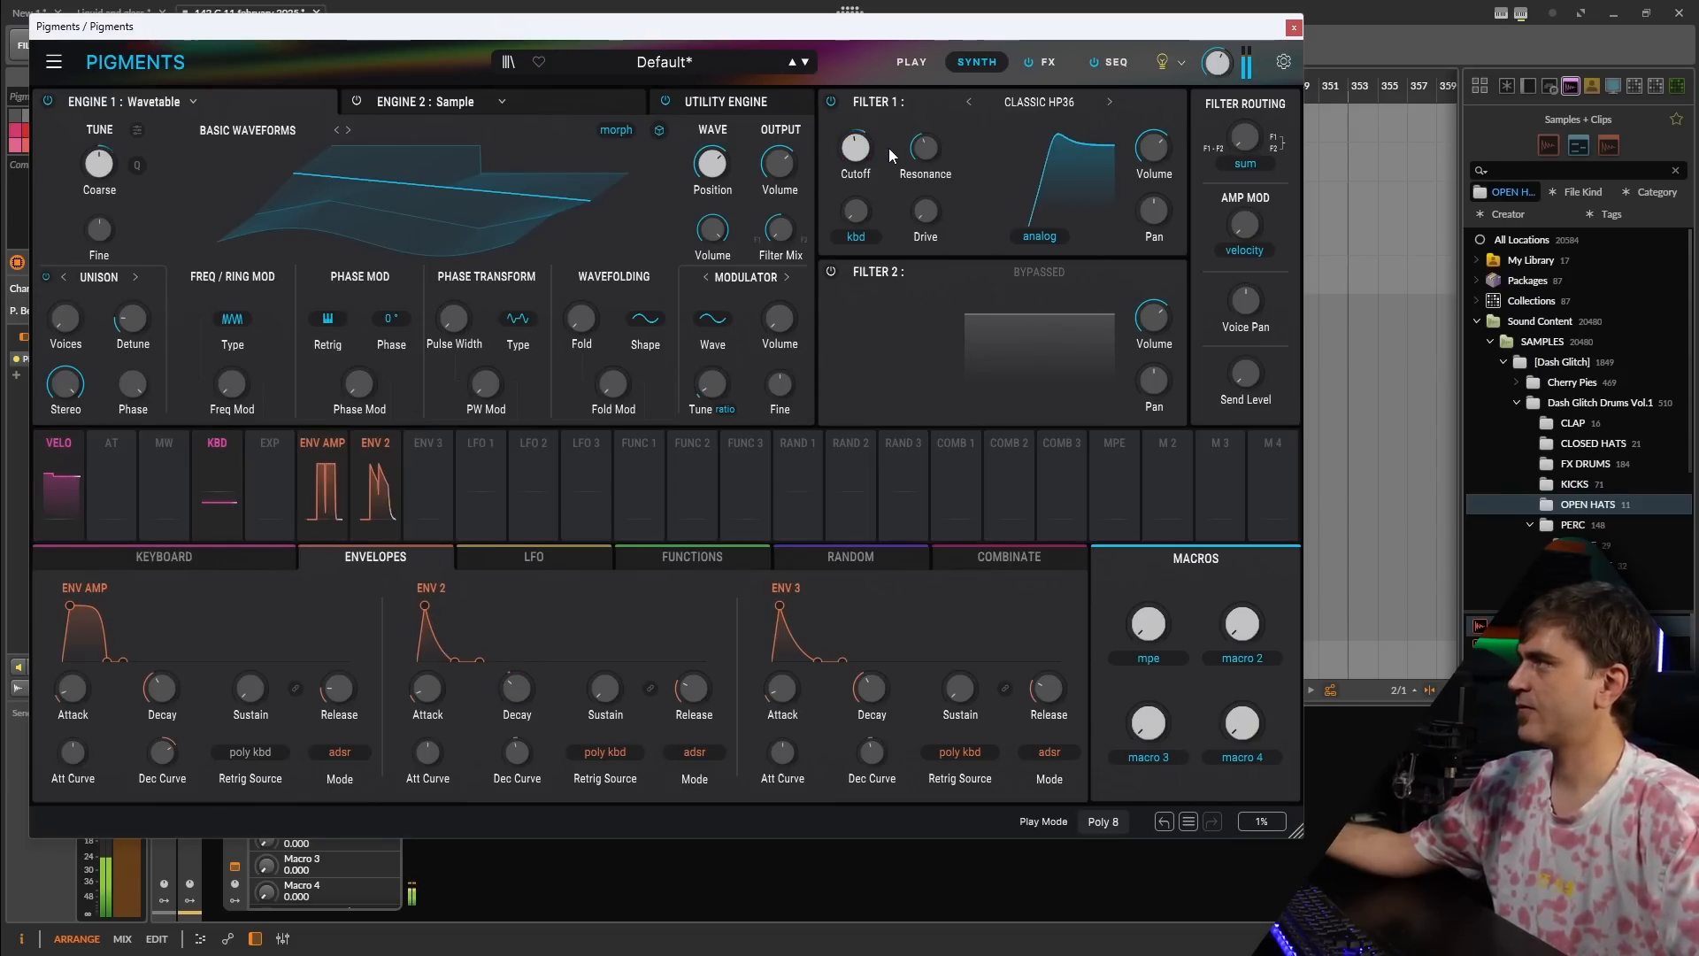
# - Check the sequencer and effects views, and set Filter 1's cutoff to 188 Hz in the synth view
pyautogui.click(1114, 62)
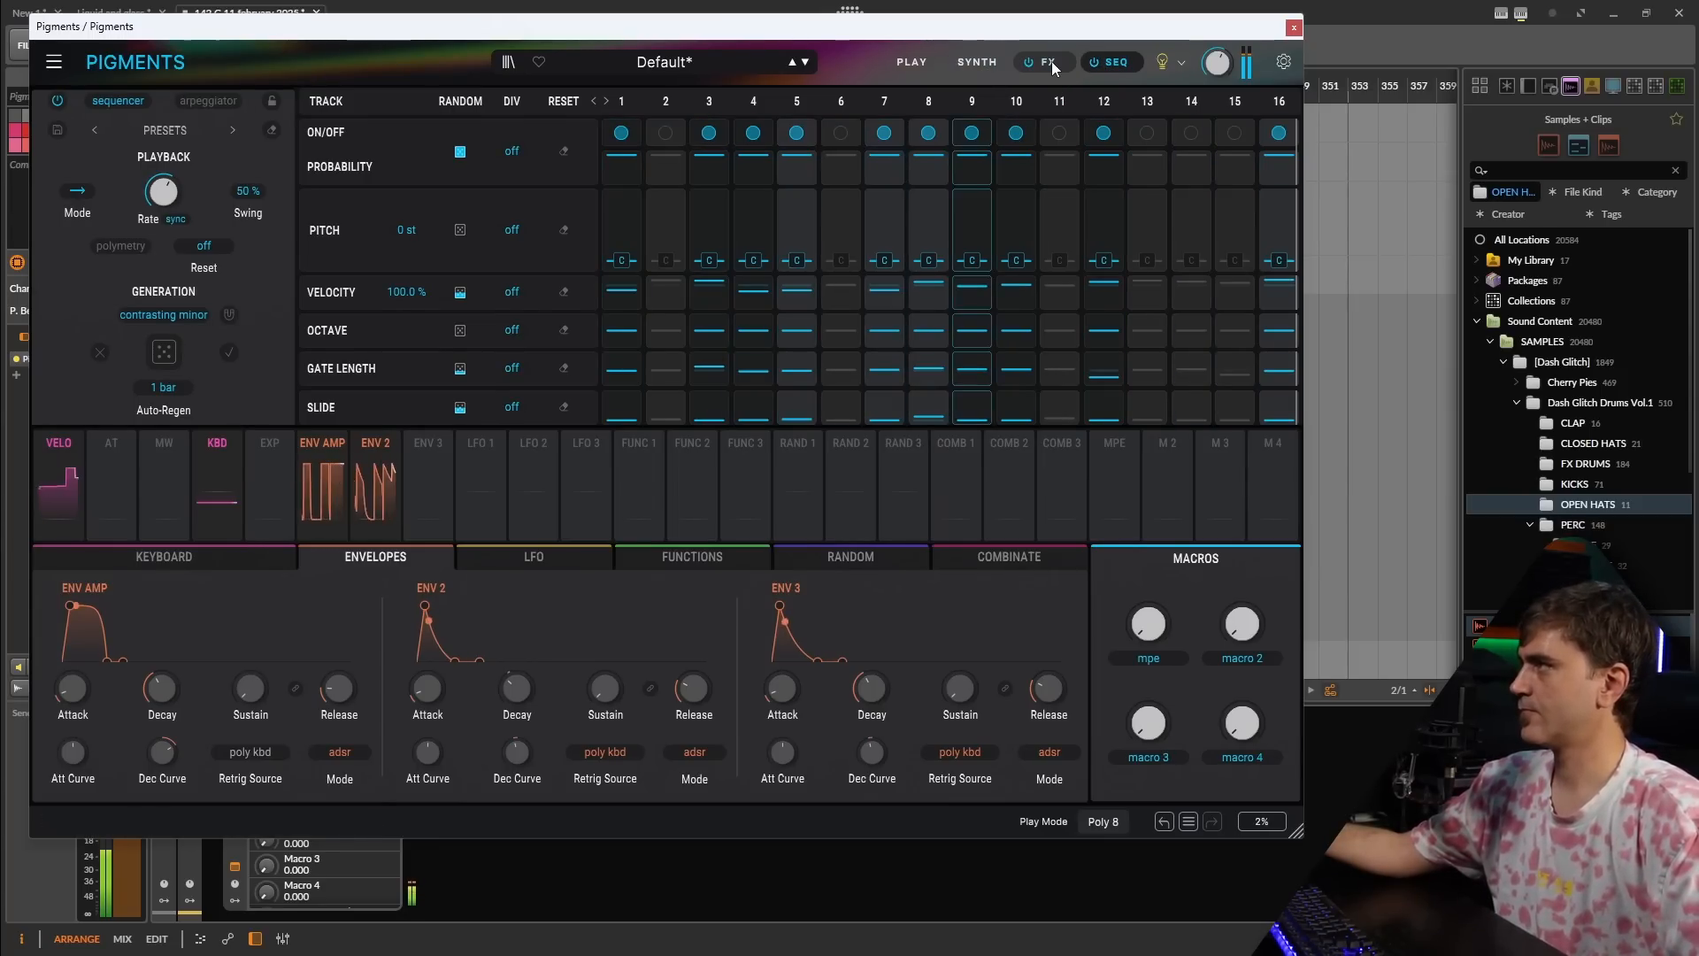
pyautogui.click(1048, 62)
pyautogui.click(981, 62)
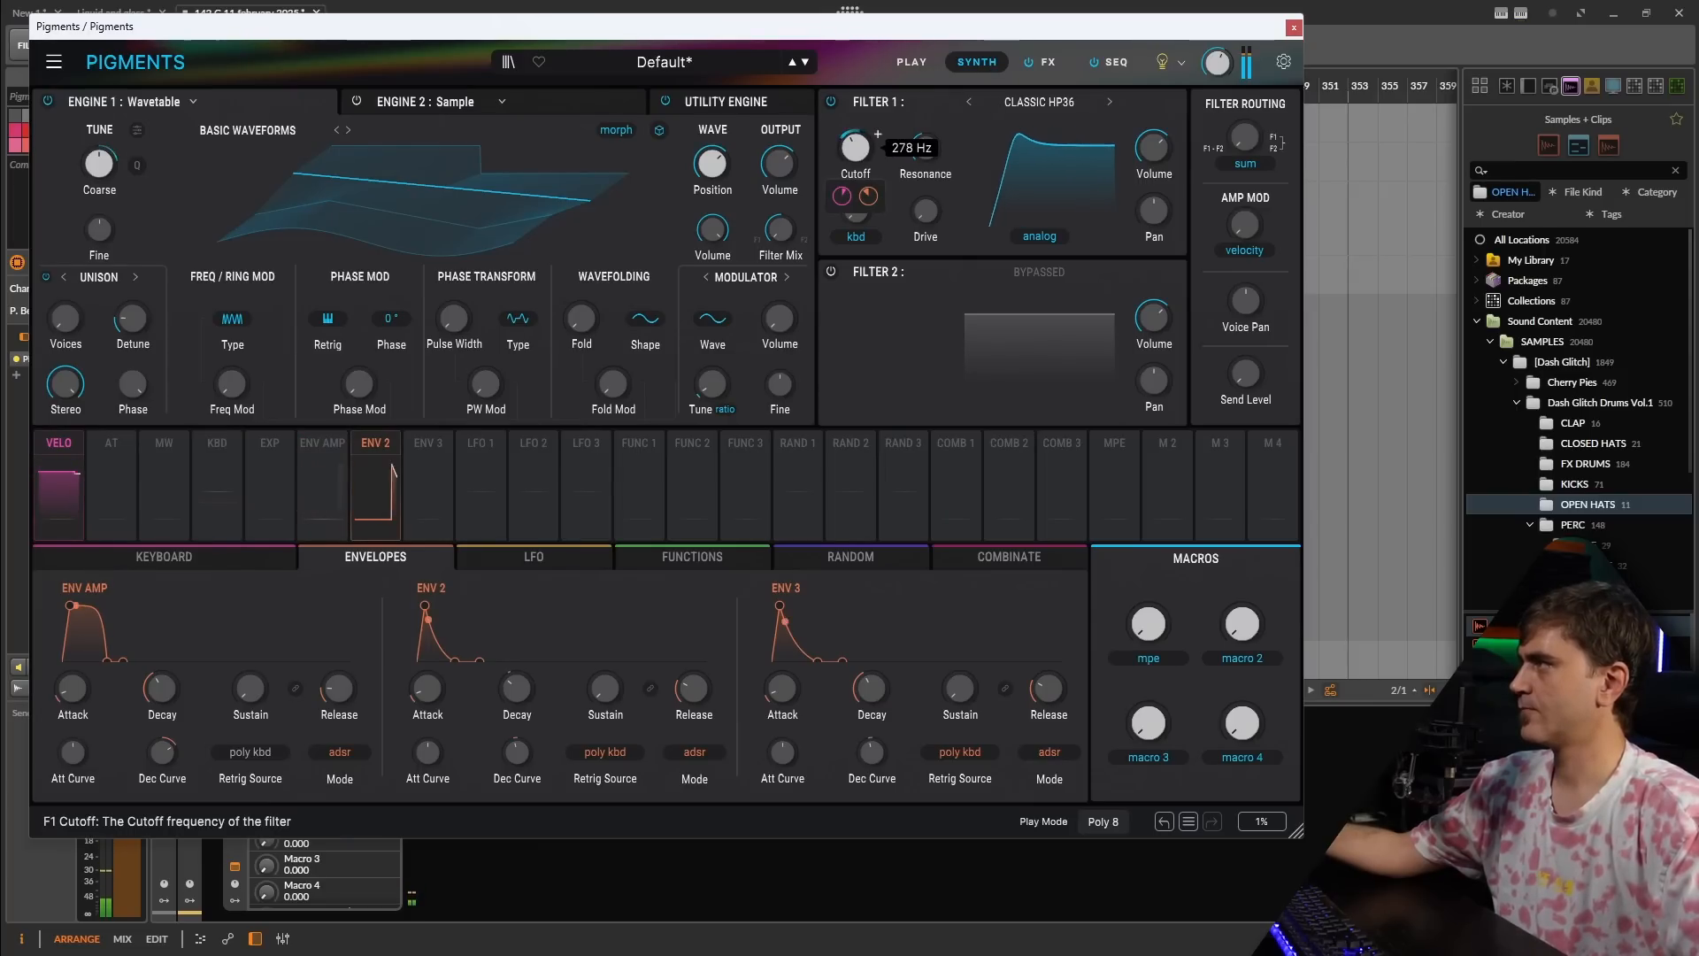
pyautogui.moveTo(867, 196)
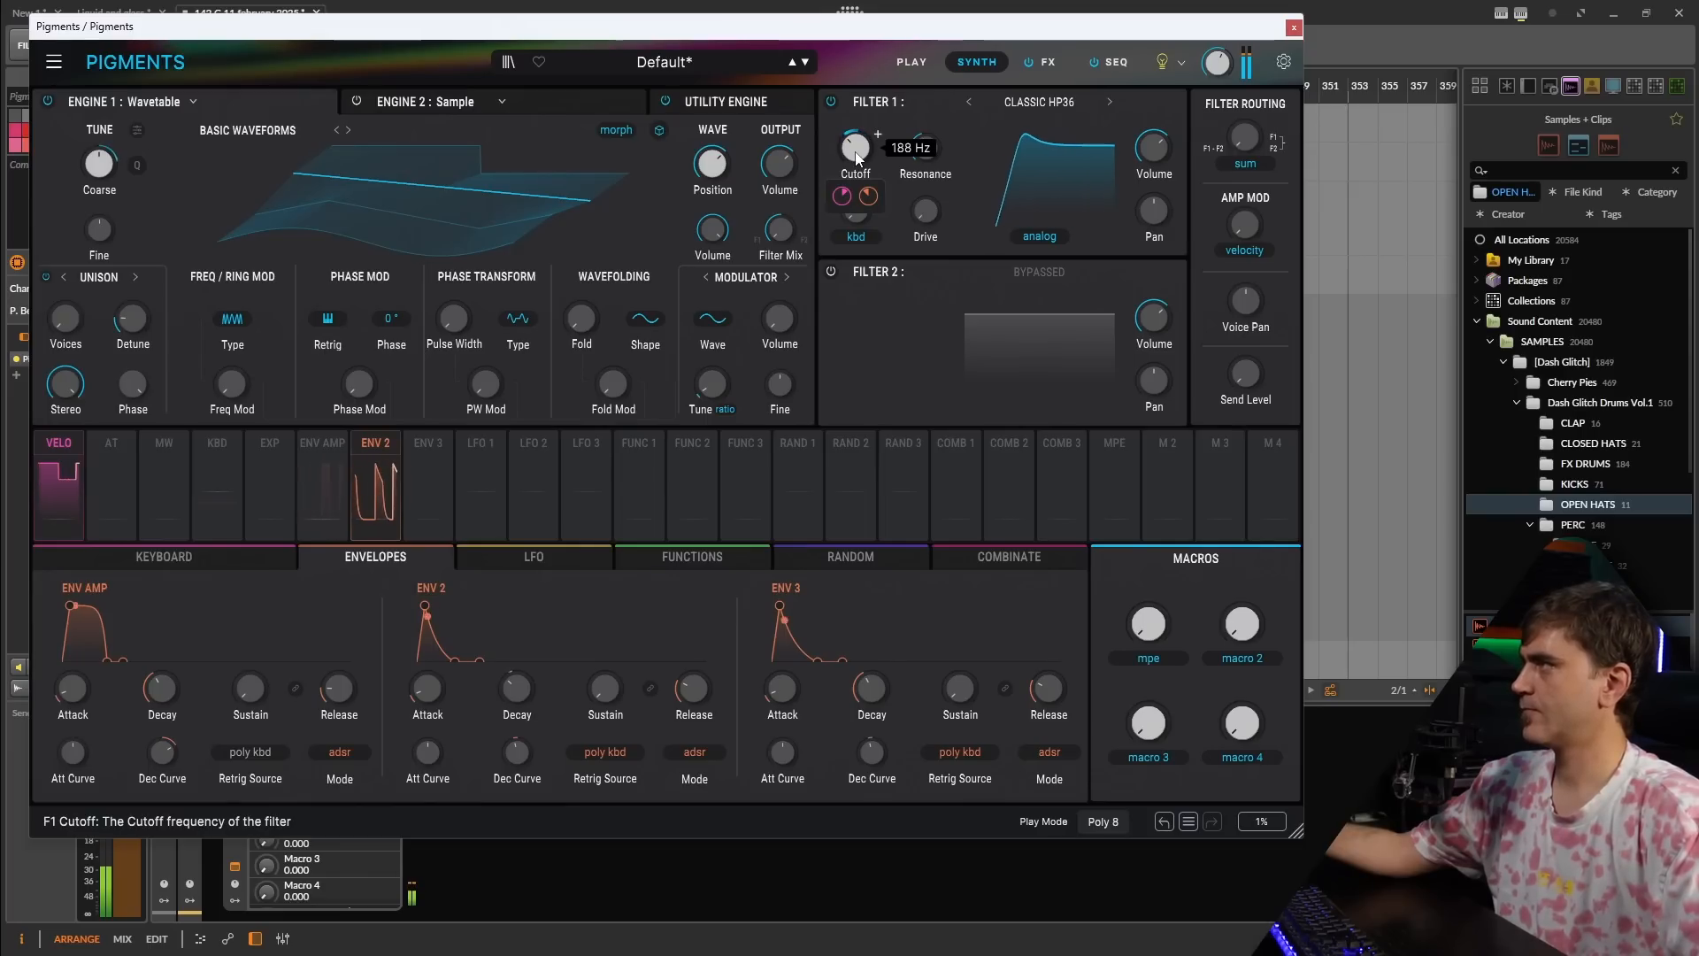
# - Add a soft clip distortion to the first FX A slot and set its drive to 10.9 dB
pyautogui.click(1044, 67)
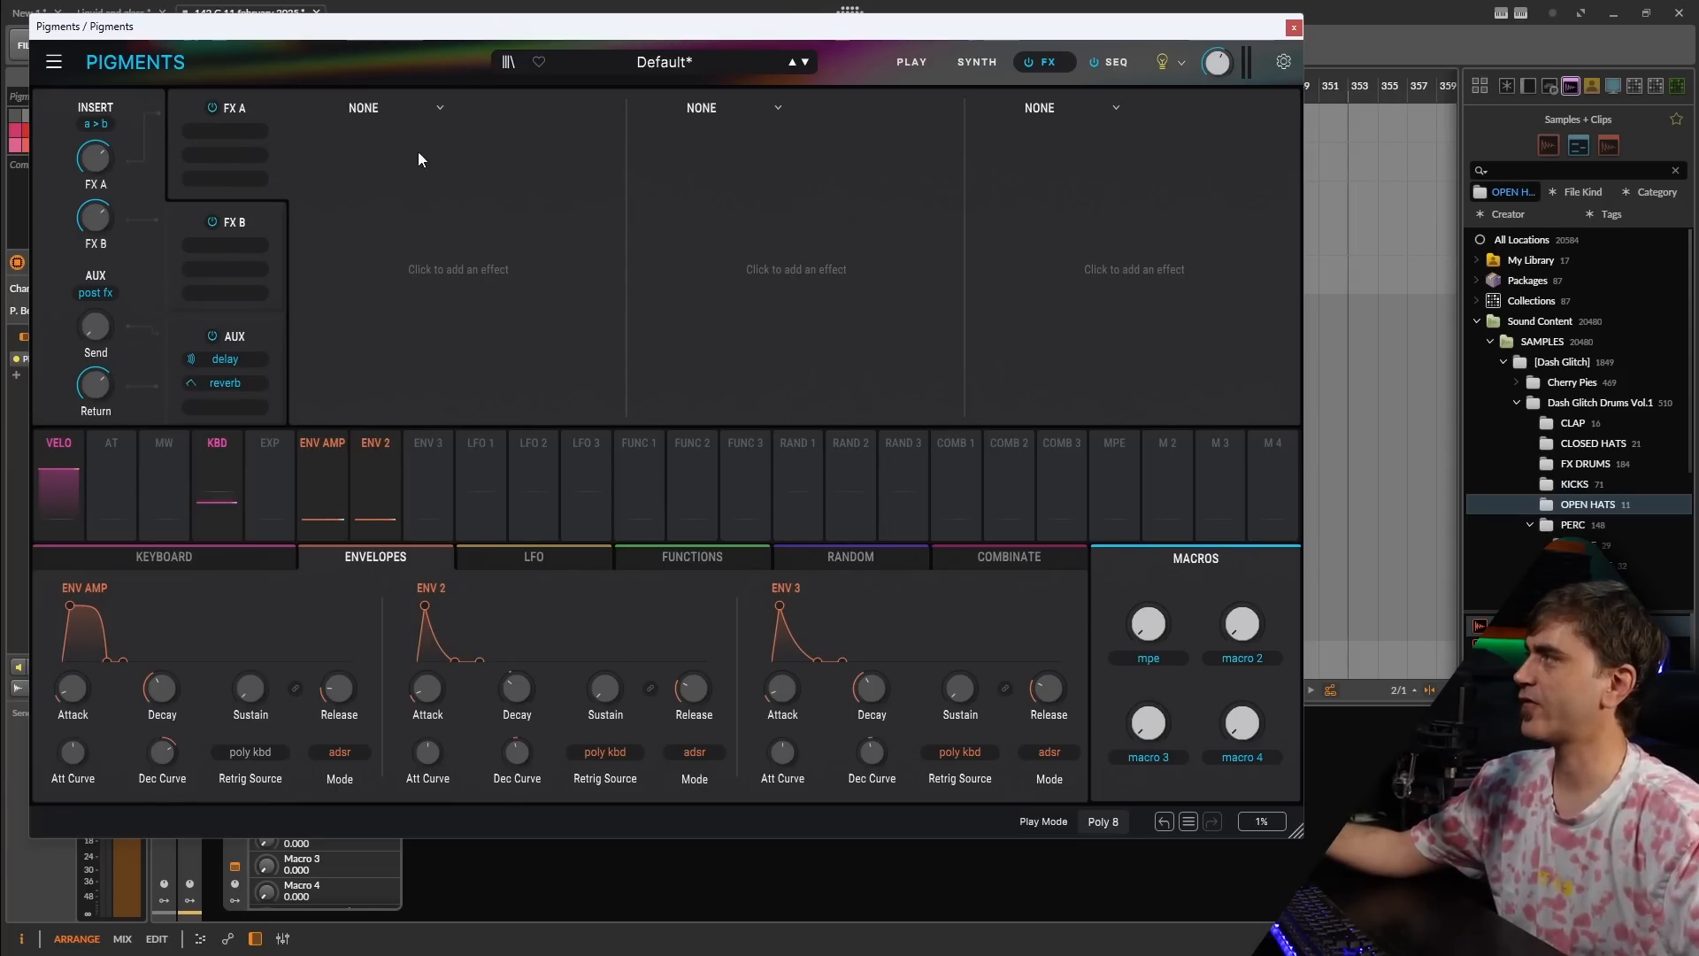
pyautogui.click(422, 110)
pyautogui.click(585, 234)
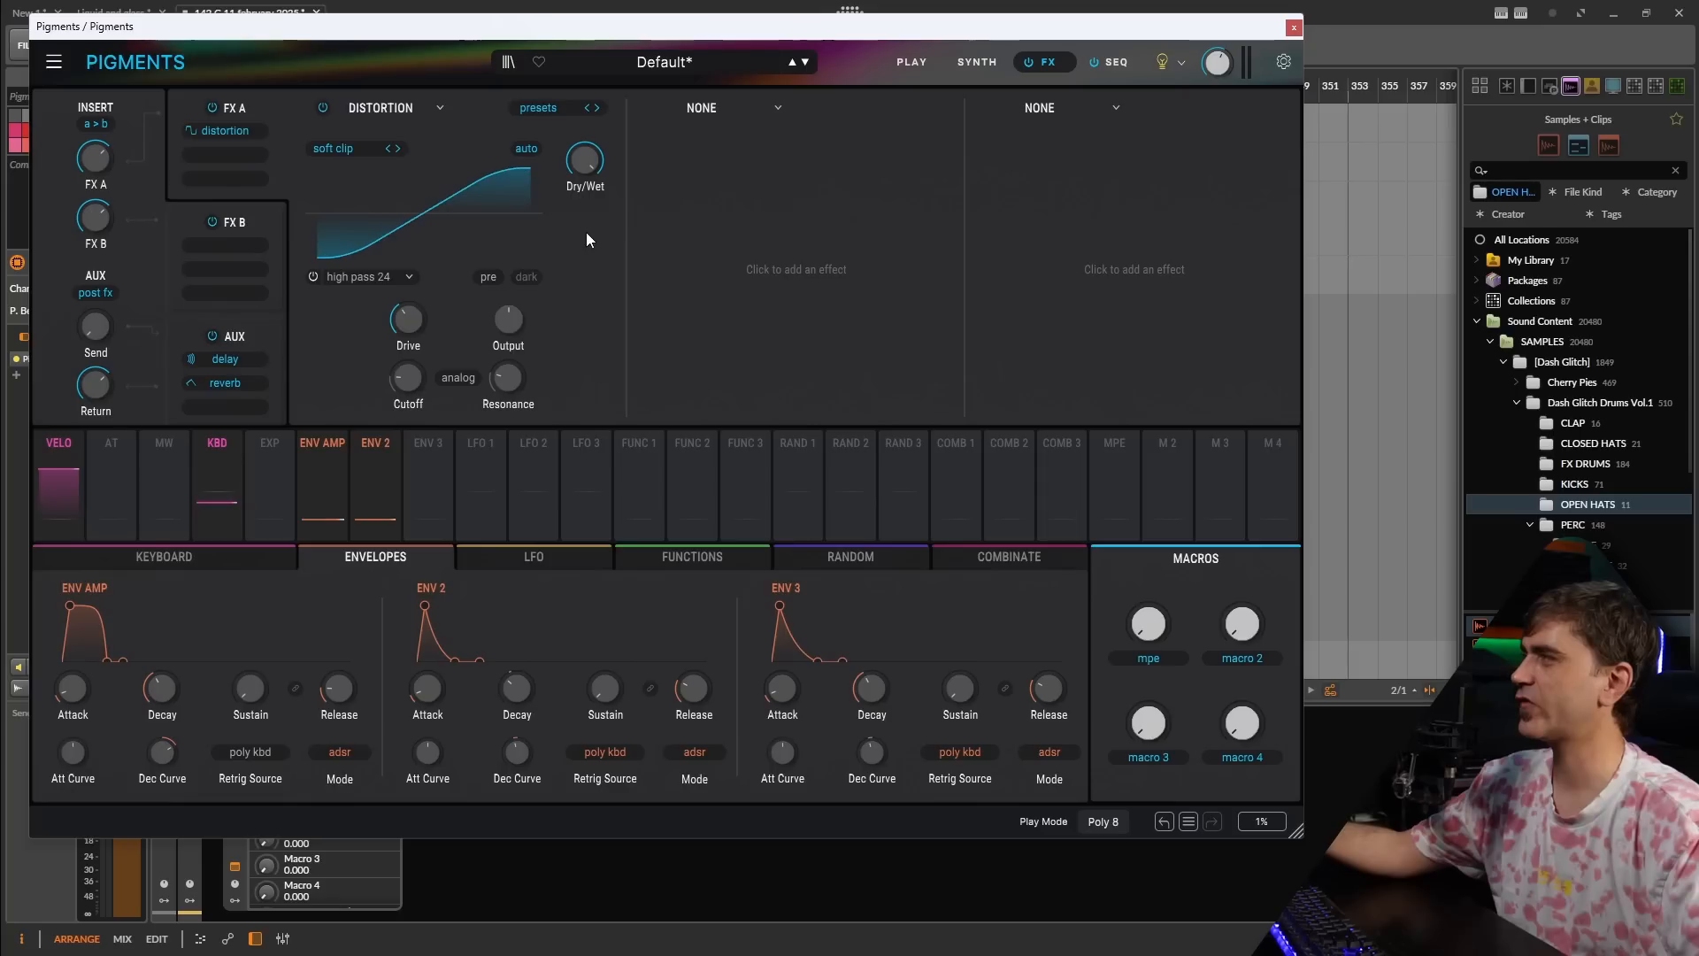
pyautogui.moveTo(411, 321); pyautogui.dragTo(410, 381)
pyautogui.moveTo(411, 321)
pyautogui.mouseDown()
pyautogui.moveTo(411, 284)
pyautogui.moveTo(411, 327)
pyautogui.mouseUp()
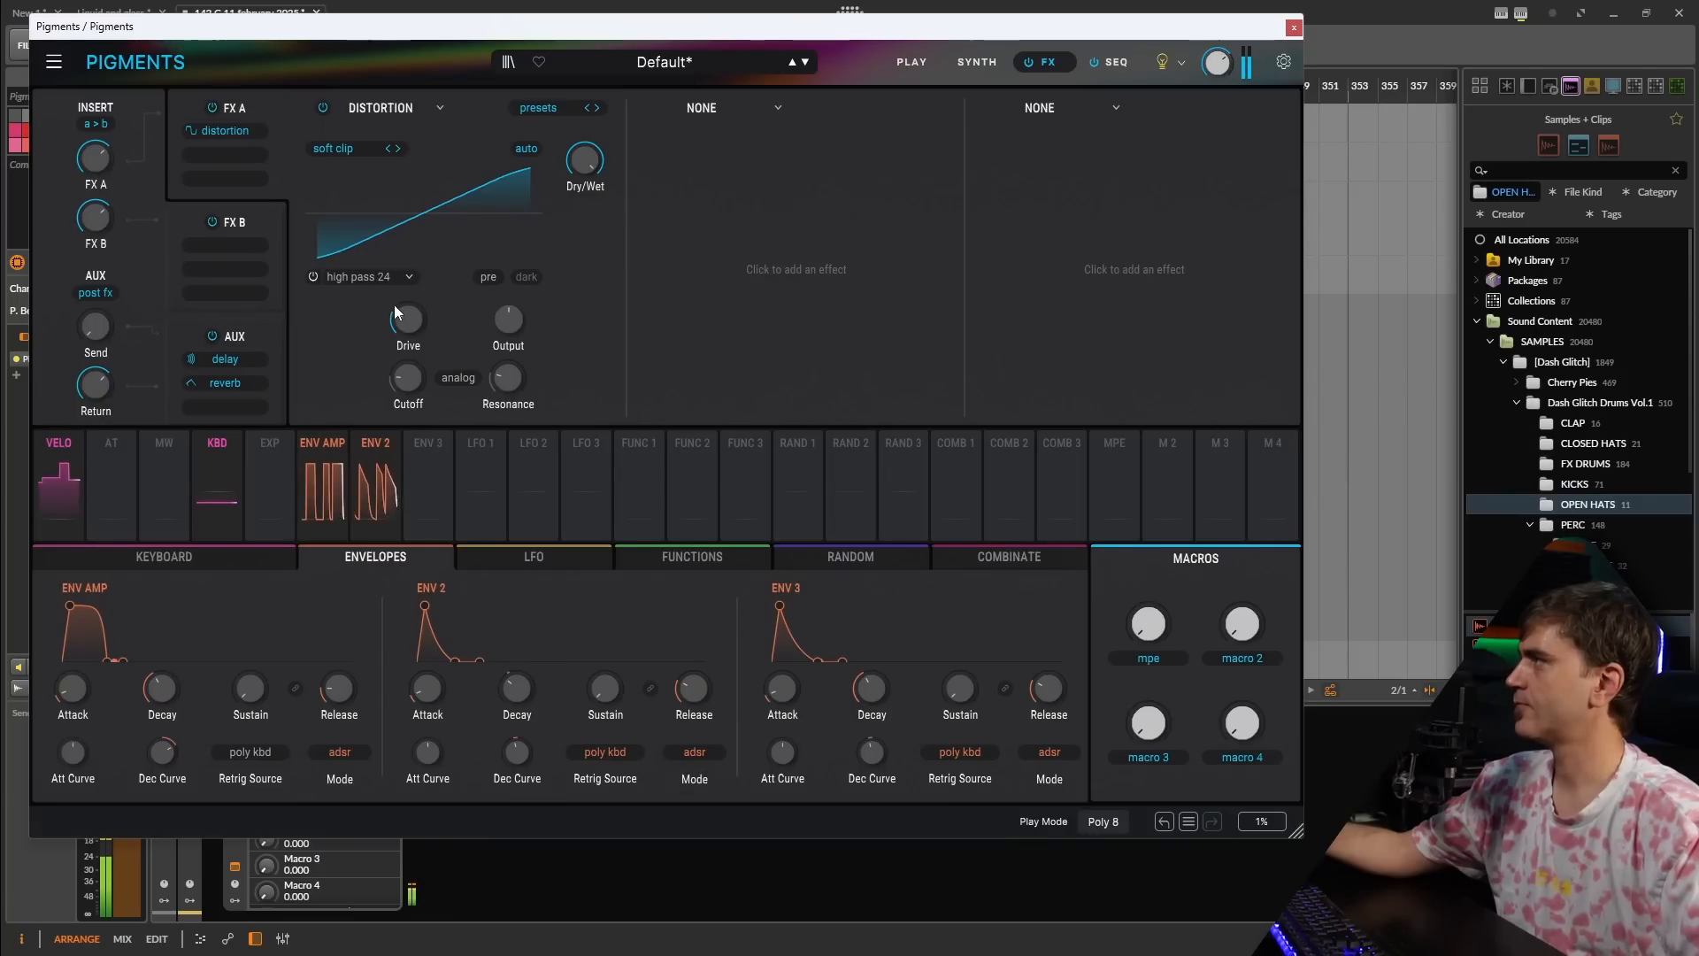
pyautogui.moveTo(430, 306)
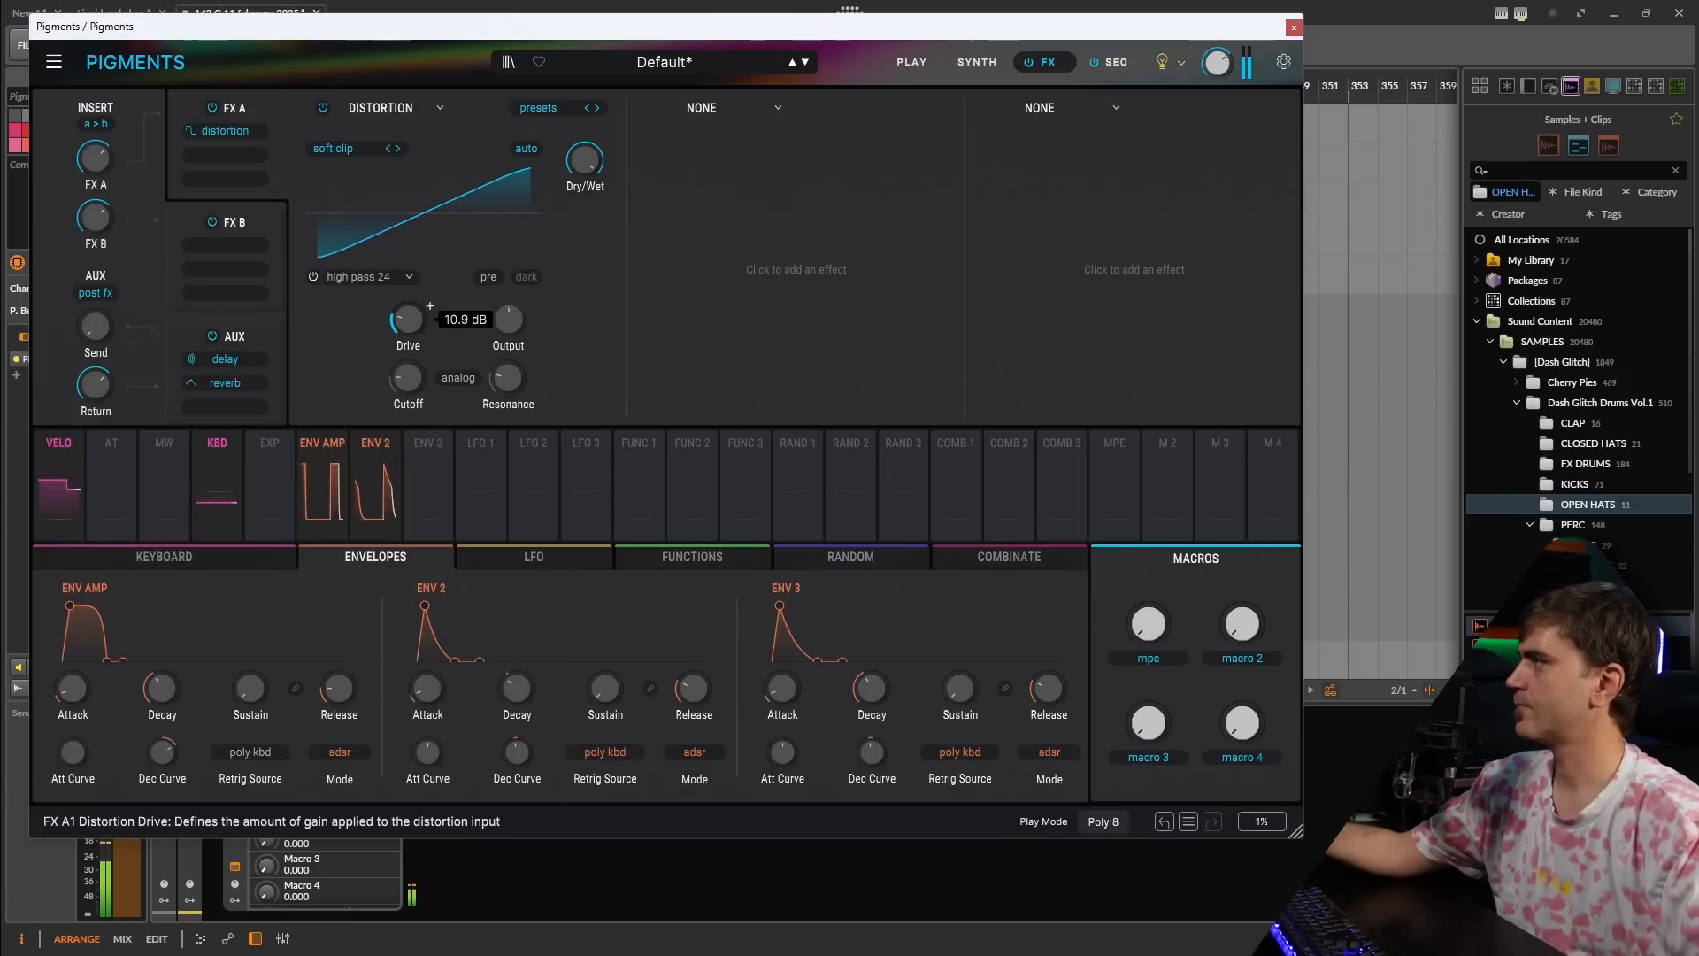
# - Add a Multi Filter to the second FX A slot as a high pass with slope 36 and adjust its cutoff
pyautogui.click(766, 108)
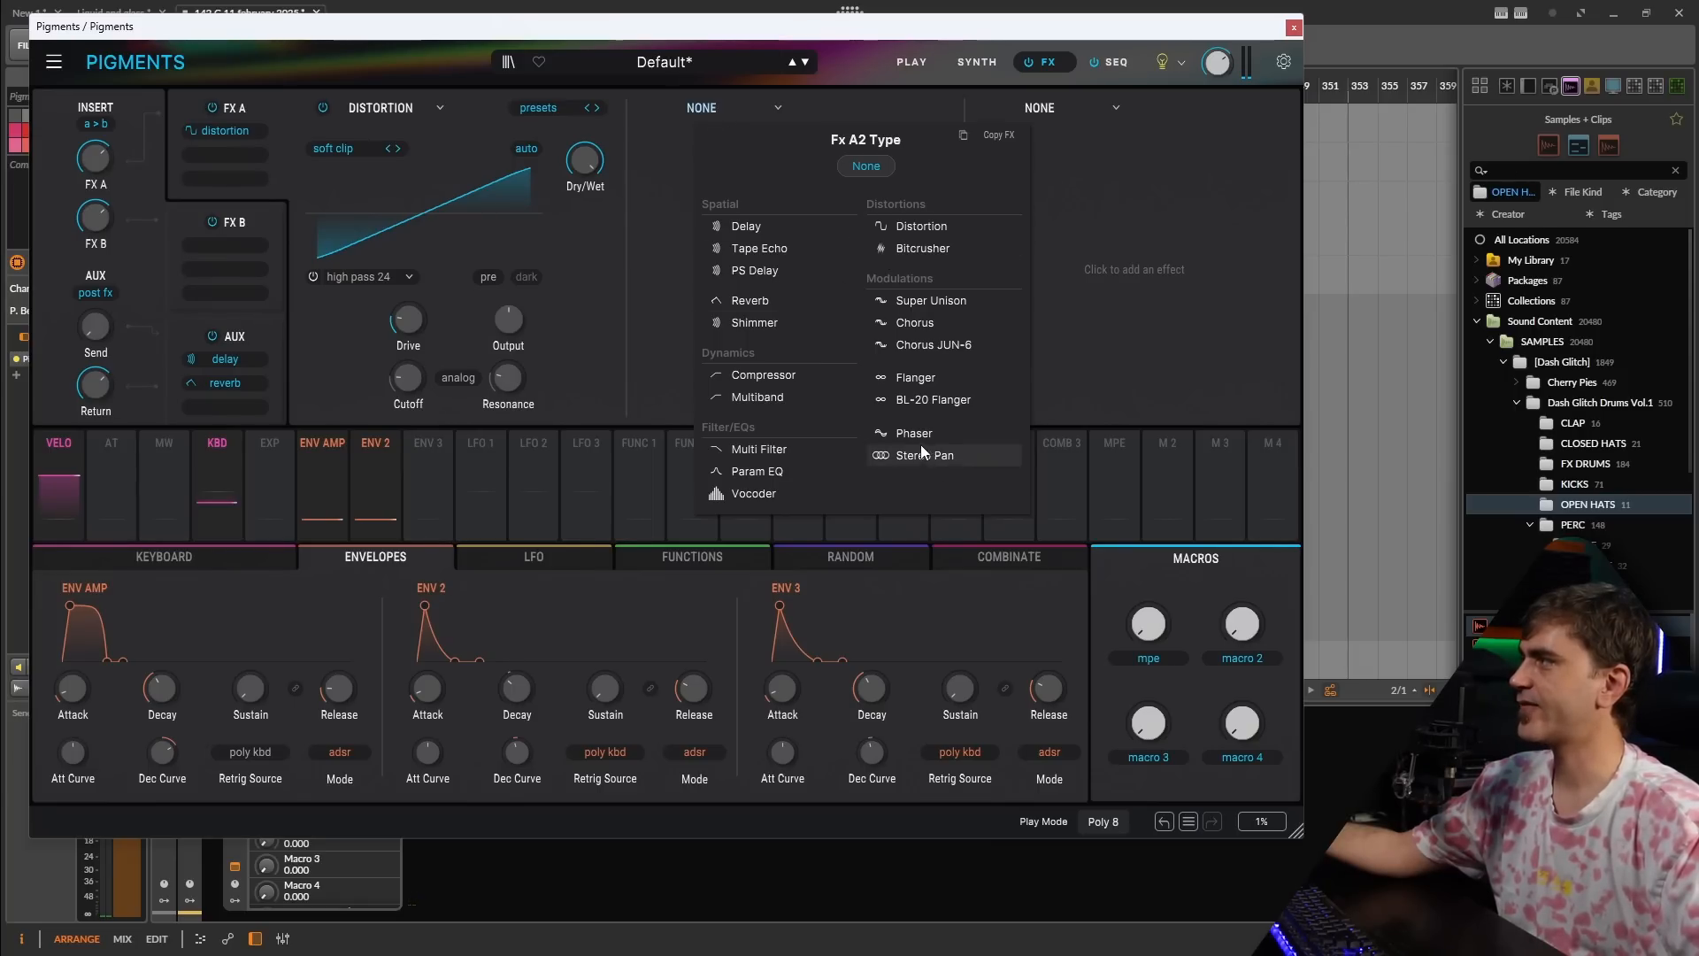
pyautogui.click(759, 449)
pyautogui.click(687, 359)
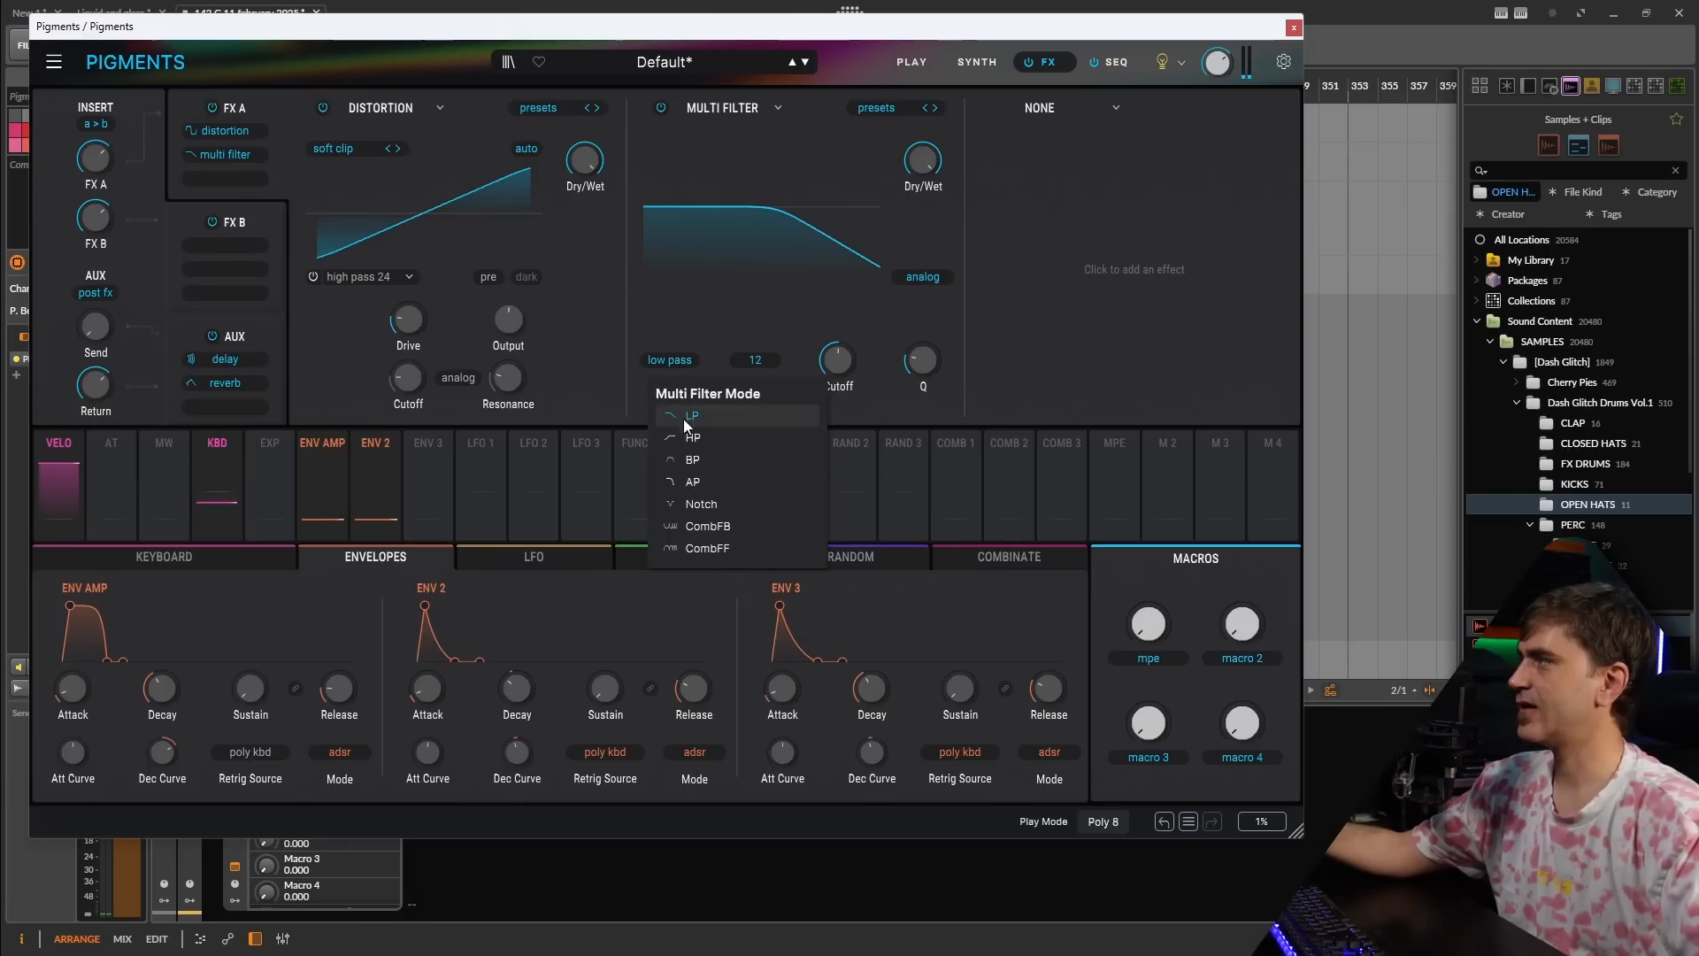
pyautogui.click(692, 441)
pyautogui.moveTo(838, 358); pyautogui.dragTo(920, 350)
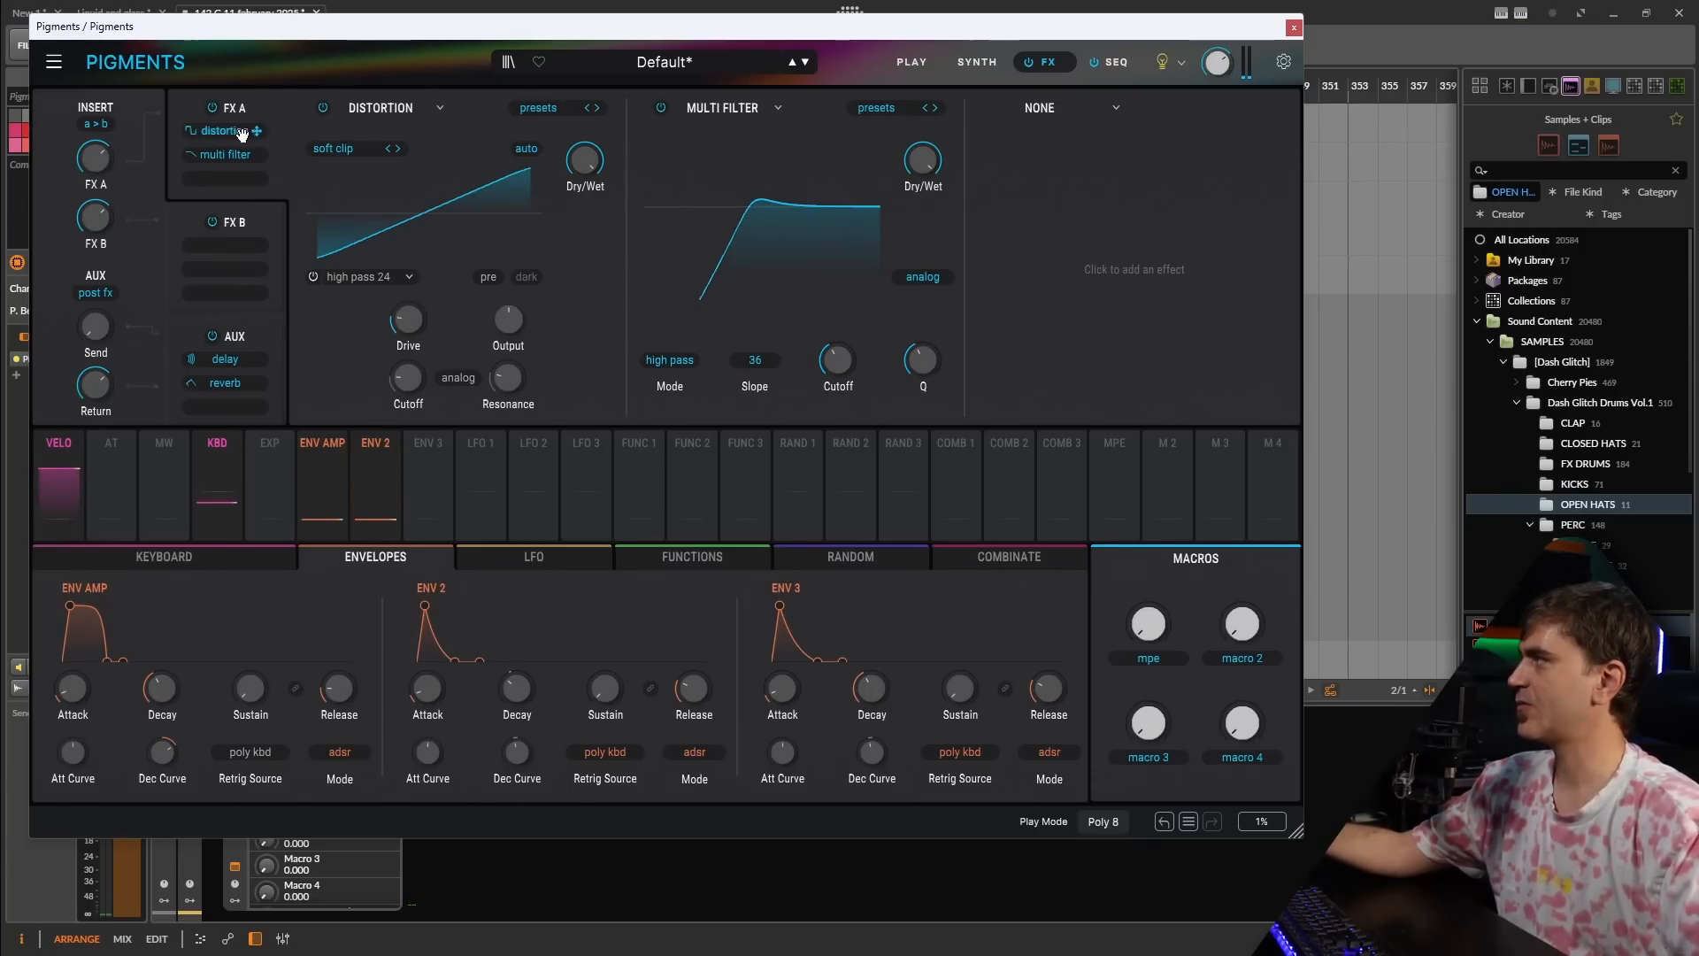
# - Move the distortion after the multi filter in FX A and set the multi filter's cutoff to 607 Hz
pyautogui.moveTo(262, 134); pyautogui.dragTo(232, 180)
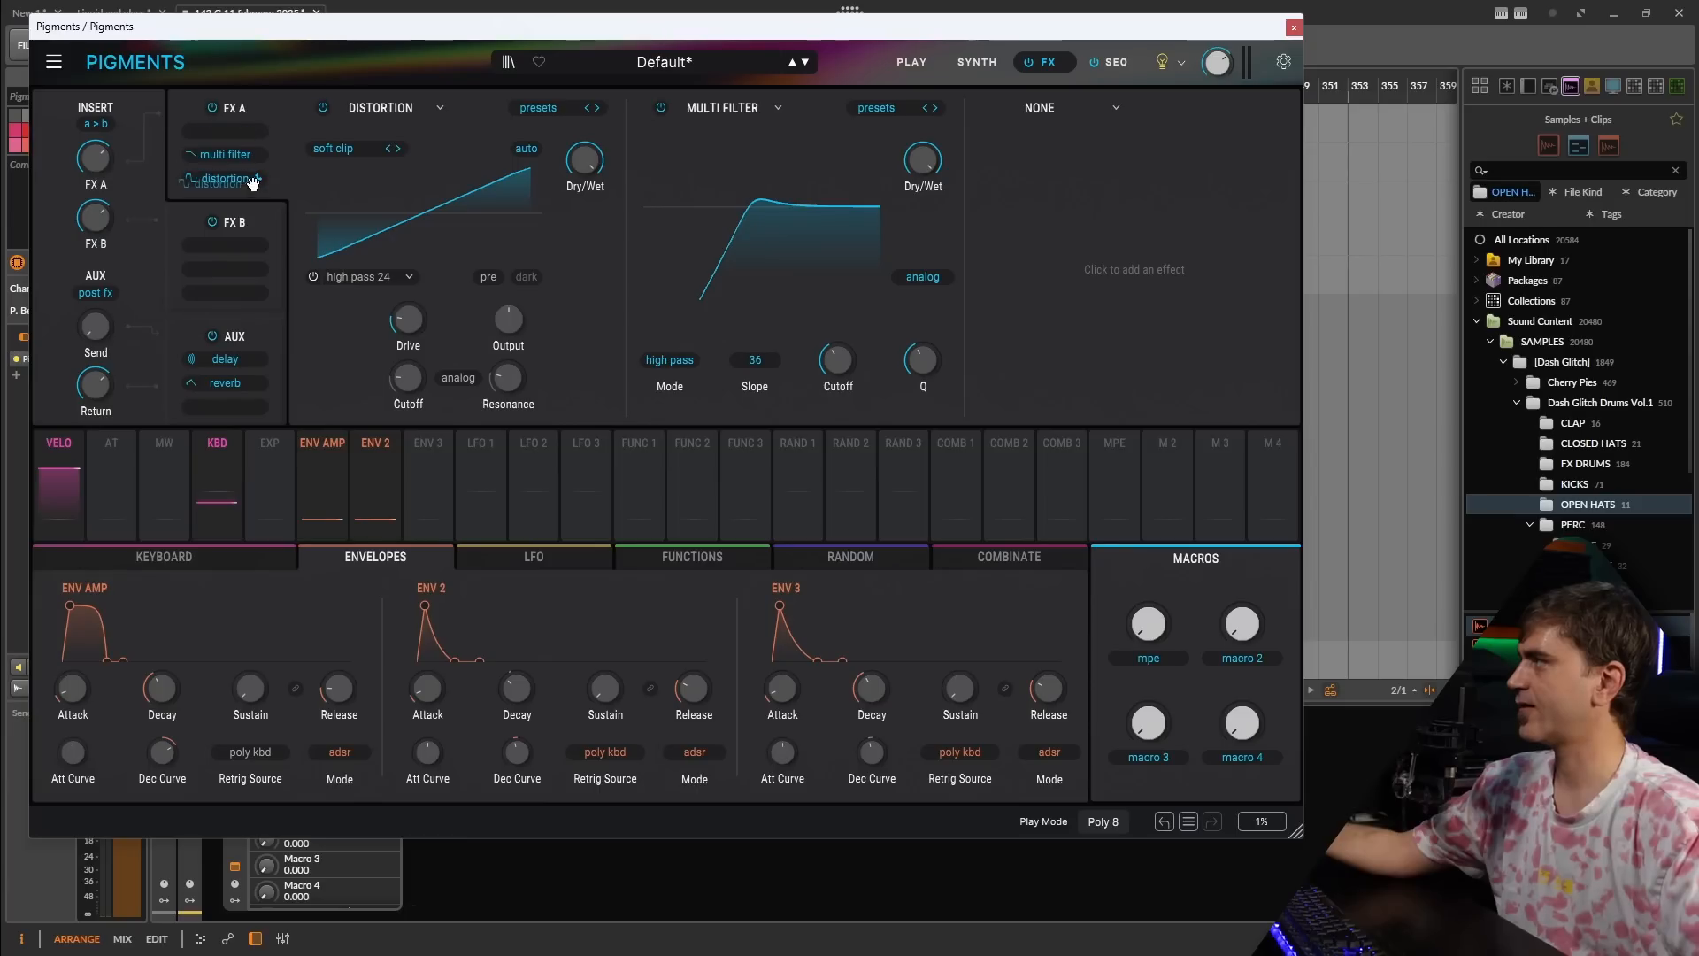
pyautogui.moveTo(838, 363); pyautogui.dragTo(859, 347)
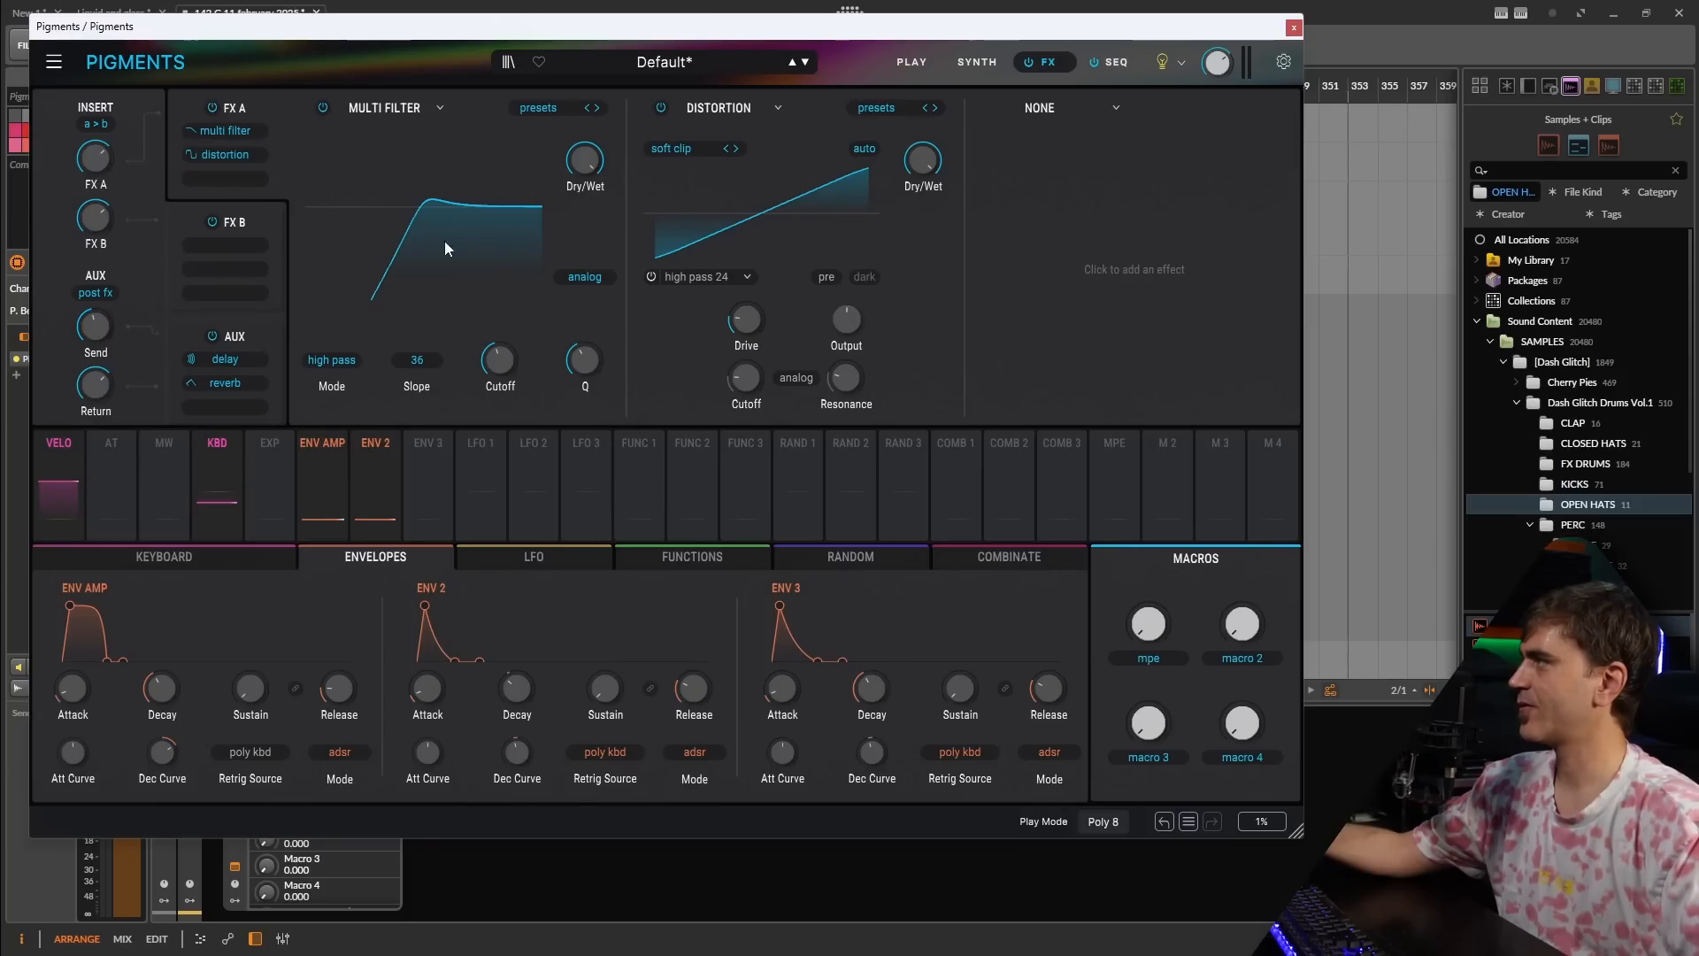
pyautogui.moveTo(517, 359); pyautogui.dragTo(522, 347)
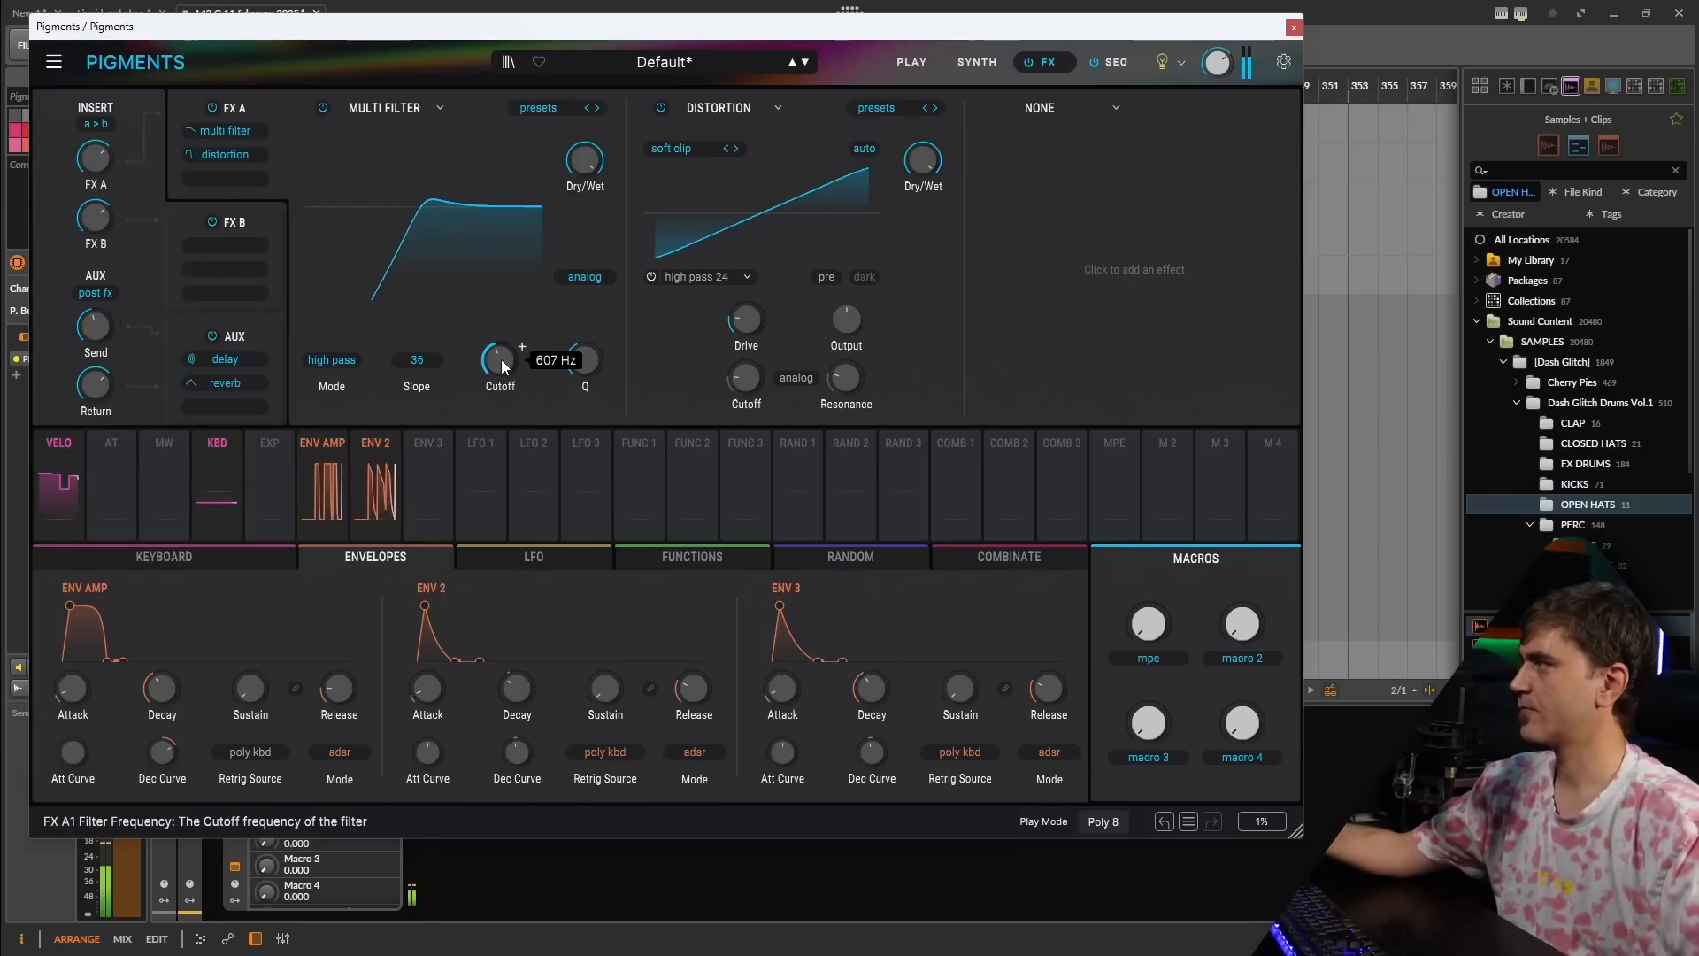
# - Set the aux delay's dry/wet to 2 % and lower the FX A multi filter's cutoff
pyautogui.click(221, 357)
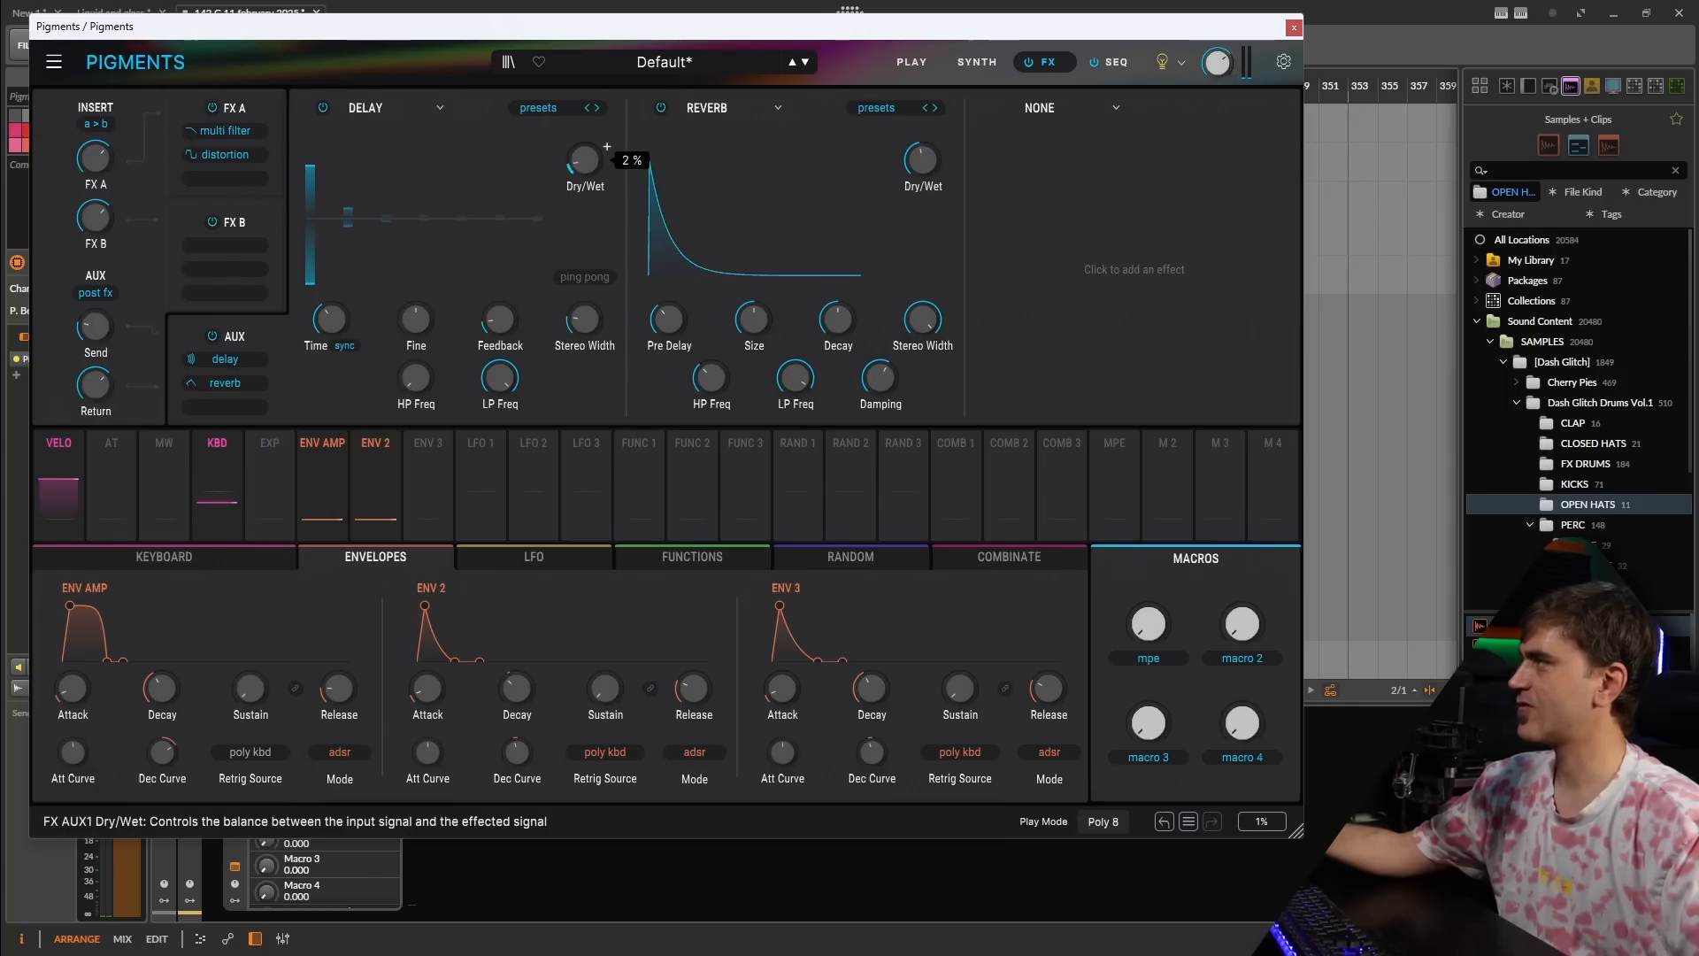
pyautogui.moveTo(493, 360); pyautogui.dragTo(493, 363)
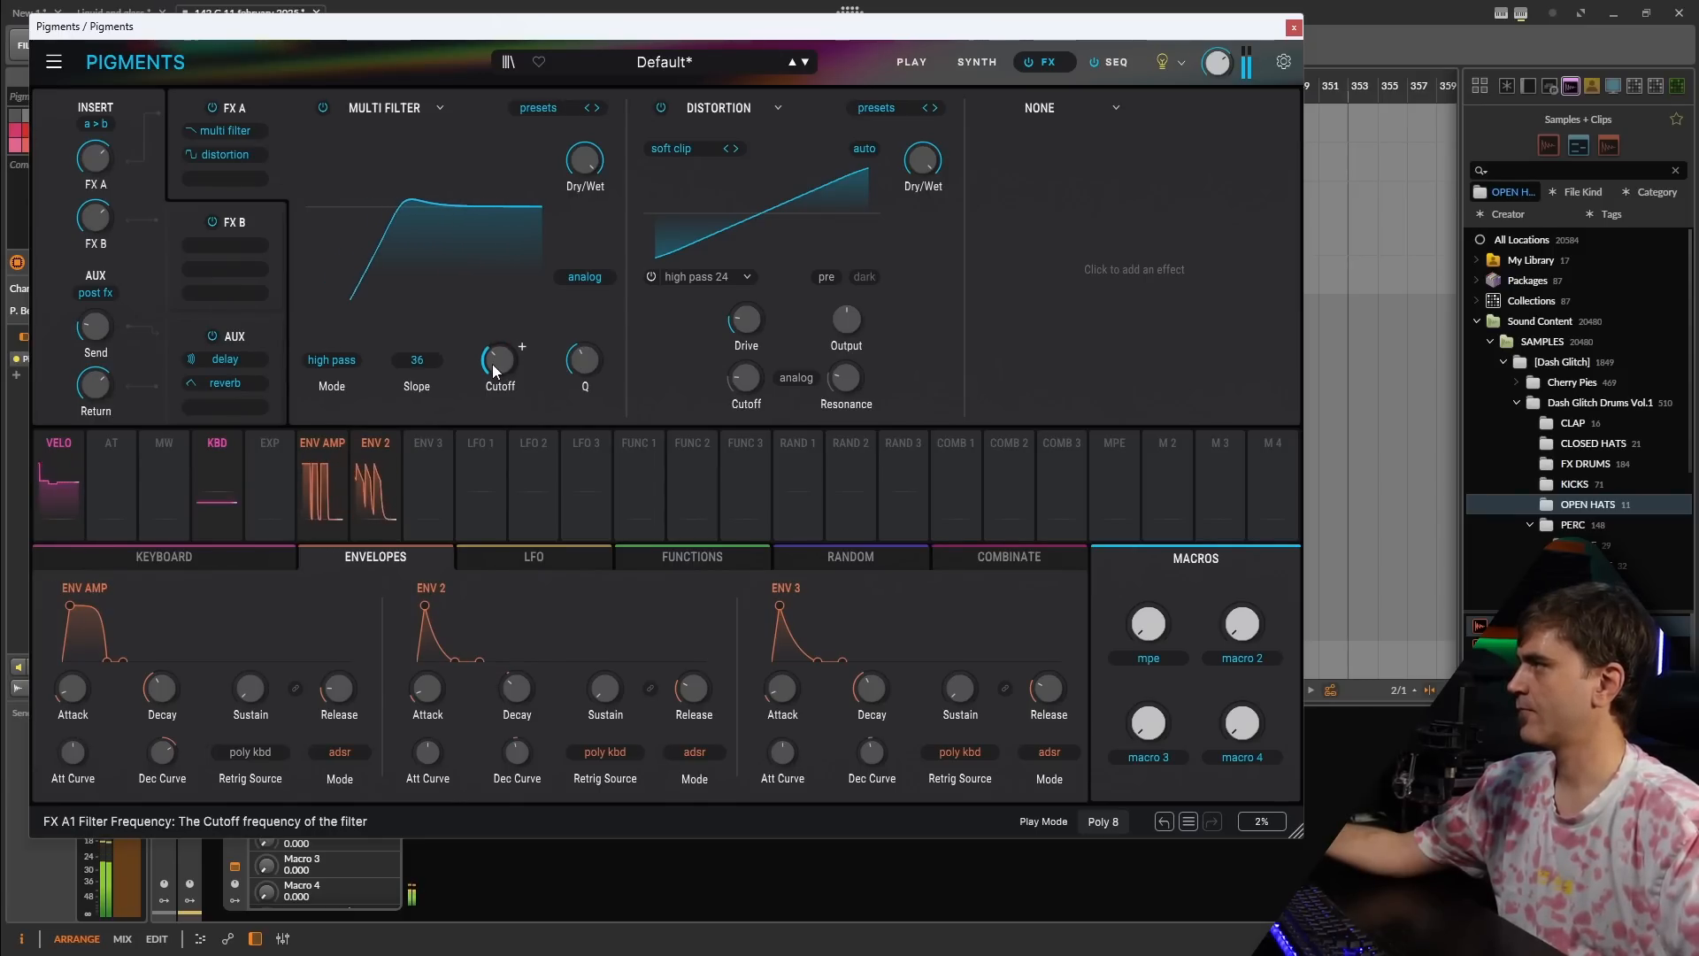
# - Try Macro 2 on the multi filter's cutoff by 0.43, and assign the mod wheel to that cutoff
pyautogui.moveTo(1245, 658); pyautogui.dragTo(502, 350)
pyautogui.click(1170, 447)
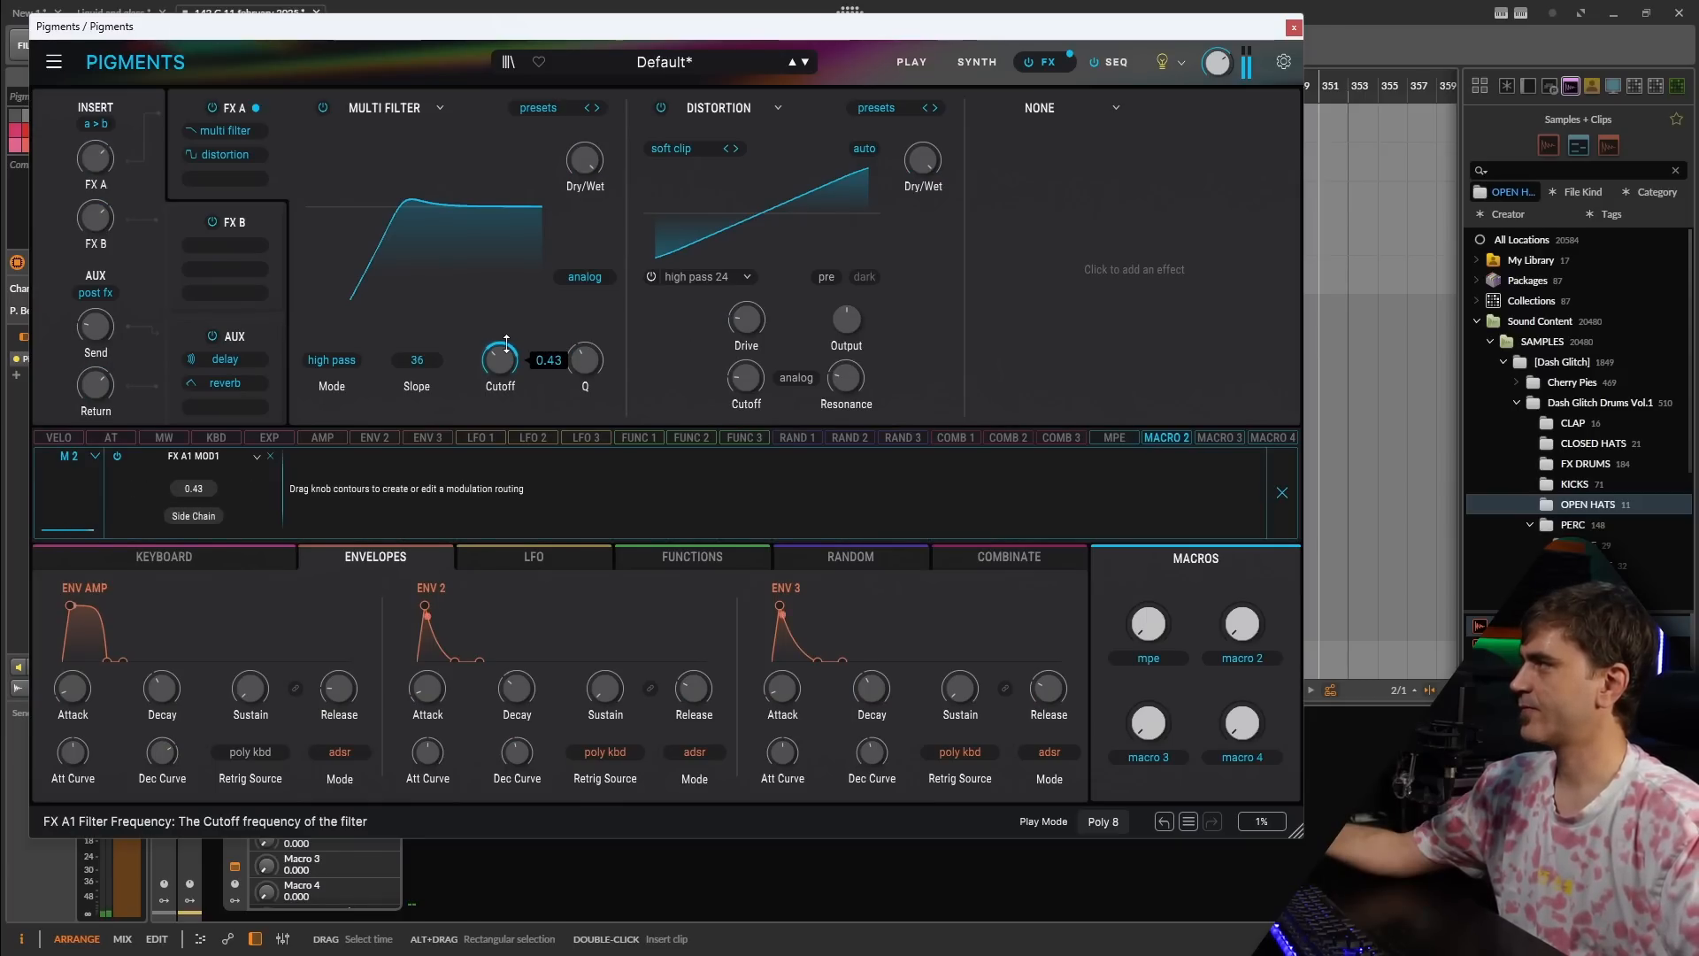
pyautogui.click(1166, 440)
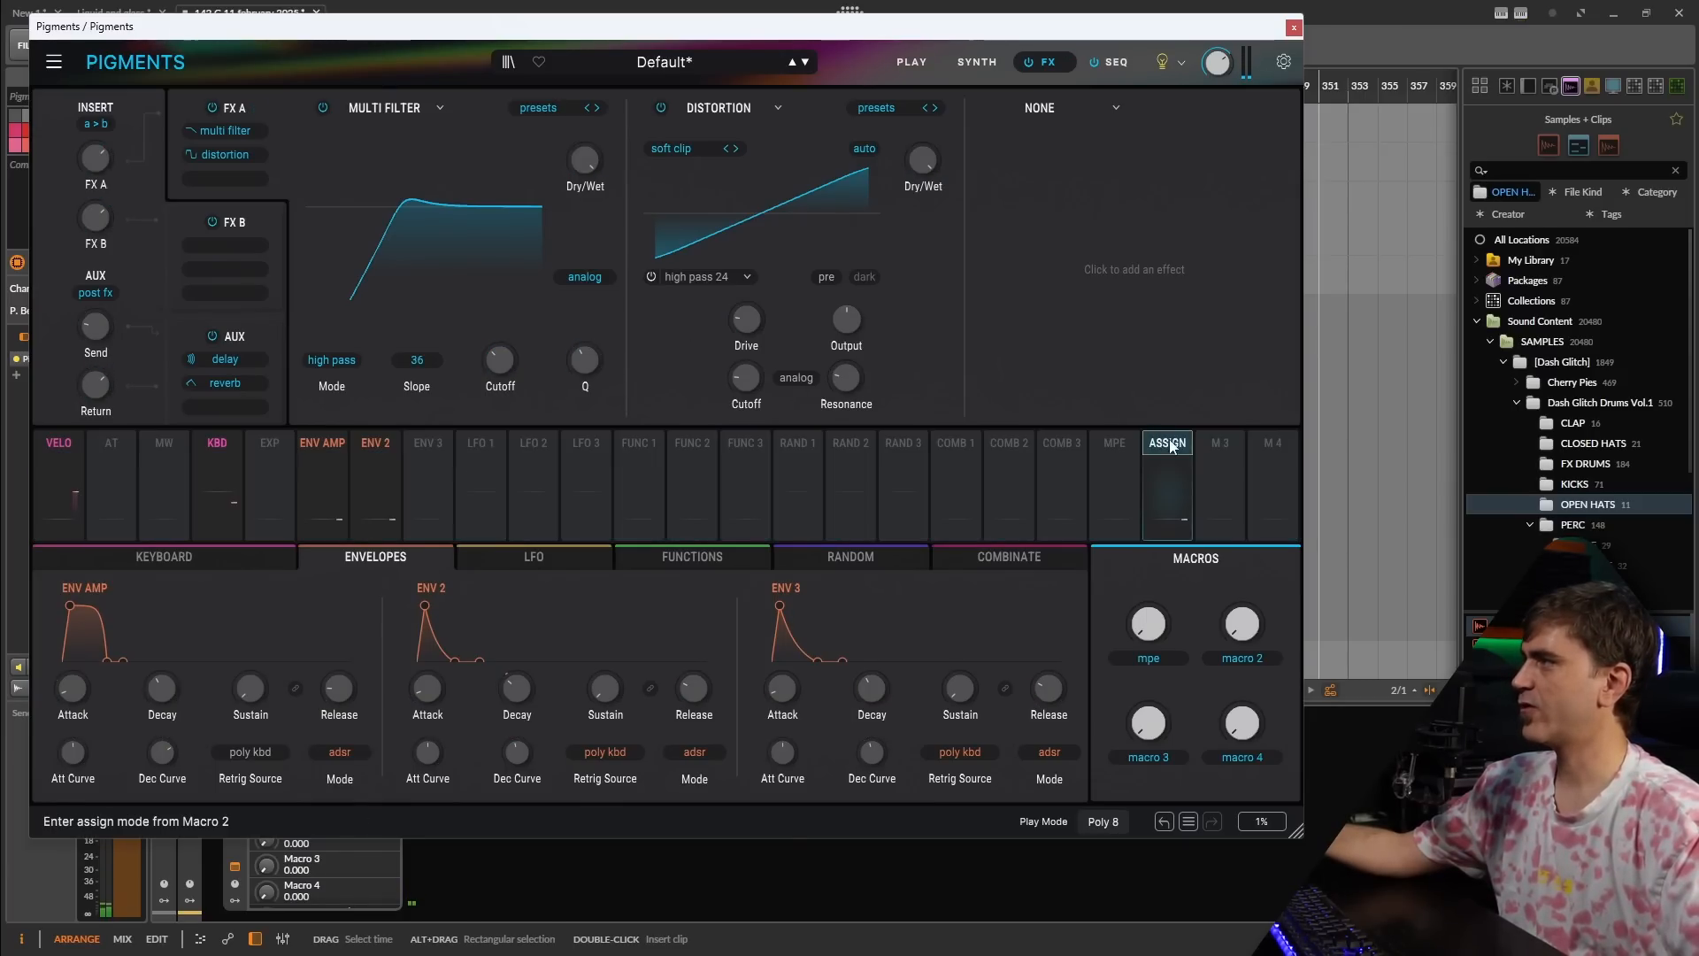
pyautogui.click(155, 455)
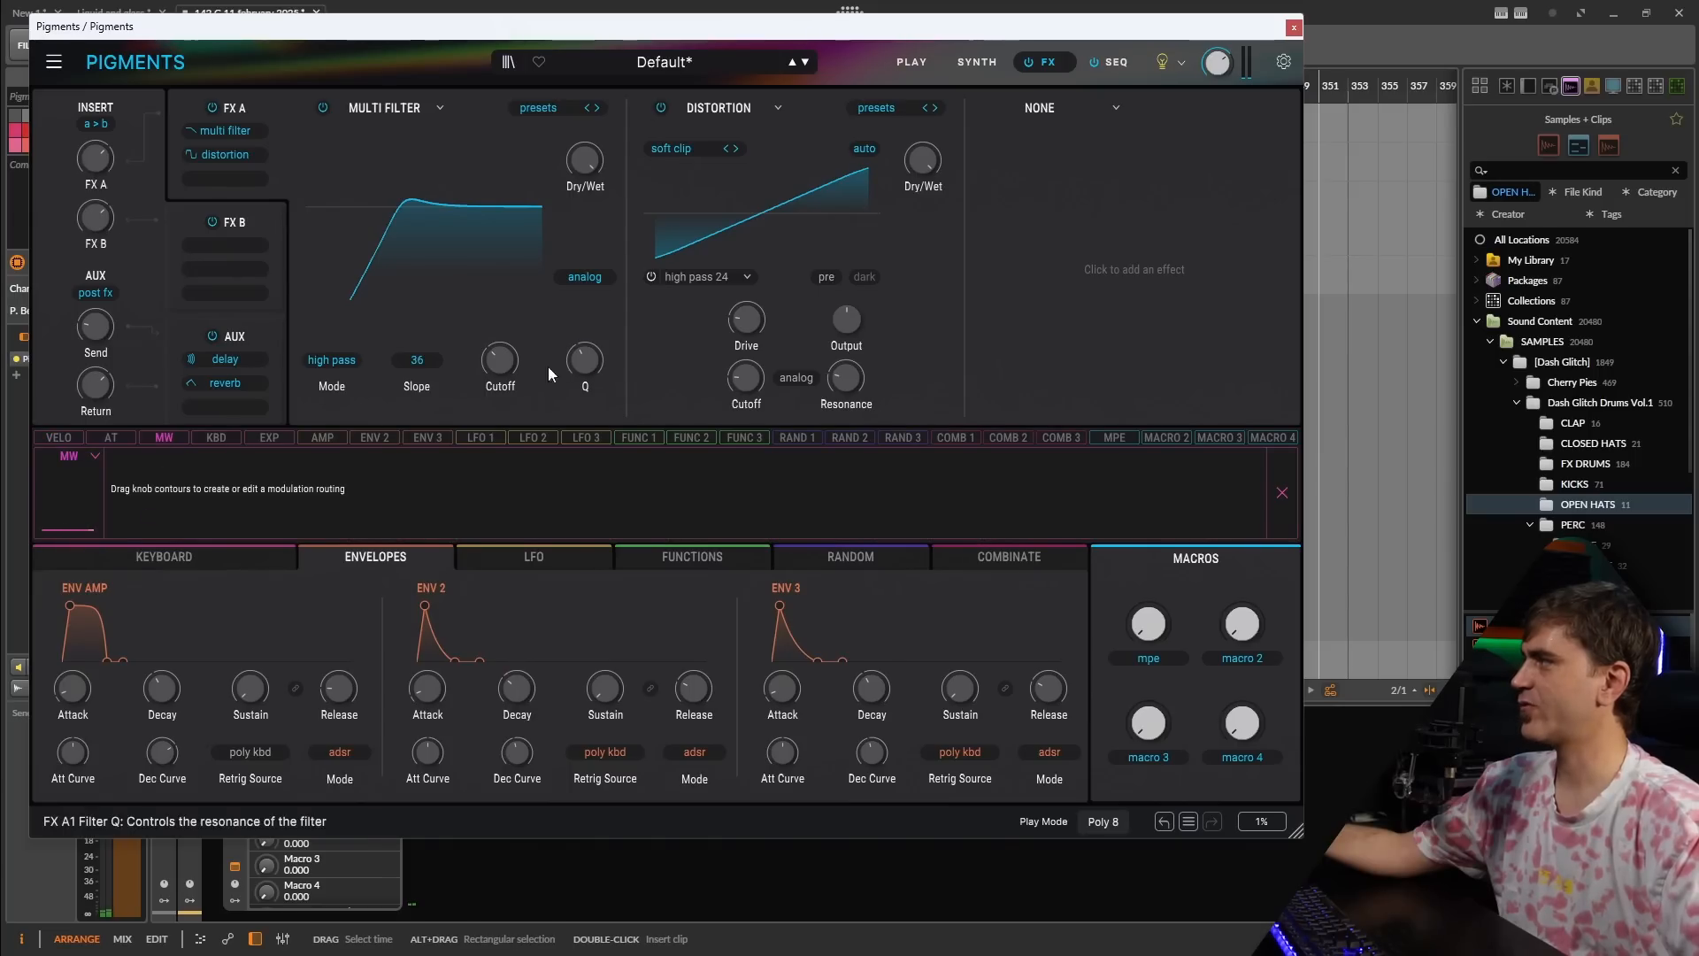
pyautogui.moveTo(507, 346); pyautogui.dragTo(507, 332)
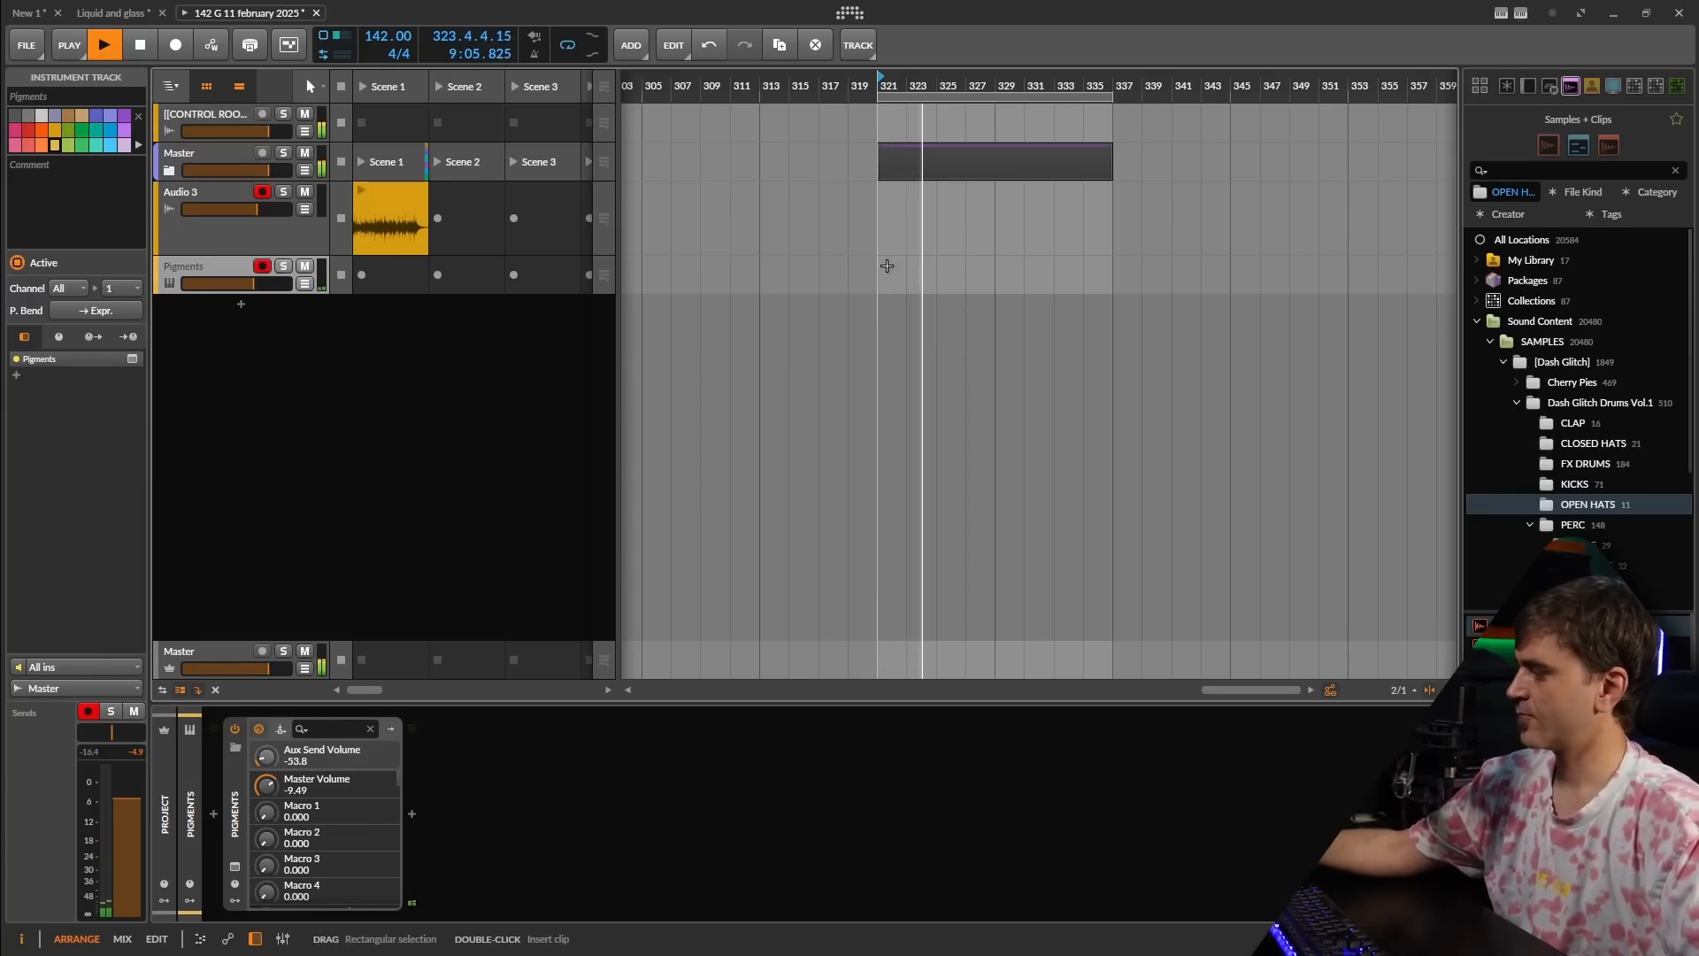
# - Record a Pigments take into the arranger up to bar 337 and delete the short leftover piece at bar 321
pyautogui.click(176, 45)
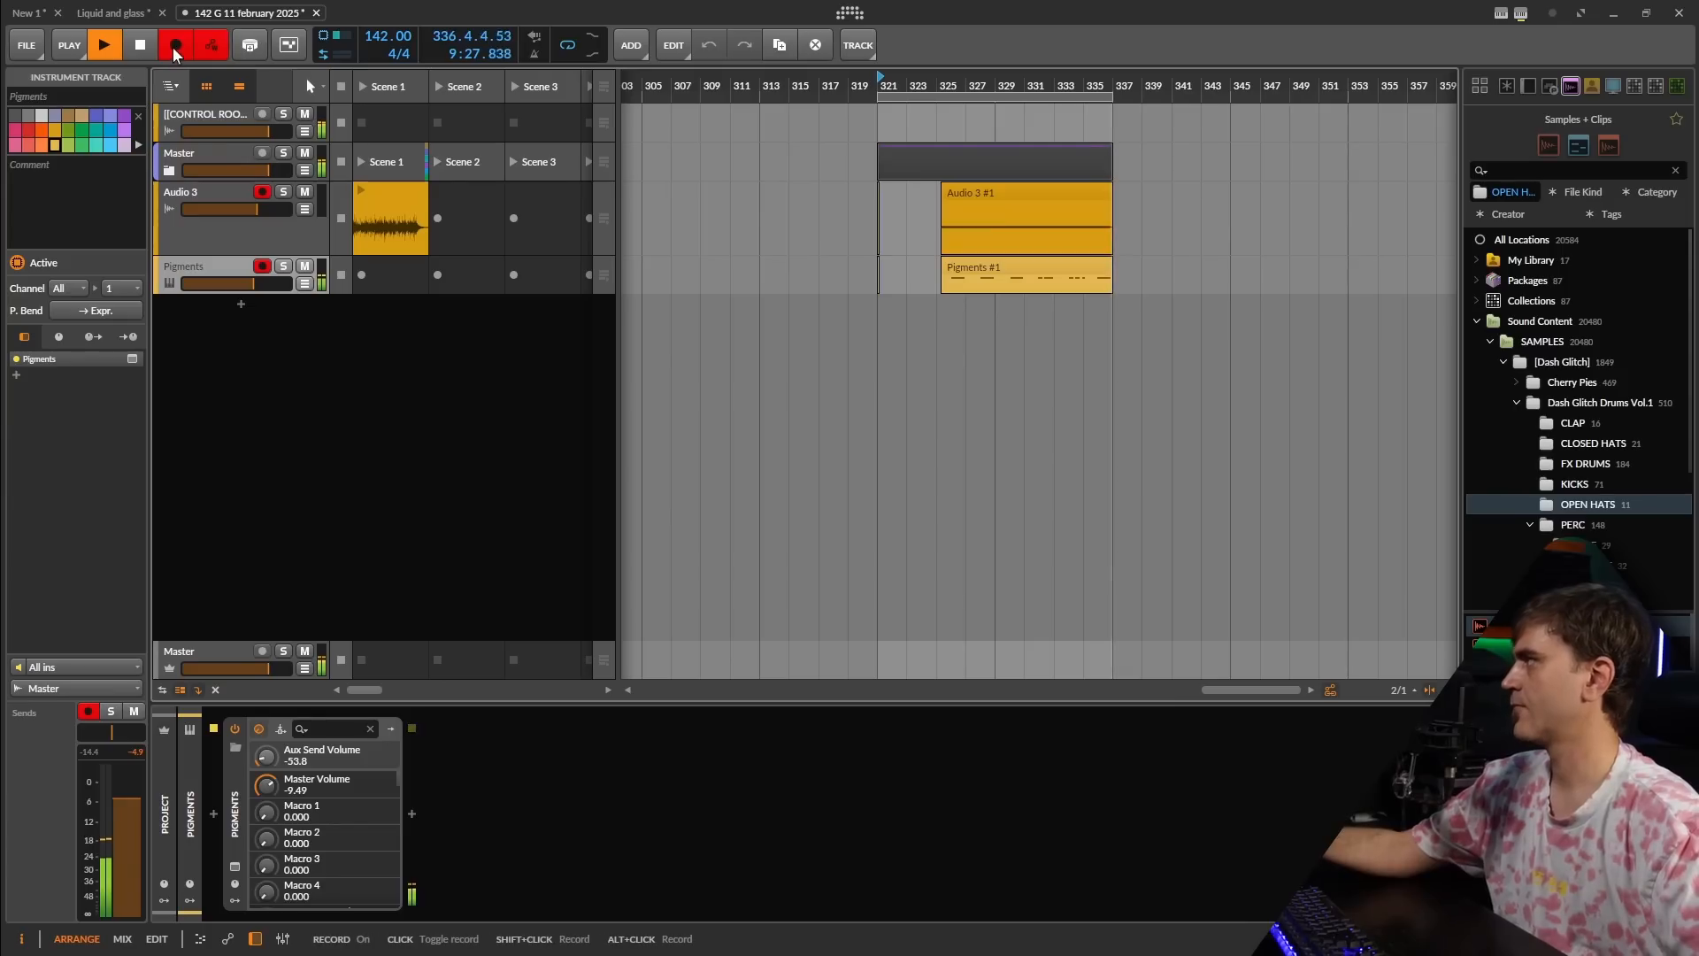
pyautogui.click(218, 33)
pyautogui.moveTo(942, 270); pyautogui.dragTo(877, 276)
pyautogui.press('Delete')
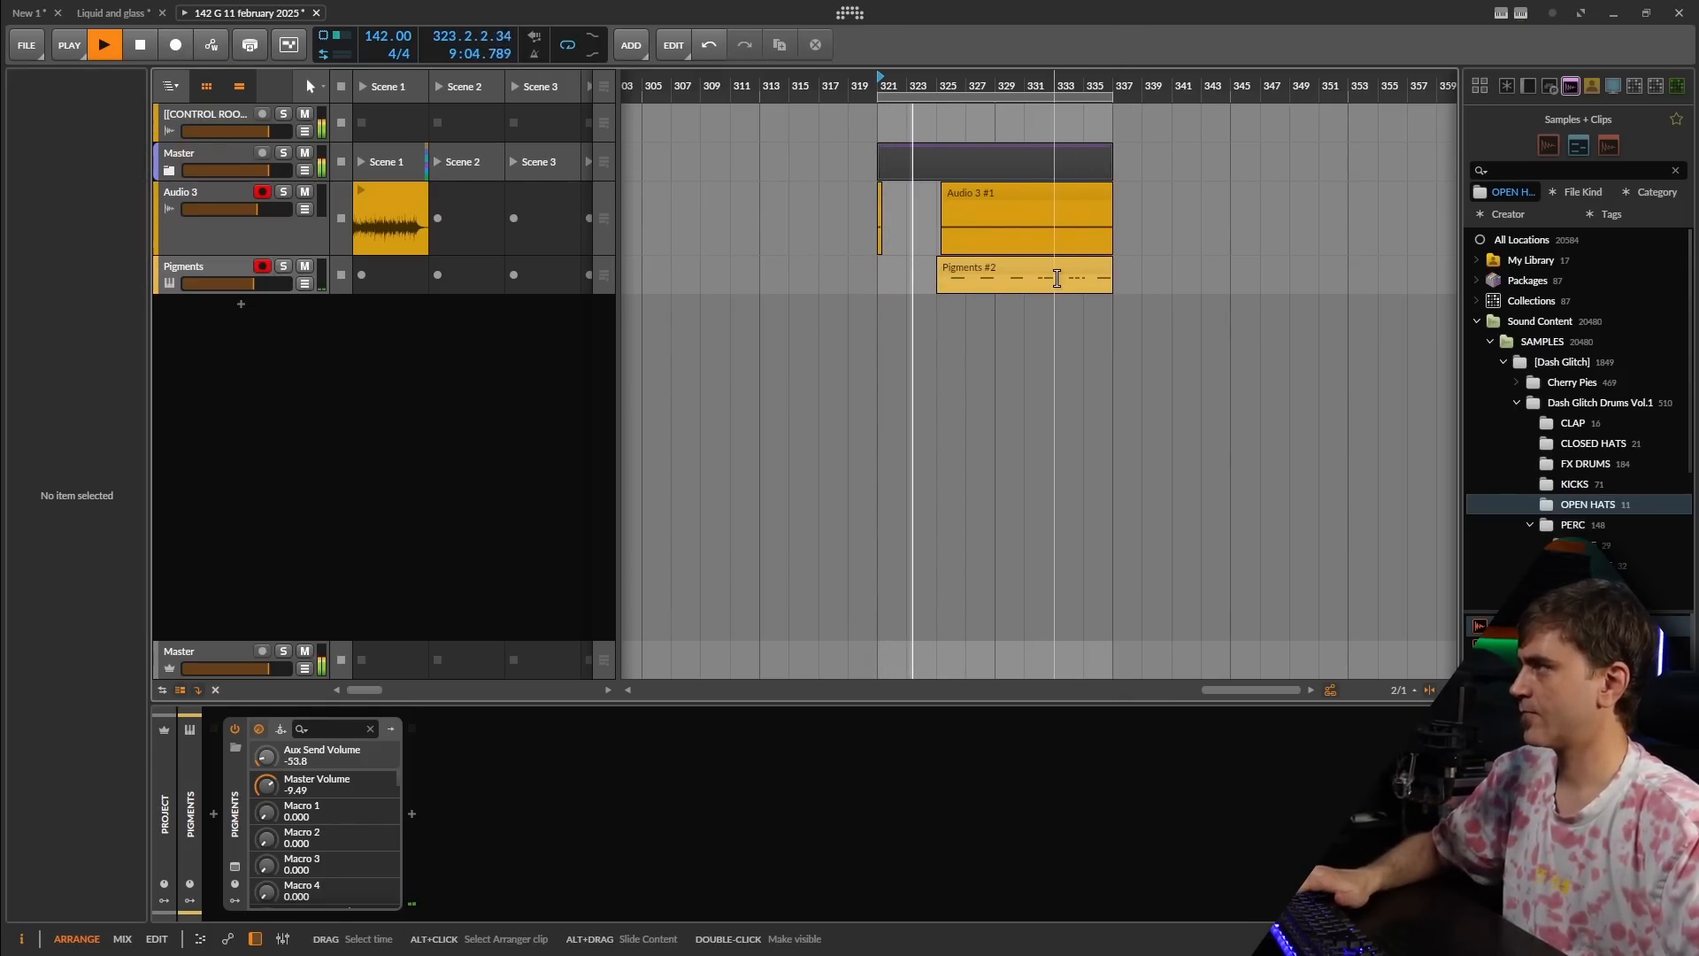
# - Delete the recorded Audio 3 clip and make the Pigments clip loop its 8 bars from bar 321 to 337
pyautogui.click(994, 201)
pyautogui.press('Delete')
pyautogui.moveTo(1029, 273); pyautogui.dragTo(1112, 294)
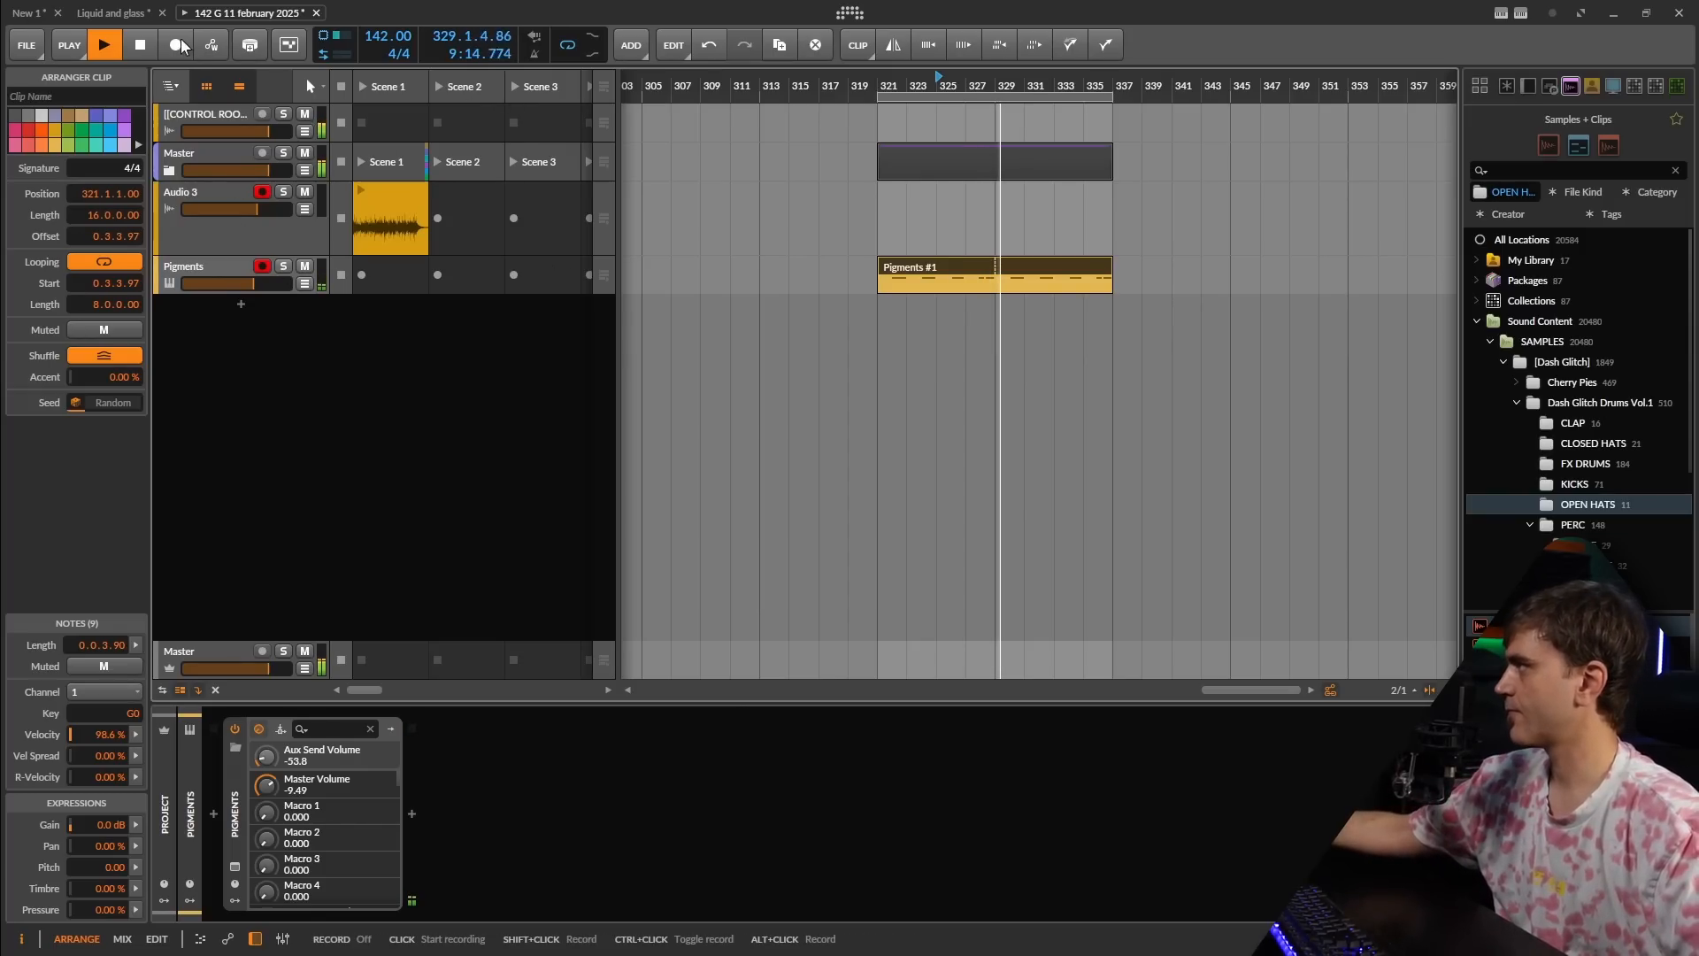
# - Run an arranger automation write pass over the Pigments clip and check the track's automation lanes
pyautogui.click(212, 49)
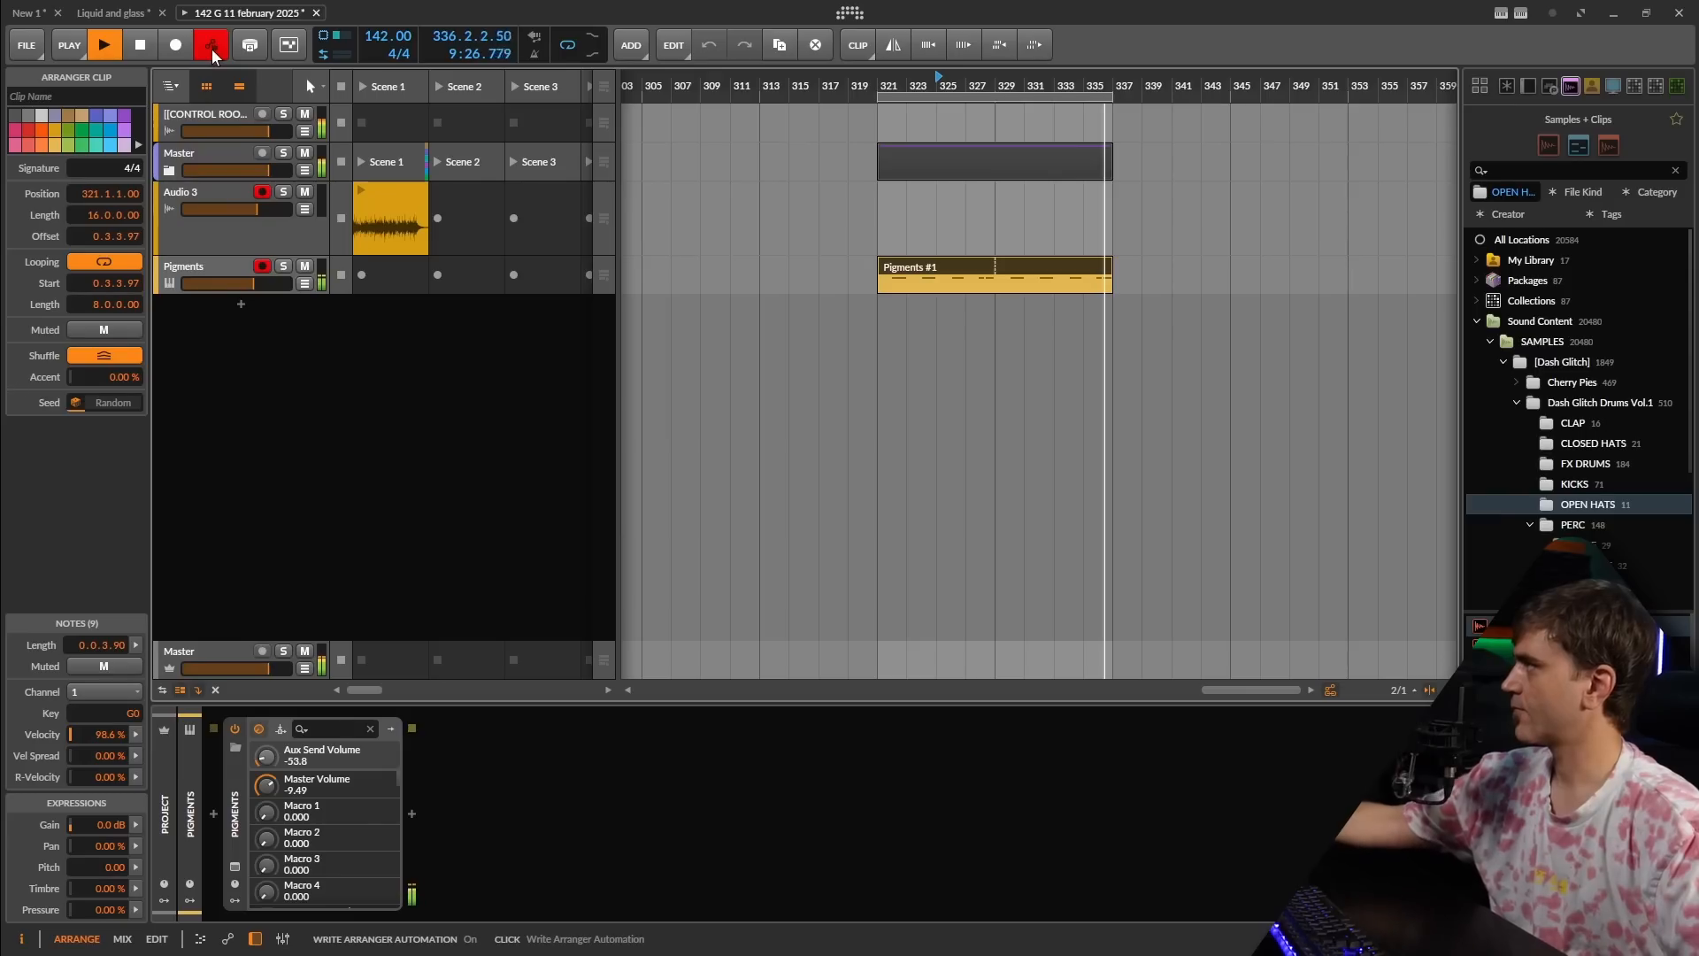
pyautogui.click(211, 46)
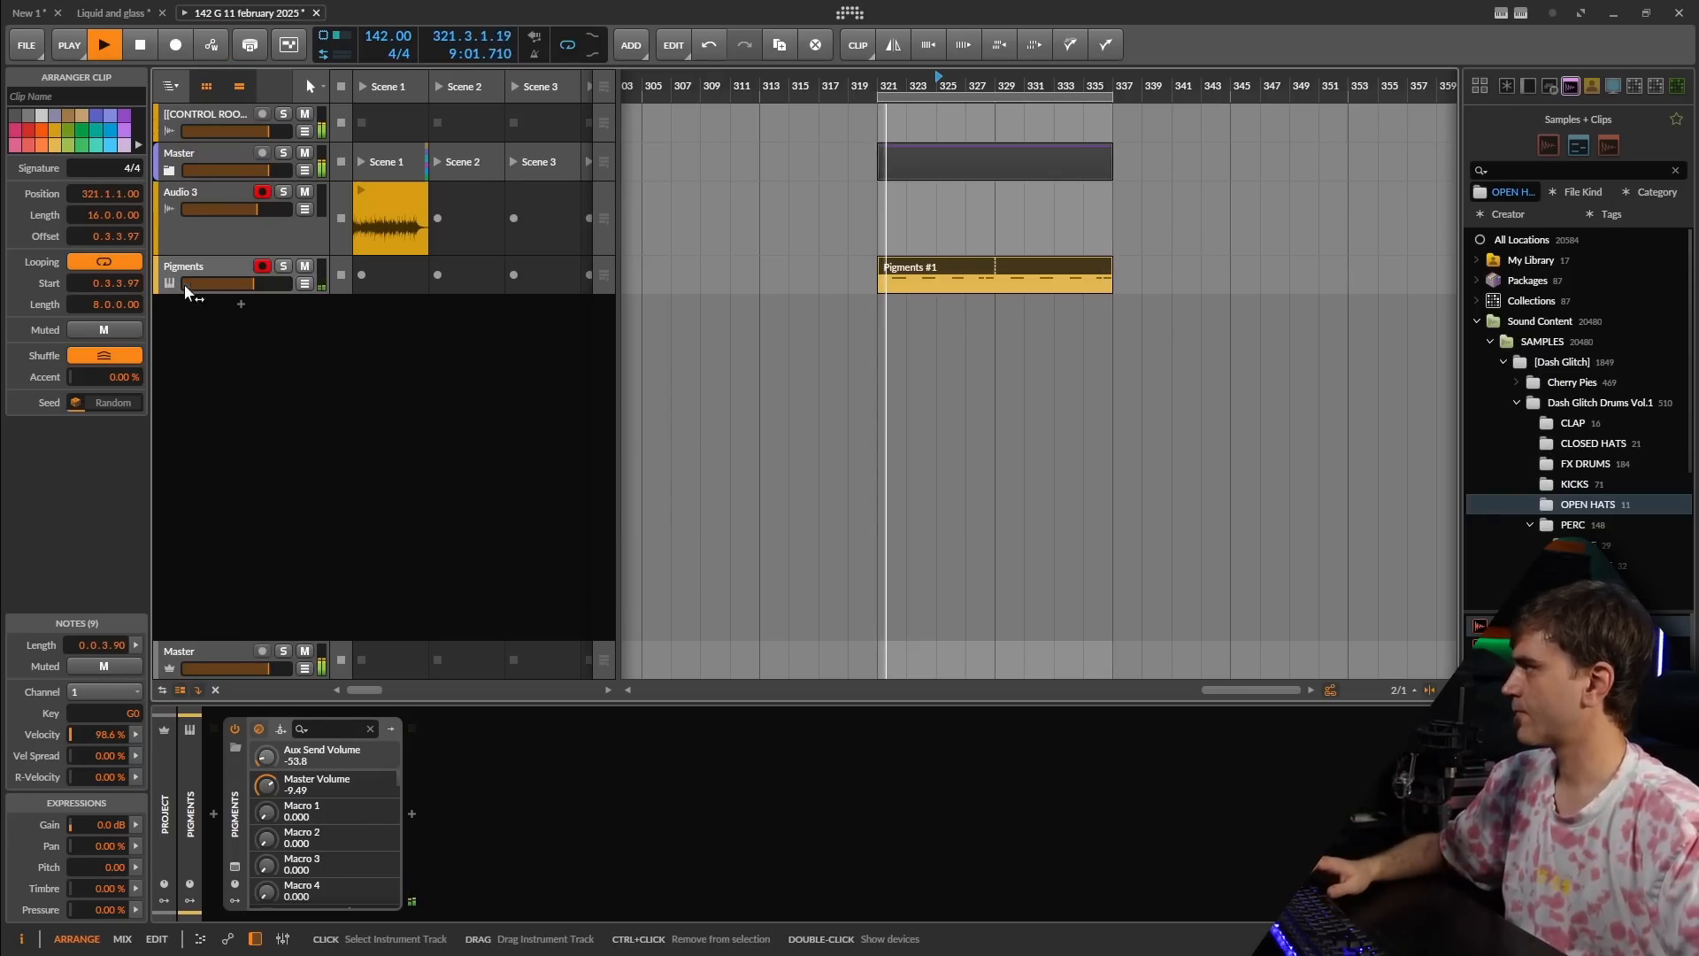
pyautogui.click(306, 285)
pyautogui.click(307, 287)
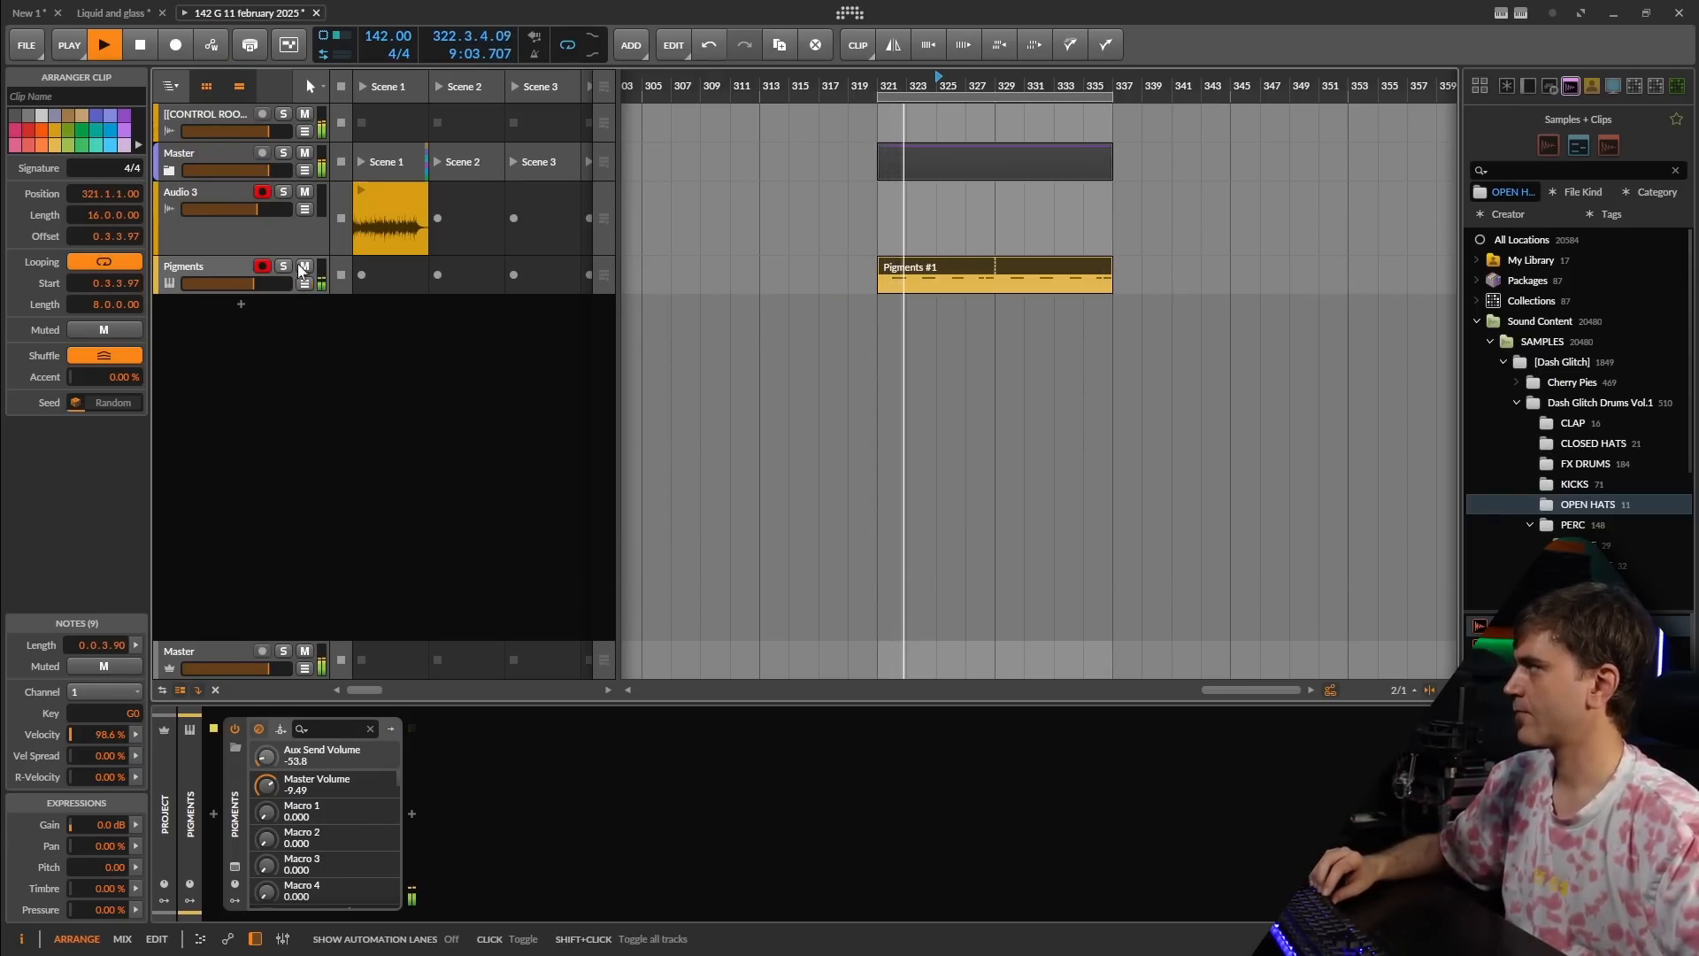
pyautogui.press('space')
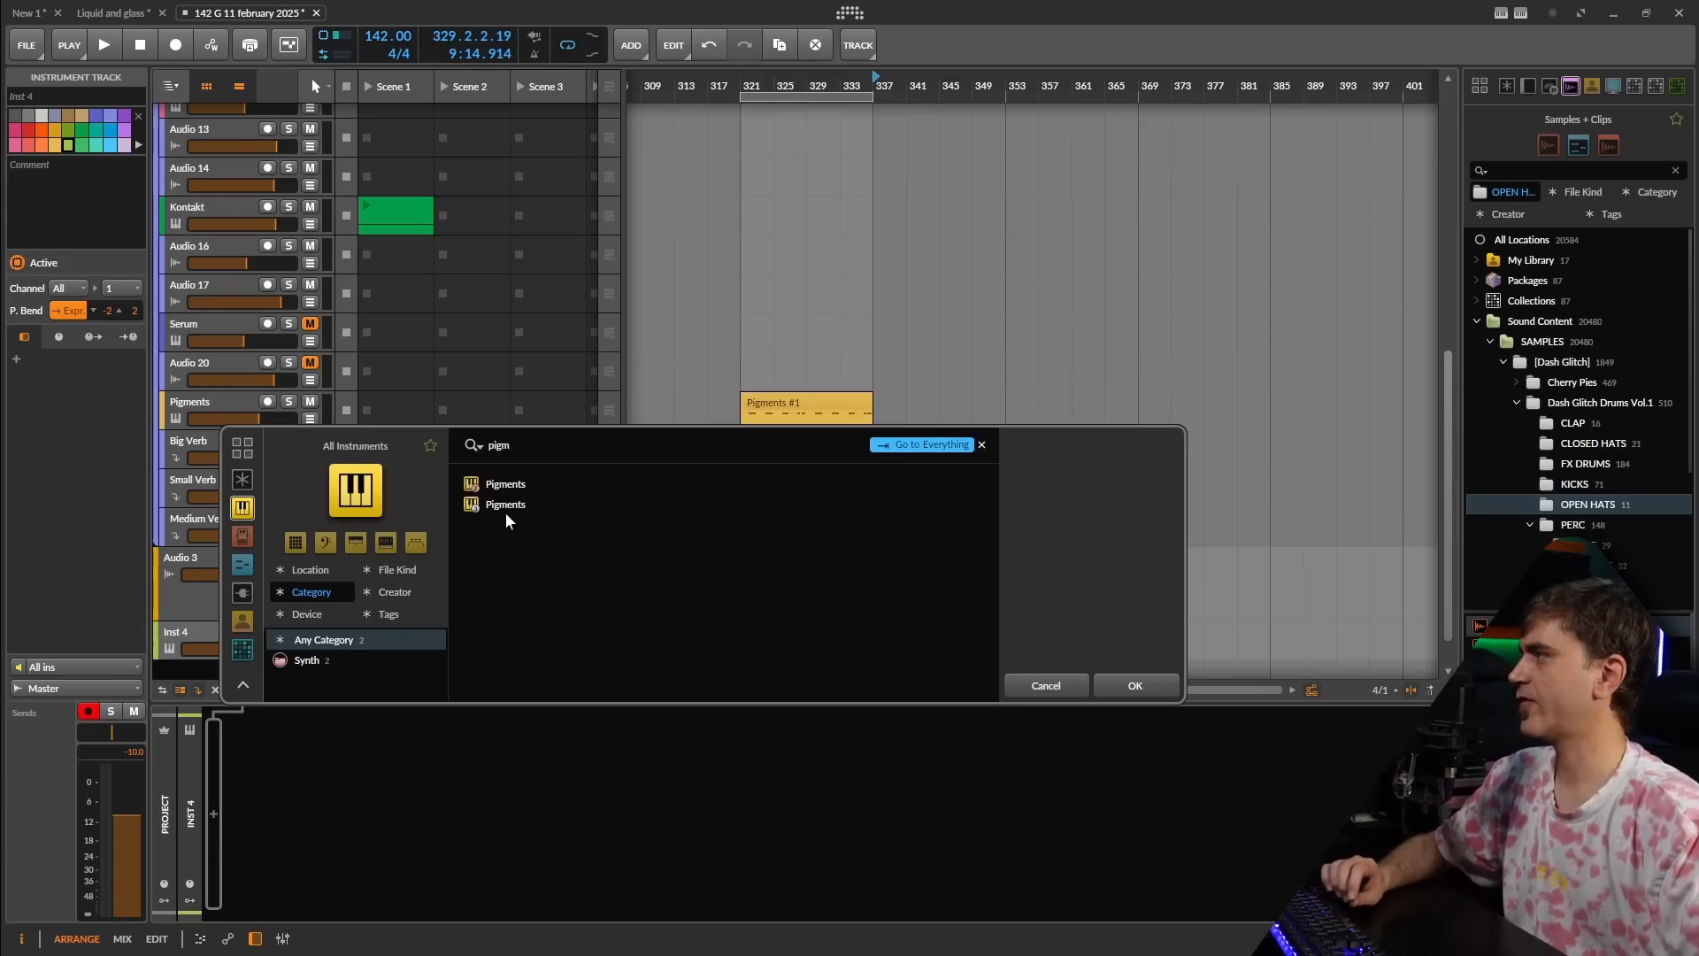
# - Insert Pigments on the new instrument track and set the Note Transpose before it to +7 semitones
pyautogui.click(506, 509)
pyautogui.click(1133, 683)
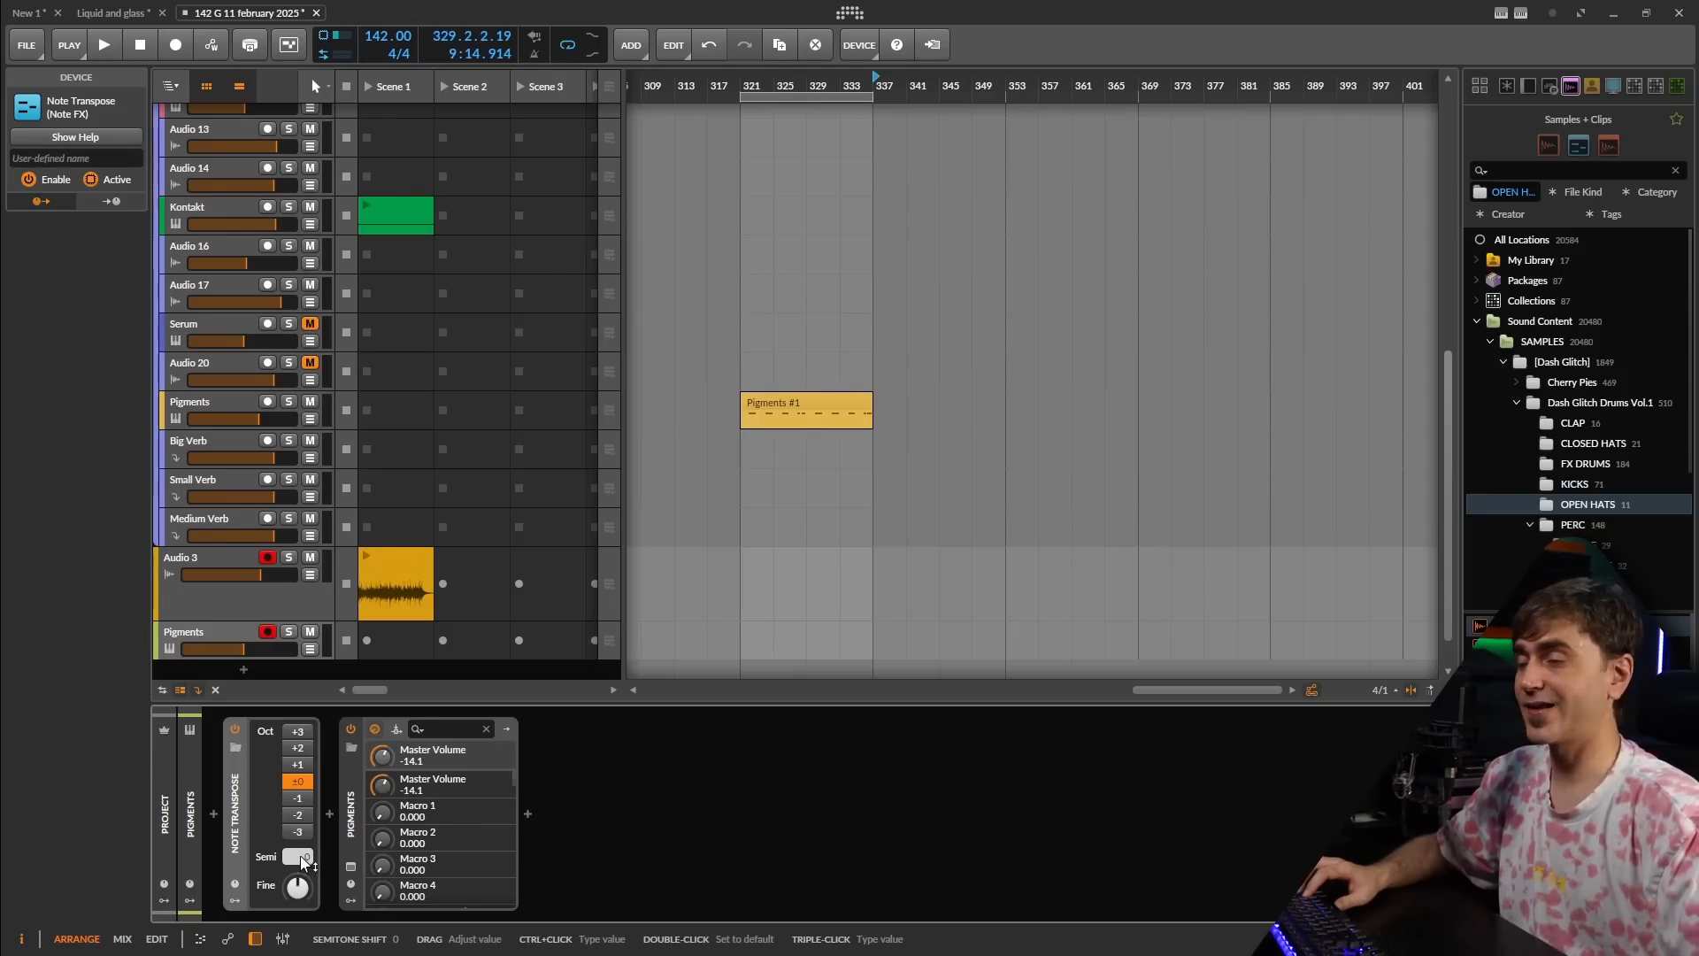
pyautogui.moveTo(303, 861); pyautogui.dragTo(304, 848)
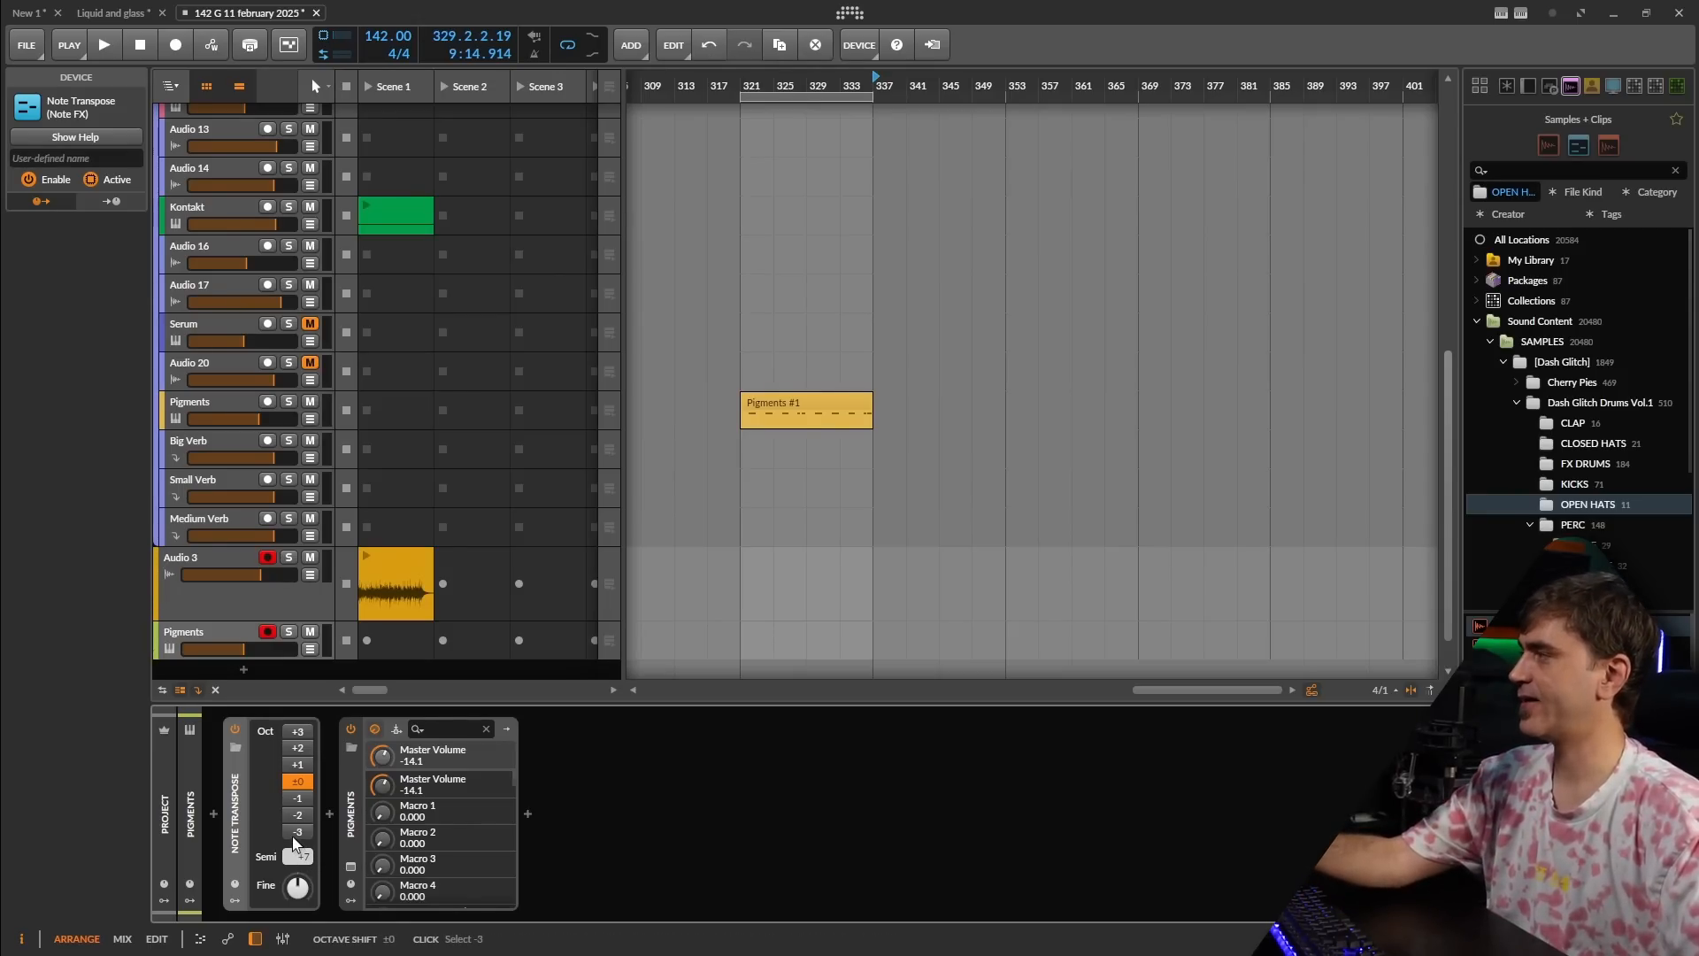
# - Set the new Pigments track's volume to -1.4 dB and open its Pigments plug-in window
pyautogui.click(238, 633)
pyautogui.moveTo(244, 649); pyautogui.dragTo(267, 651)
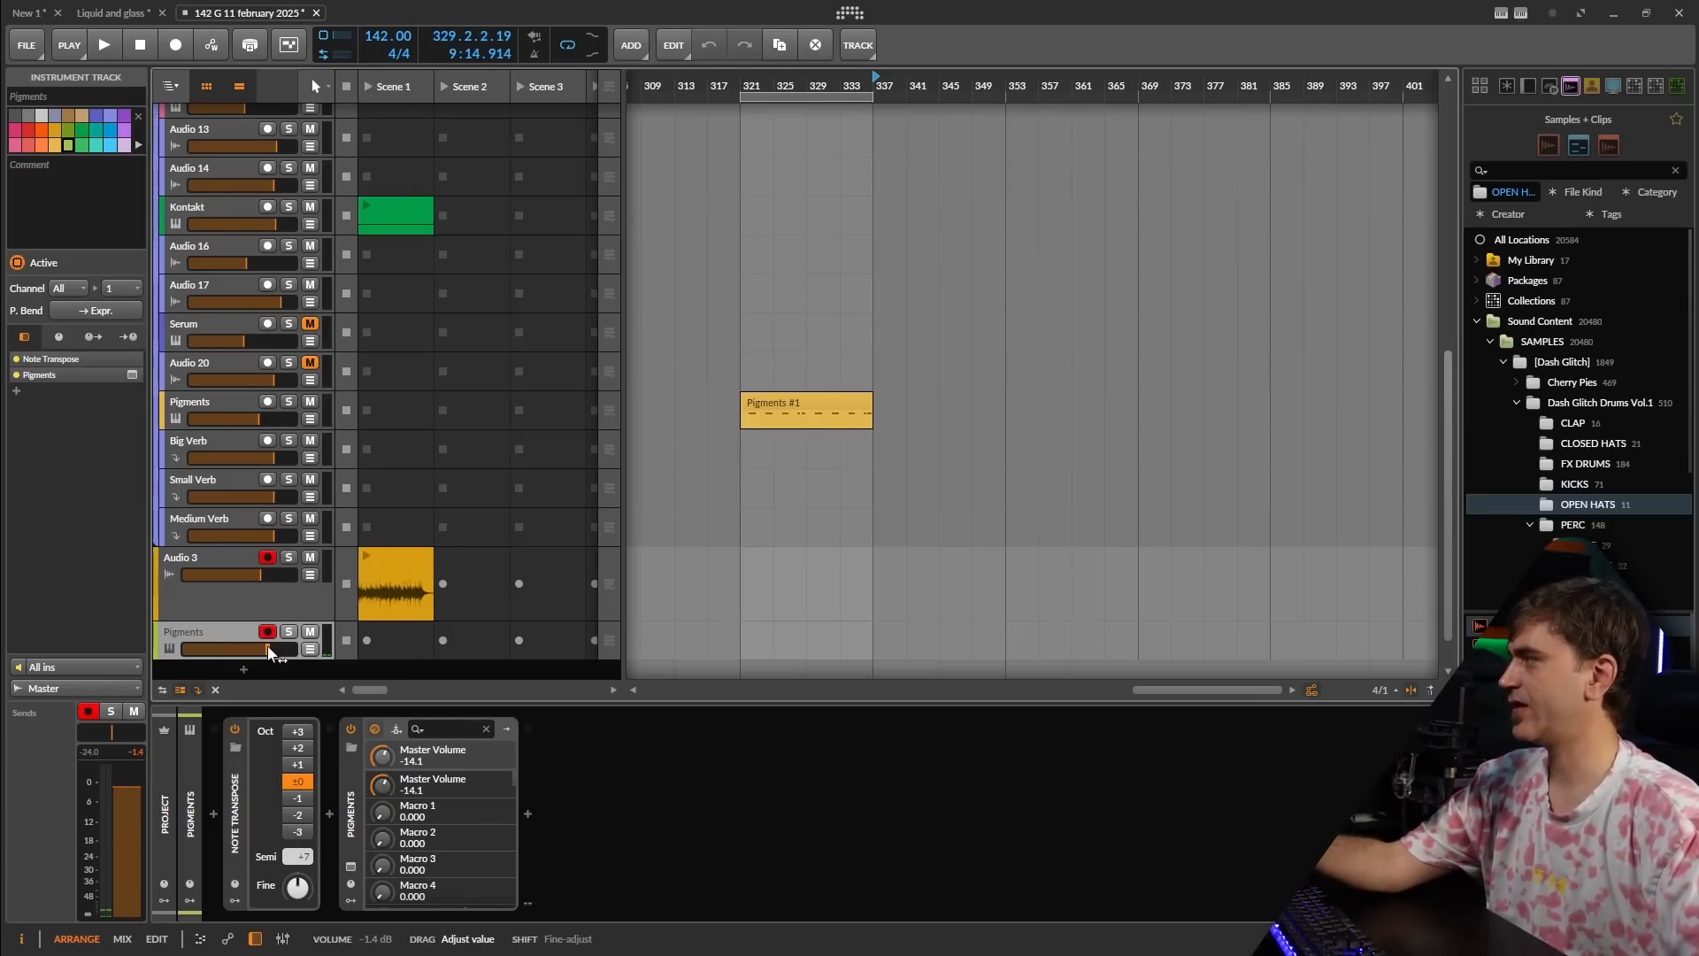
pyautogui.click(350, 867)
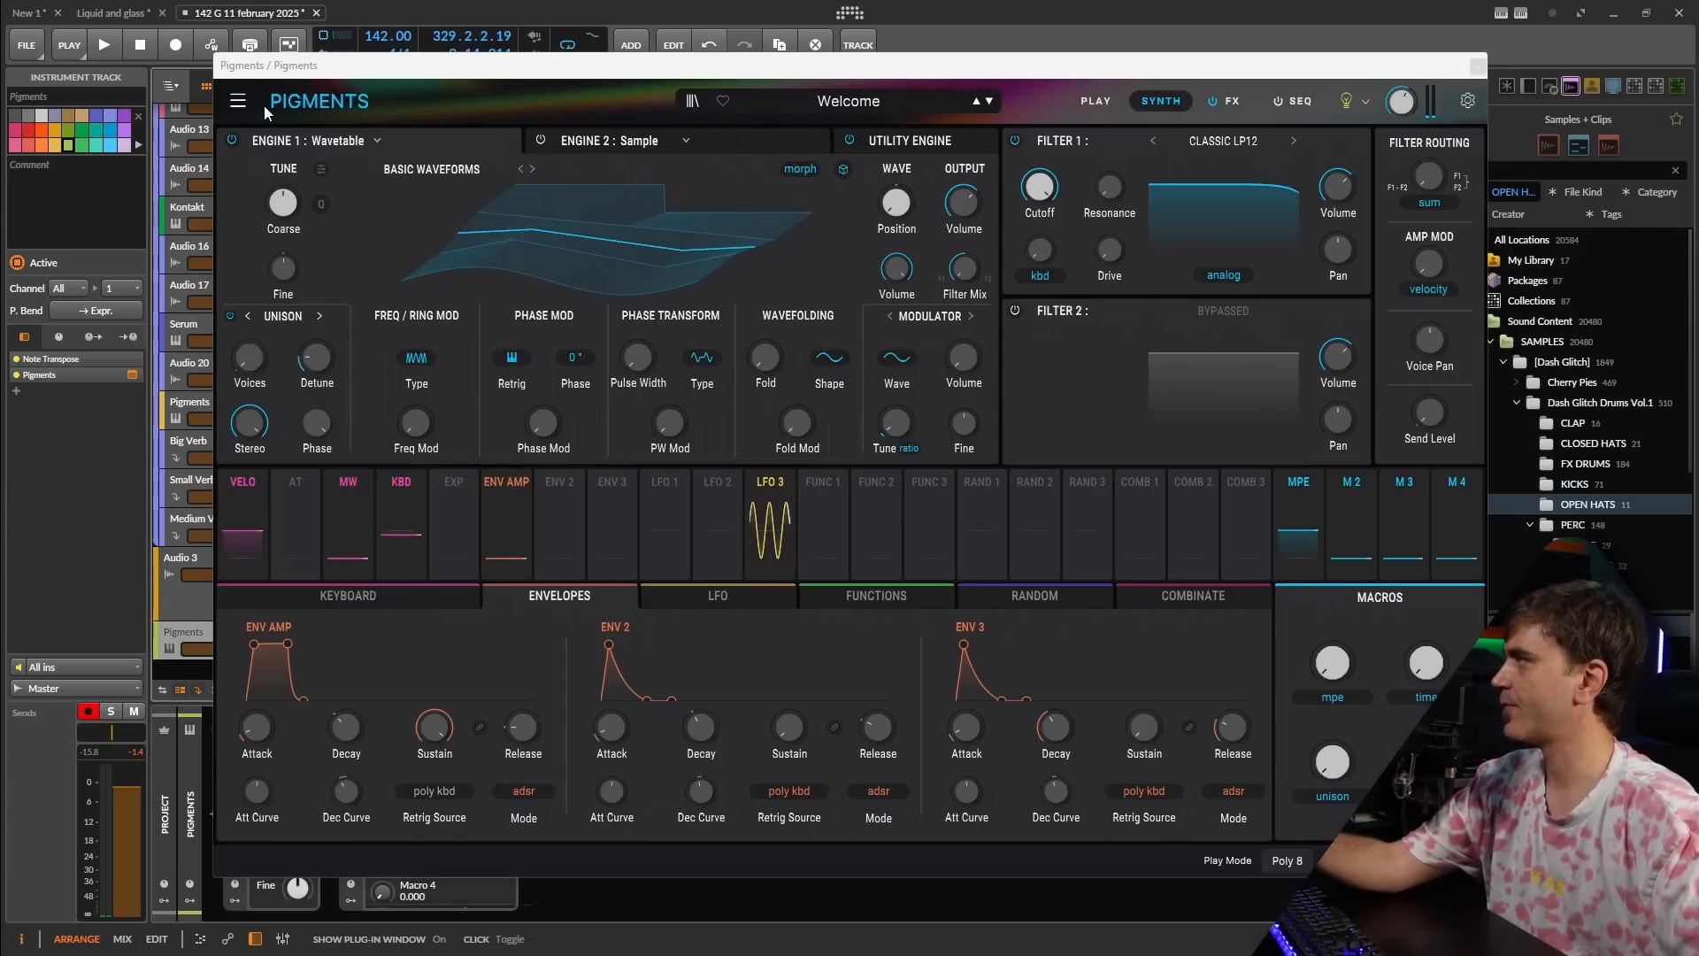
# - Load the Default preset in Pigments and lengthen the amp envelope's release
pyautogui.click(239, 101)
pyautogui.click(300, 125)
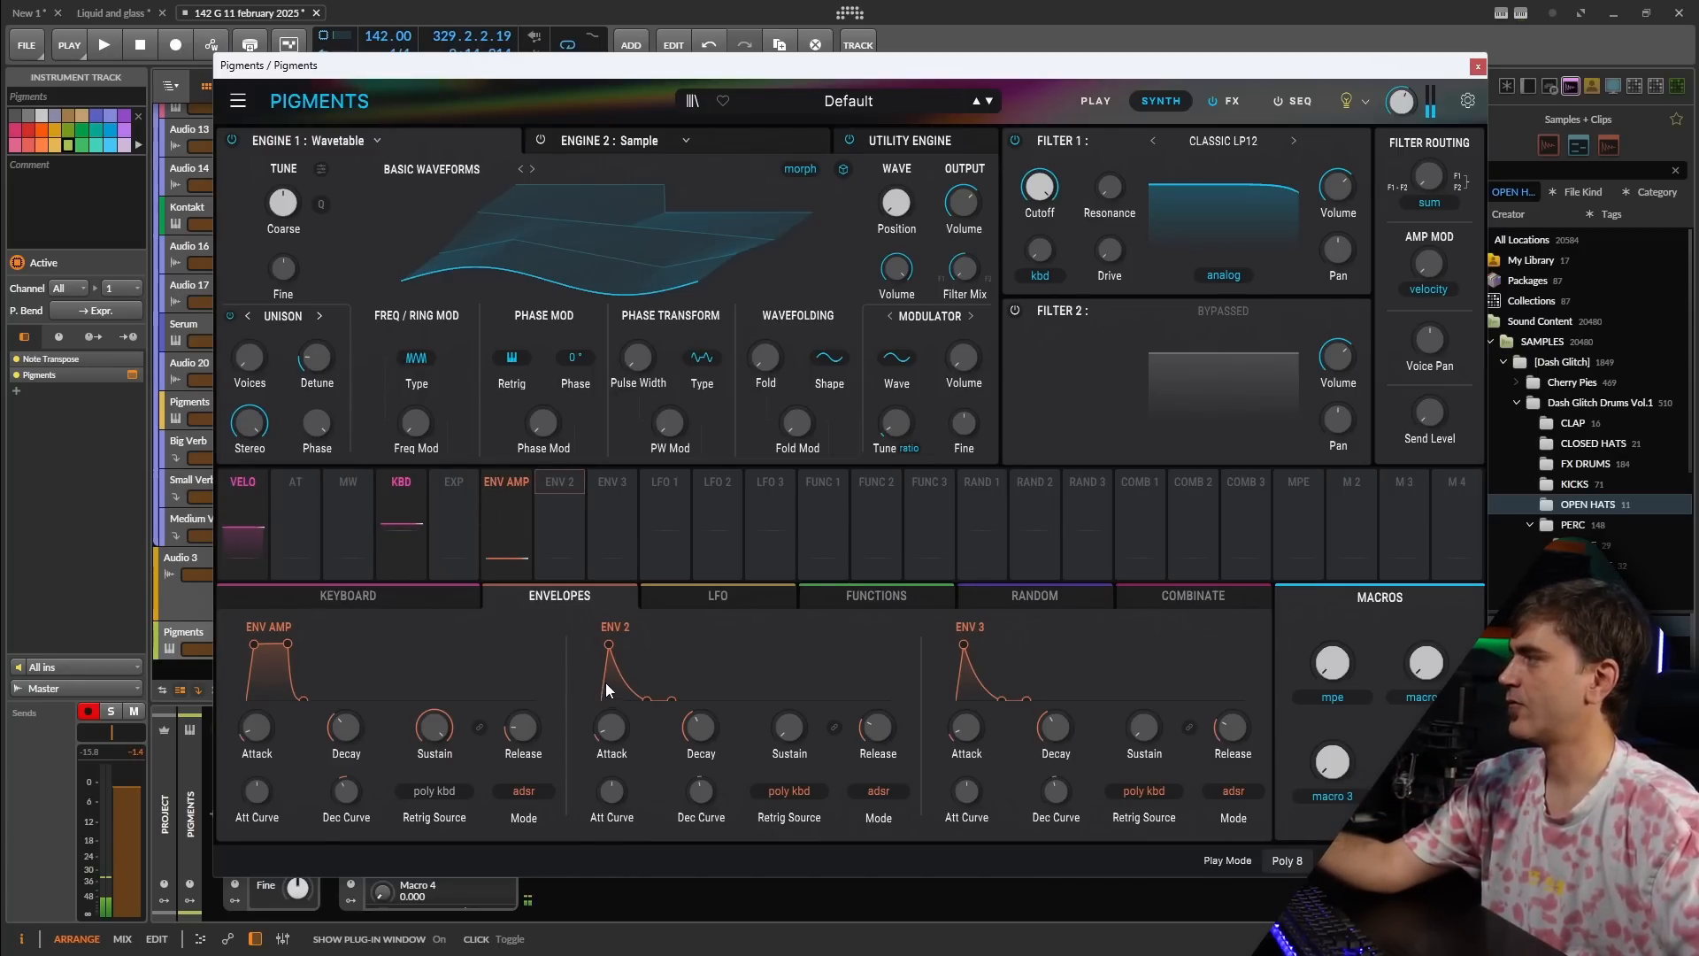
pyautogui.moveTo(533, 754); pyautogui.dragTo(545, 713)
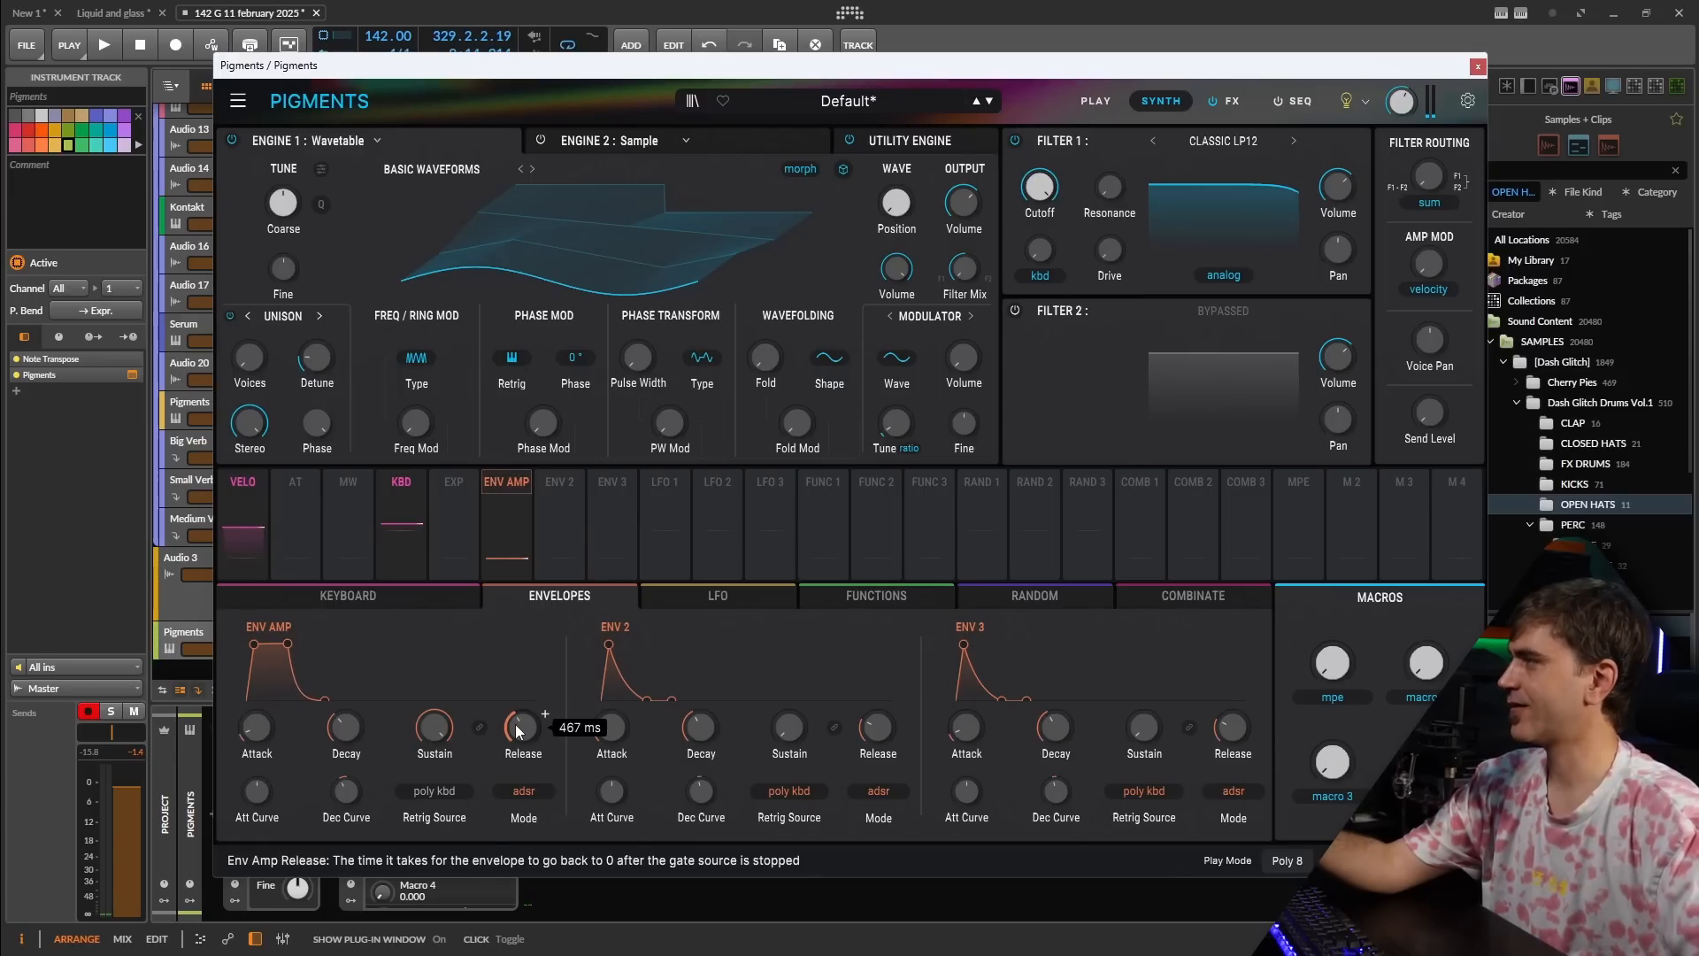
pyautogui.scroll(2, 518, 731)
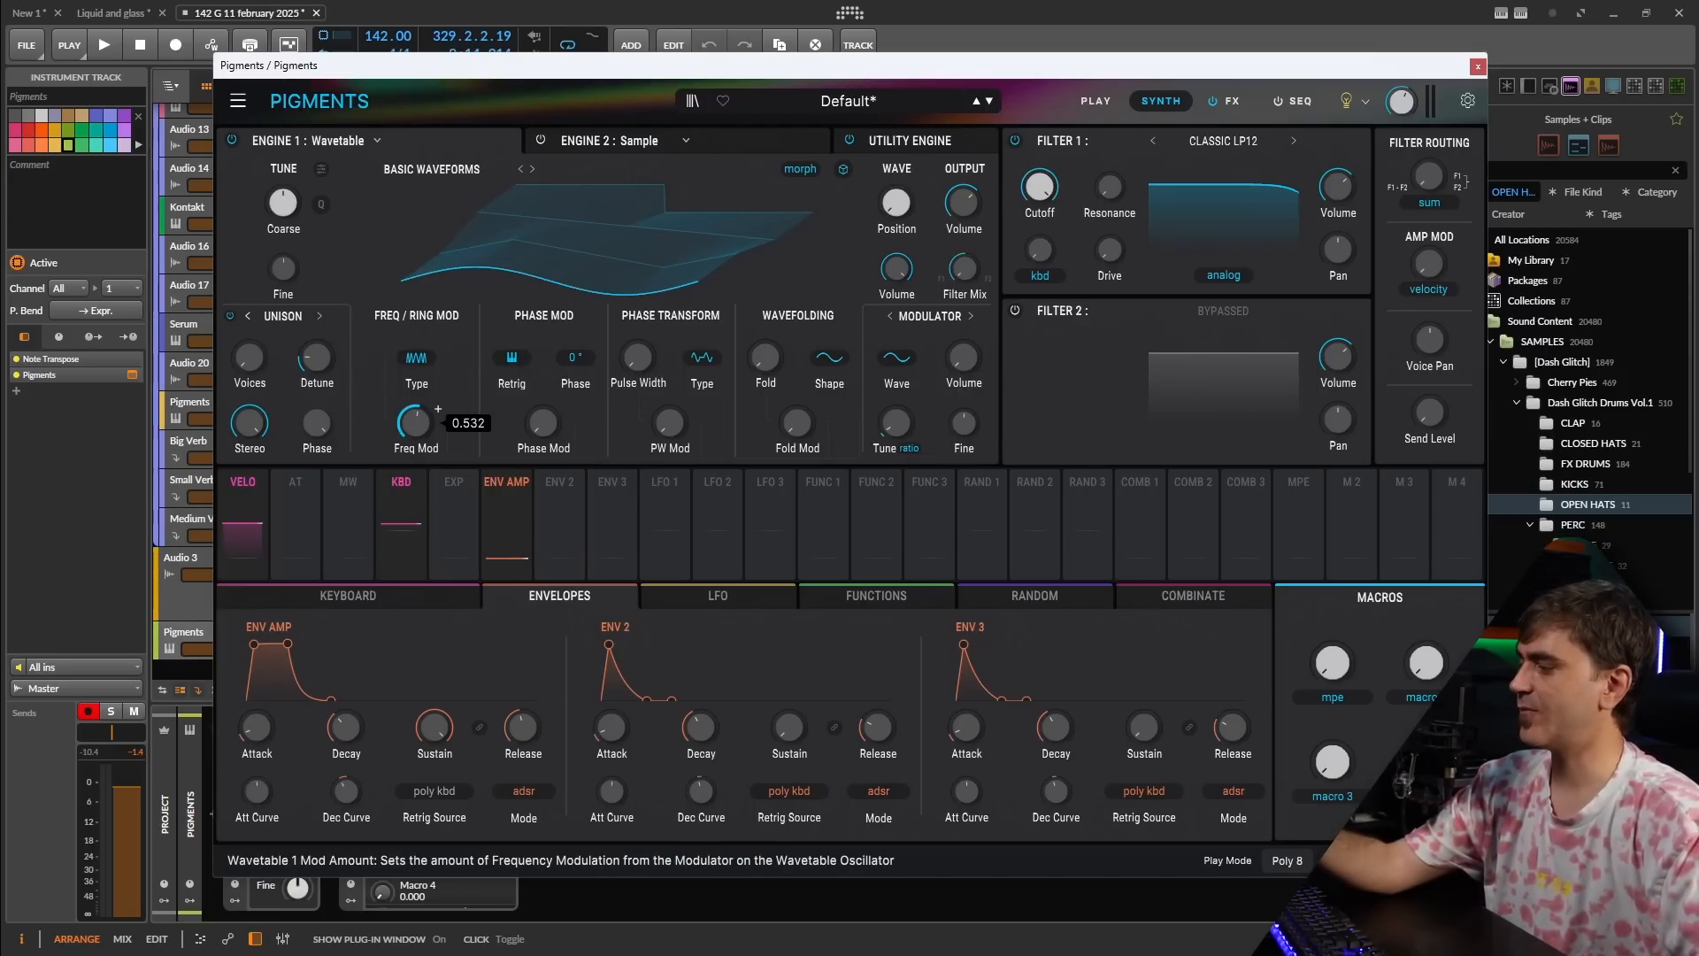
# - Try Engine 1's frequency modulation, adjust the modulator's tune ratio, and modulate the Freq Mod amount with Env 2 at 0.35
pyautogui.moveTo(416, 427); pyautogui.dragTo(416, 390)
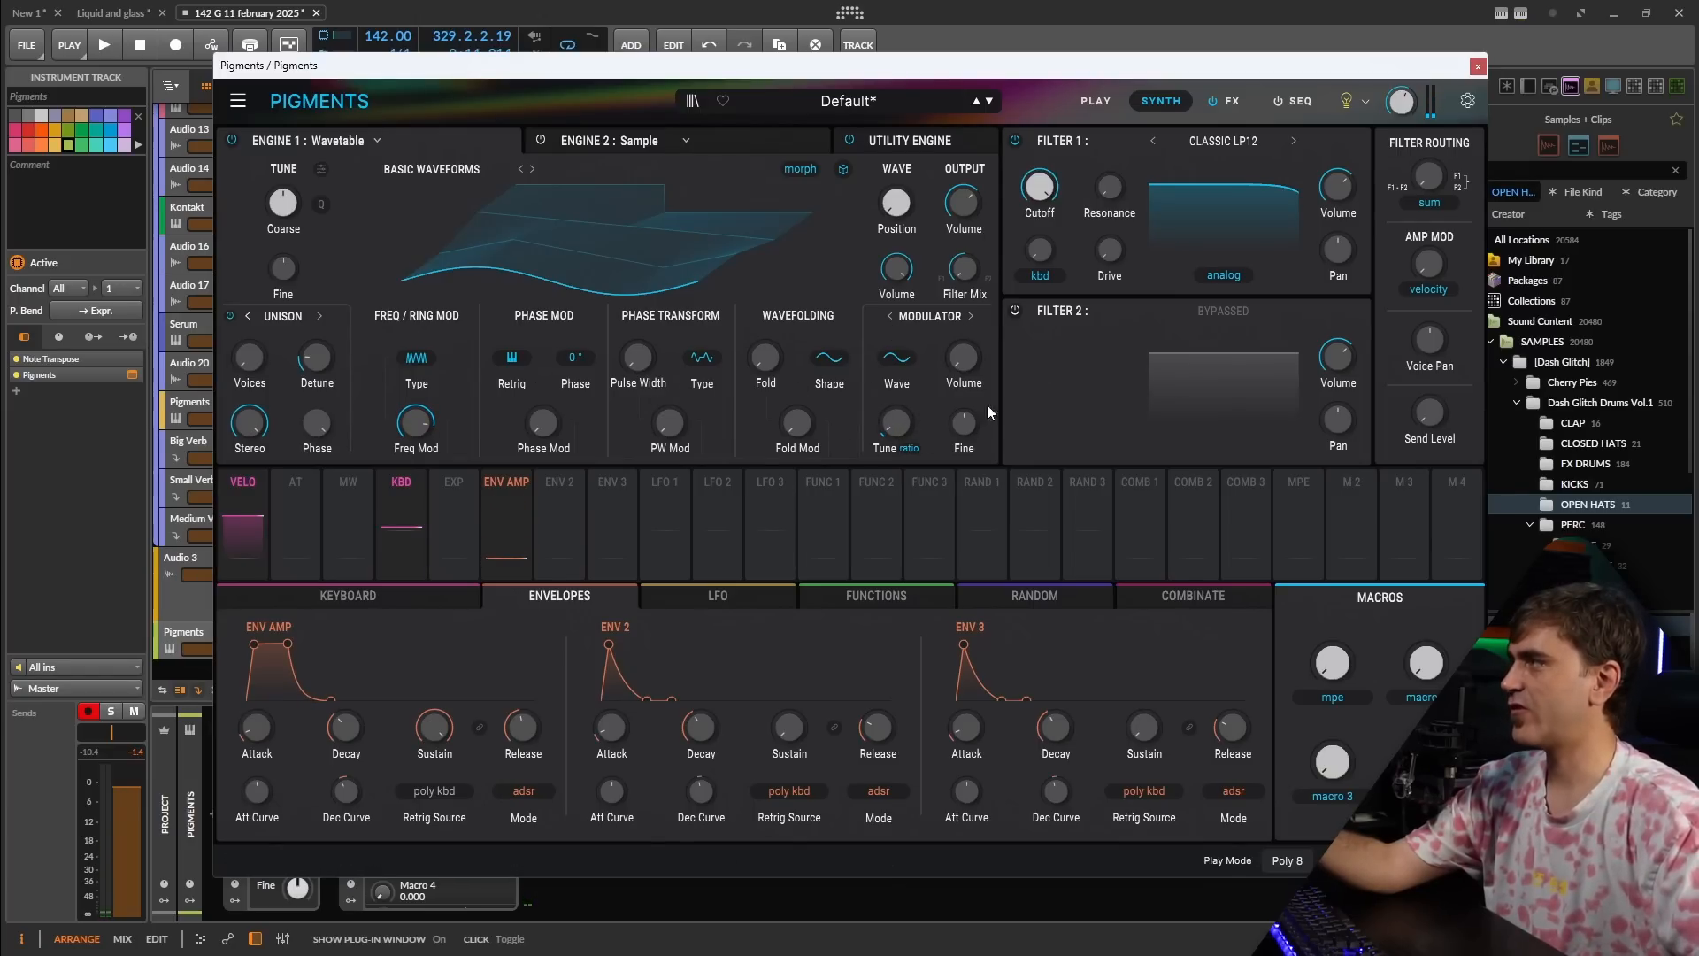
pyautogui.moveTo(895, 423); pyautogui.dragTo(895, 412)
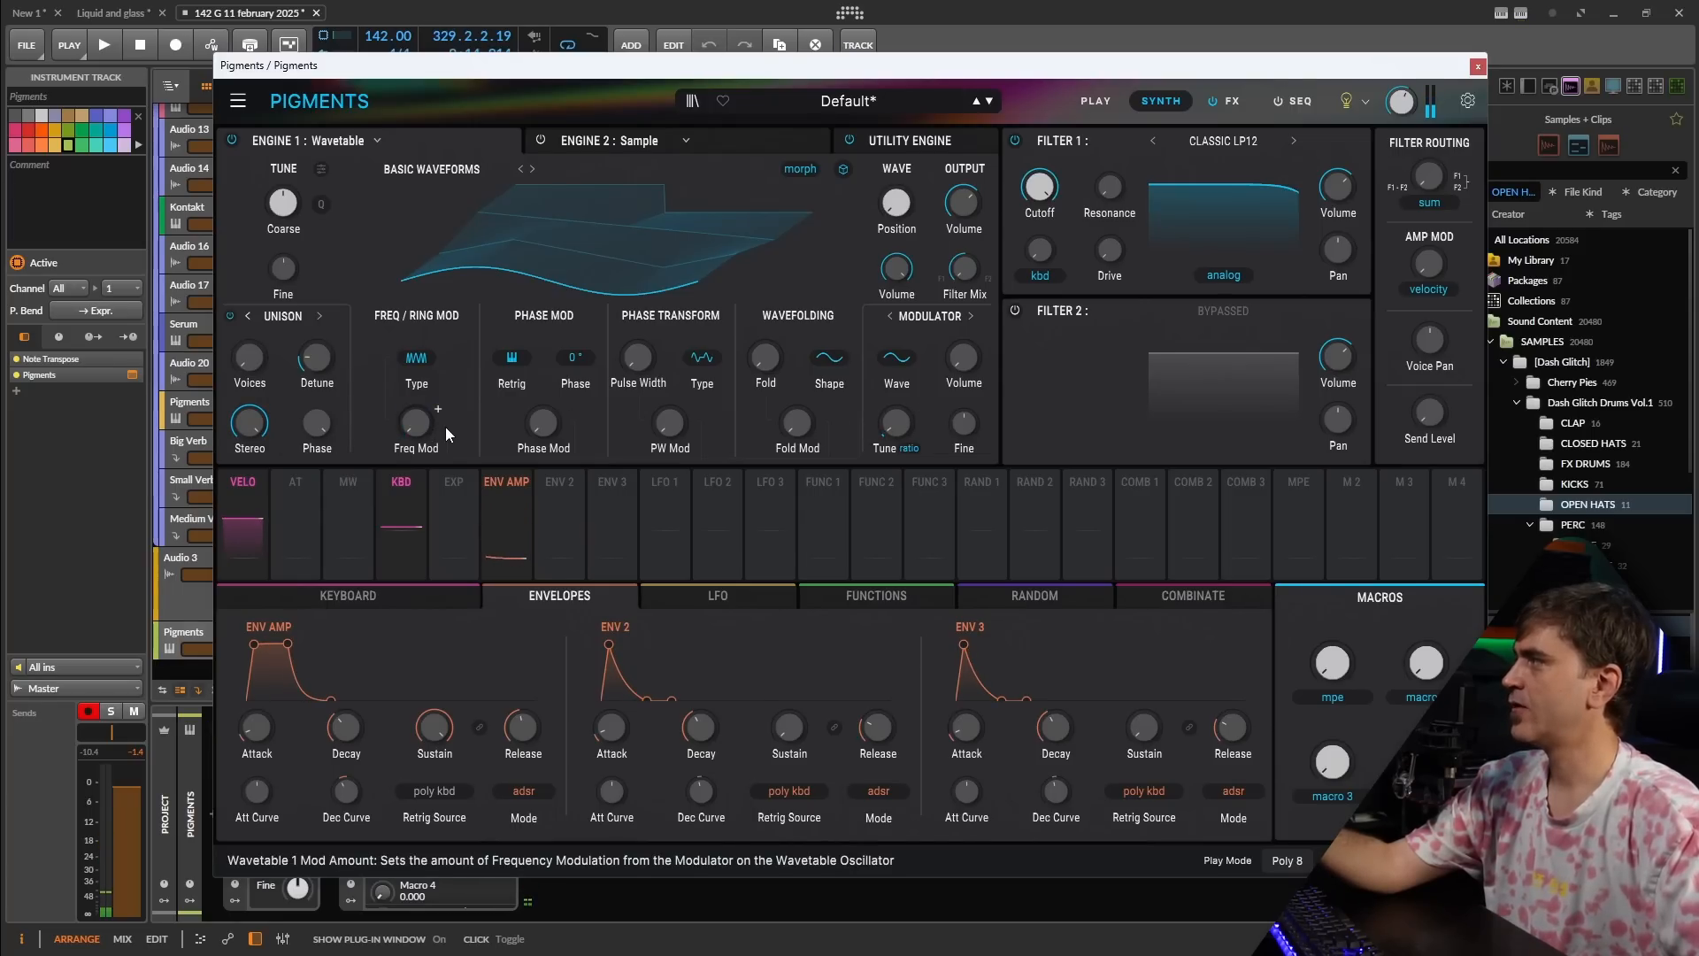
pyautogui.click(559, 484)
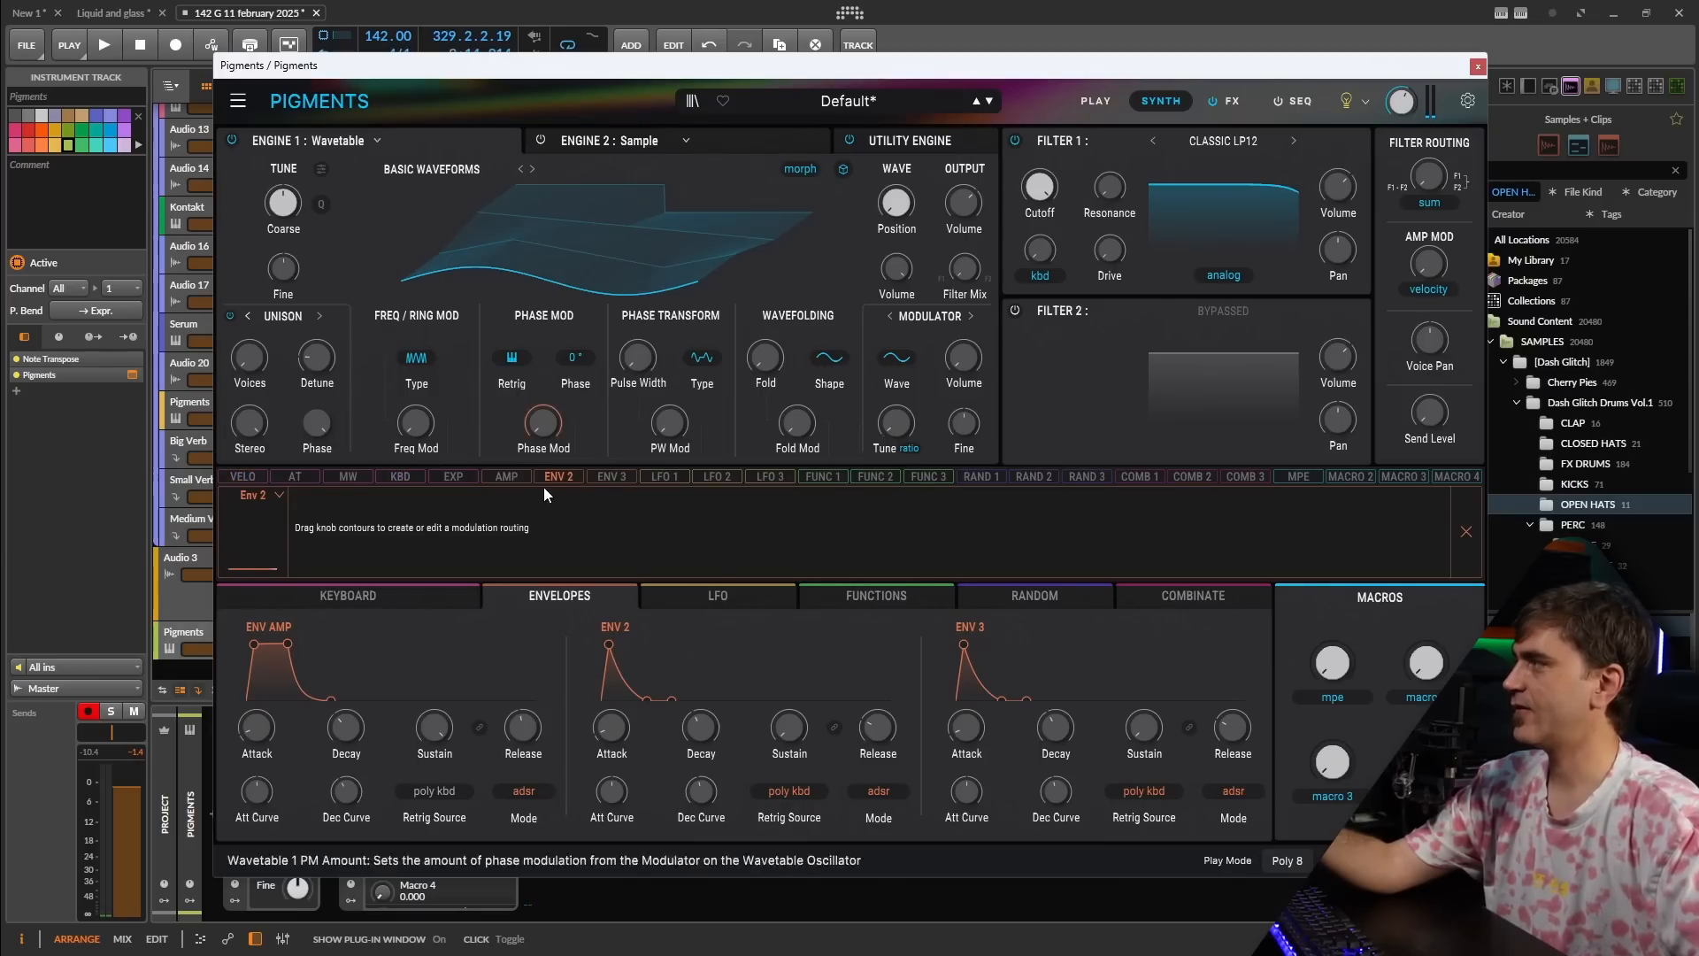
pyautogui.moveTo(416, 423); pyautogui.dragTo(415, 413)
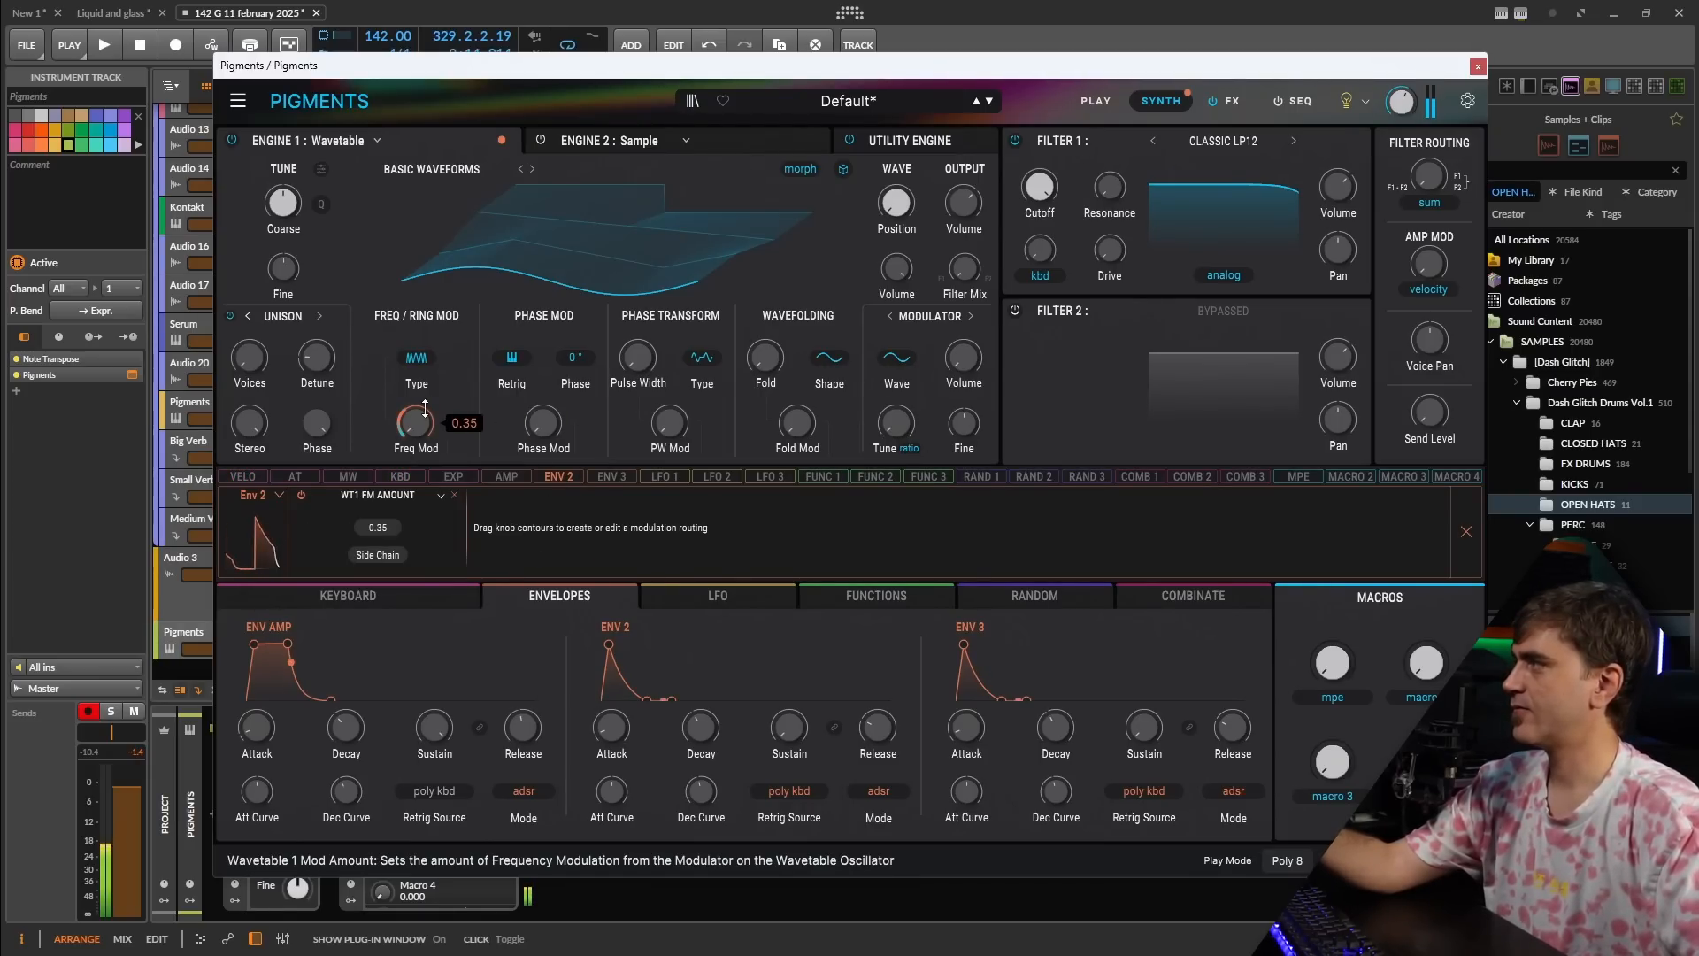
pyautogui.click(453, 411)
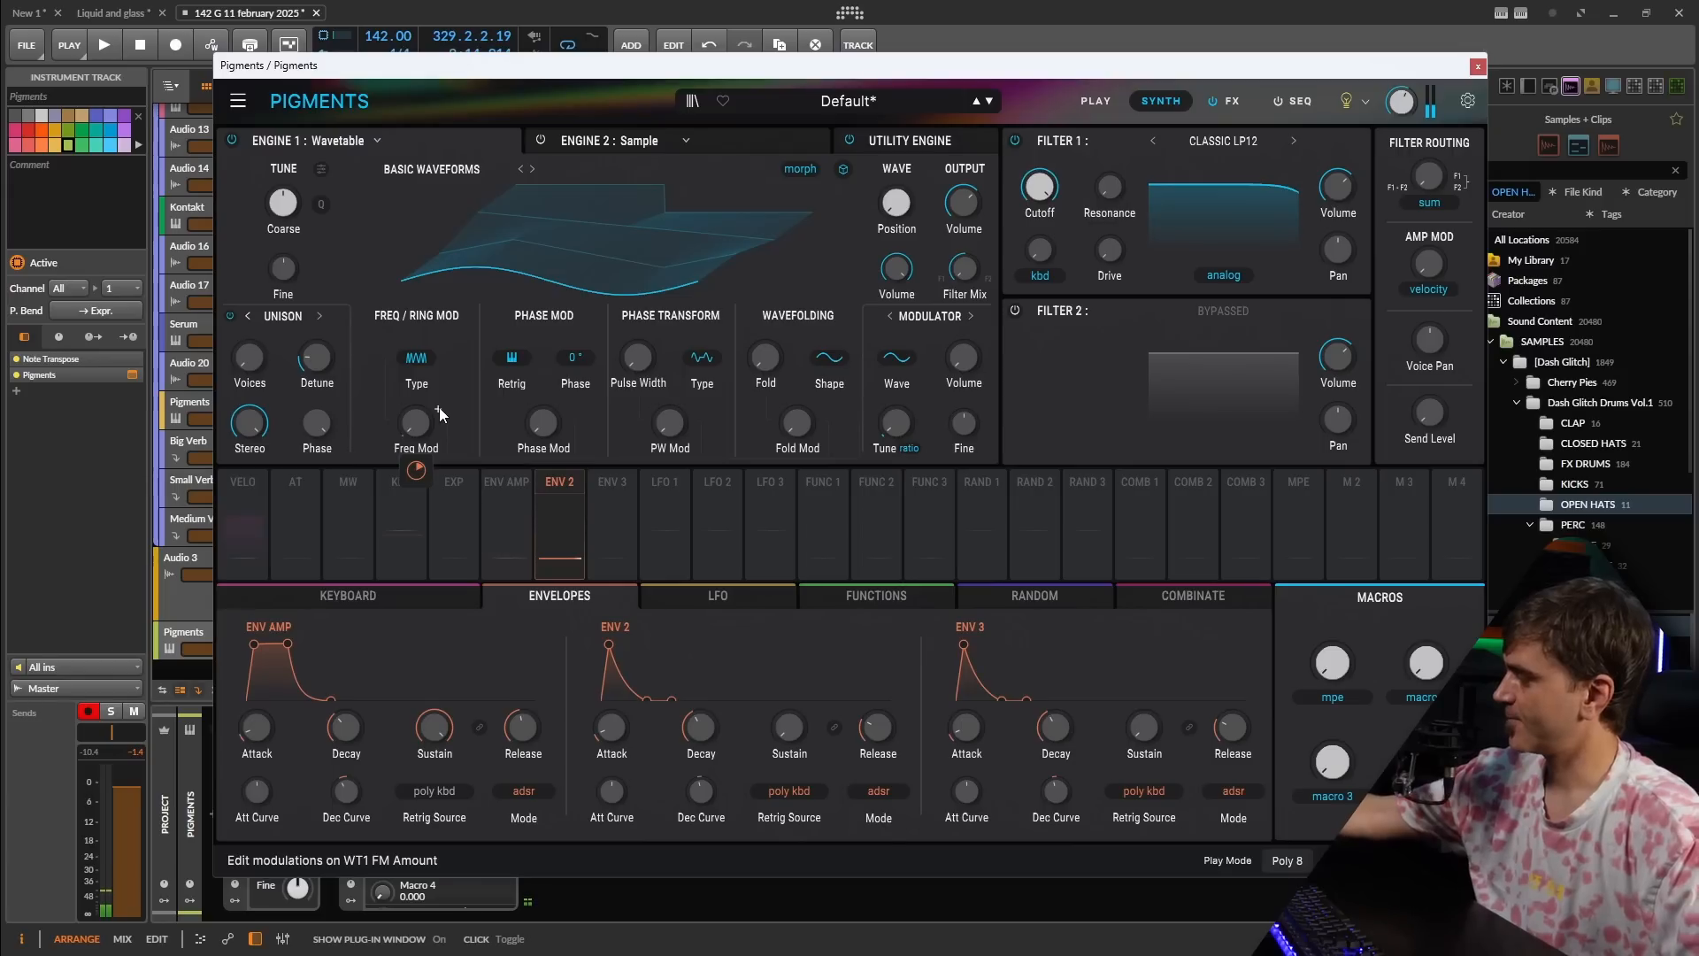
# - Shorten Env 2's attack and decay into a quick pluck, fine-tune its Freq Mod amount and set the modulator ratio to 6
pyautogui.moveTo(424, 437)
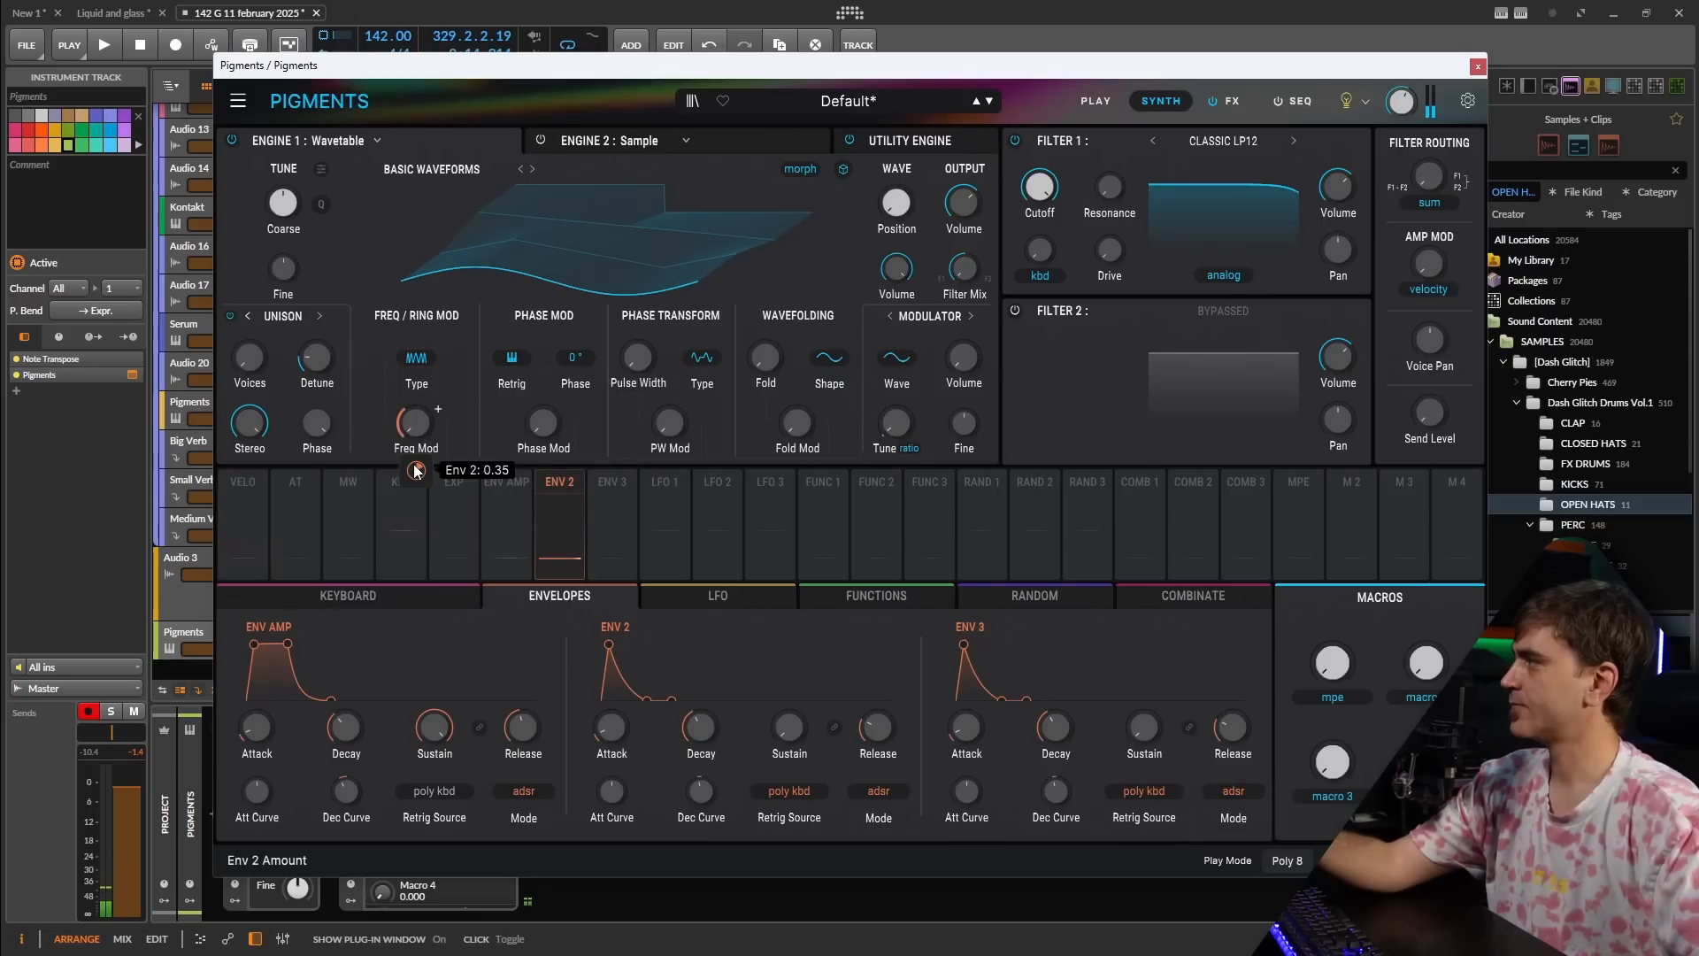
pyautogui.moveTo(612, 722); pyautogui.dragTo(700, 733)
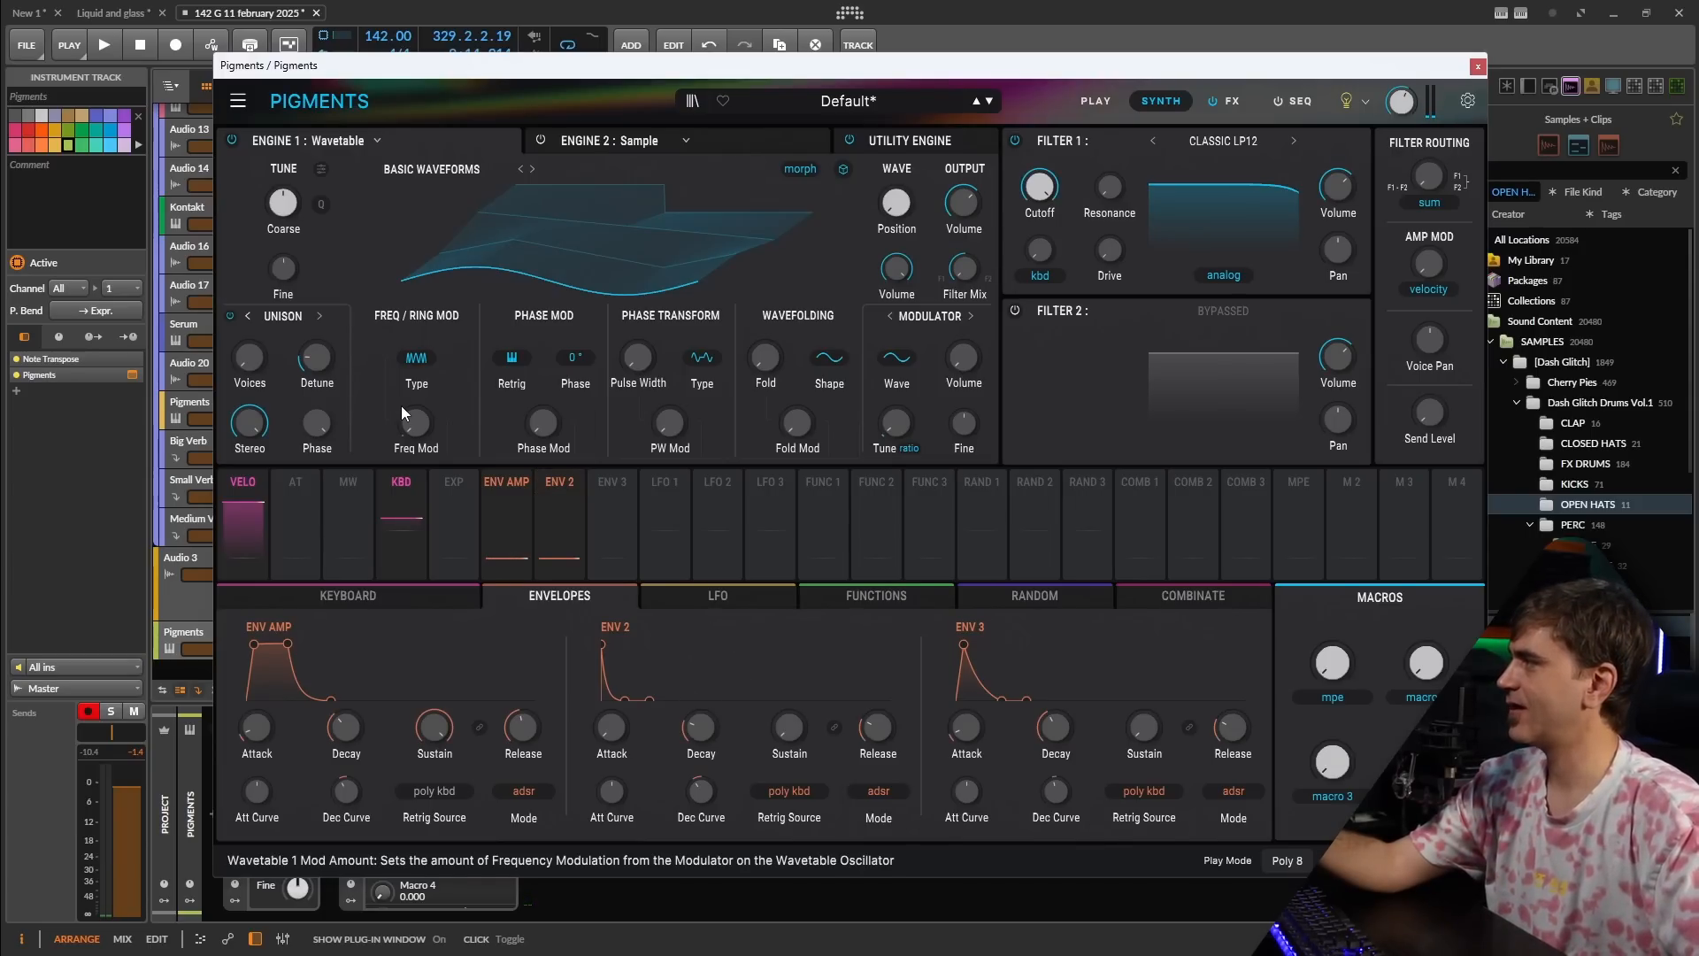
pyautogui.moveTo(416, 470); pyautogui.dragTo(416, 467)
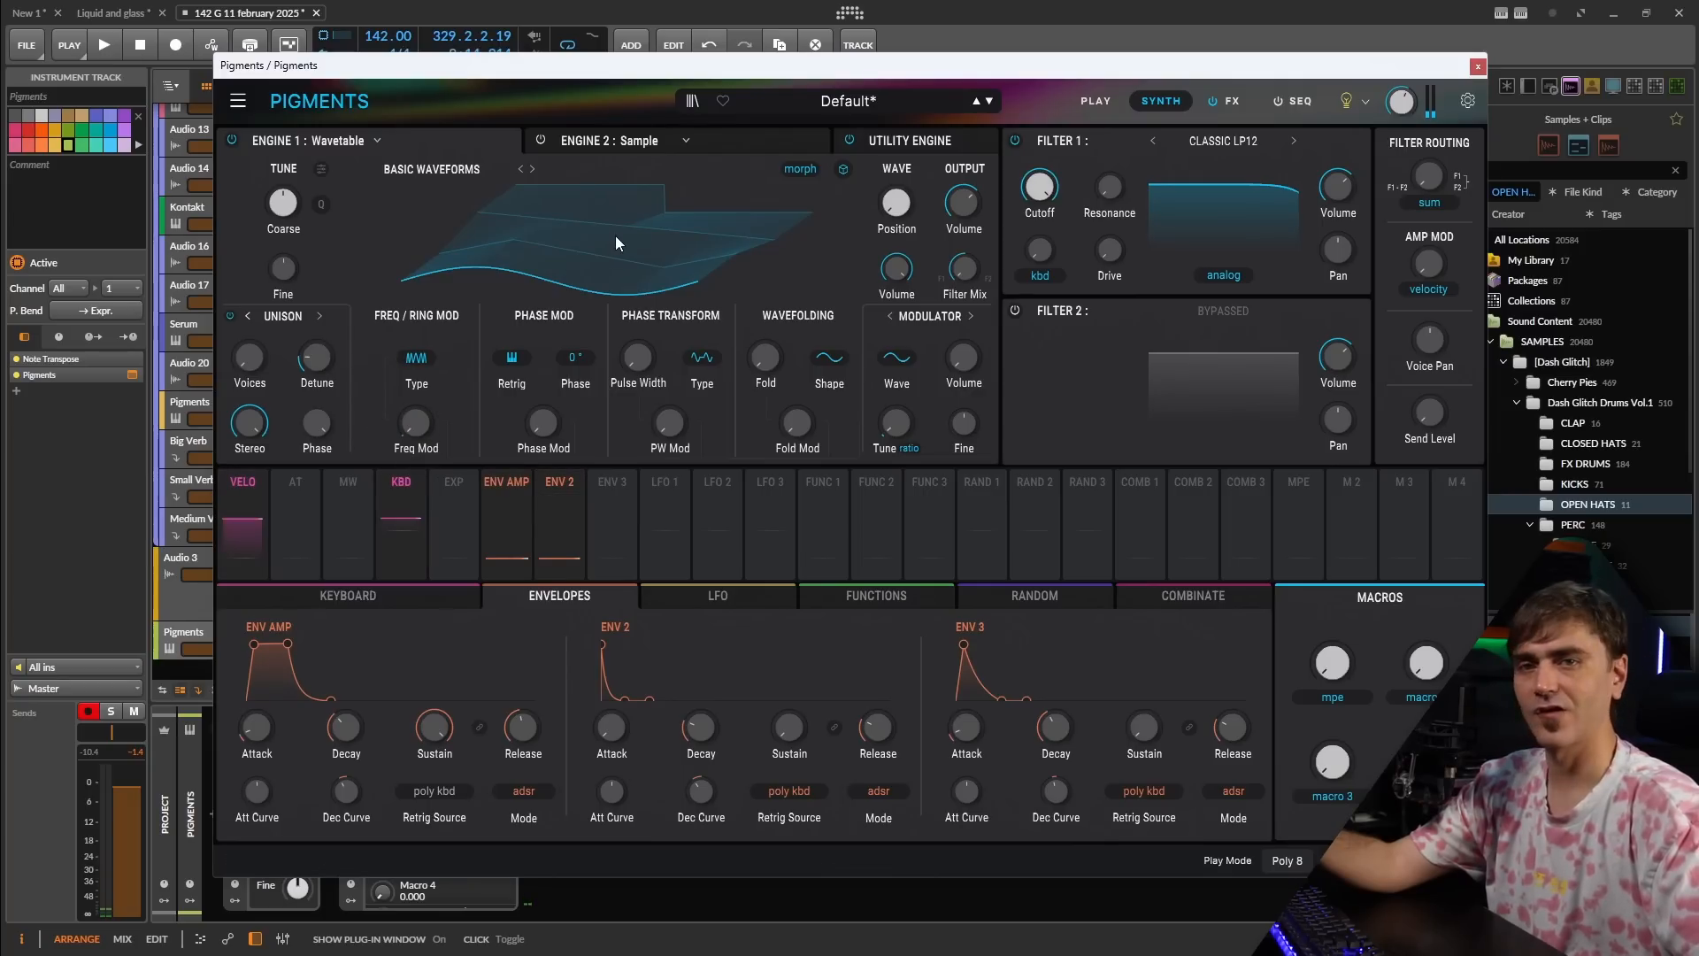
pyautogui.moveTo(911, 437)
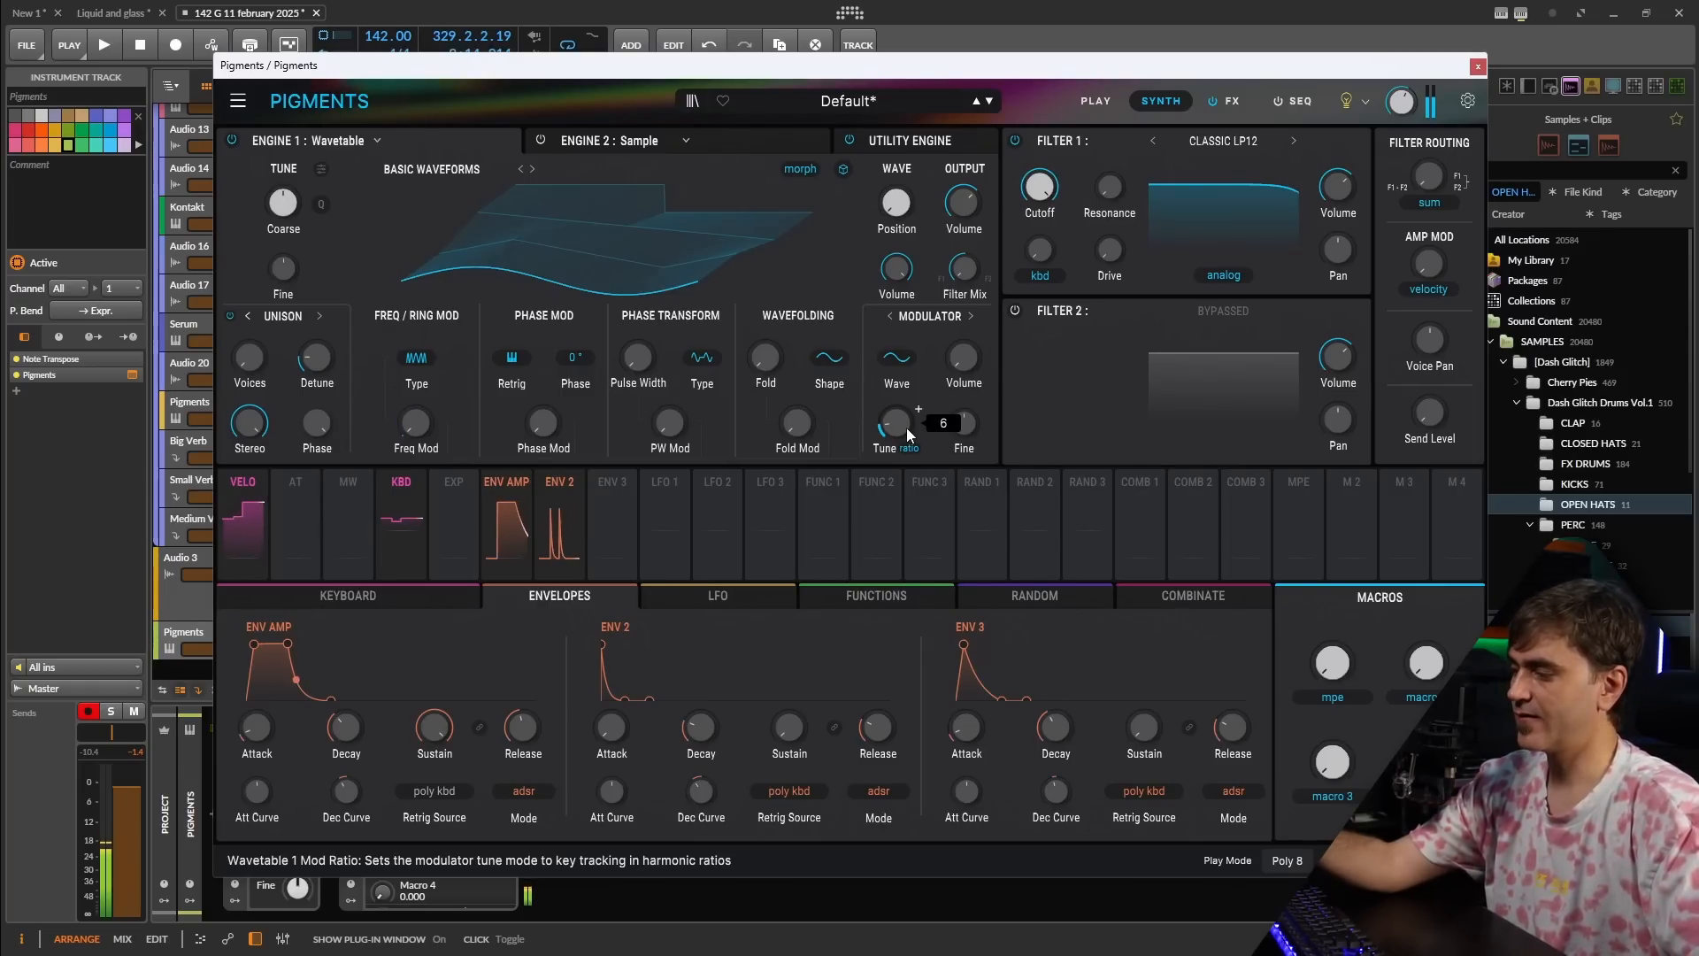
pyautogui.moveTo(704, 729); pyautogui.dragTo(705, 716)
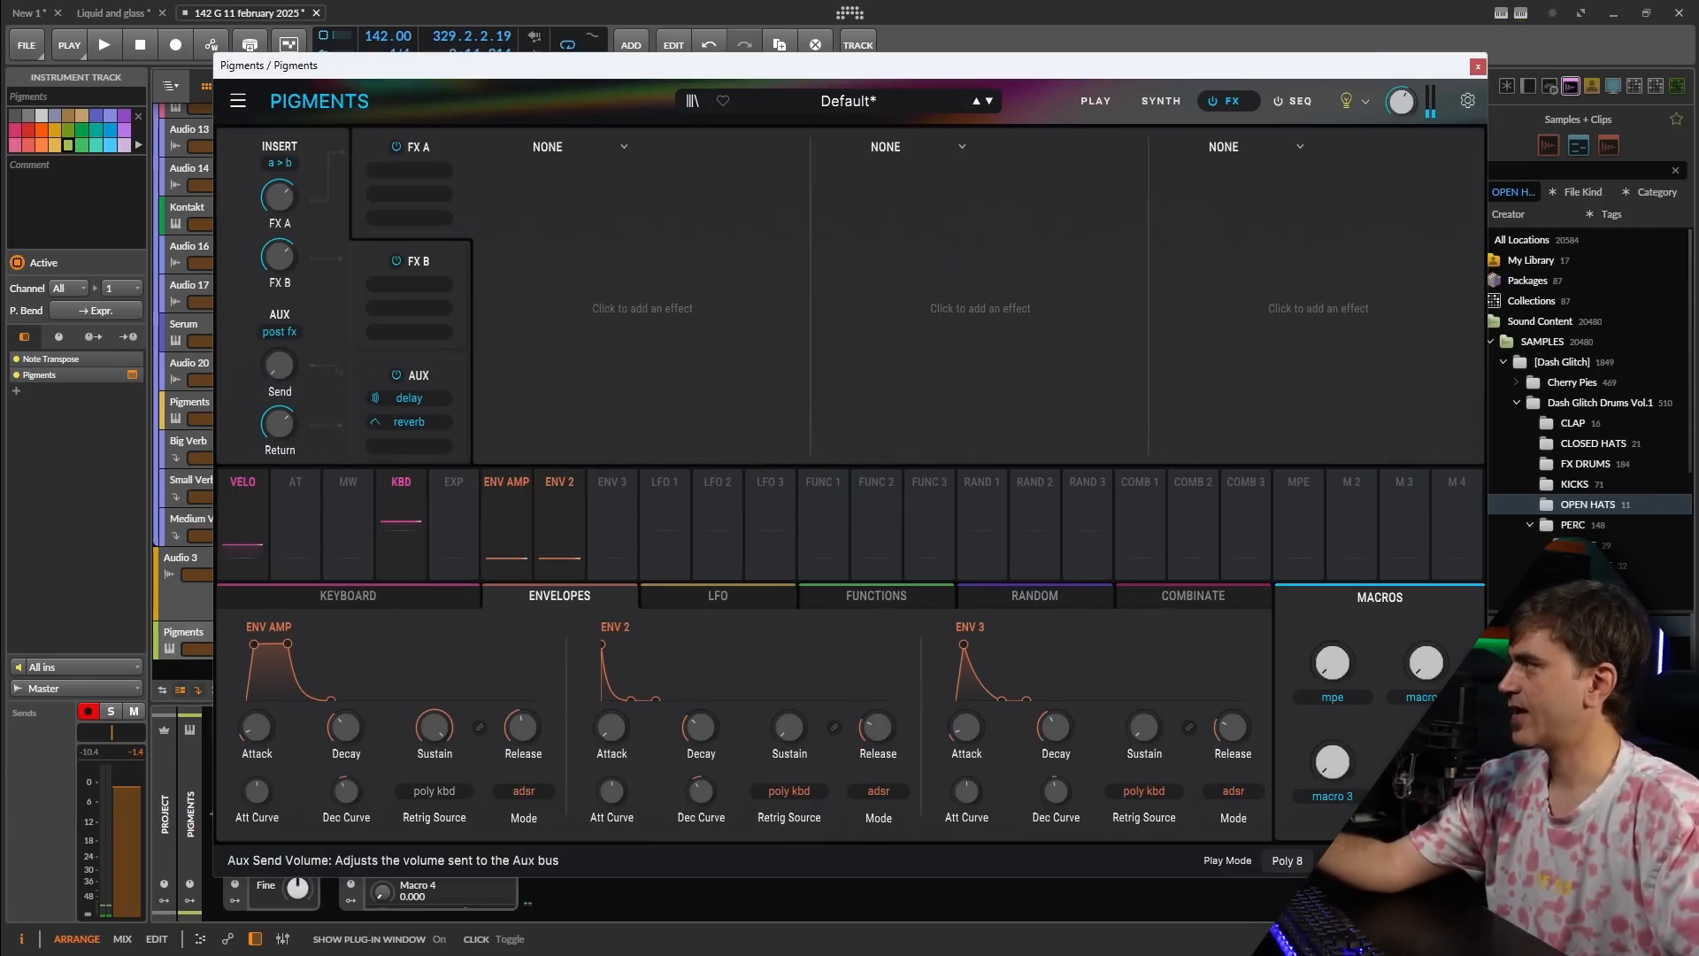
# - Raise the aux send to the delay and reverb, and lower the amp envelope's sustain
pyautogui.moveTo(276, 376); pyautogui.dragTo(276, 364)
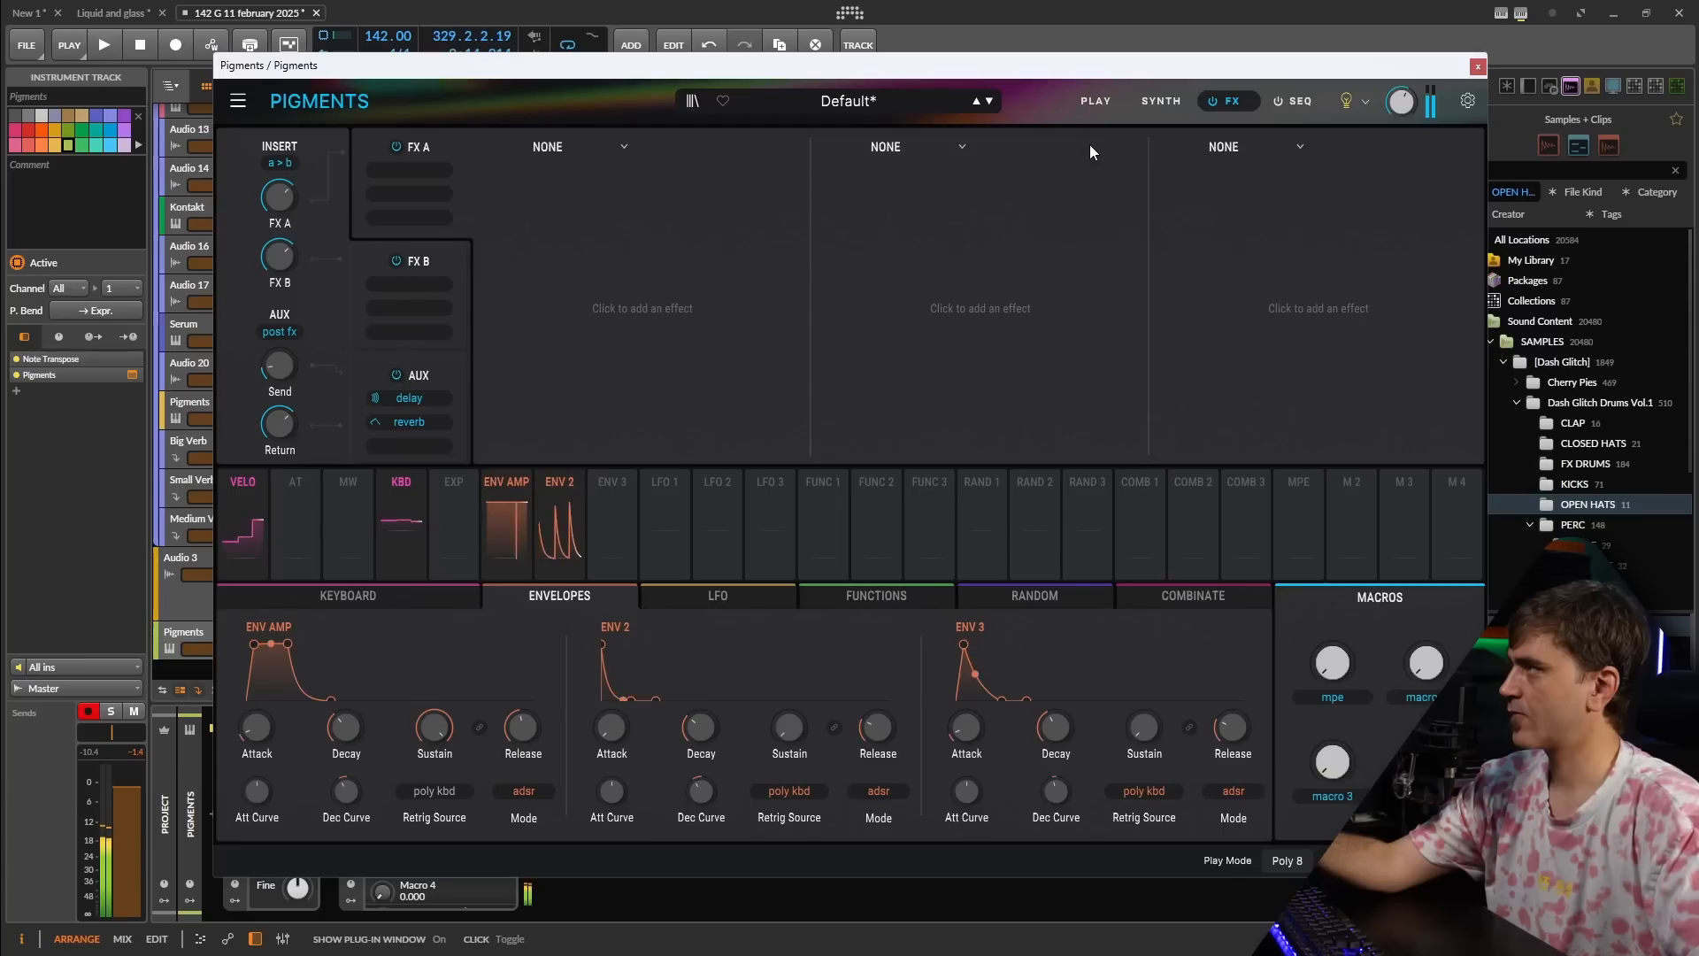
pyautogui.click(1168, 102)
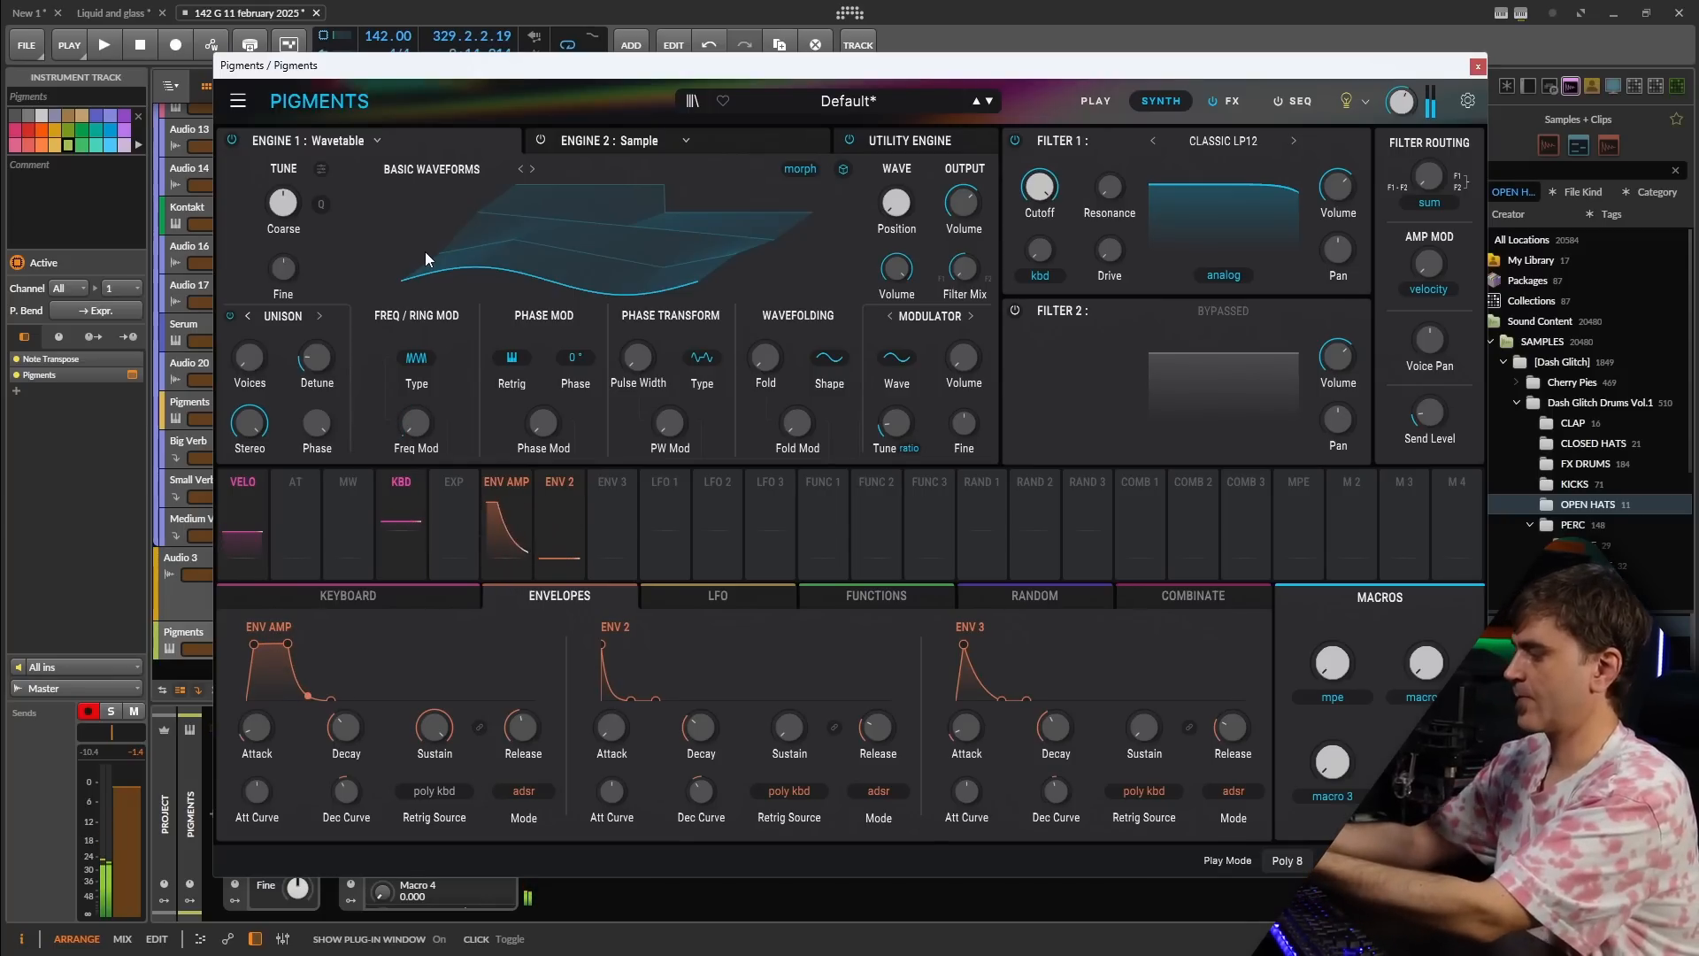
pyautogui.moveTo(433, 727); pyautogui.dragTo(434, 739)
pyautogui.moveTo(442, 725)
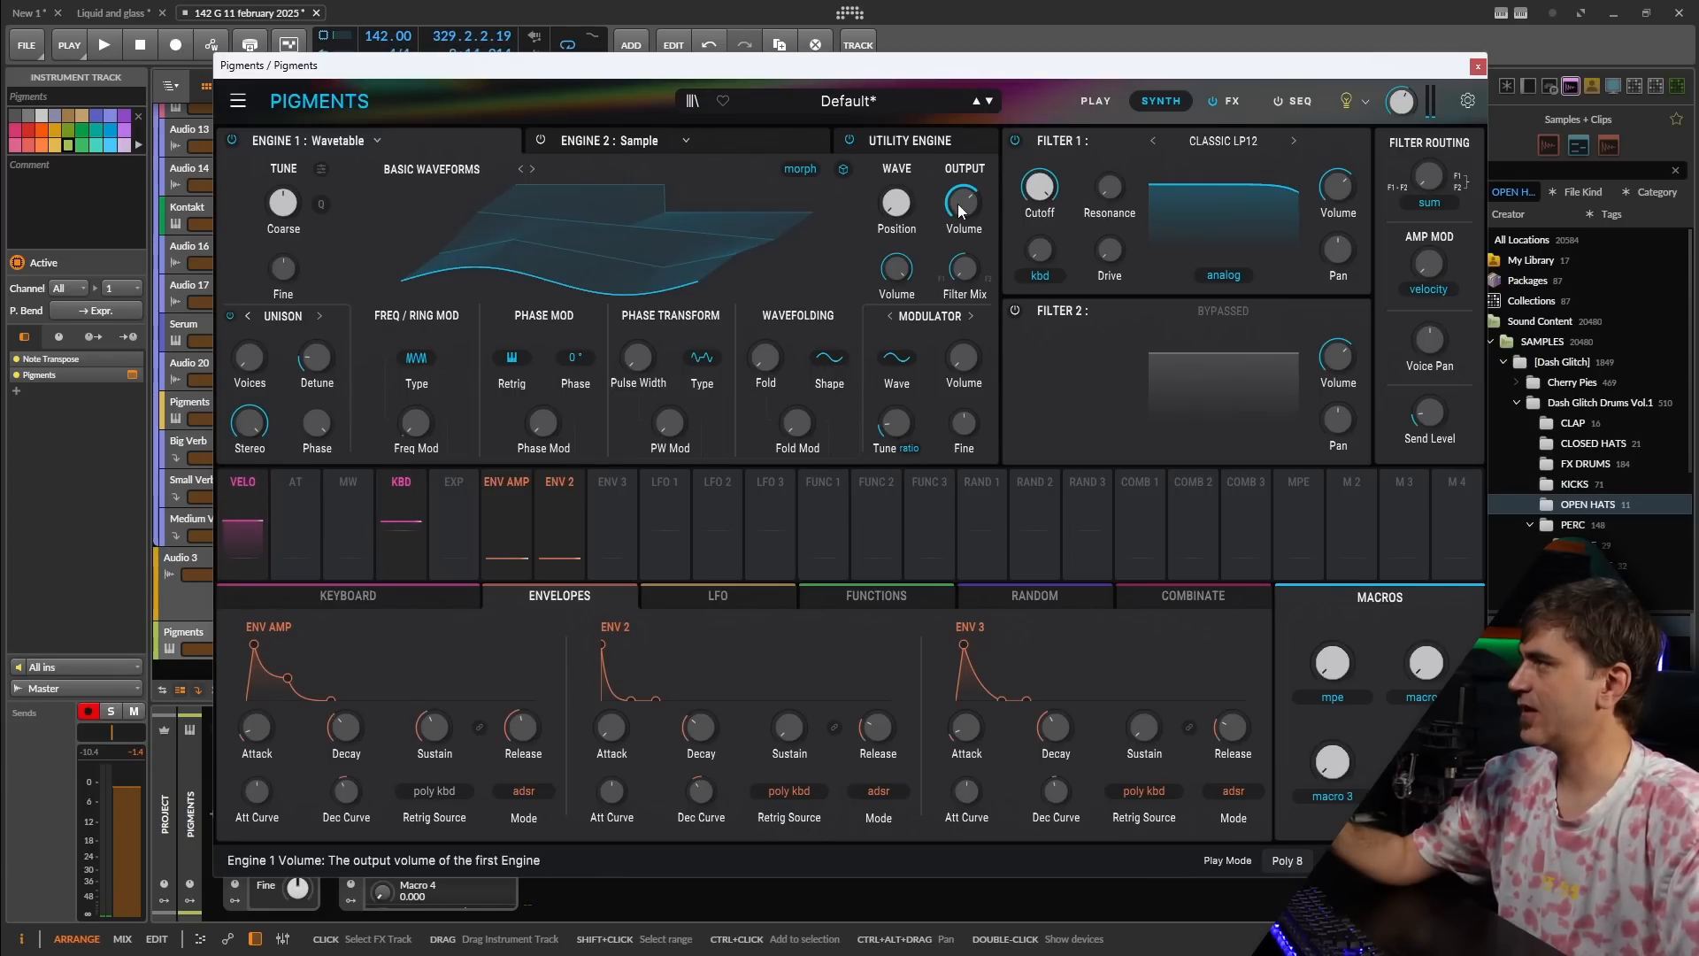
# - Turn Engine 1's output volume down to -70 and modulate it with velocity at 0.72
pyautogui.click(243, 514)
pyautogui.moveTo(964, 204); pyautogui.dragTo(964, 181)
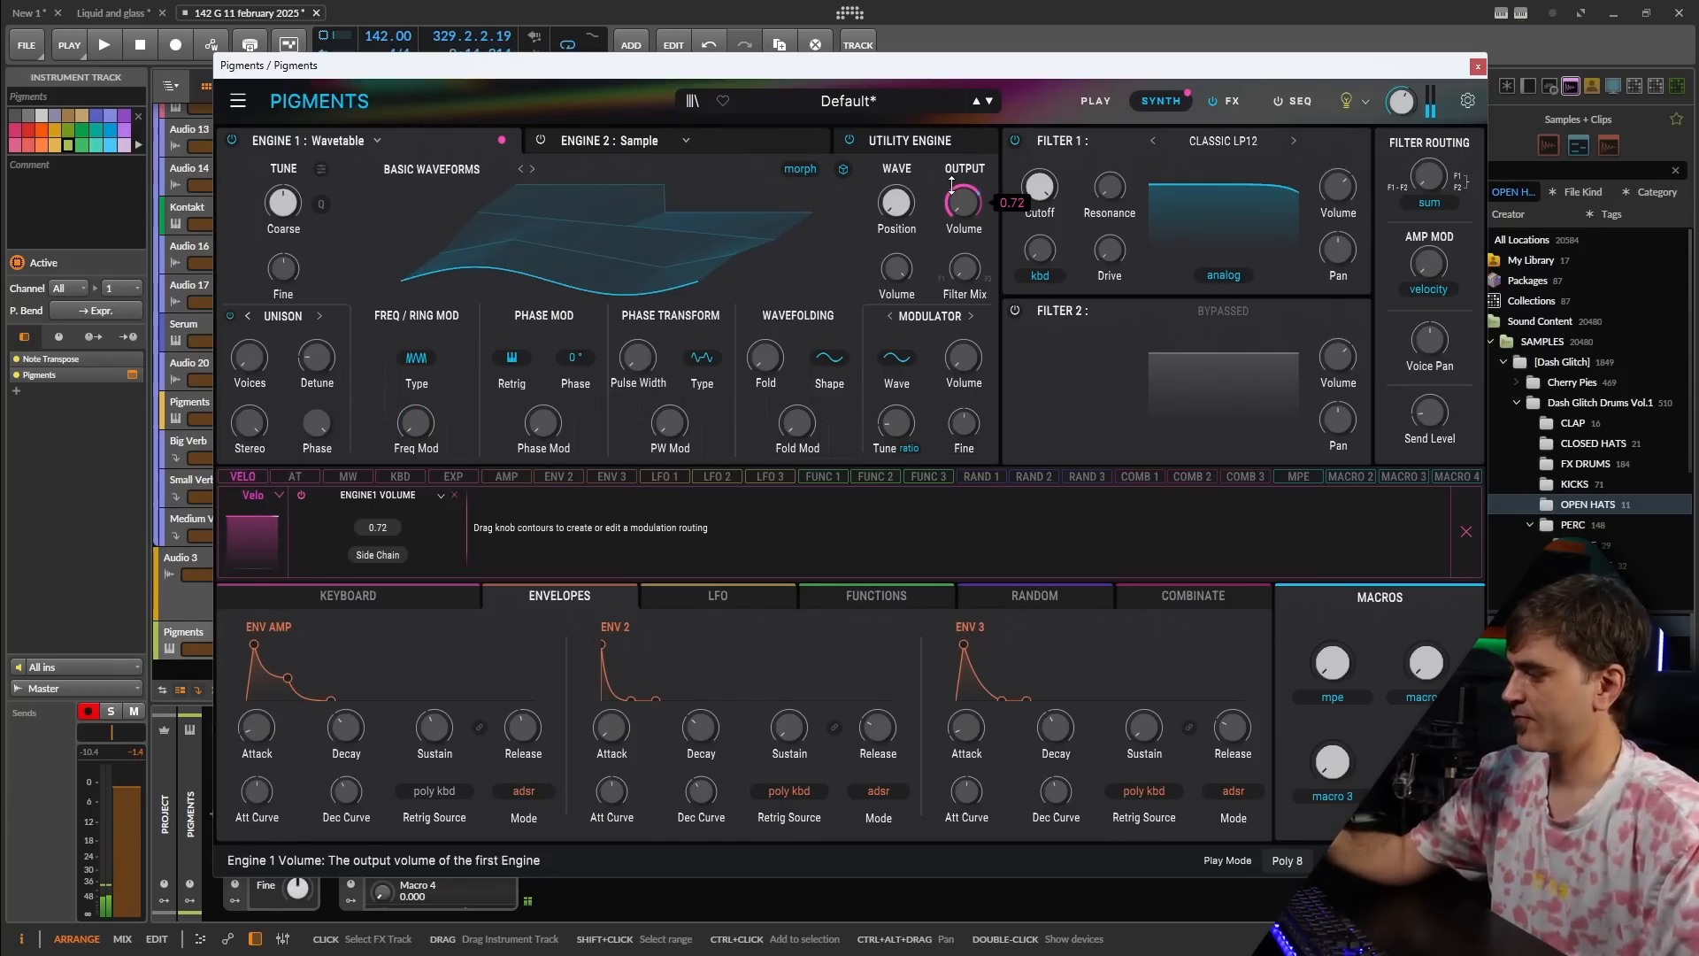
pyautogui.click(1474, 68)
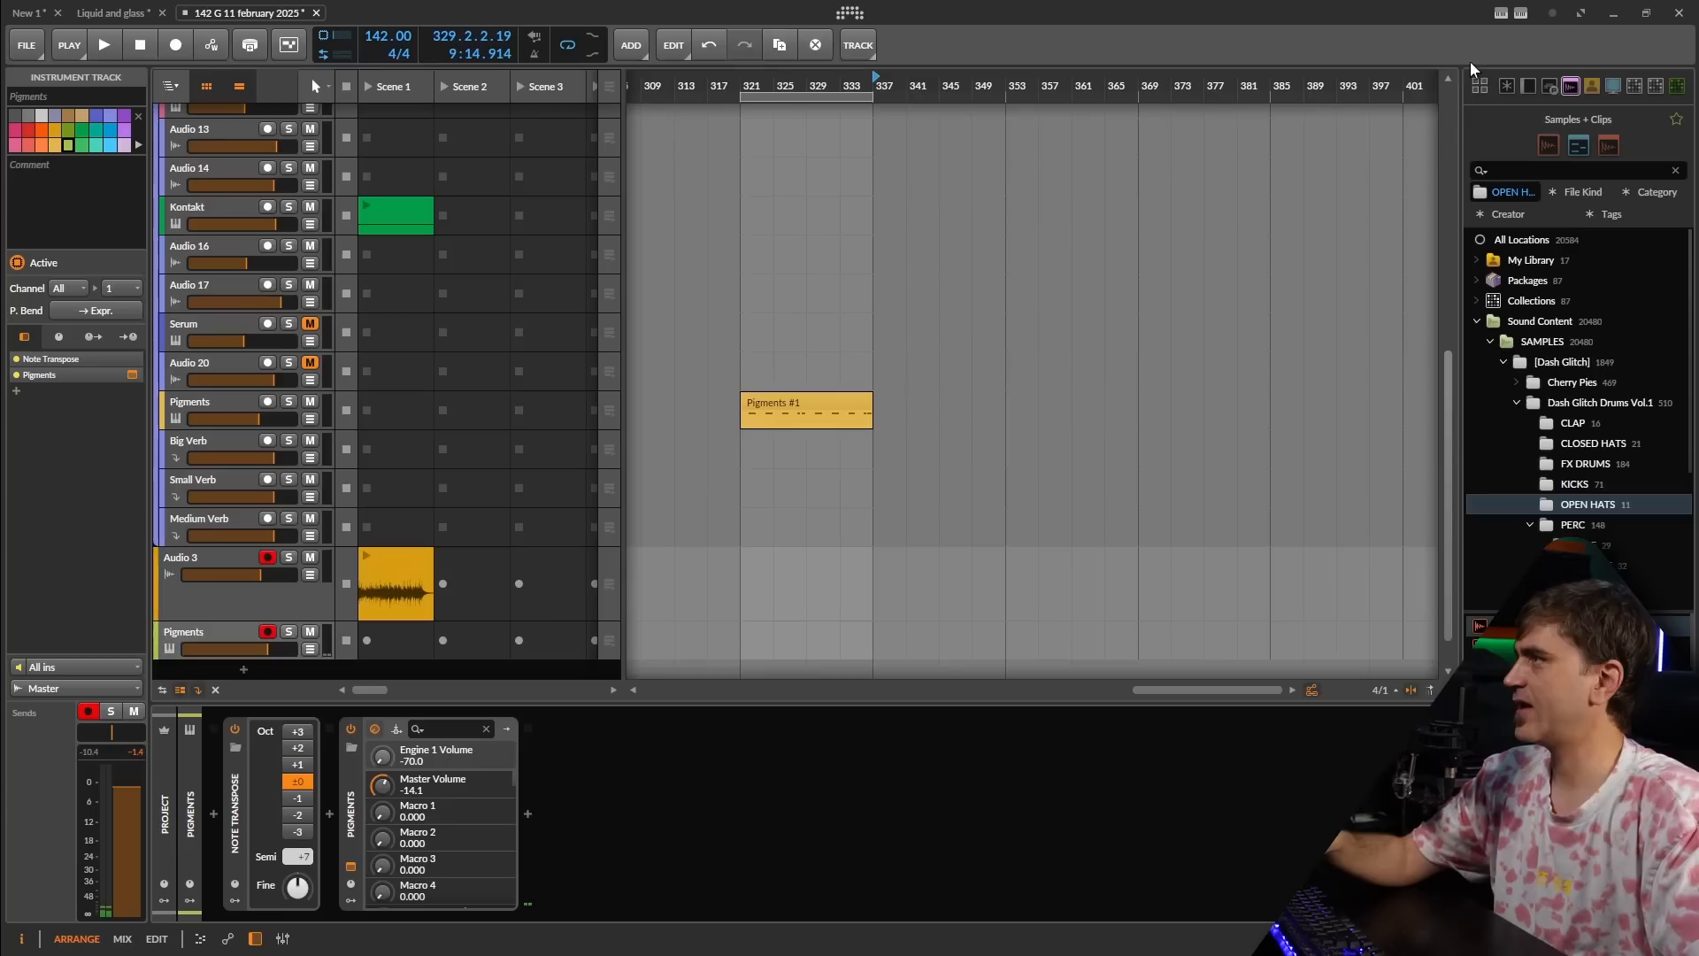
# - Create a one-bar clip with a seven-note melody in Scene 1 of the new Pigments track, and return to its devices
pyautogui.doubleClick(387, 644)
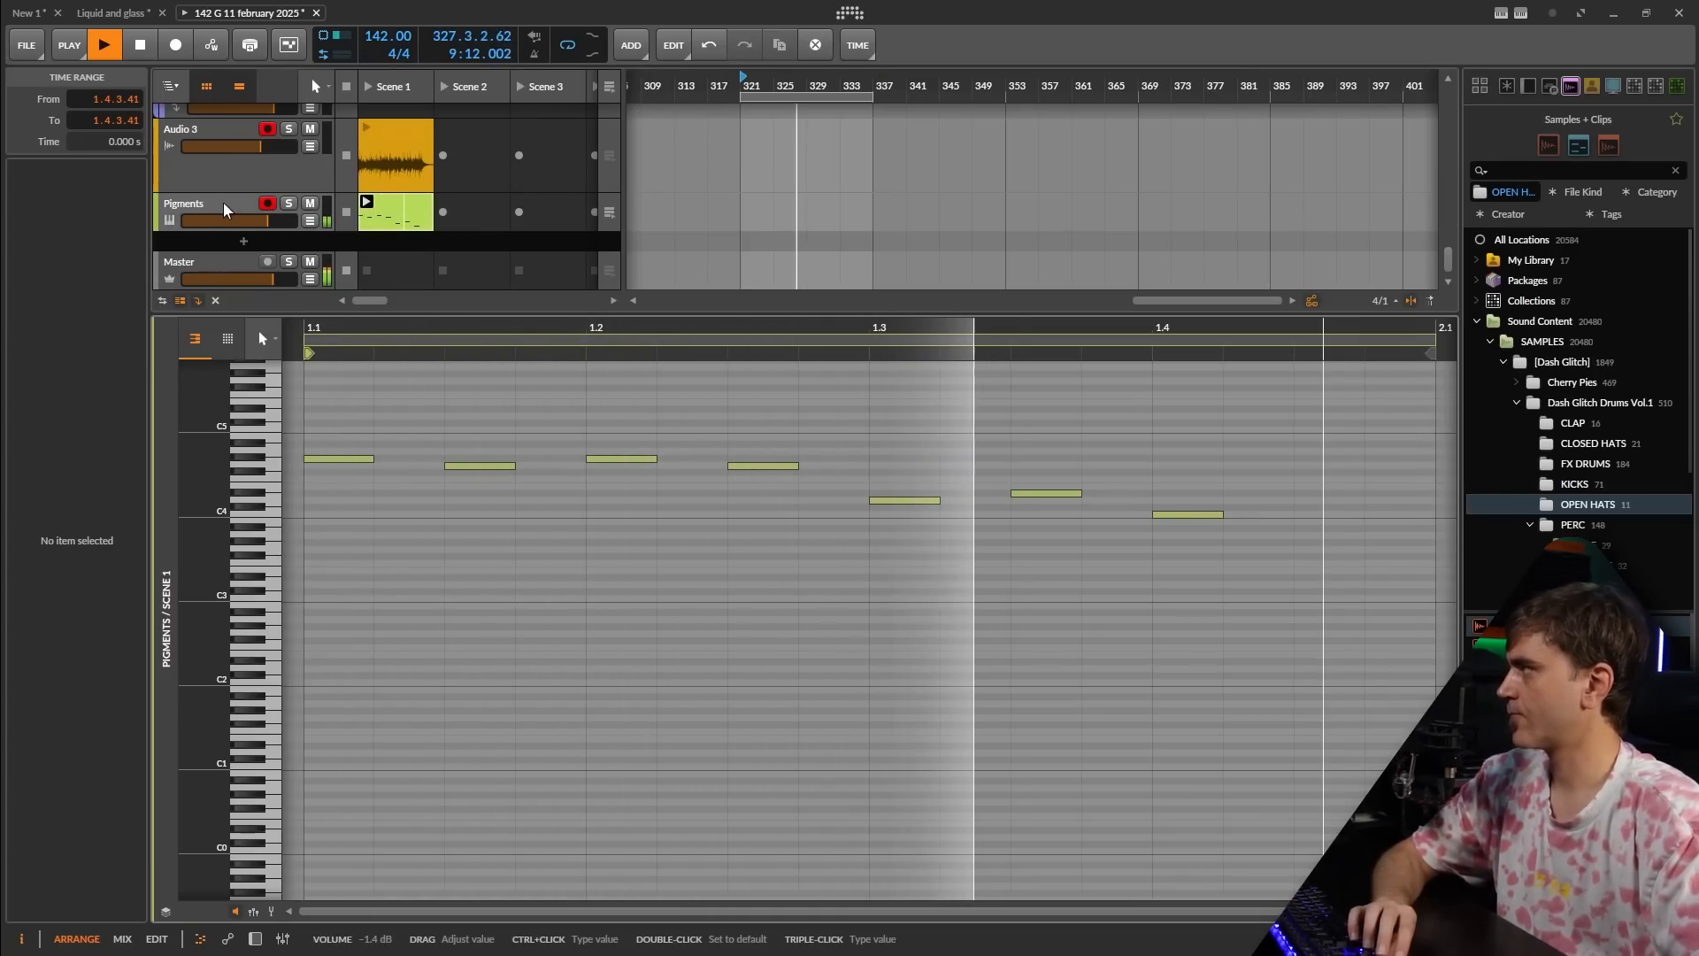
pyautogui.click(223, 209)
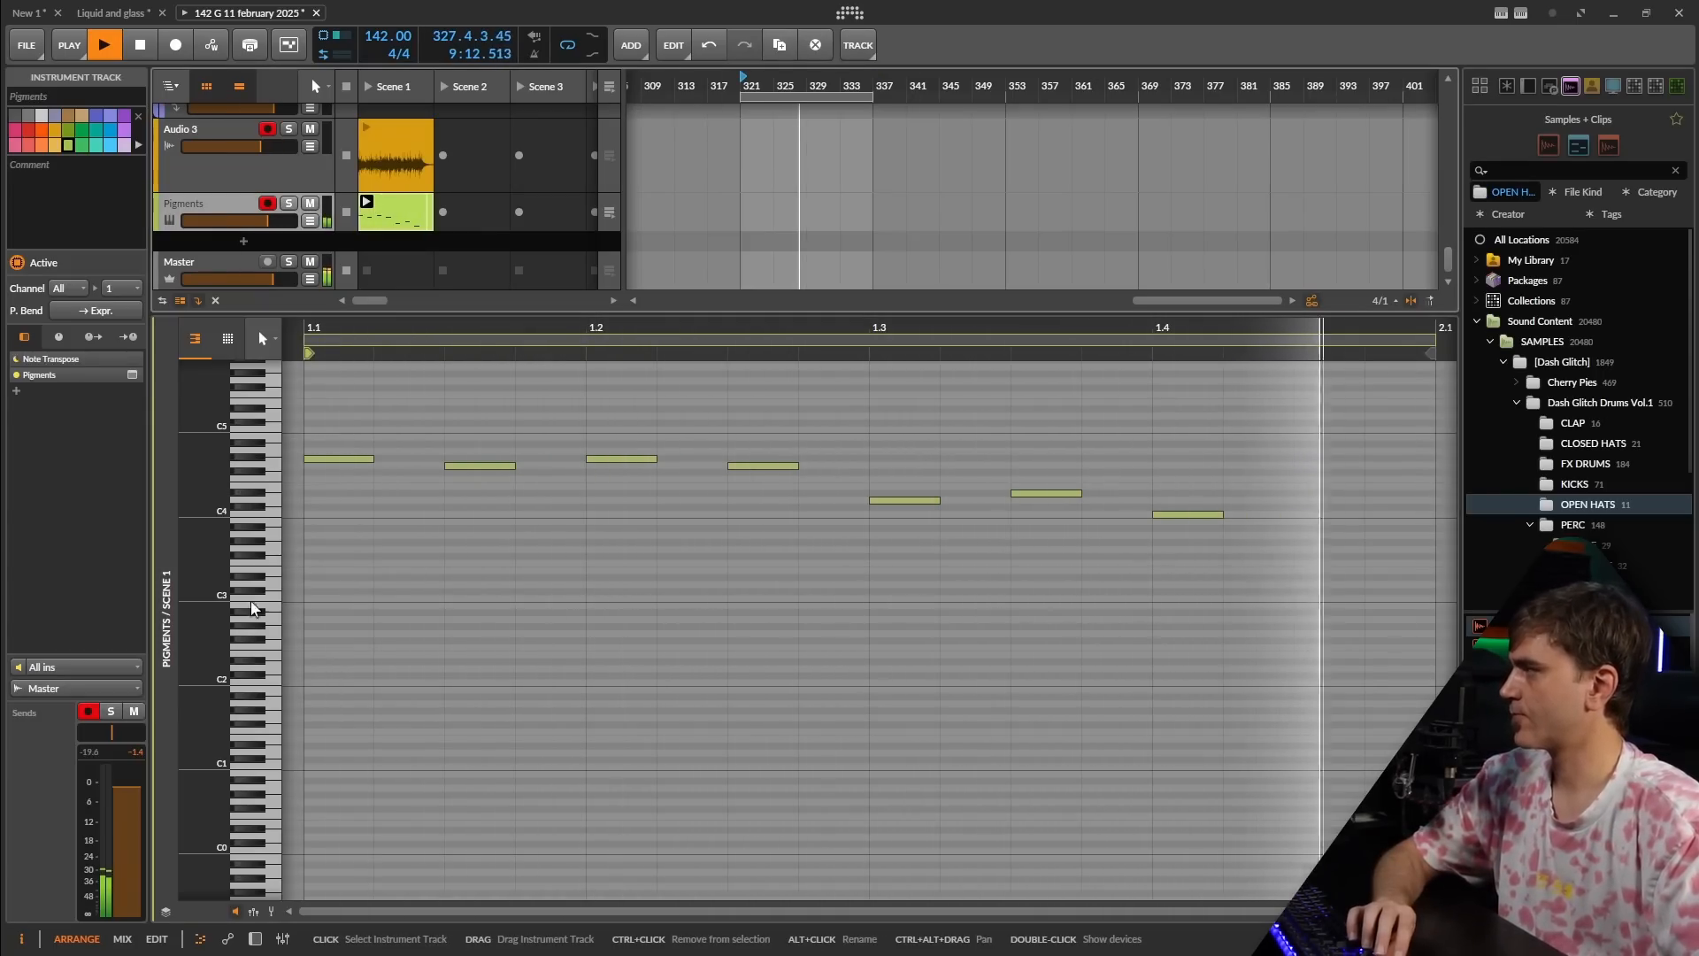
pyautogui.click(256, 939)
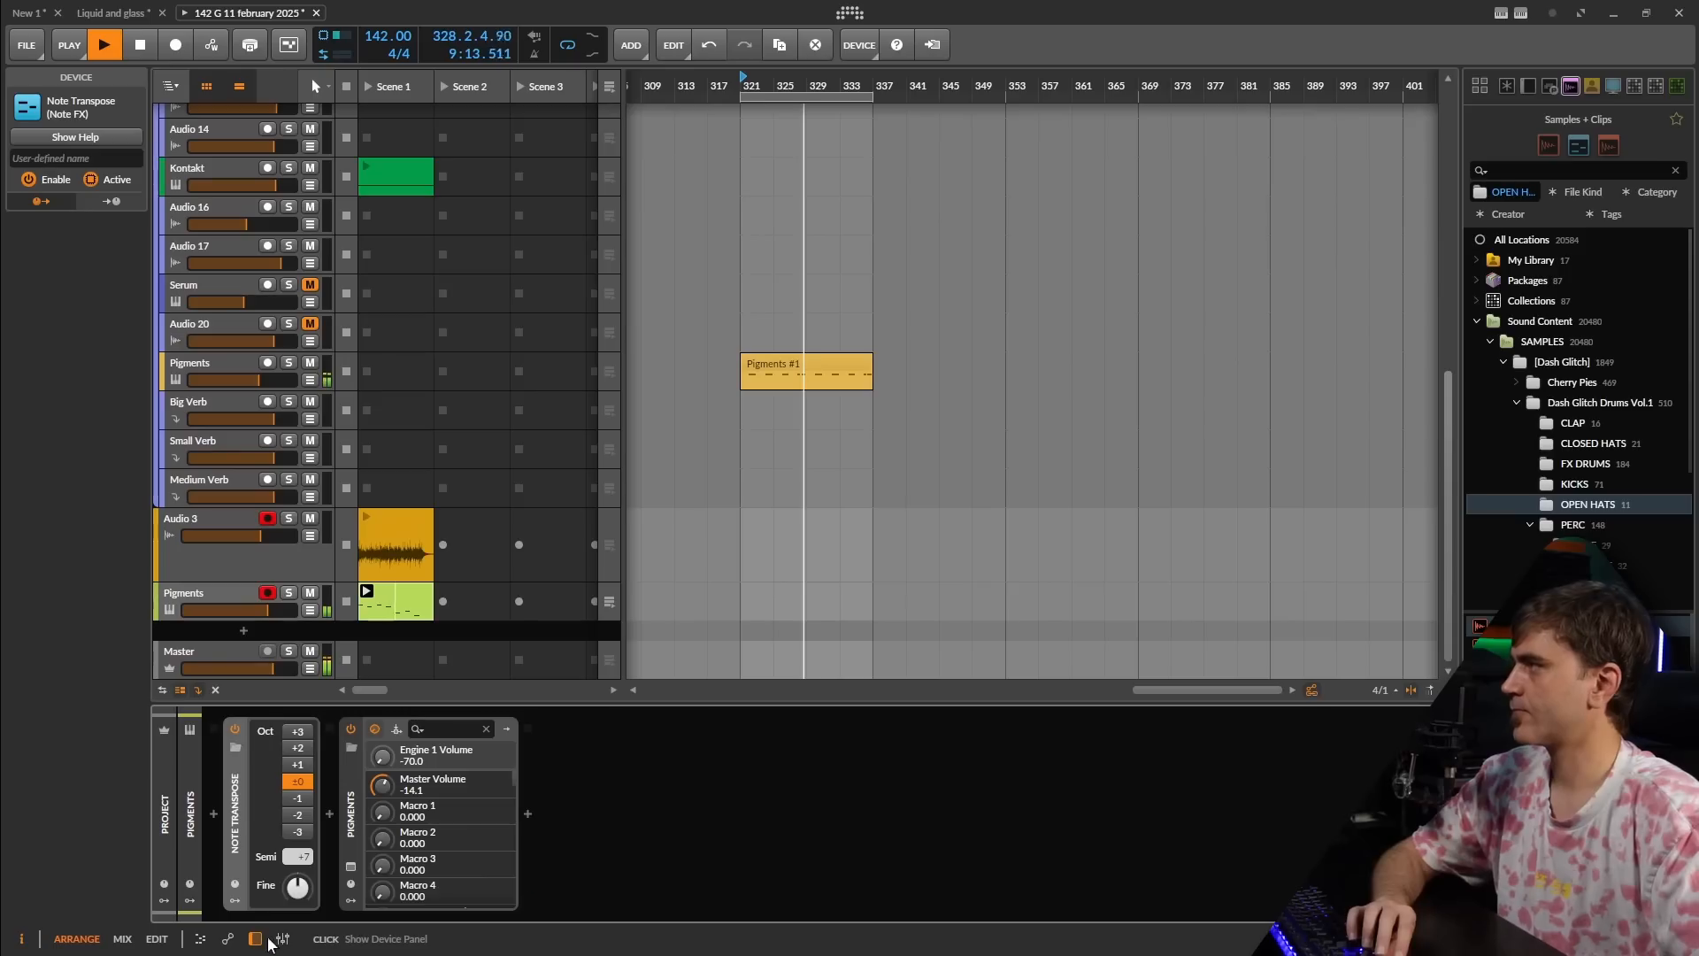
# - Set the new Pigments instrument's master volume to -10.9 dB
pyautogui.click(351, 866)
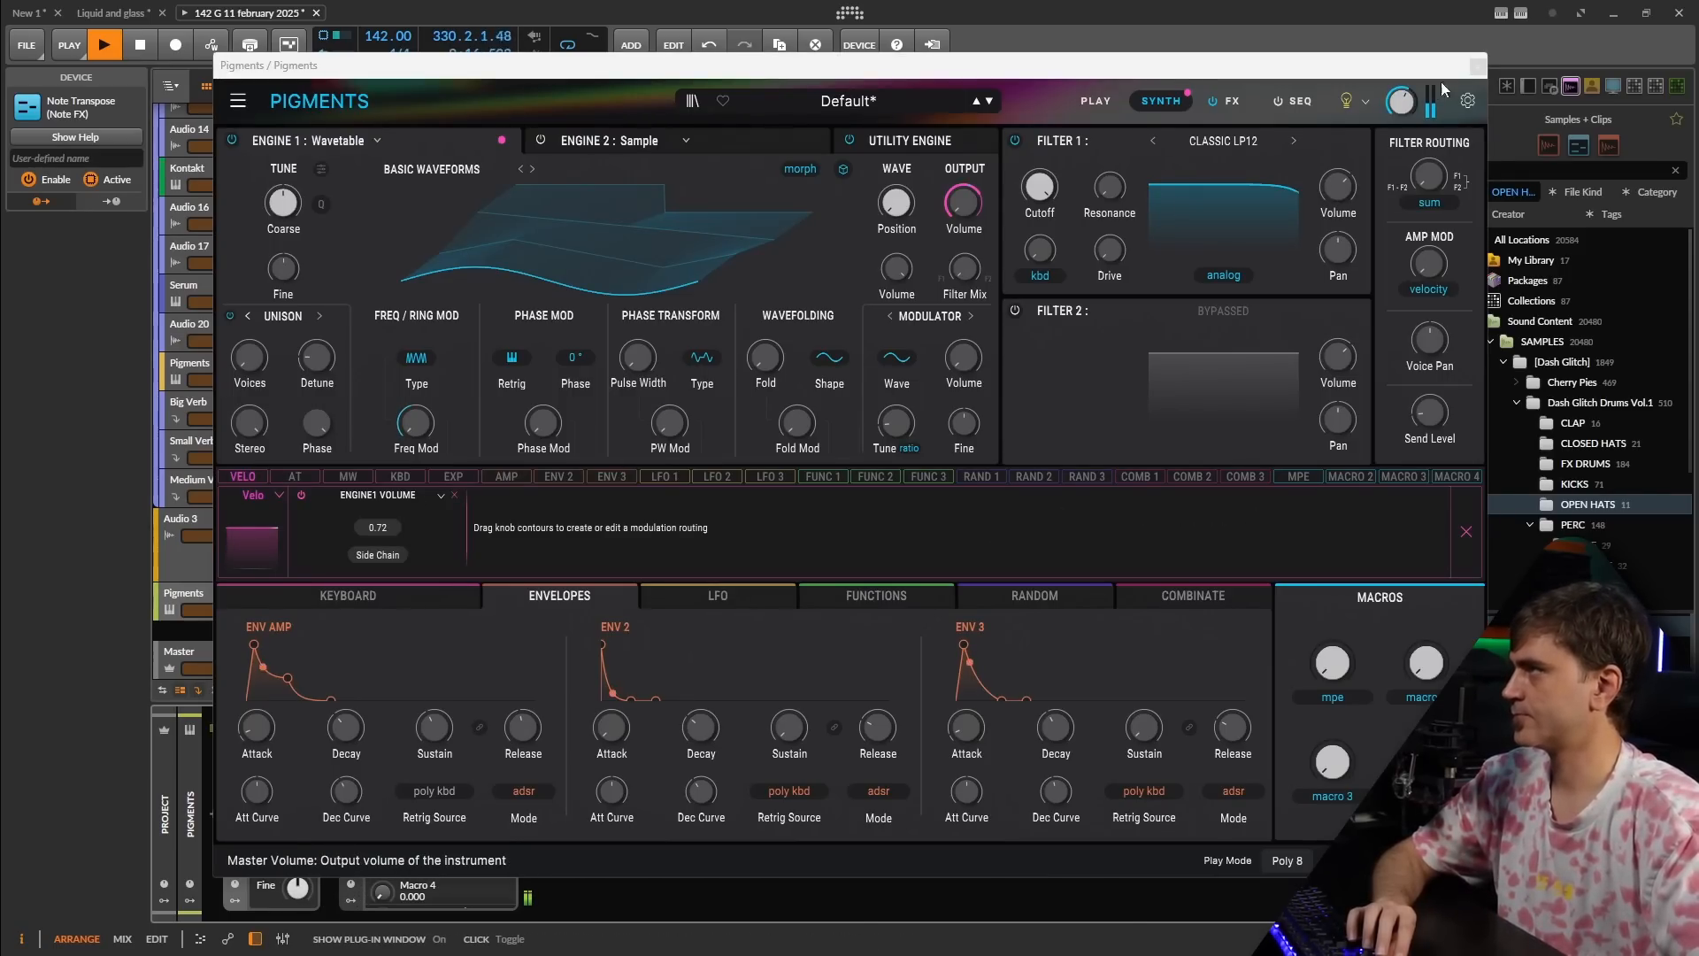
pyautogui.click(1477, 68)
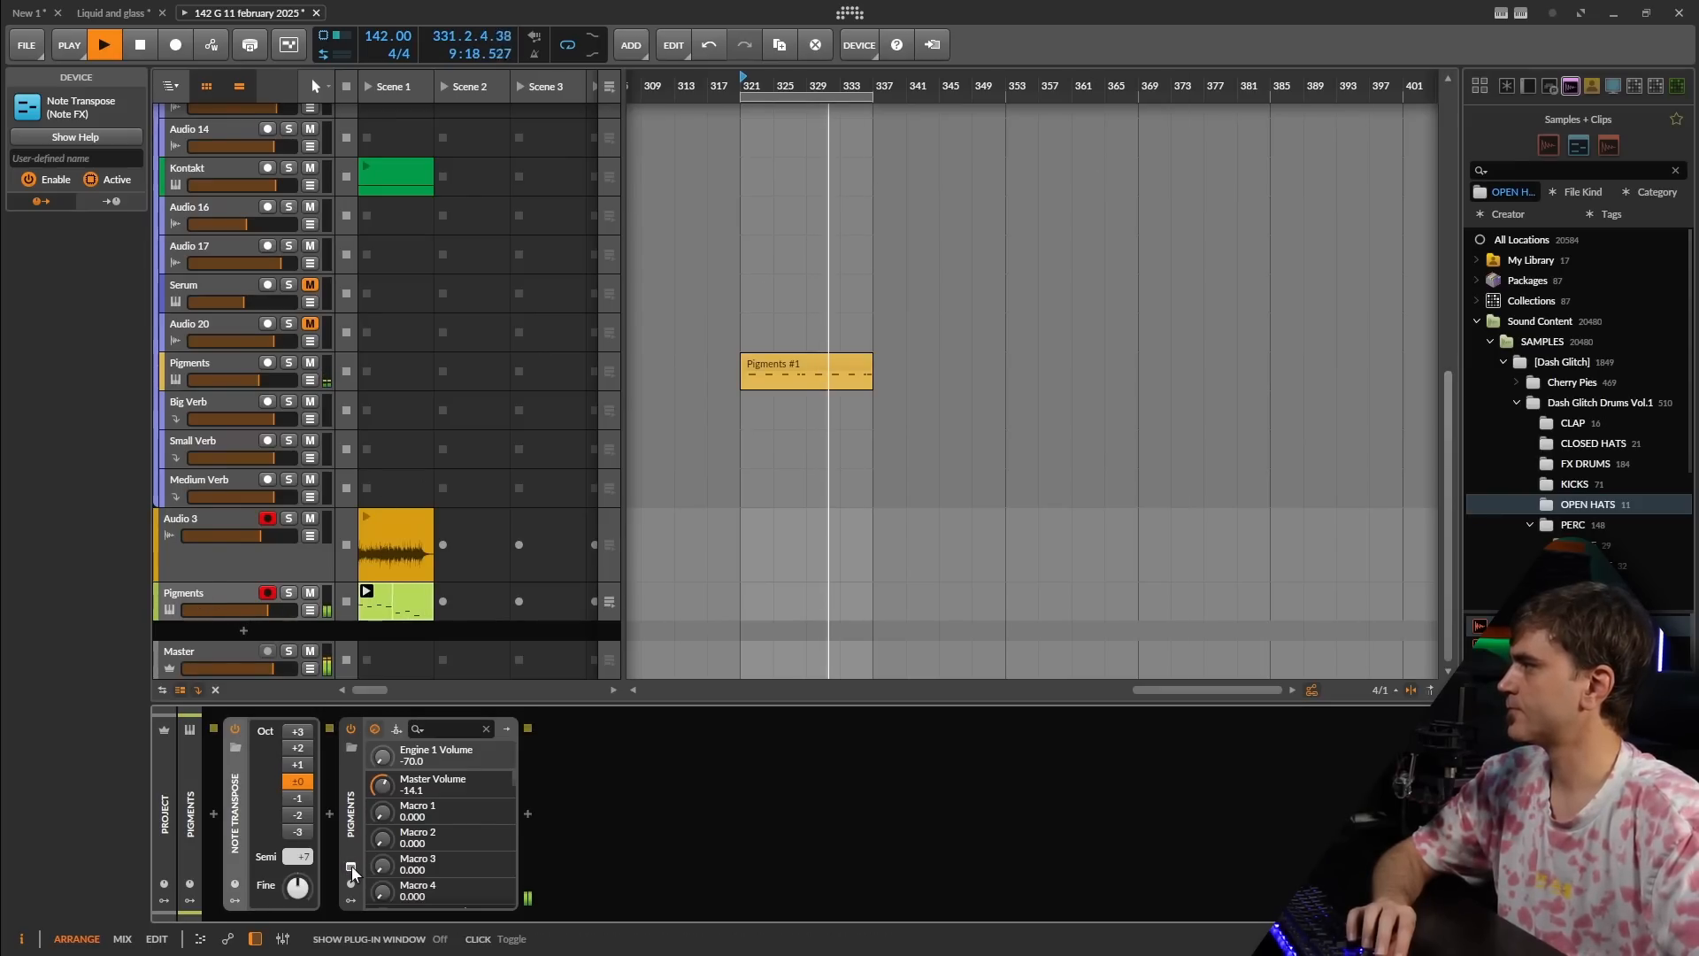
pyautogui.click(352, 866)
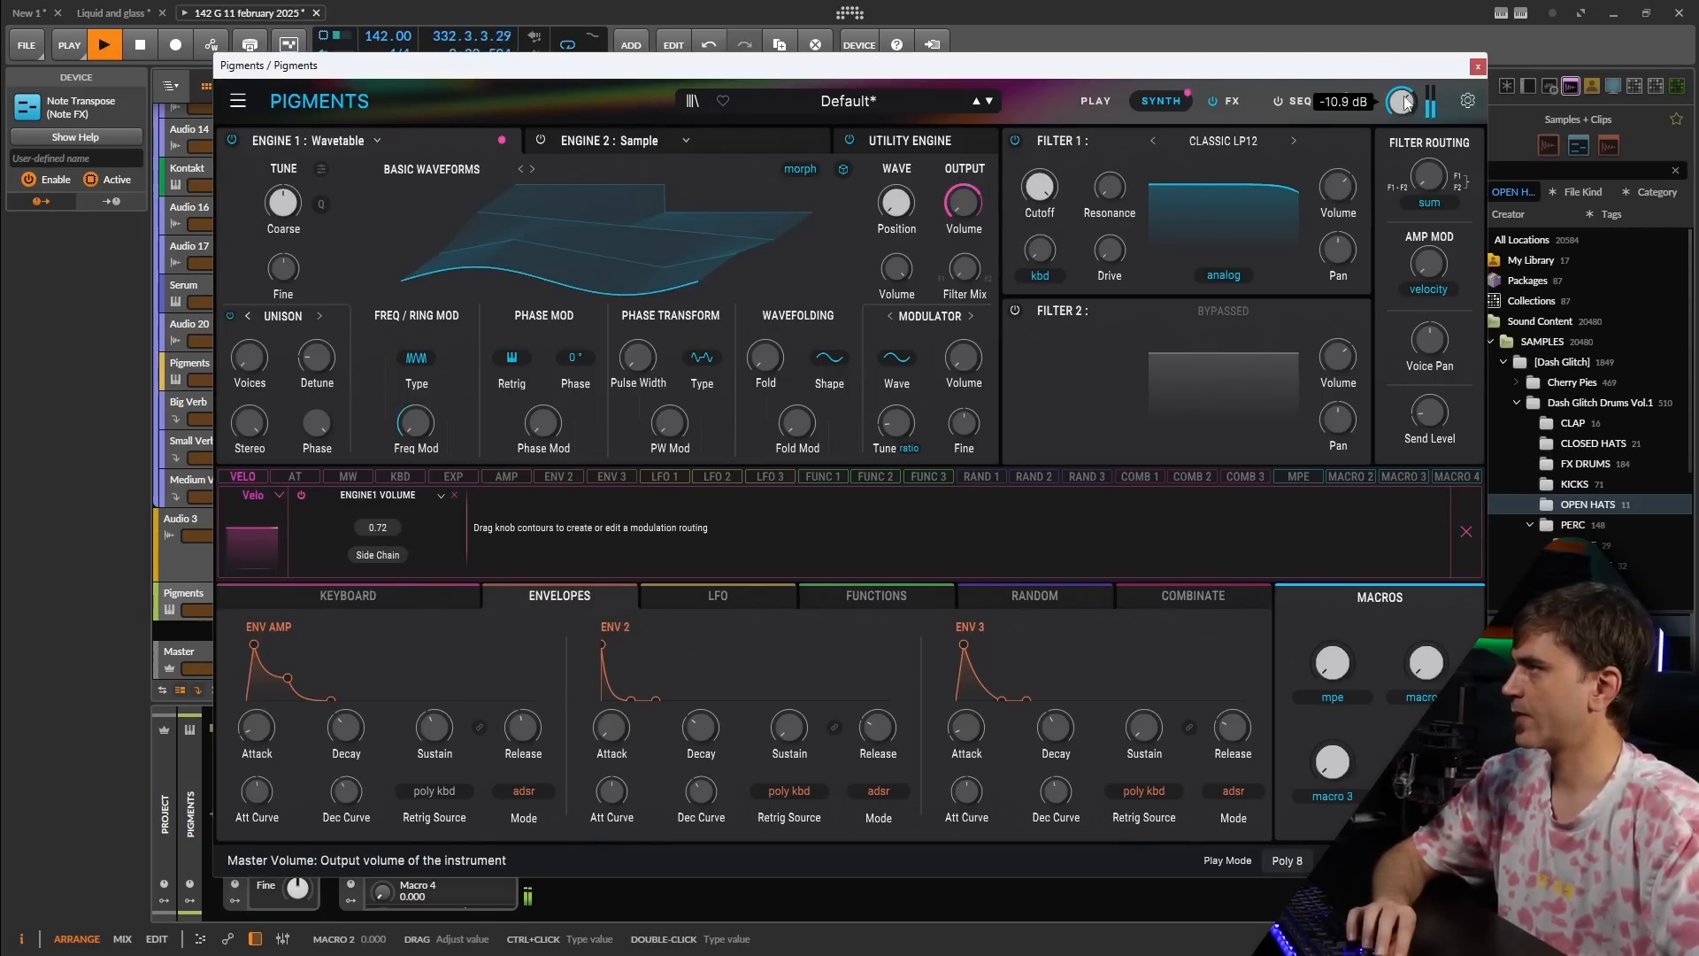
pyautogui.click(1478, 67)
# - Vary the clip's velocities: first G4 57.9%, second G#4 86.4%, last C4 88.6%, with the second G4 and the D#4 lowered
pyautogui.doubleClick(377, 595)
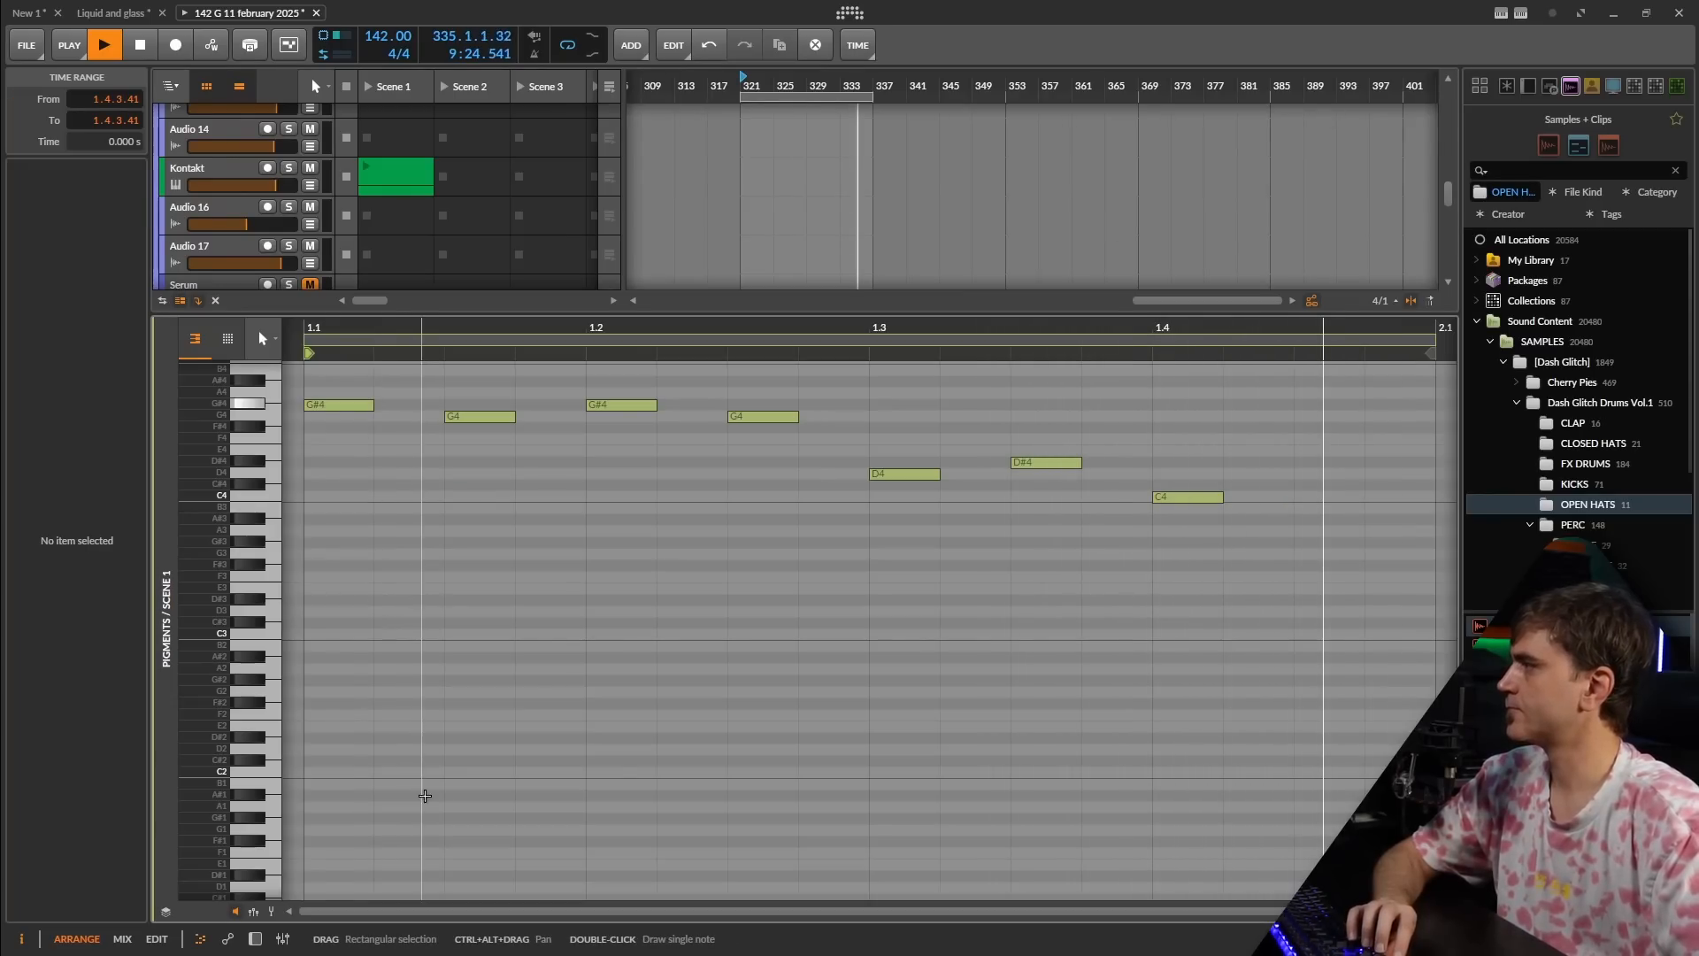
pyautogui.click(253, 912)
pyautogui.moveTo(446, 836)
pyautogui.mouseDown()
pyautogui.moveTo(453, 896)
pyautogui.moveTo(450, 849)
pyautogui.mouseUp()
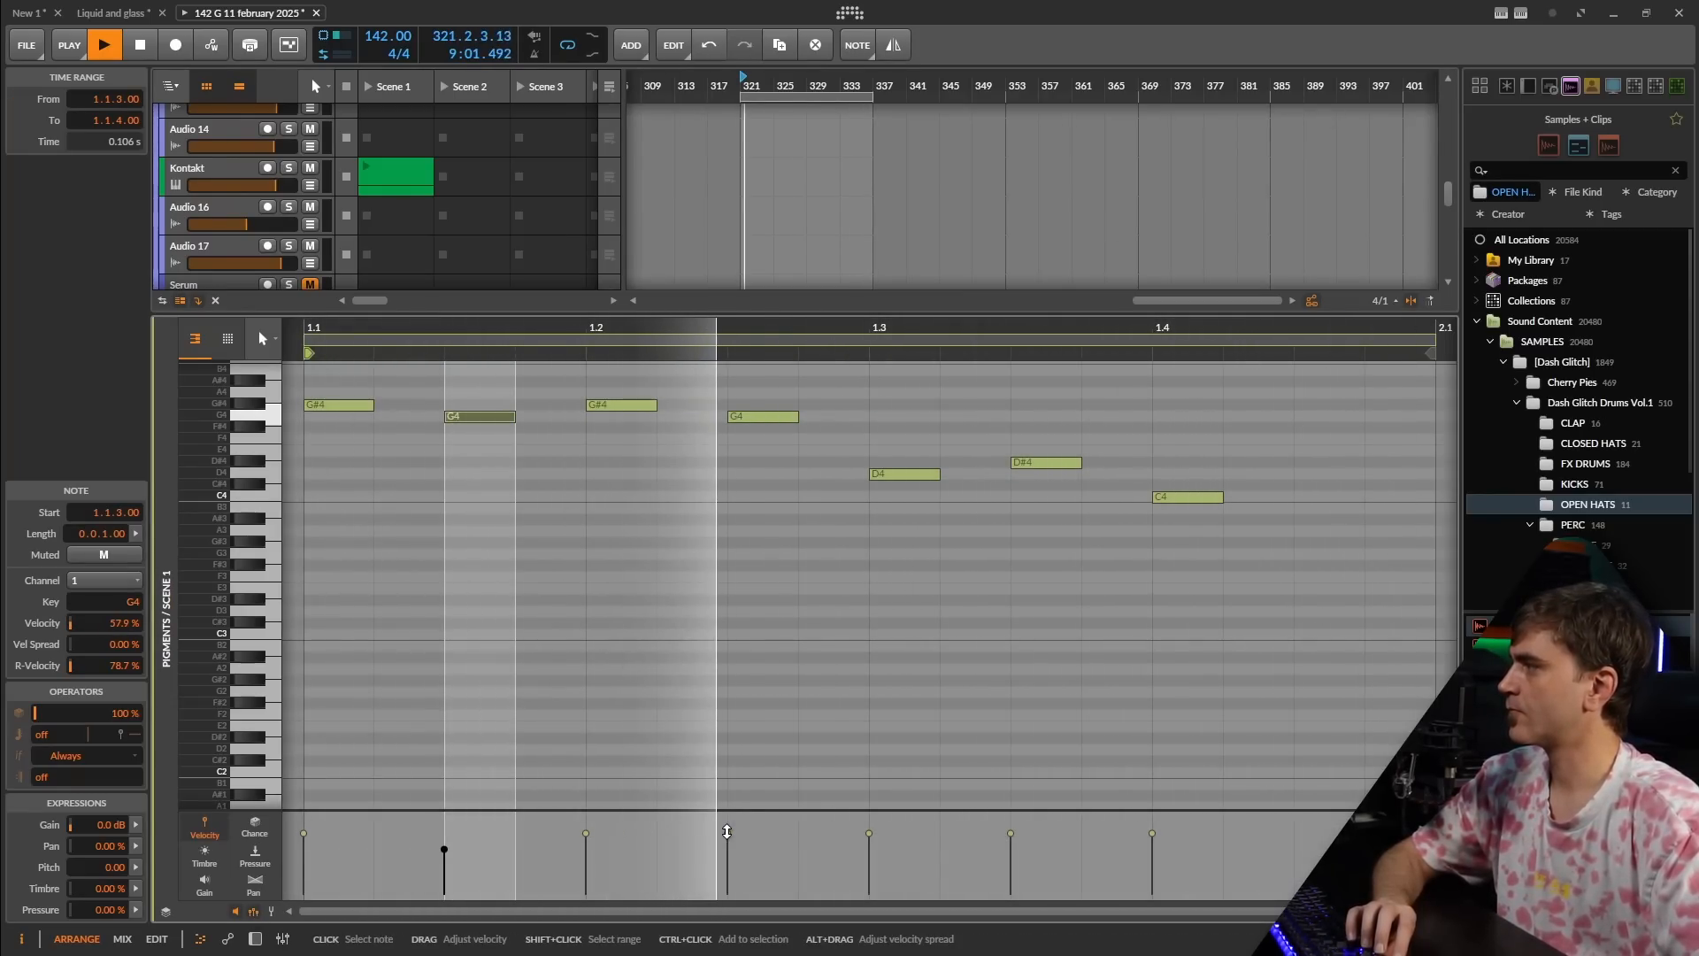
pyautogui.moveTo(727, 832); pyautogui.dragTo(727, 846)
pyautogui.moveTo(586, 833); pyautogui.dragTo(585, 827)
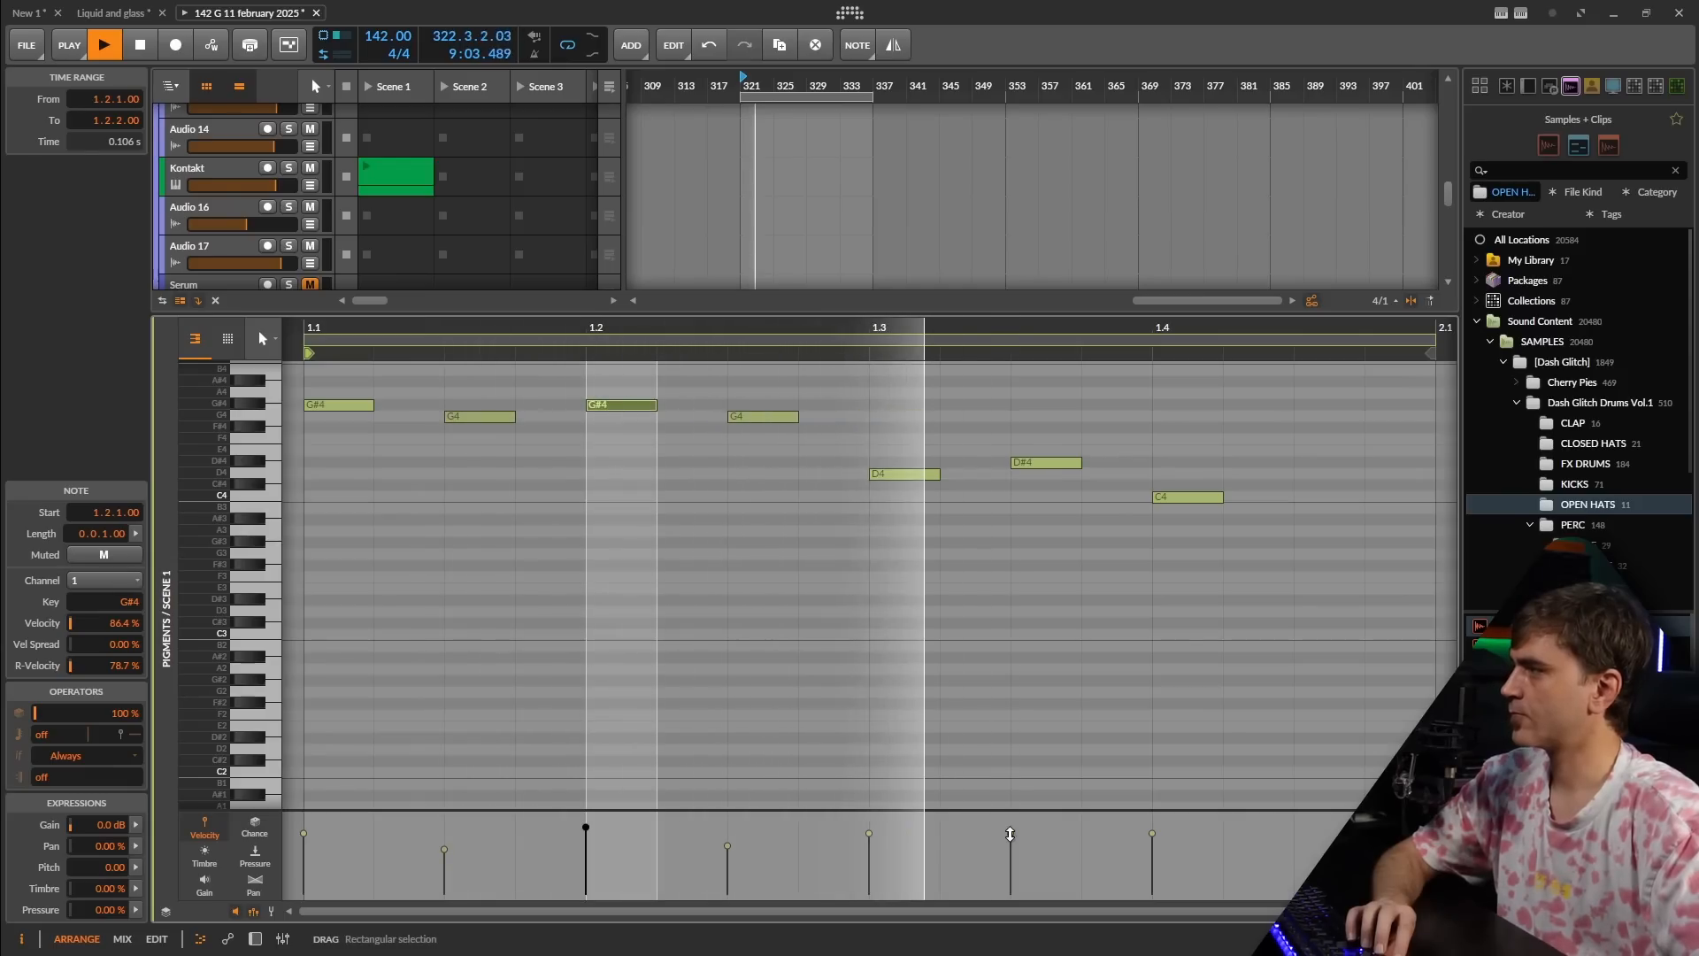
pyautogui.moveTo(1009, 834); pyautogui.dragTo(1010, 862)
pyautogui.moveTo(1151, 833); pyautogui.dragTo(1152, 825)
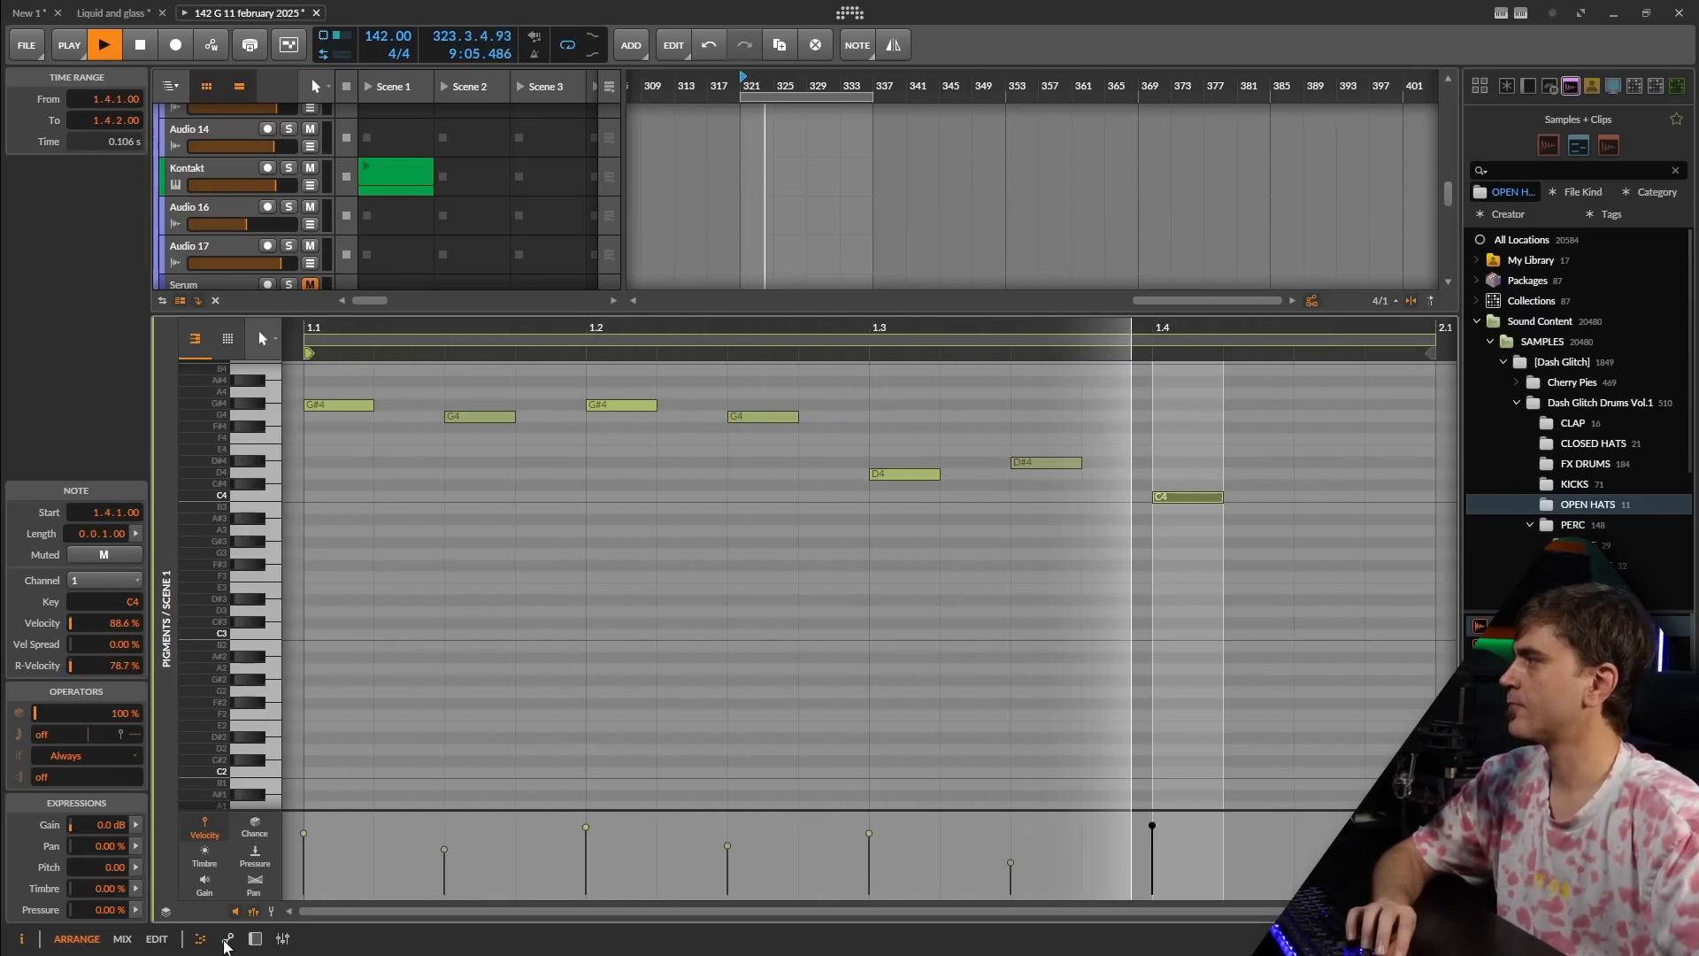
# - Reopen the Pigments window, leave the velocity assignment view and shorten the amp envelope's attack to its minimum
pyautogui.click(255, 938)
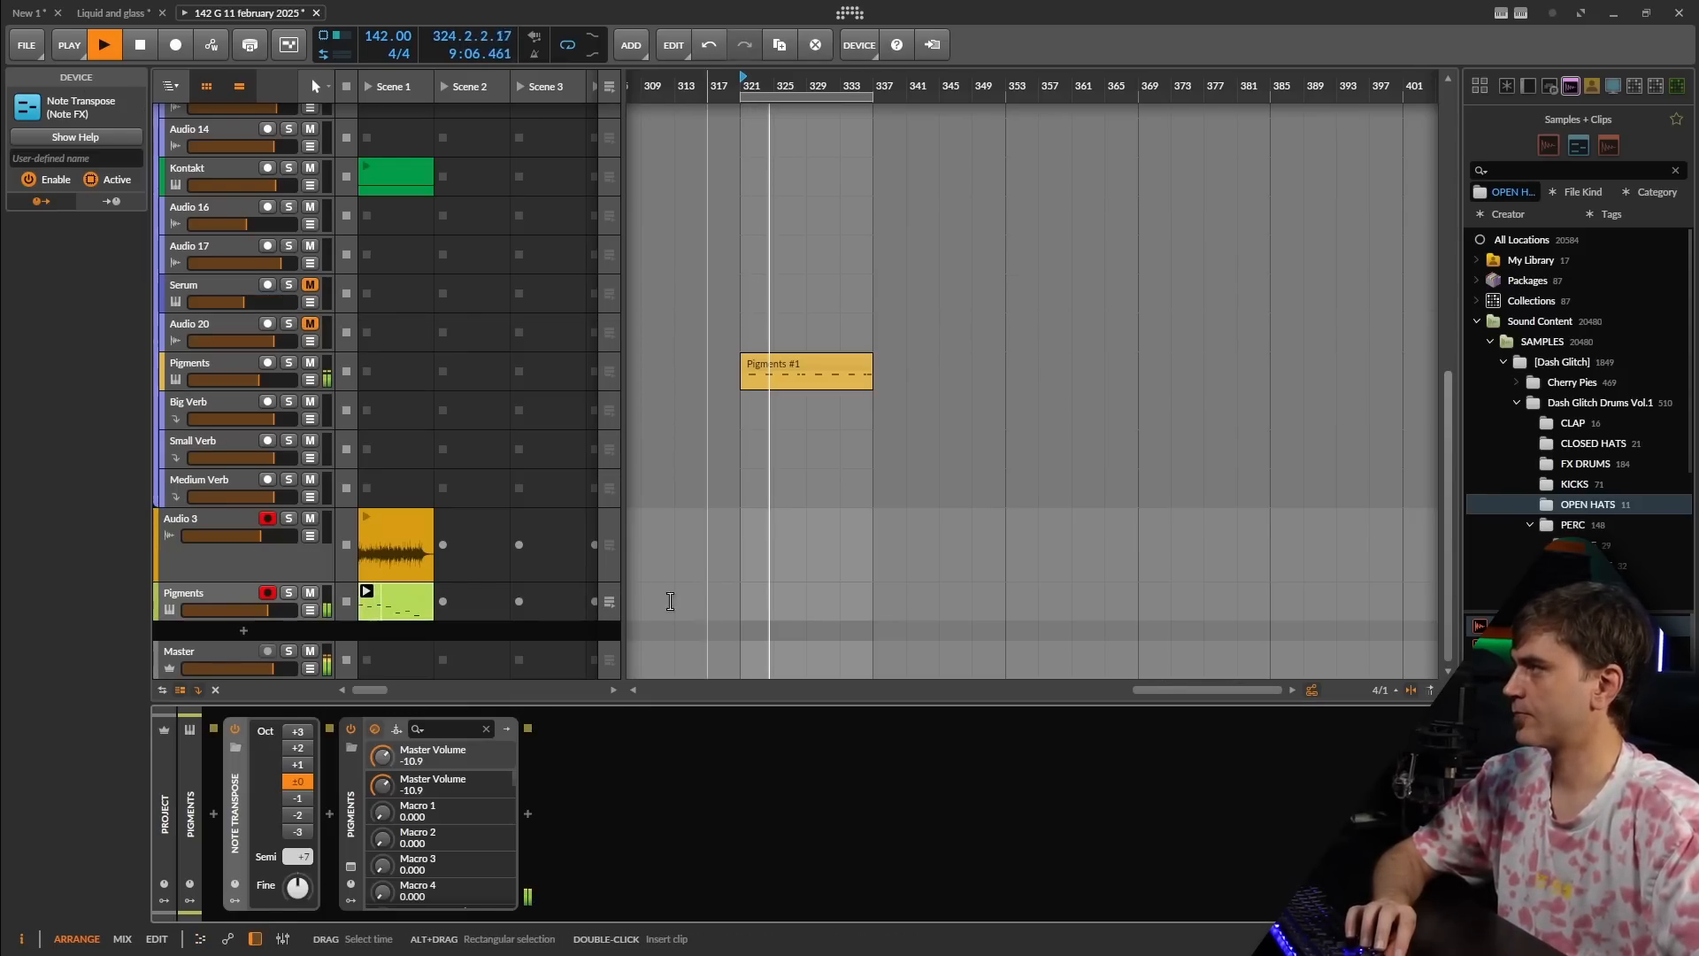
pyautogui.click(350, 870)
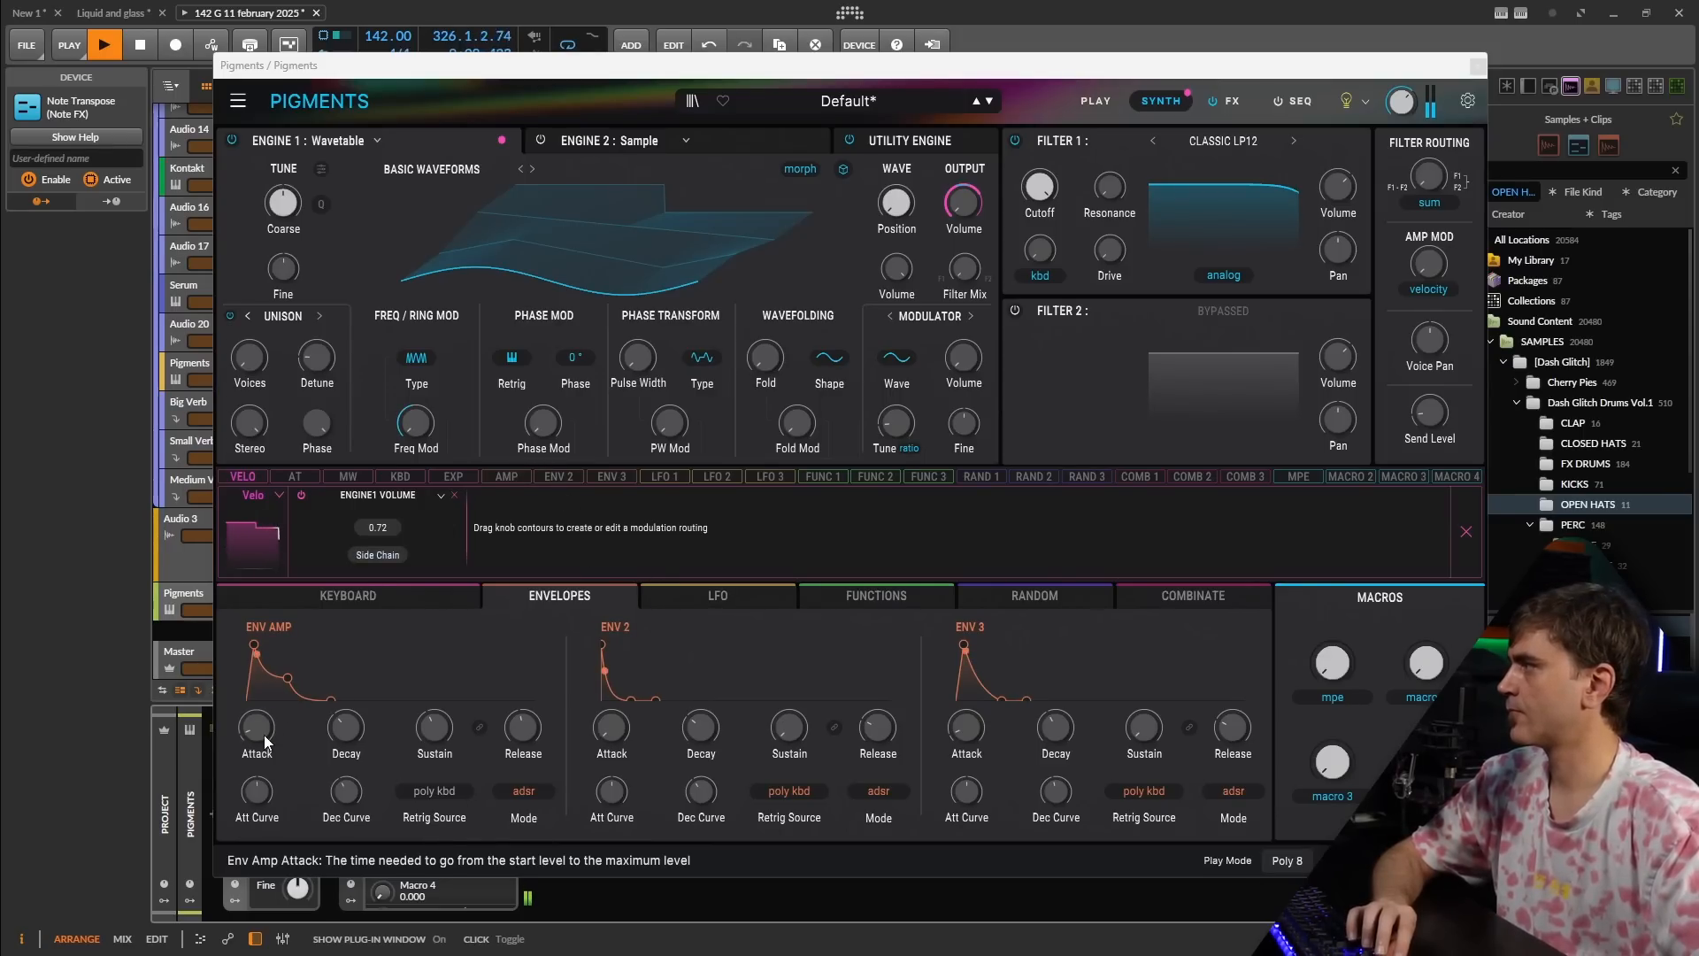
pyautogui.click(248, 479)
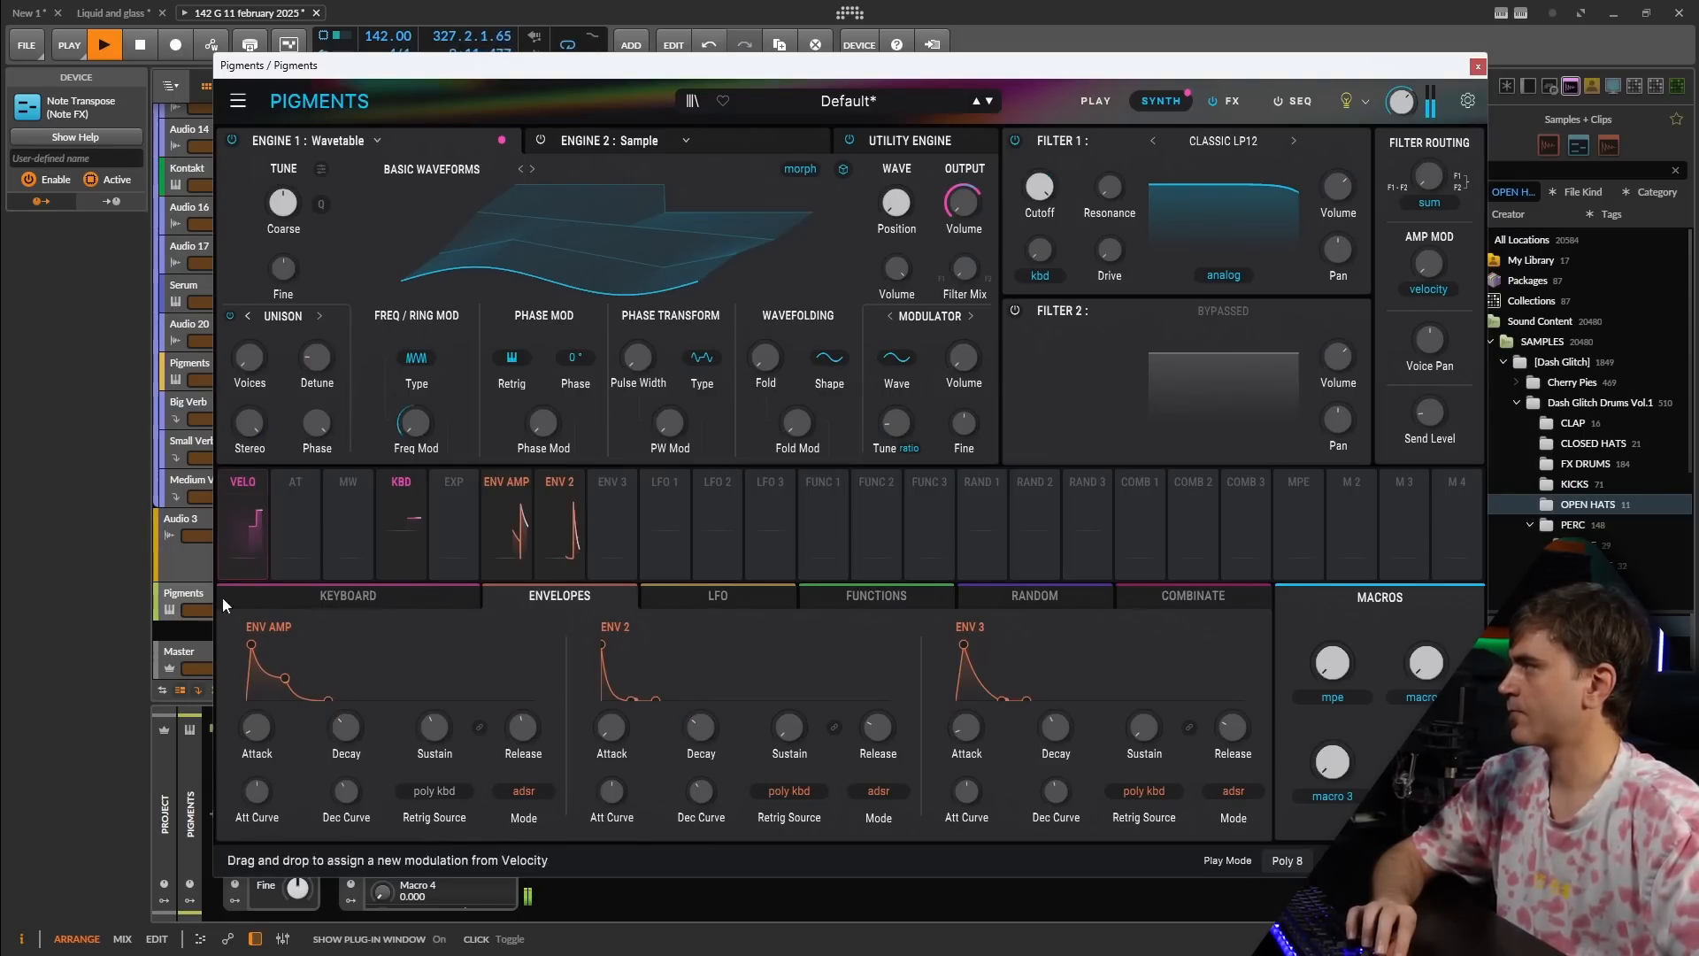
pyautogui.moveTo(256, 728); pyautogui.dragTo(256, 758)
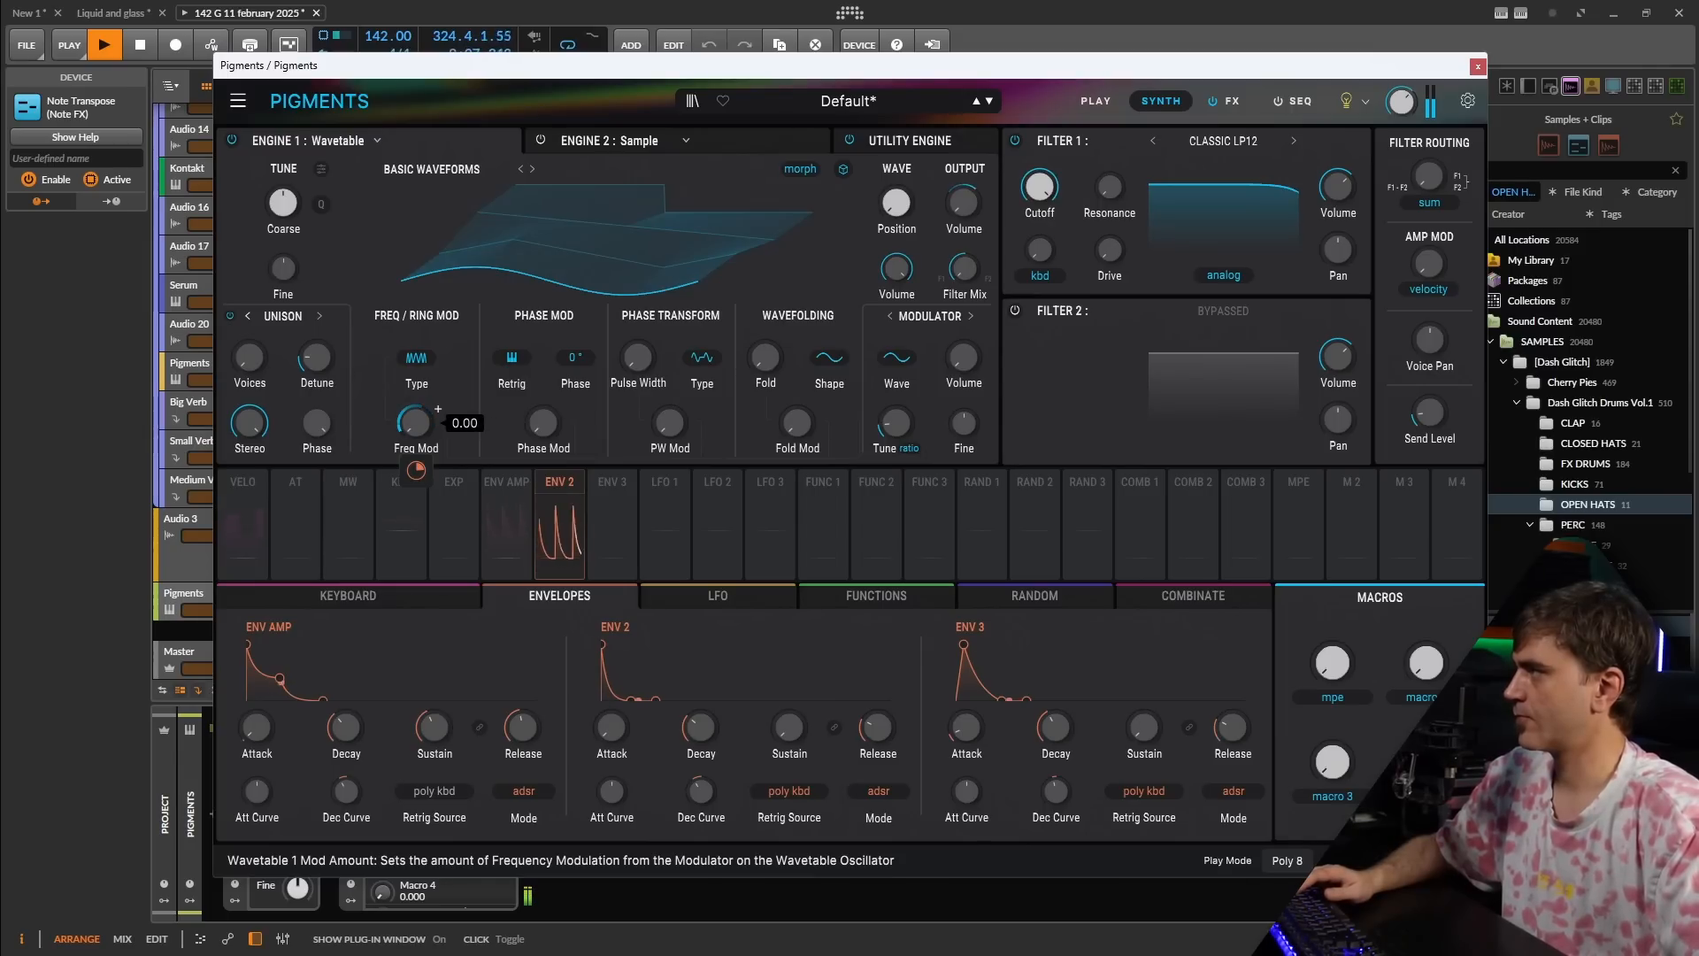
# - Restart playback and add a velocity modulation to Engine 1's Freq Mod amount
pyautogui.press('space')
pyautogui.click(241, 487)
pyautogui.moveTo(409, 425); pyautogui.dragTo(409, 416)
pyautogui.click(242, 483)
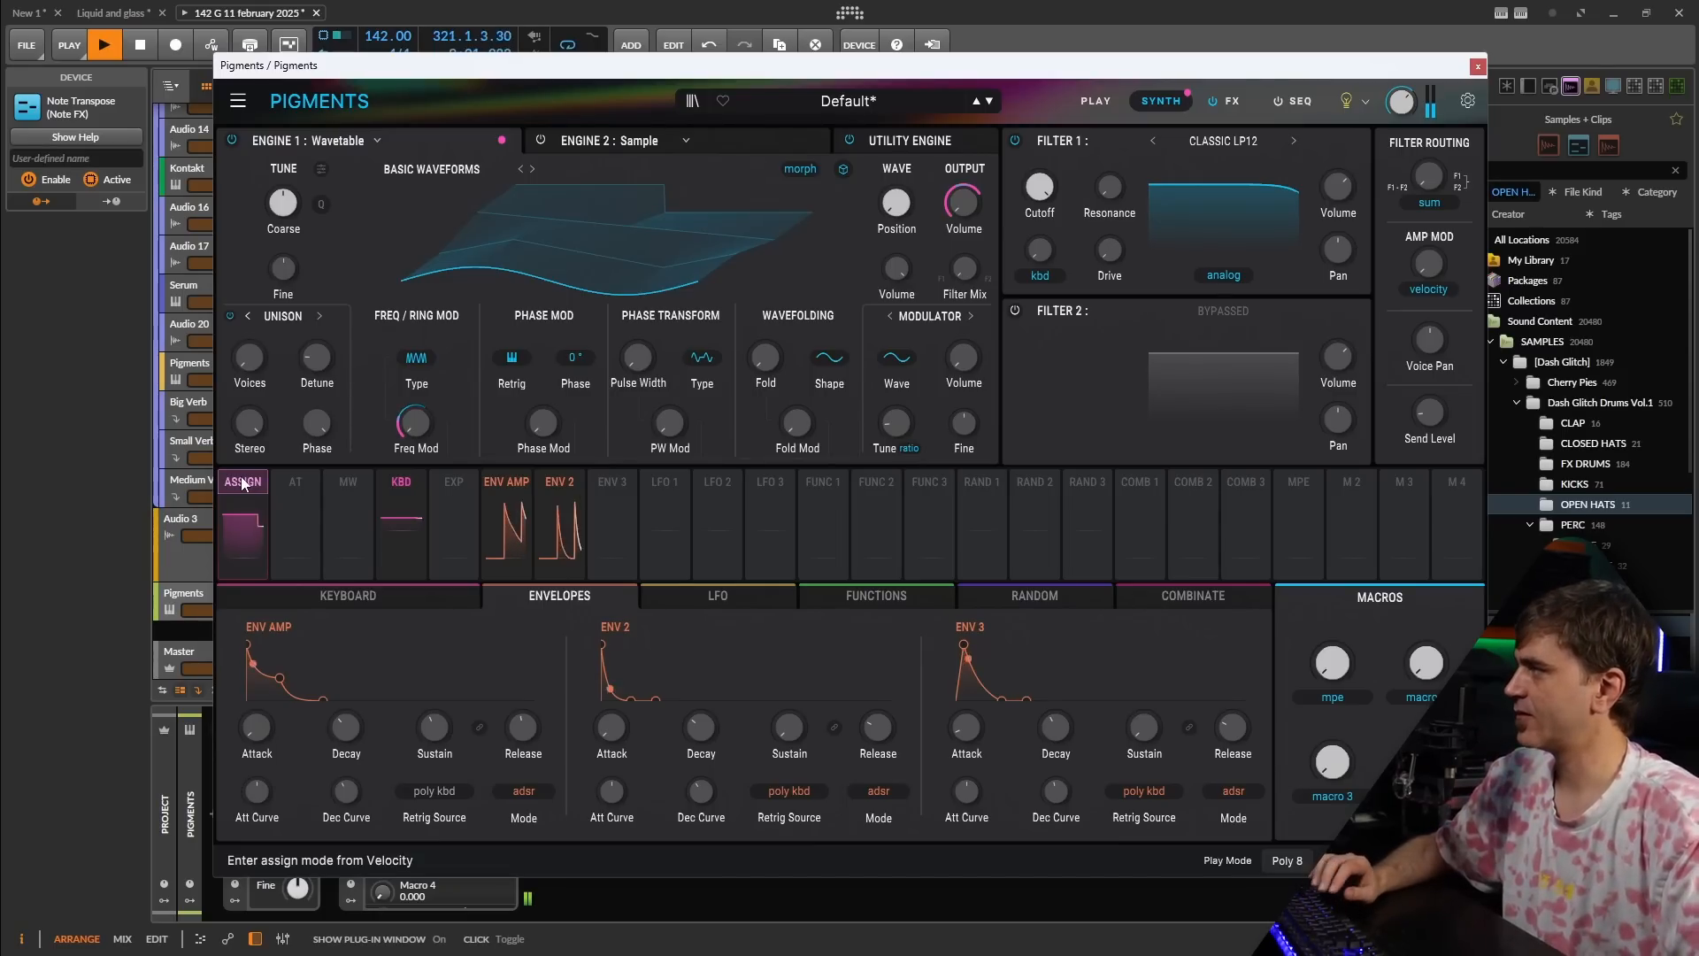
pyautogui.click(283, 491)
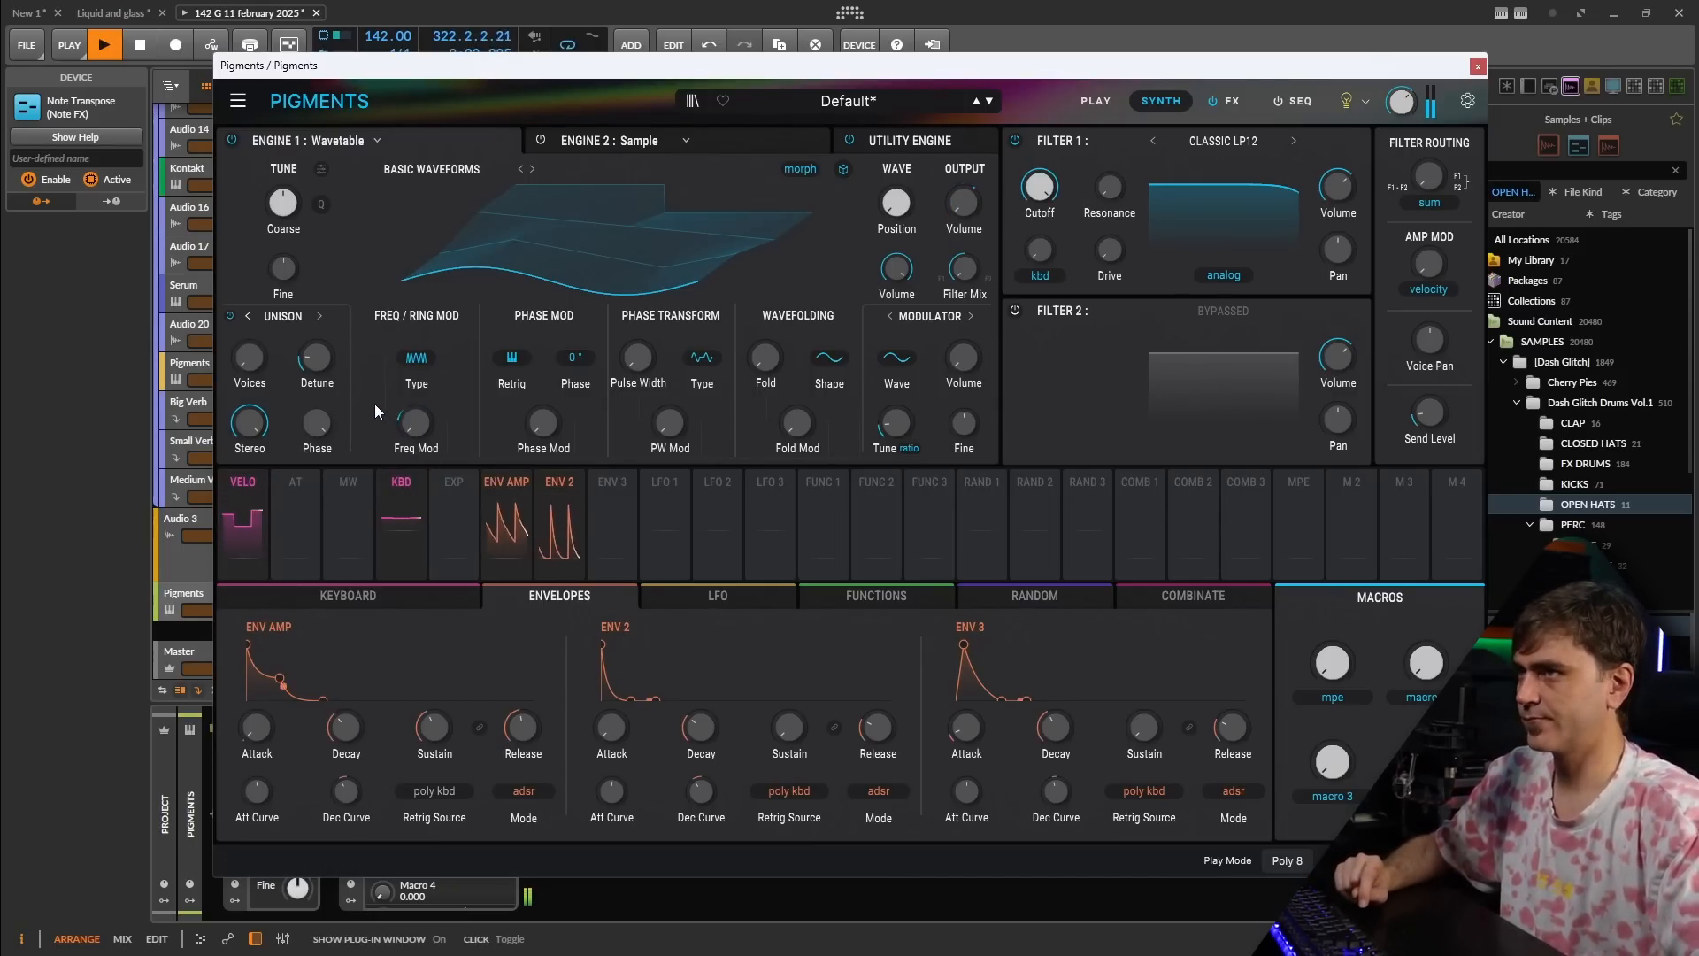
pyautogui.moveTo(1408, 105)
pyautogui.click(1226, 101)
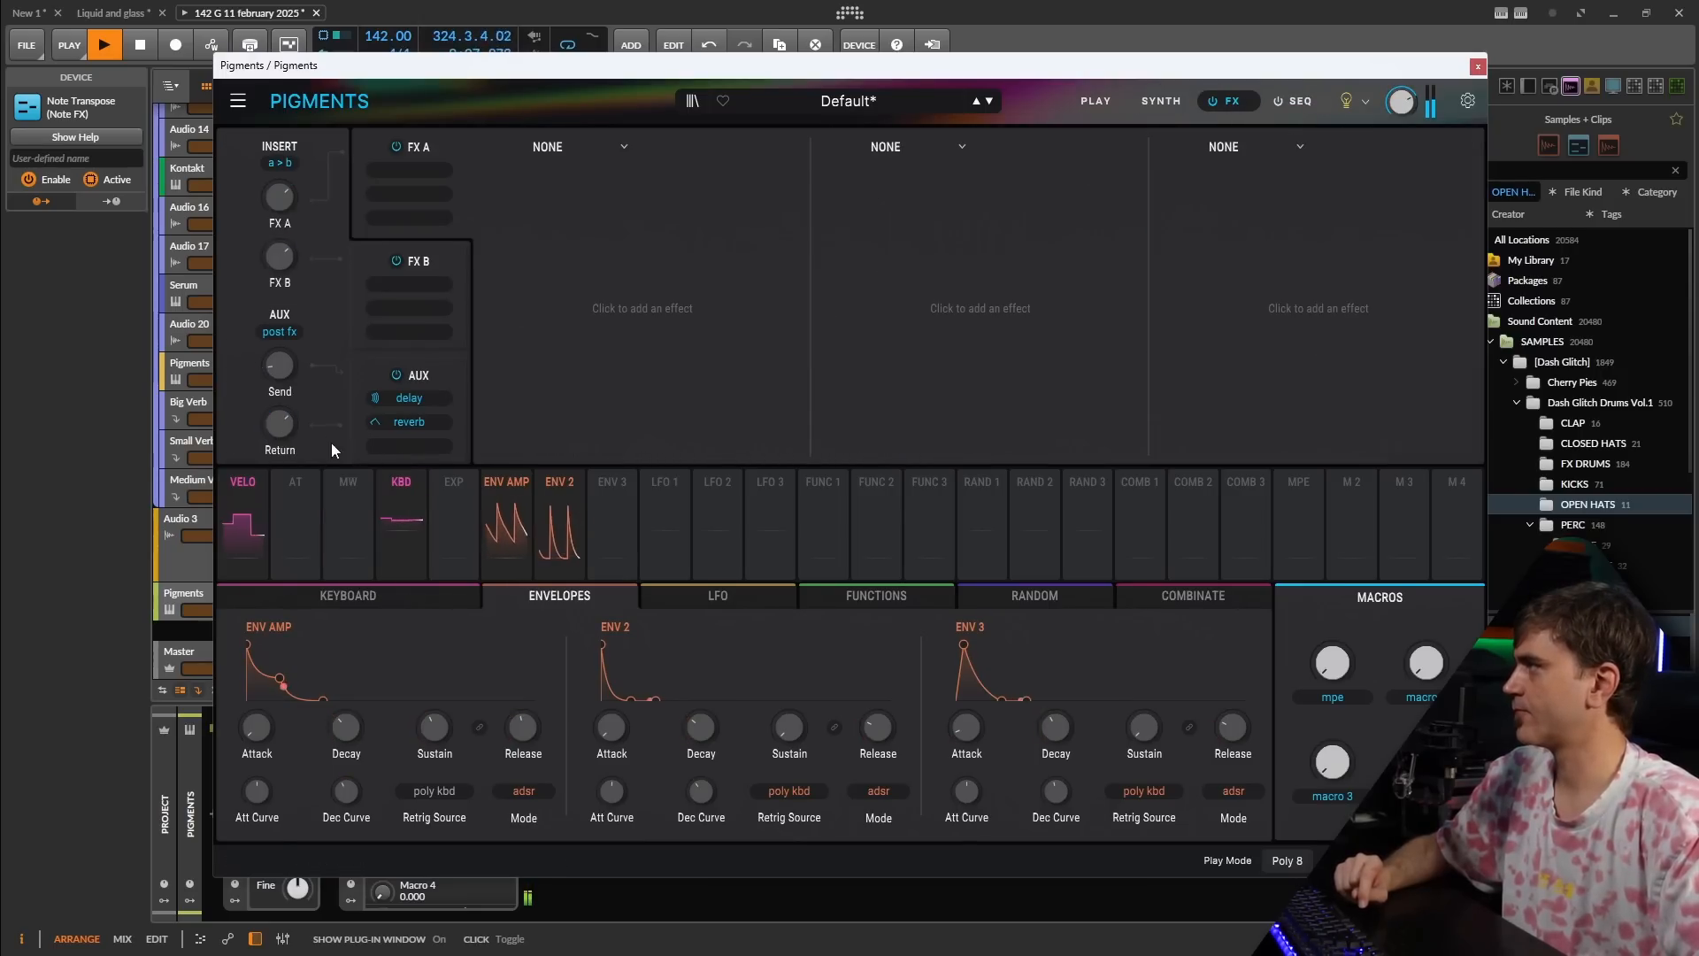
pyautogui.click(1161, 101)
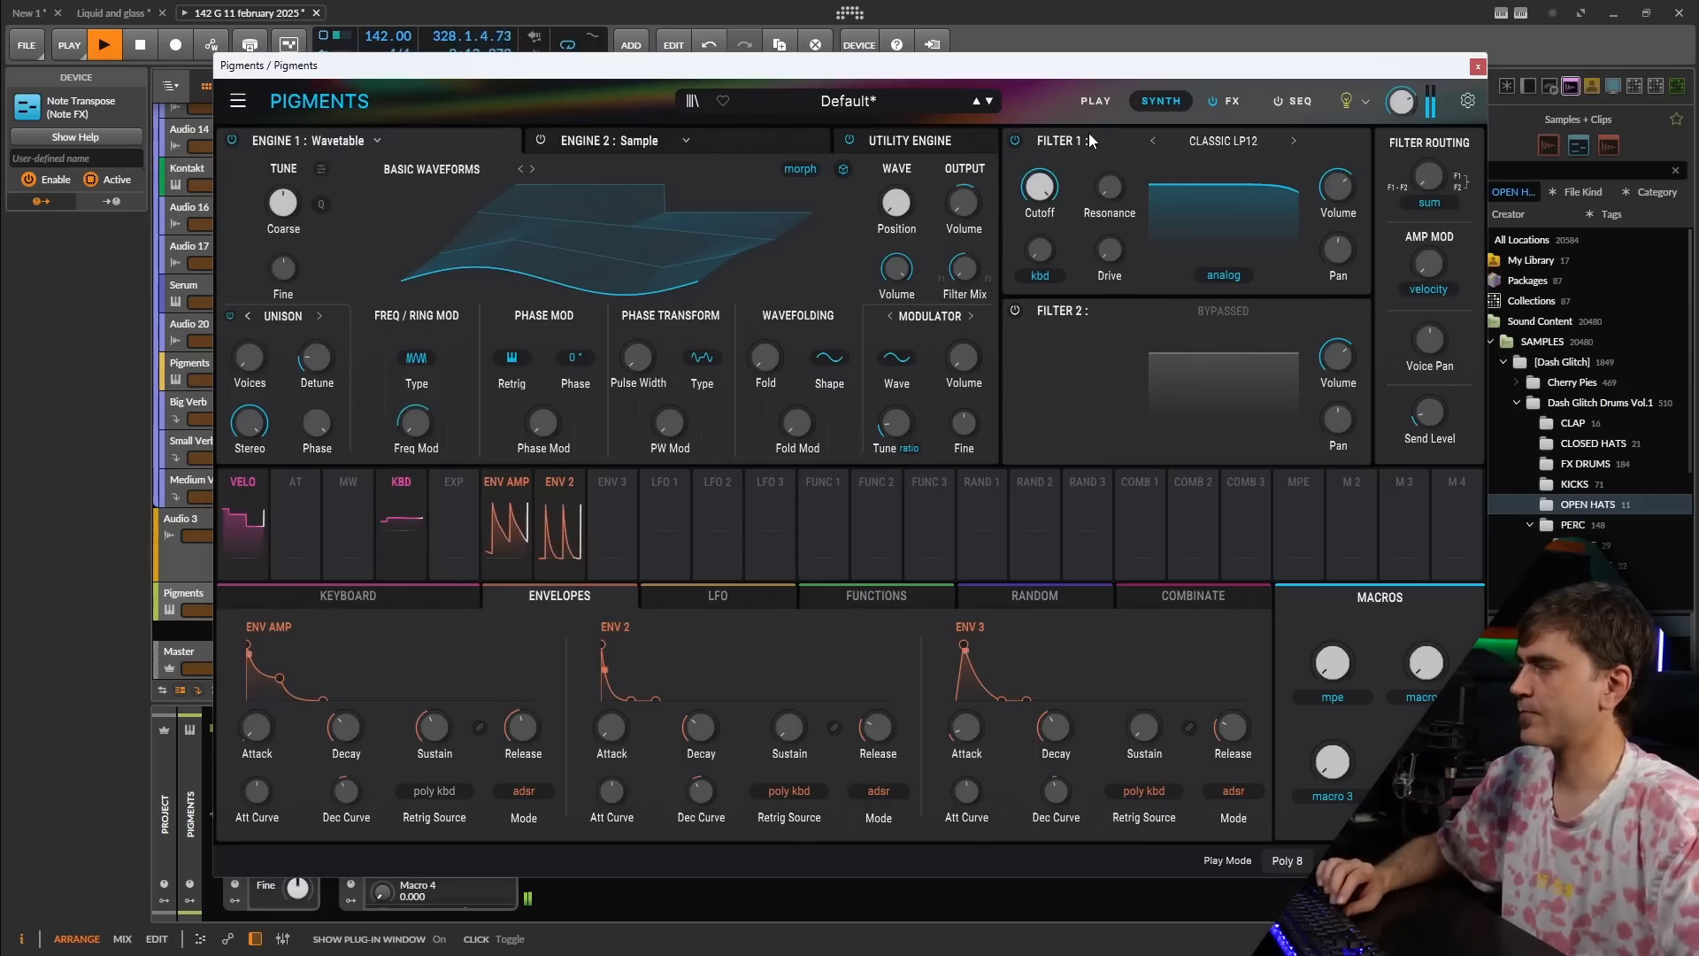
# - Shorten Env 3's attack to its minimum and assign Env 3 to Engine 1's Coarse tuning with an amount of 0.14
pyautogui.press('space')
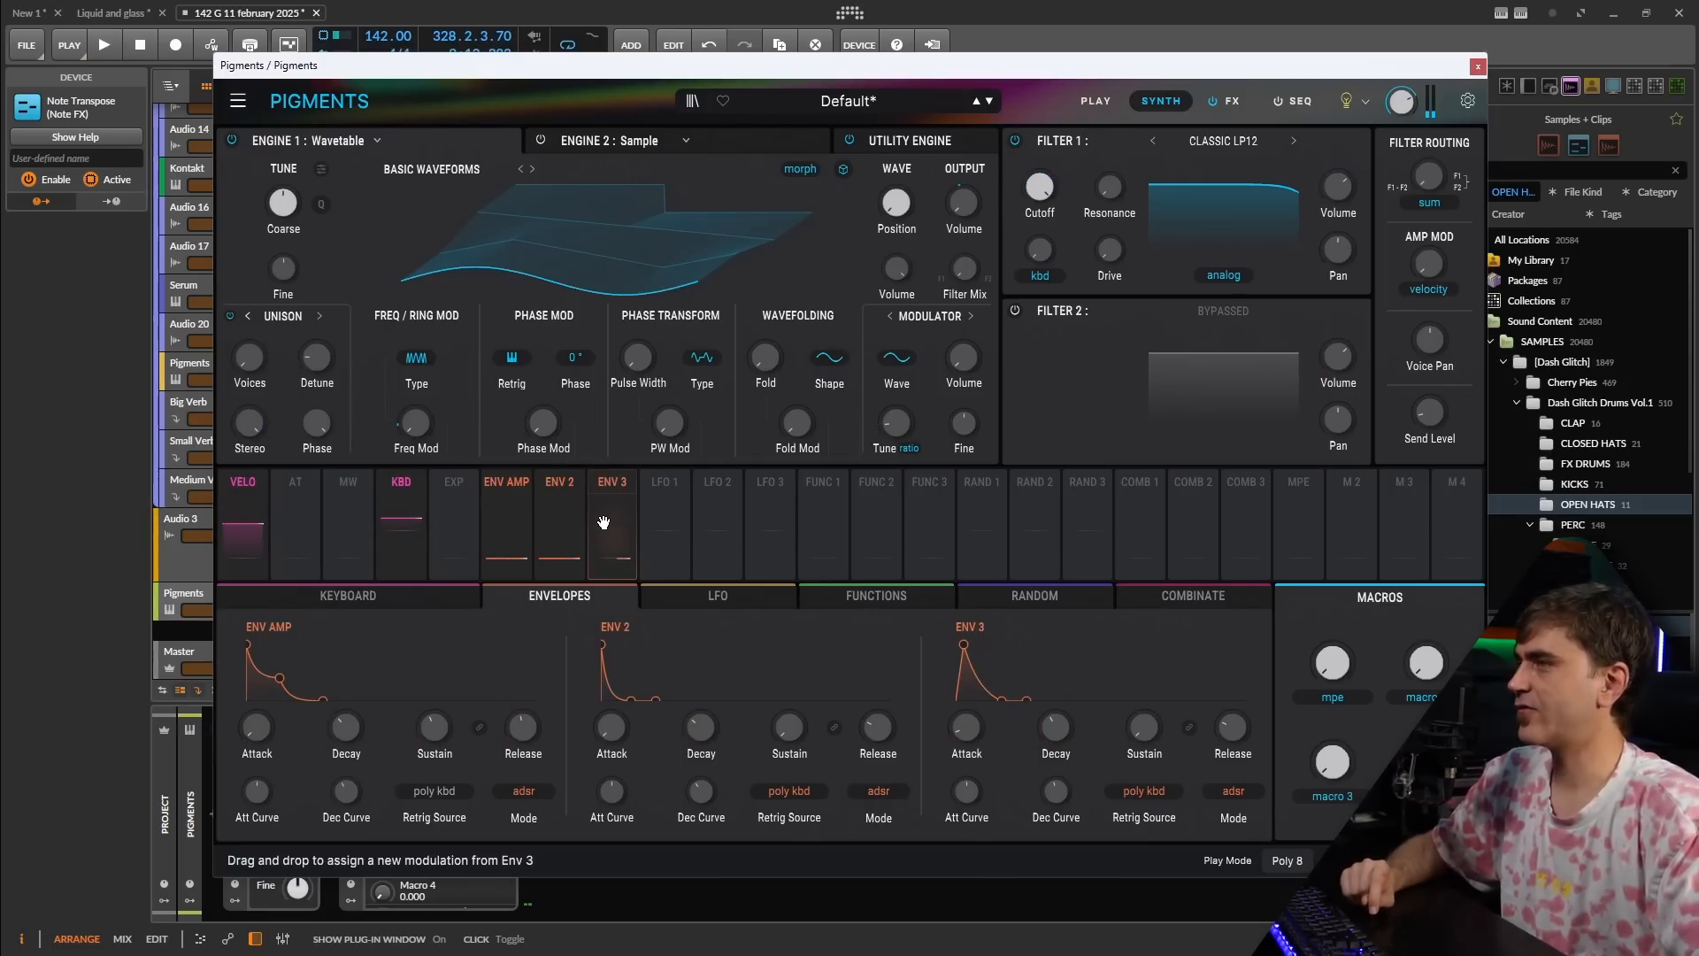
pyautogui.moveTo(980, 729); pyautogui.dragTo(984, 752)
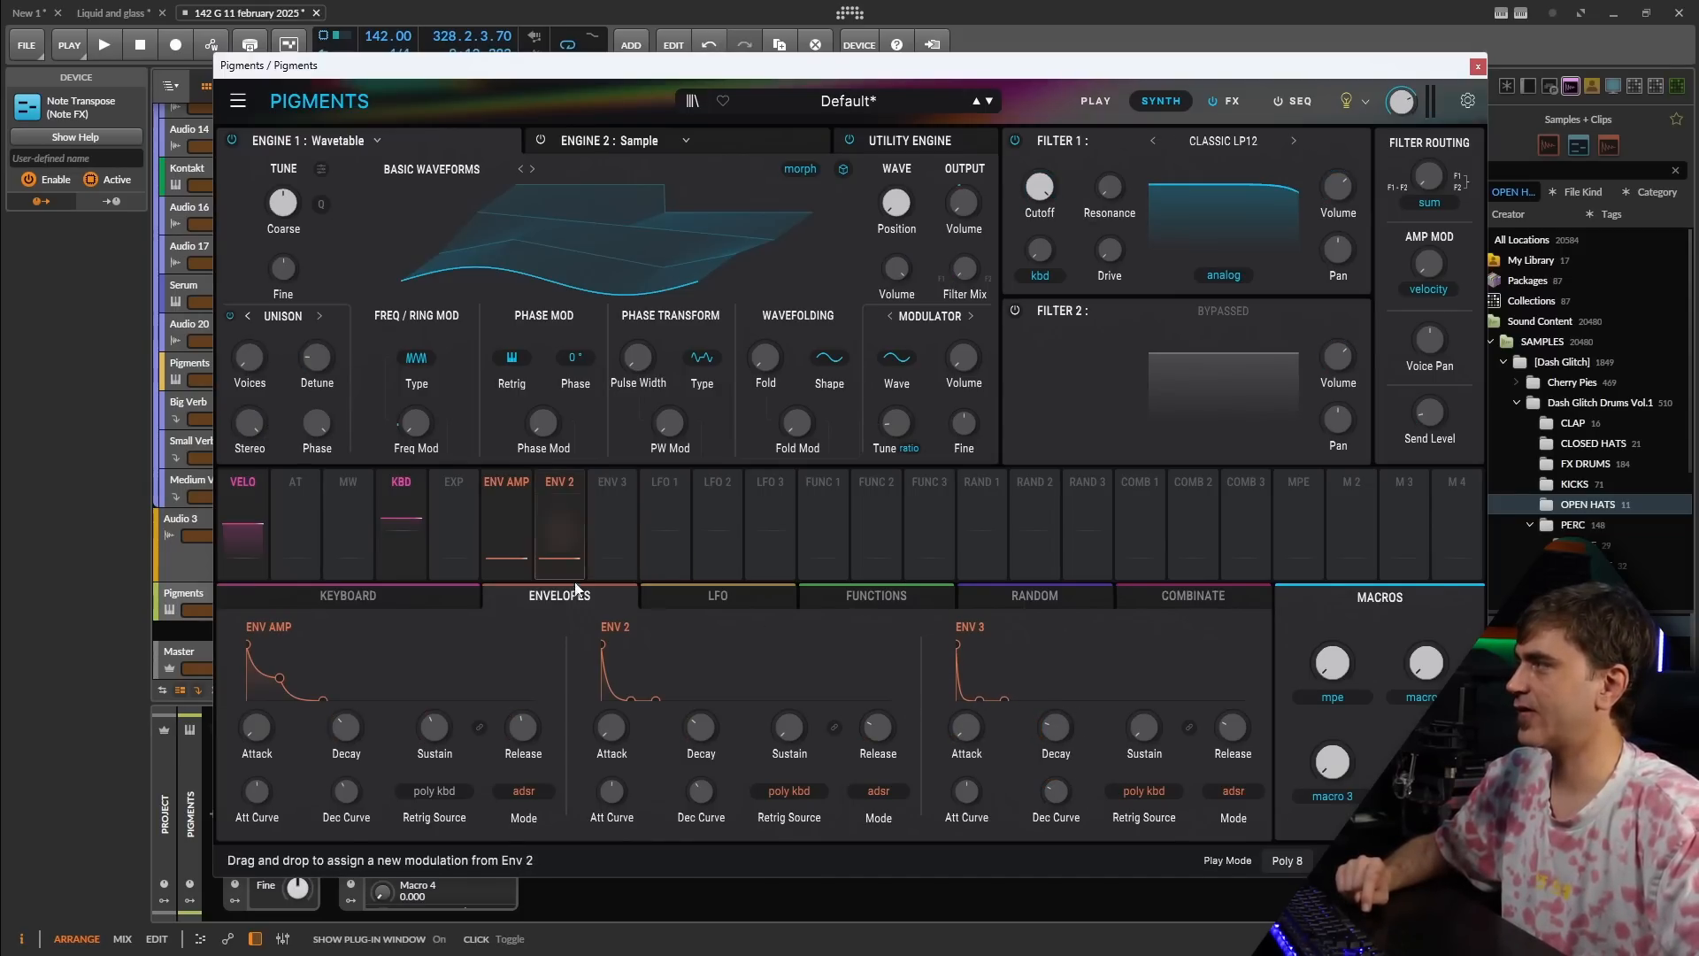
pyautogui.click(612, 481)
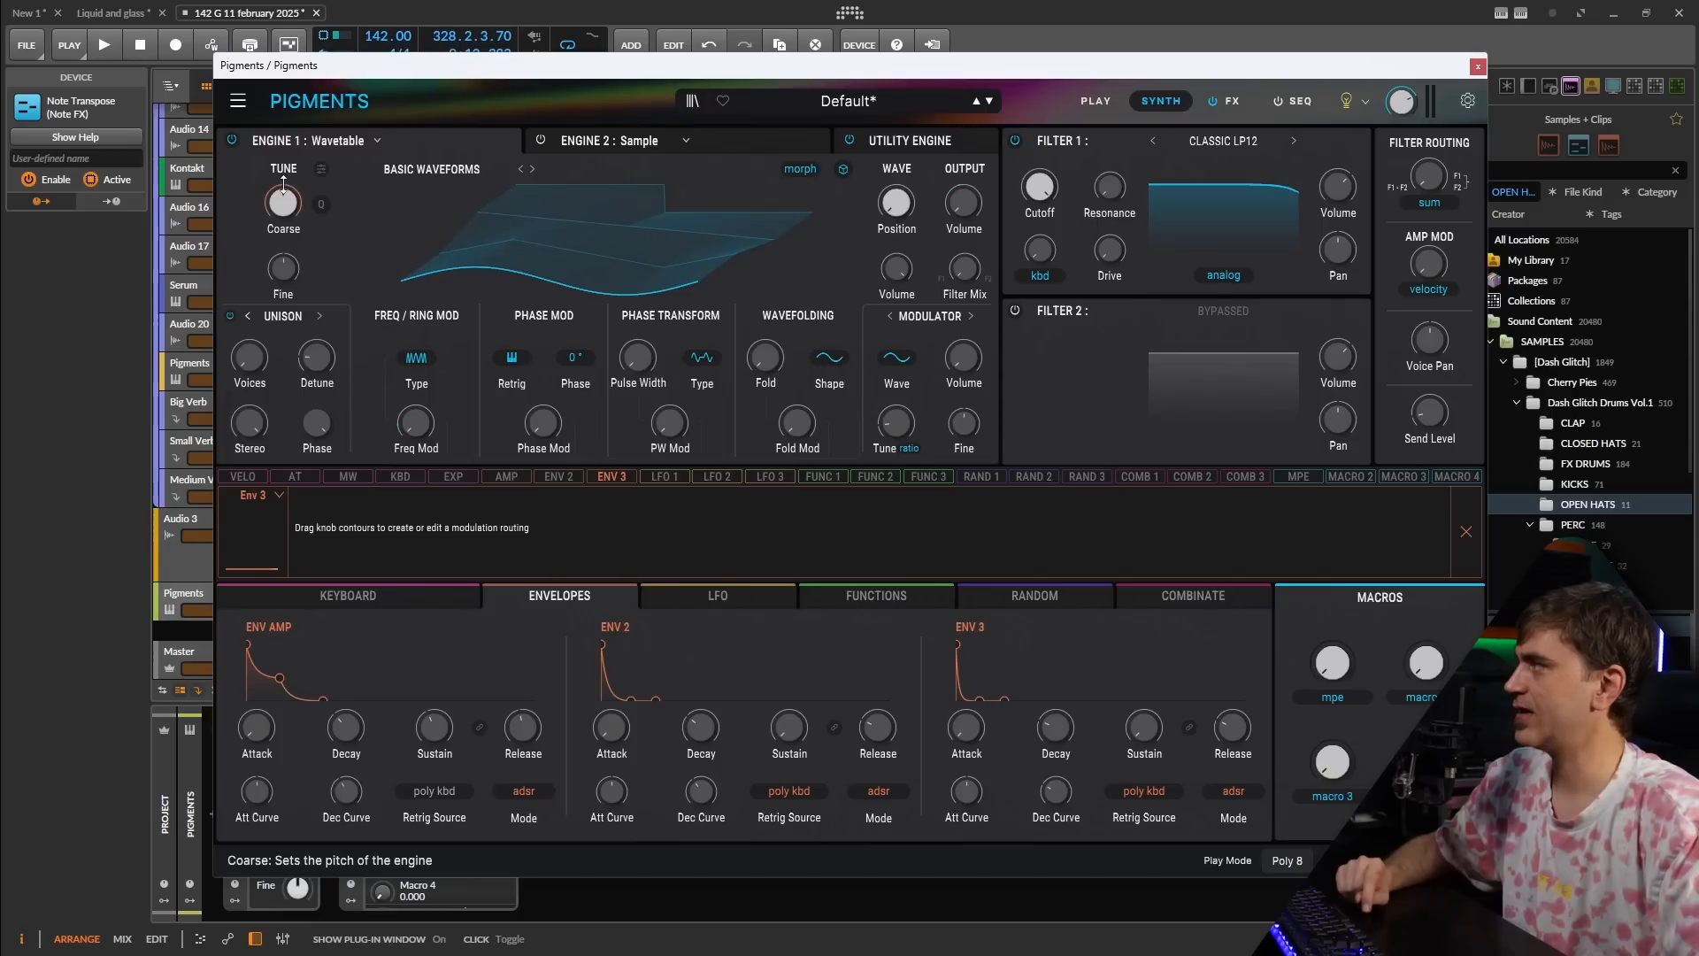
pyautogui.moveTo(287, 184); pyautogui.dragTo(287, 173)
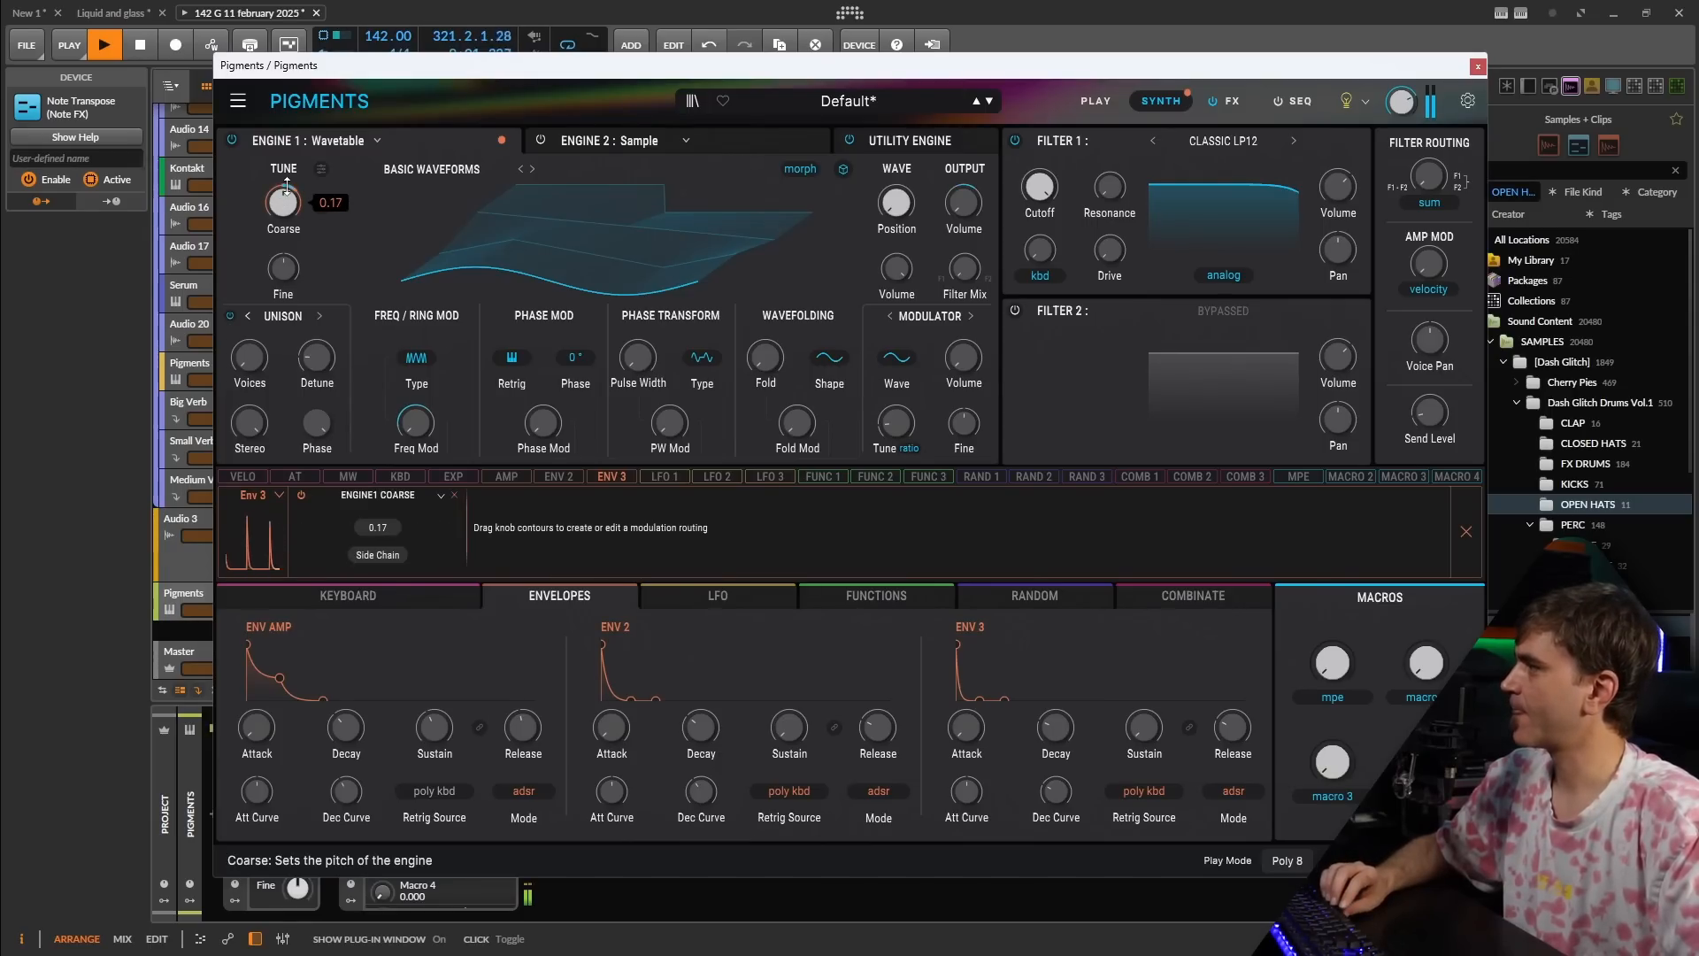
pyautogui.press('space')
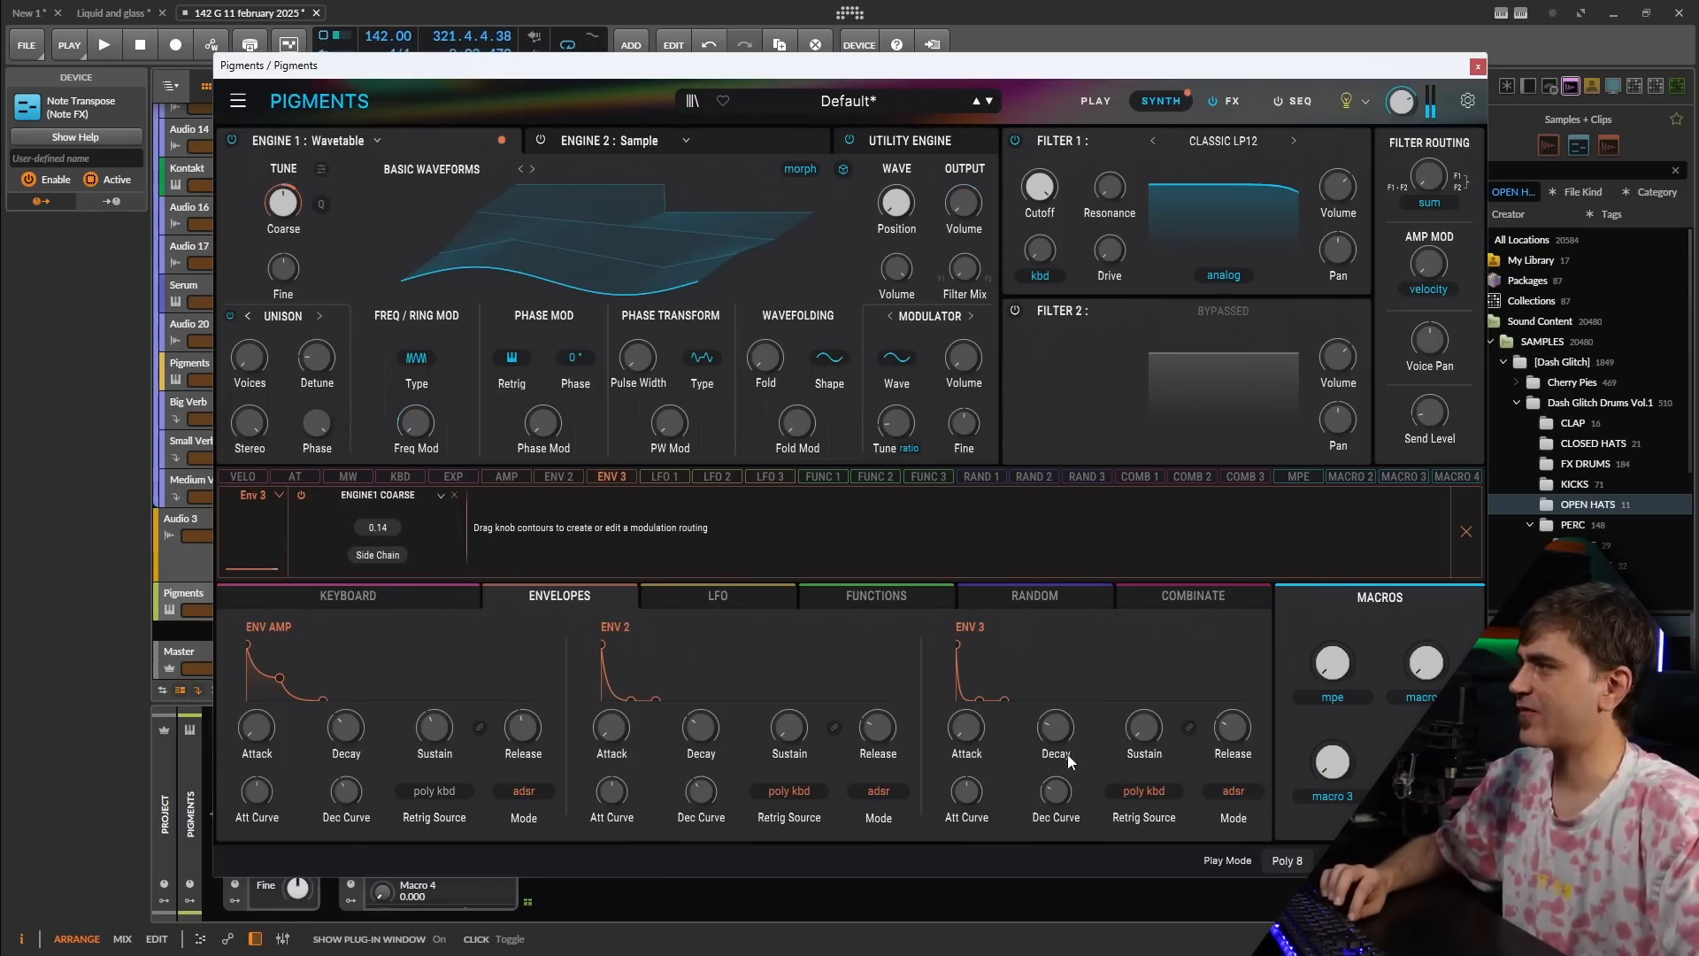
# - Shorten Env 3's decay to 9 ms and restart playback to audition the pitch transient
pyautogui.click(1087, 728)
pyautogui.moveTo(1060, 720); pyautogui.dragTo(1063, 723)
pyautogui.press('space')
pyautogui.press('space')
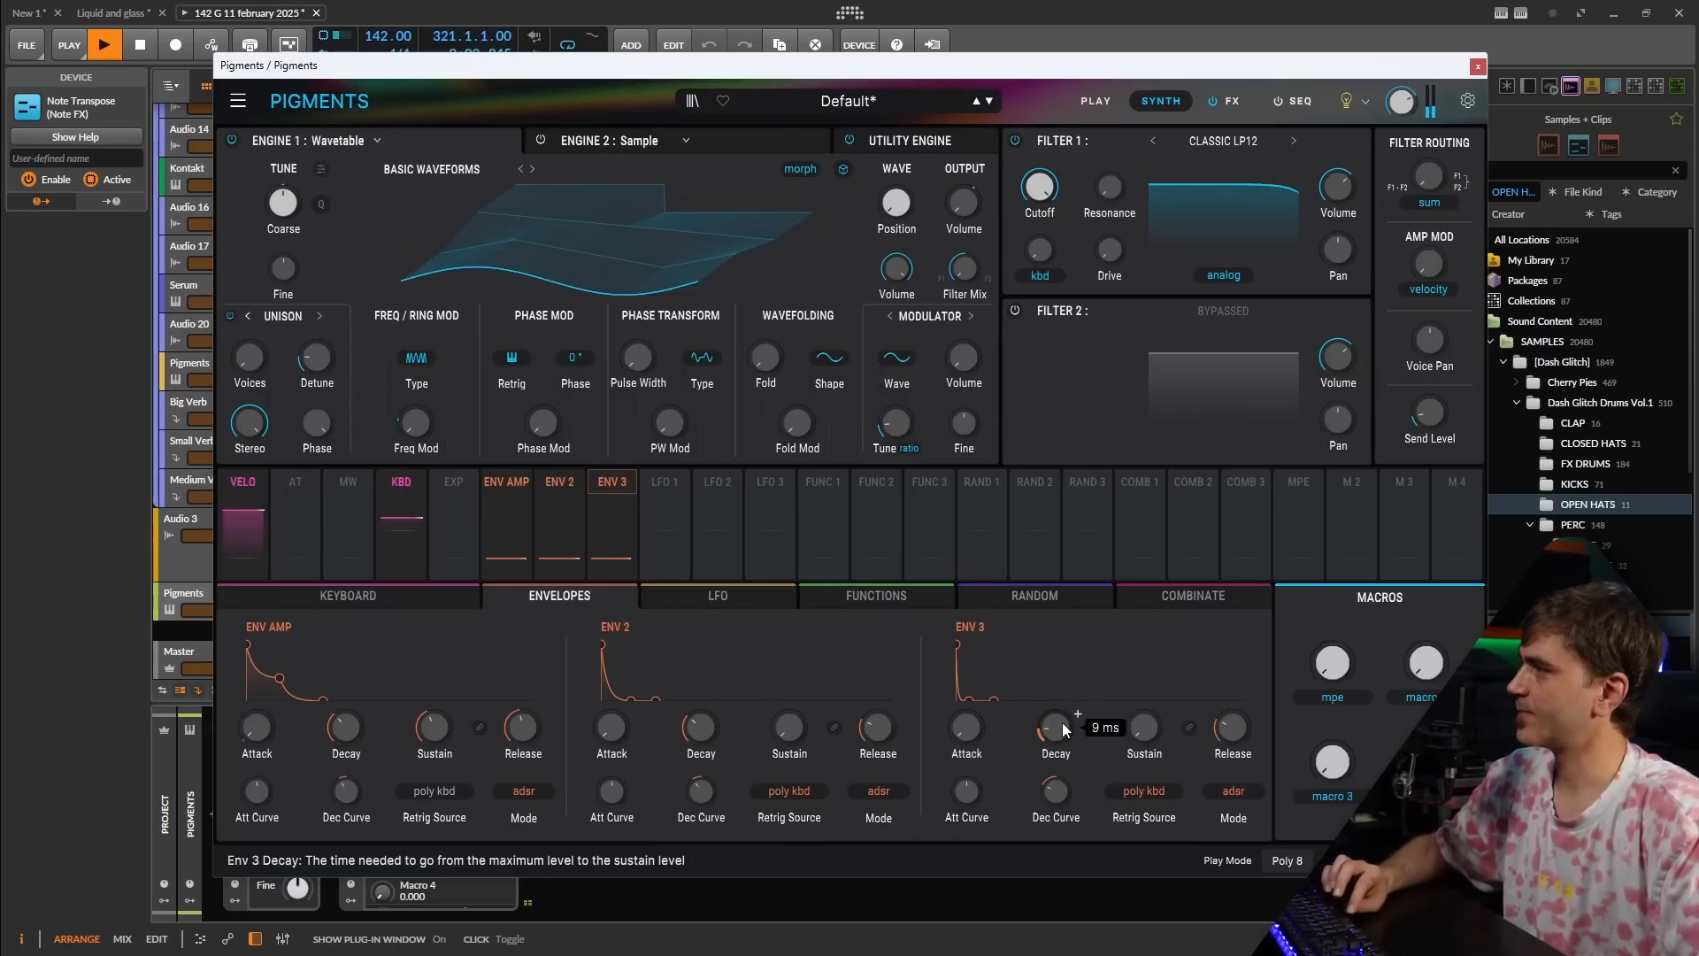
pyautogui.press('space')
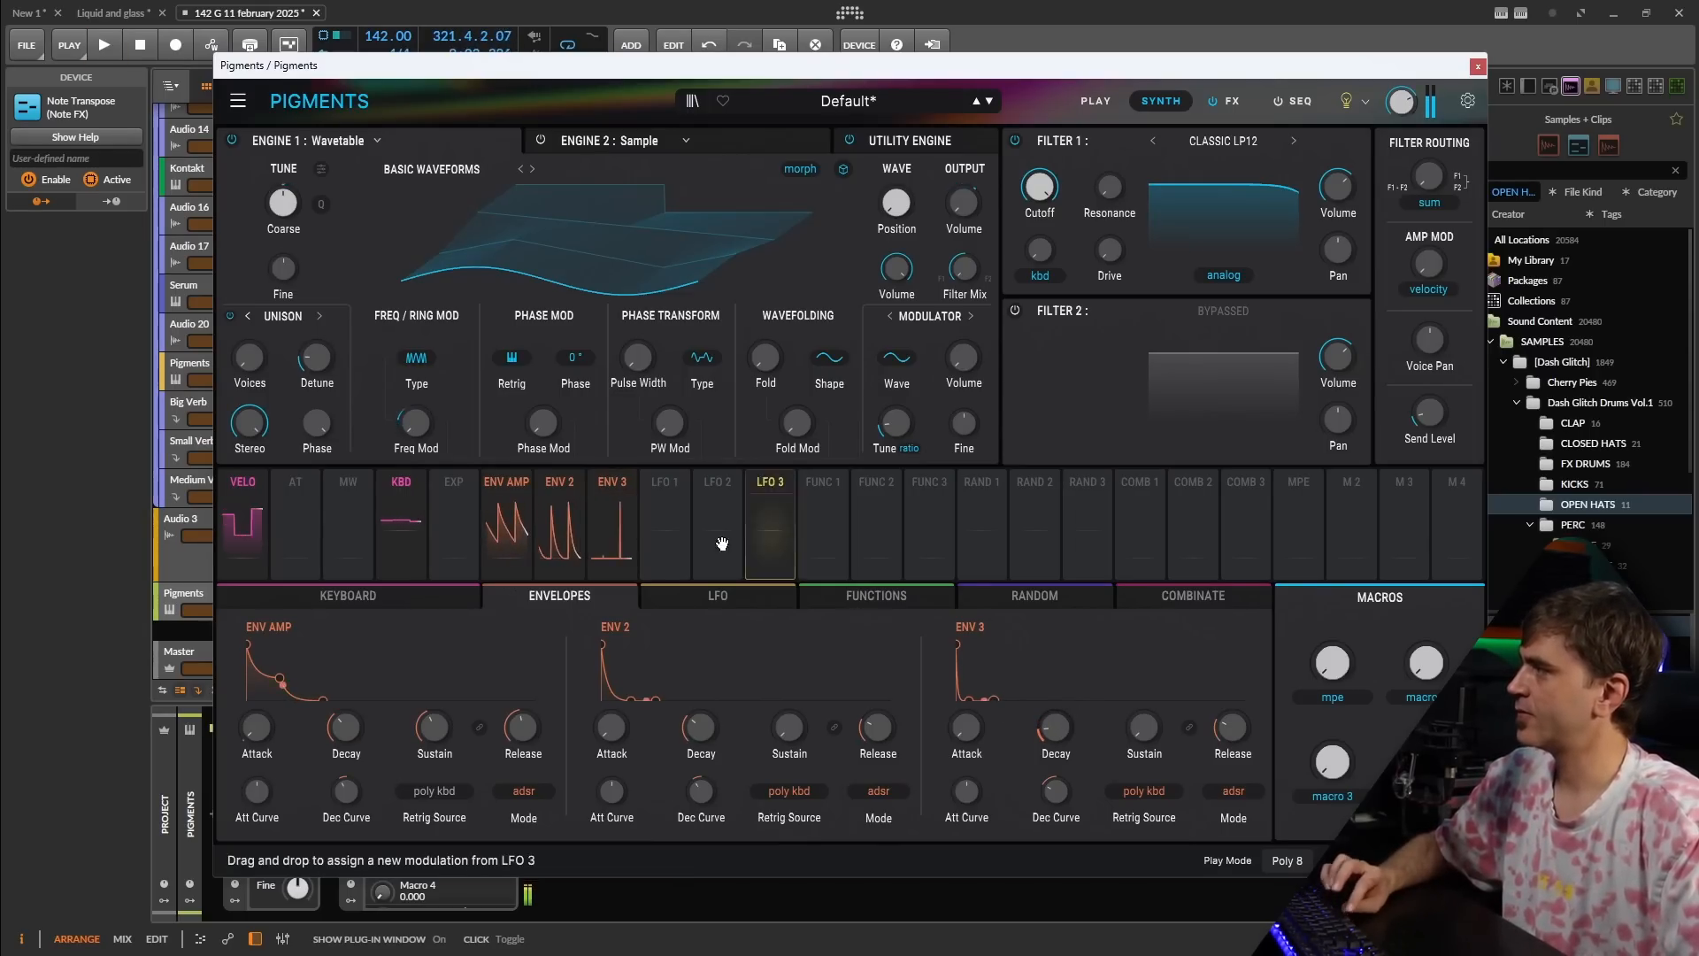
# - Side-chain the Env 3 to Engine 1 Coarse modulation with Velocity, leave the assignment view and resume playback
pyautogui.click(616, 503)
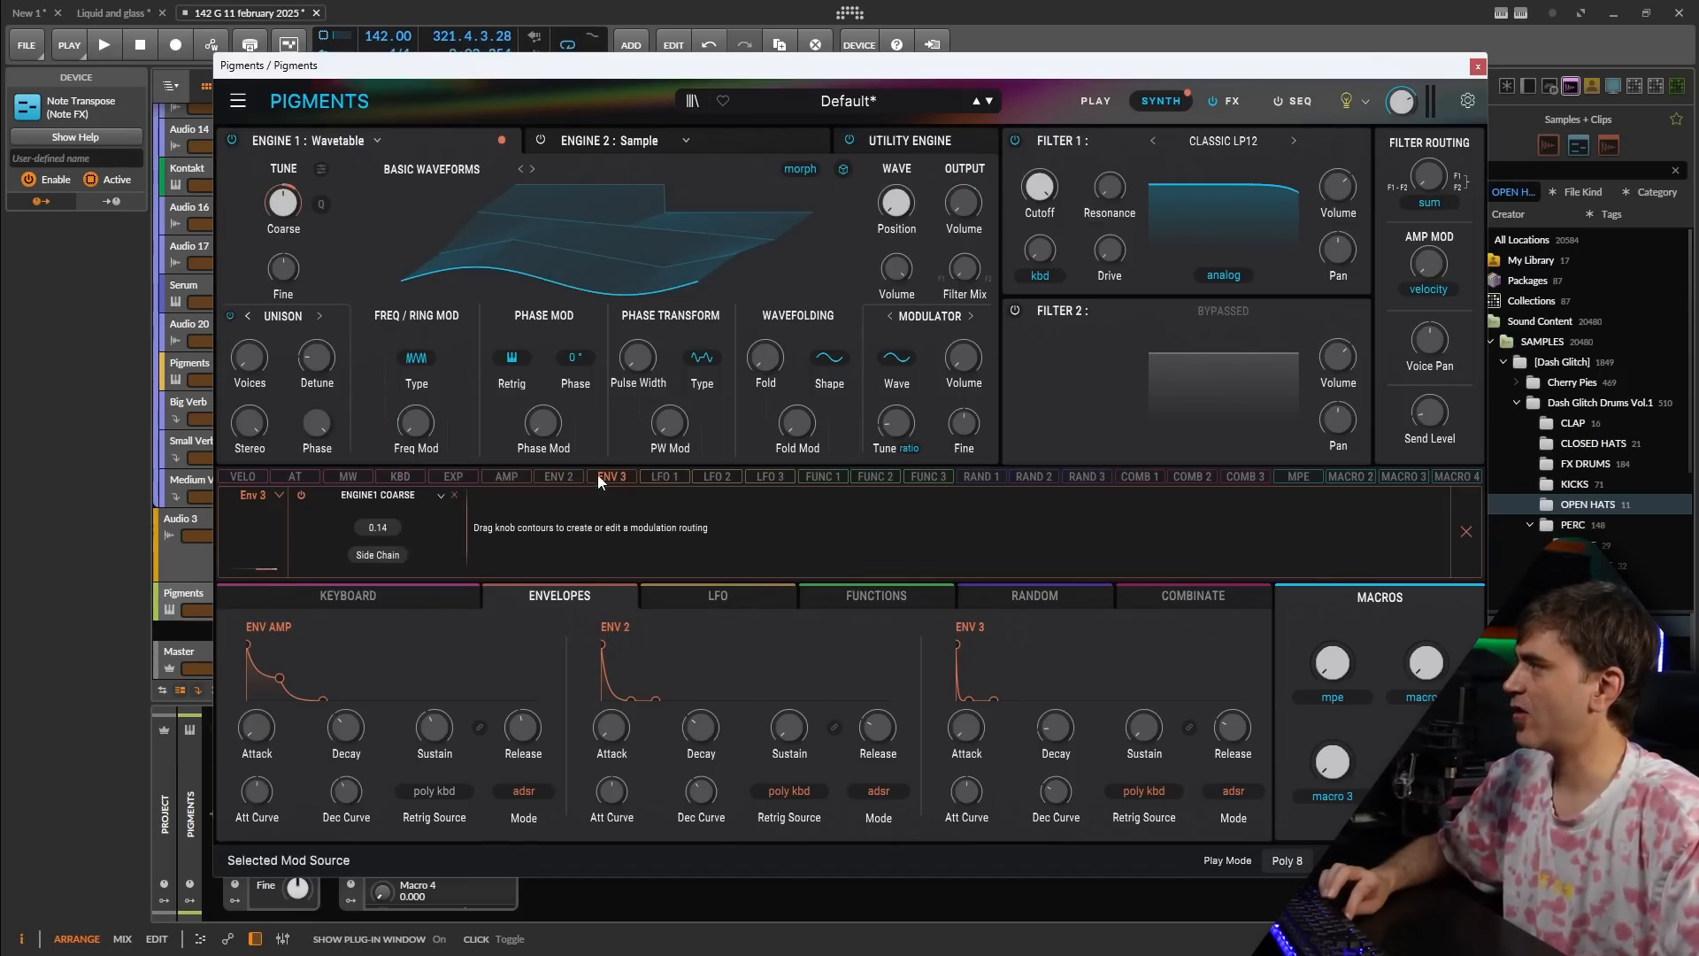
pyautogui.click(383, 554)
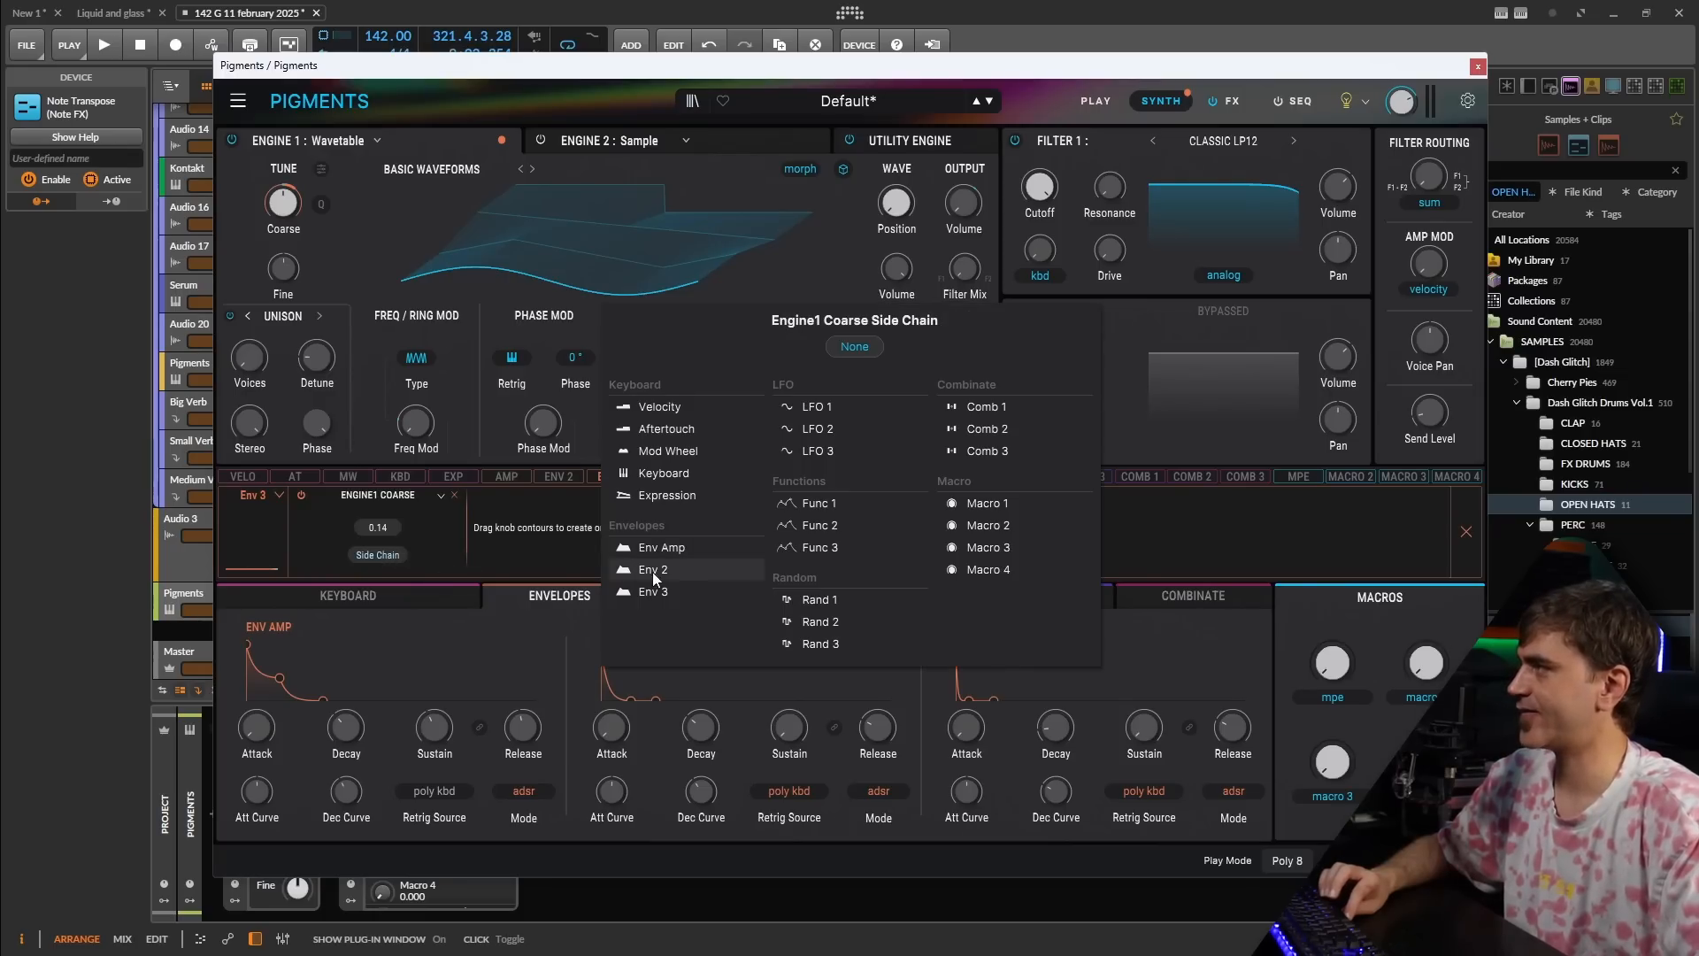
pyautogui.click(678, 409)
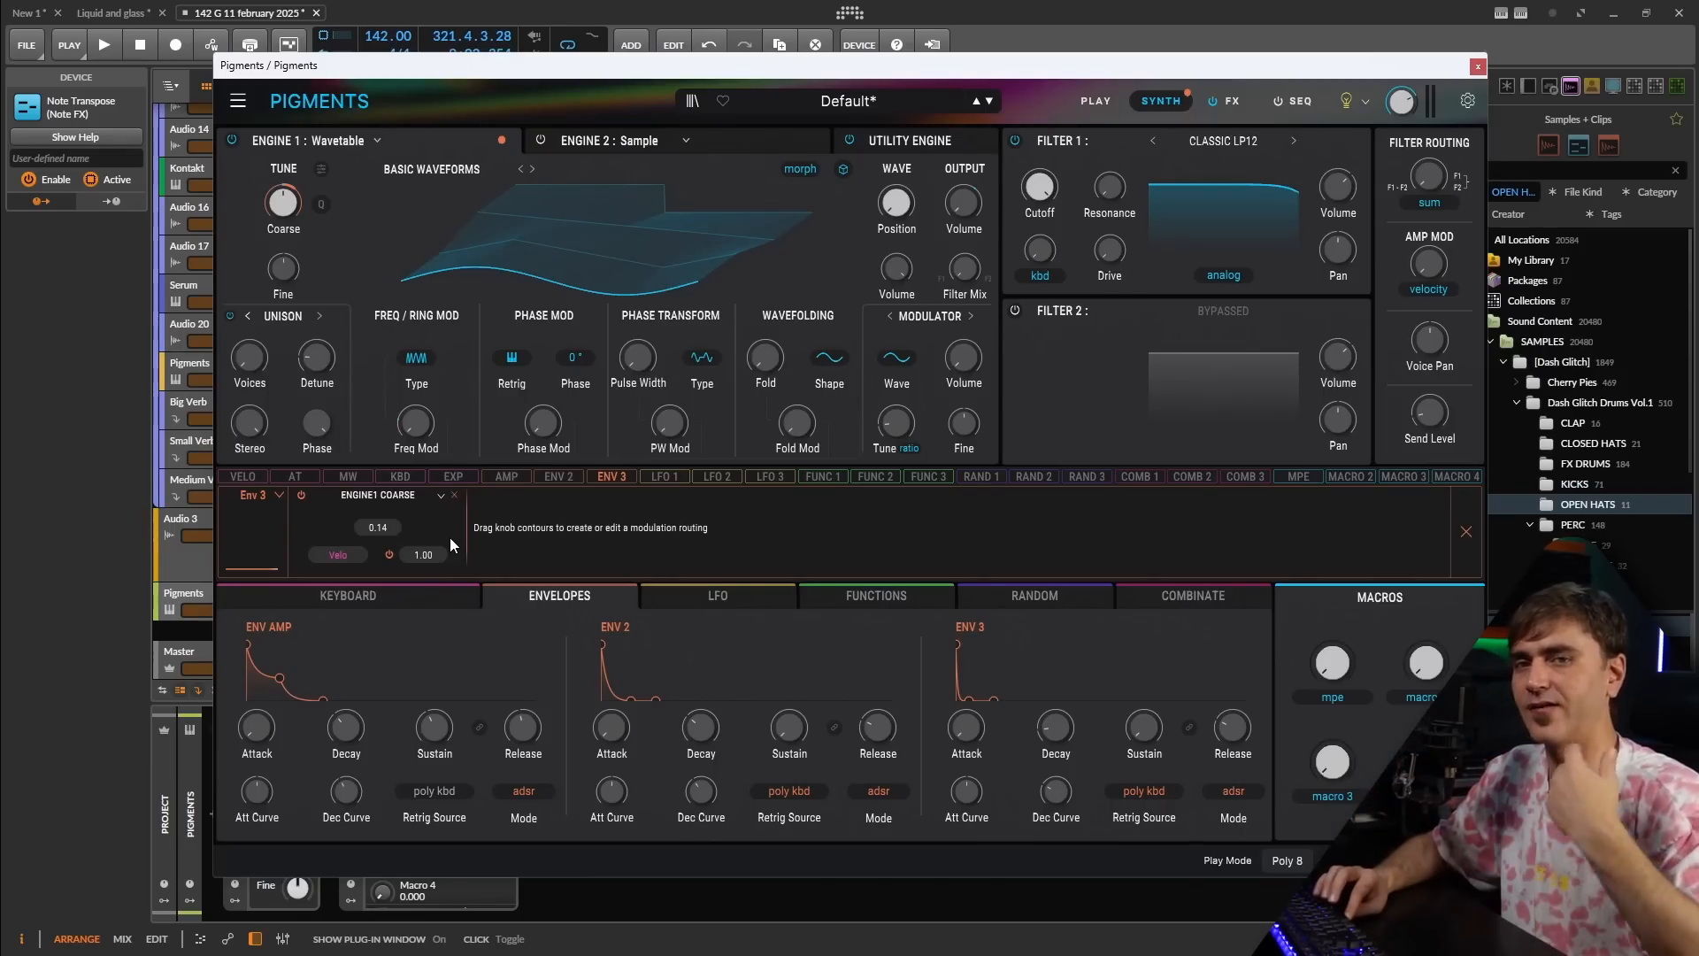
pyautogui.click(1466, 531)
pyautogui.press('space')
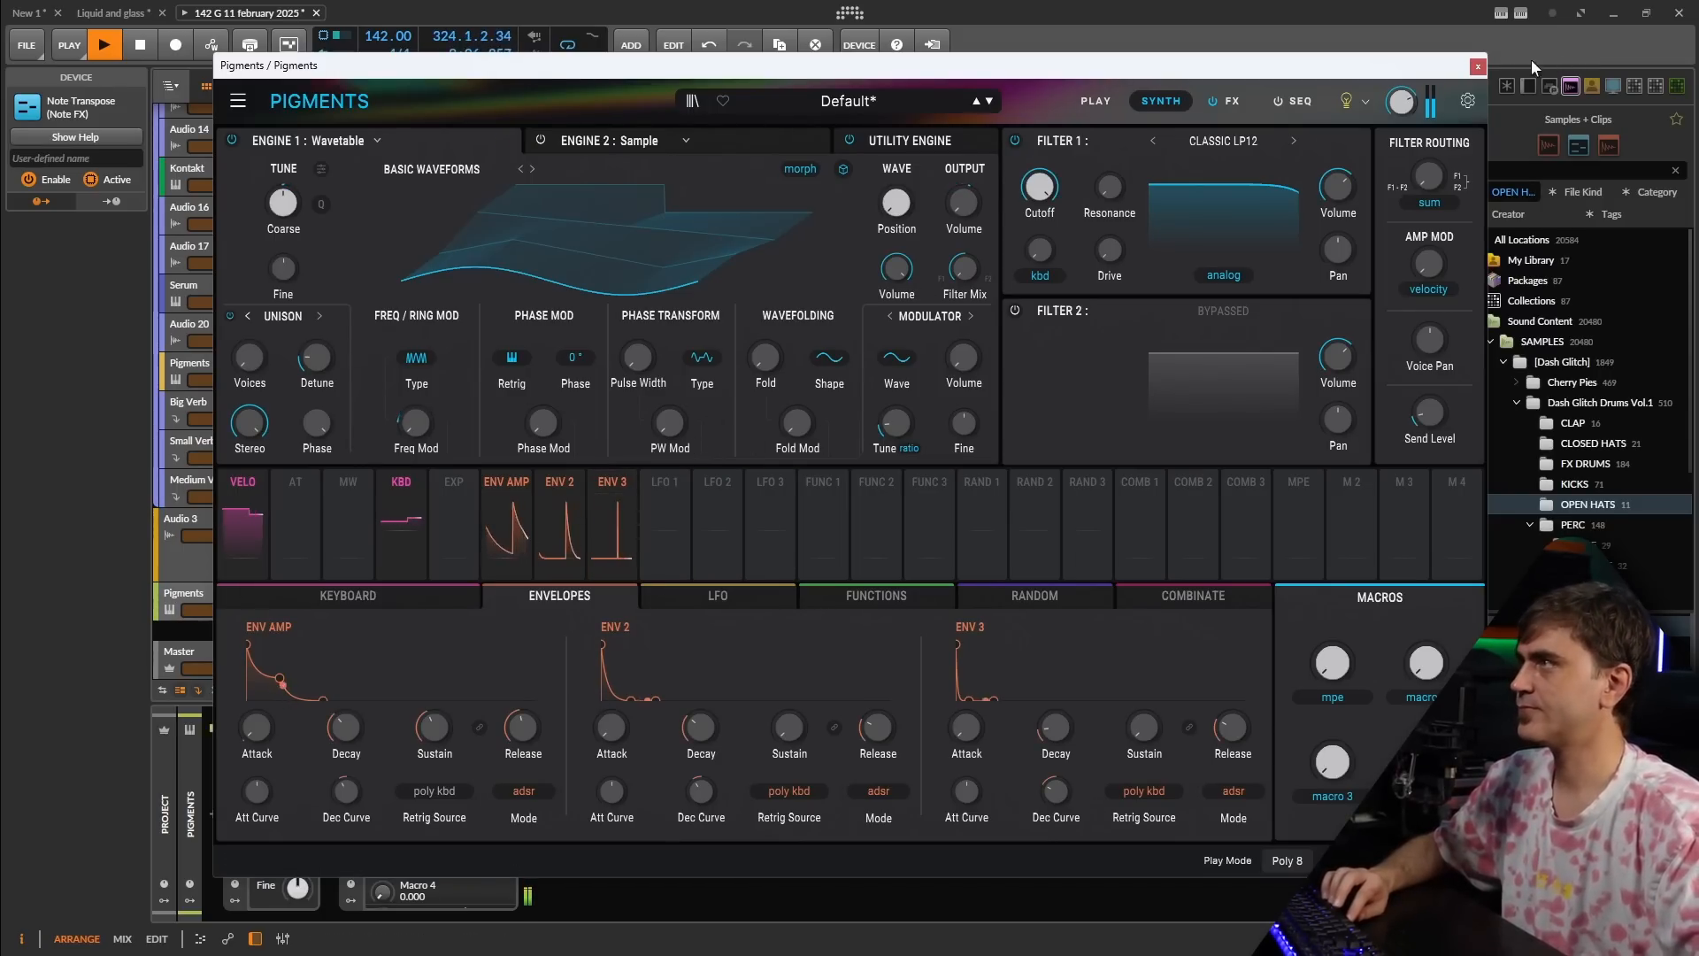
# - Open the second Pigments track's launcher clip and shift its notes later into a syncopated rhythm, with the second G4 starting at 1.3.2
pyautogui.click(1478, 66)
pyautogui.rightClick(398, 608)
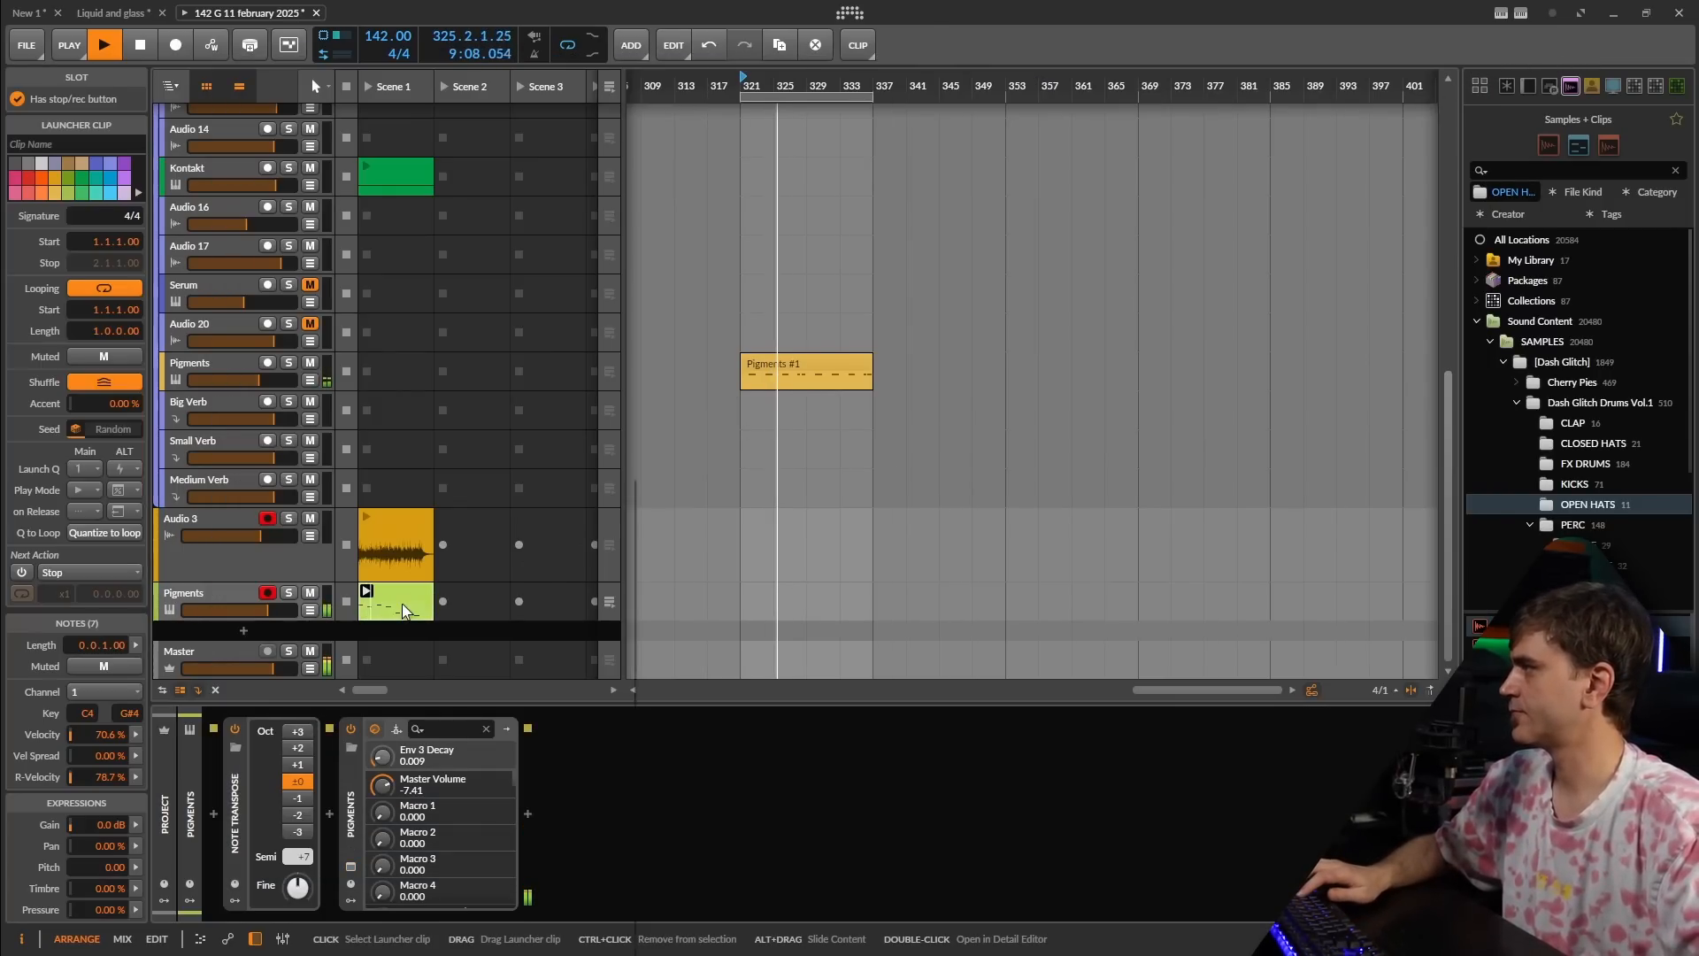
pyautogui.doubleClick(388, 604)
pyautogui.scroll(3, 1266, 446)
pyautogui.moveTo(1258, 445); pyautogui.dragTo(580, 726)
pyautogui.press('Right')
pyautogui.click(1308, 485)
pyautogui.moveTo(1342, 457); pyautogui.dragTo(781, 715)
pyautogui.press('Right')
pyautogui.moveTo(780, 715); pyautogui.dragTo(511, 700)
pyautogui.moveTo(1215, 487); pyautogui.dragTo(706, 681)
pyautogui.press('Right')
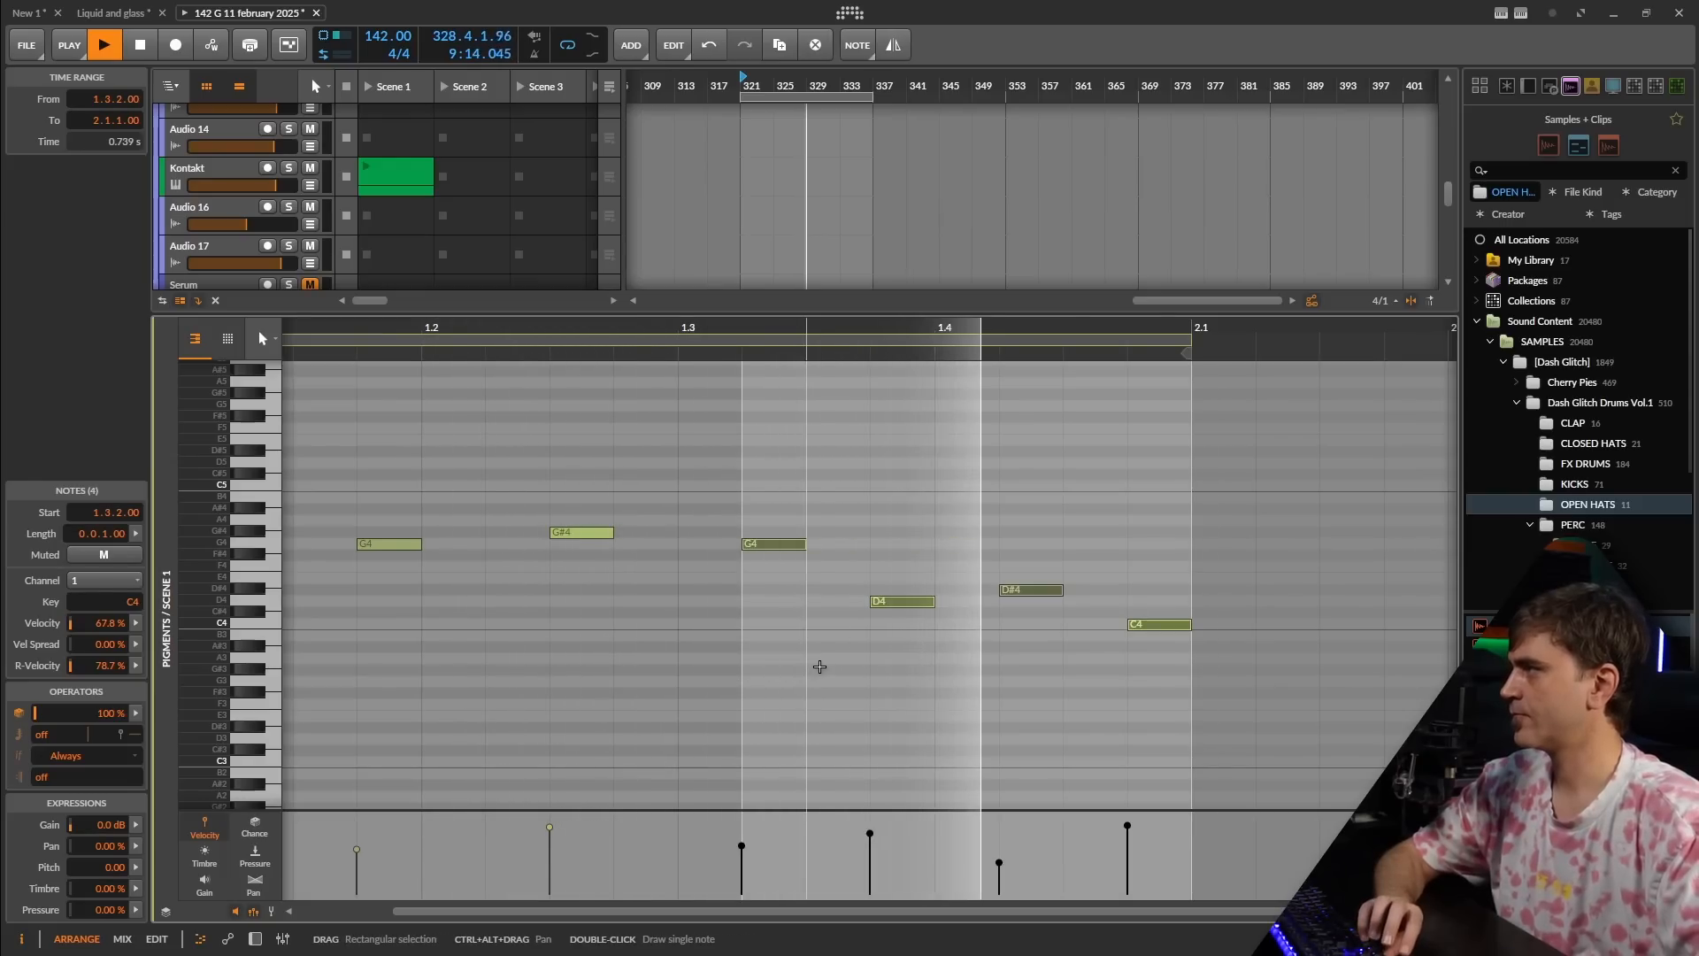
# - Move the clip's final C4 one sixteenth earlier, to 1.4.3
pyautogui.scroll(-4, 831, 652)
pyautogui.scroll(3, 1062, 632)
pyautogui.scroll(2, 868, 573)
pyautogui.scroll(-4, 866, 573)
pyautogui.moveTo(840, 534); pyautogui.dragTo(652, 639)
pyautogui.moveTo(779, 580); pyautogui.dragTo(901, 659)
pyautogui.press('Left')
pyautogui.moveTo(1042, 511); pyautogui.dragTo(754, 677)
pyautogui.click(831, 531)
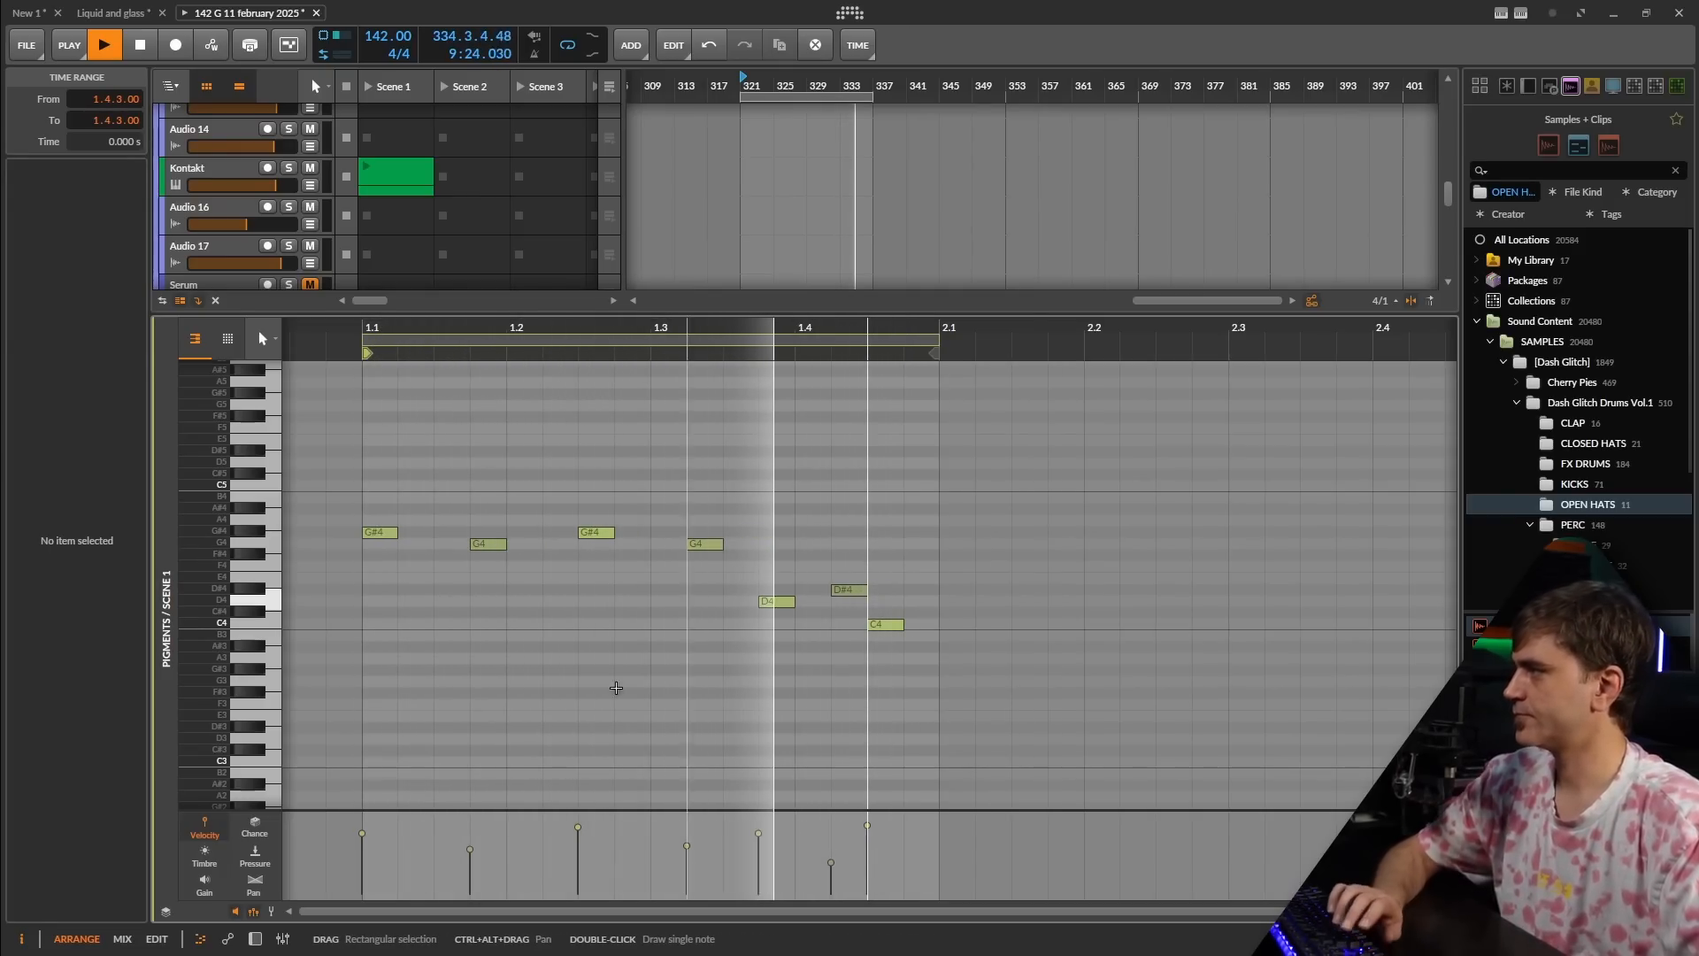
# - Insert a Humanize note effect between Note Transpose and Pigments in the device chain
pyautogui.press('d')
pyautogui.click(329, 809)
pyautogui.write('humas')
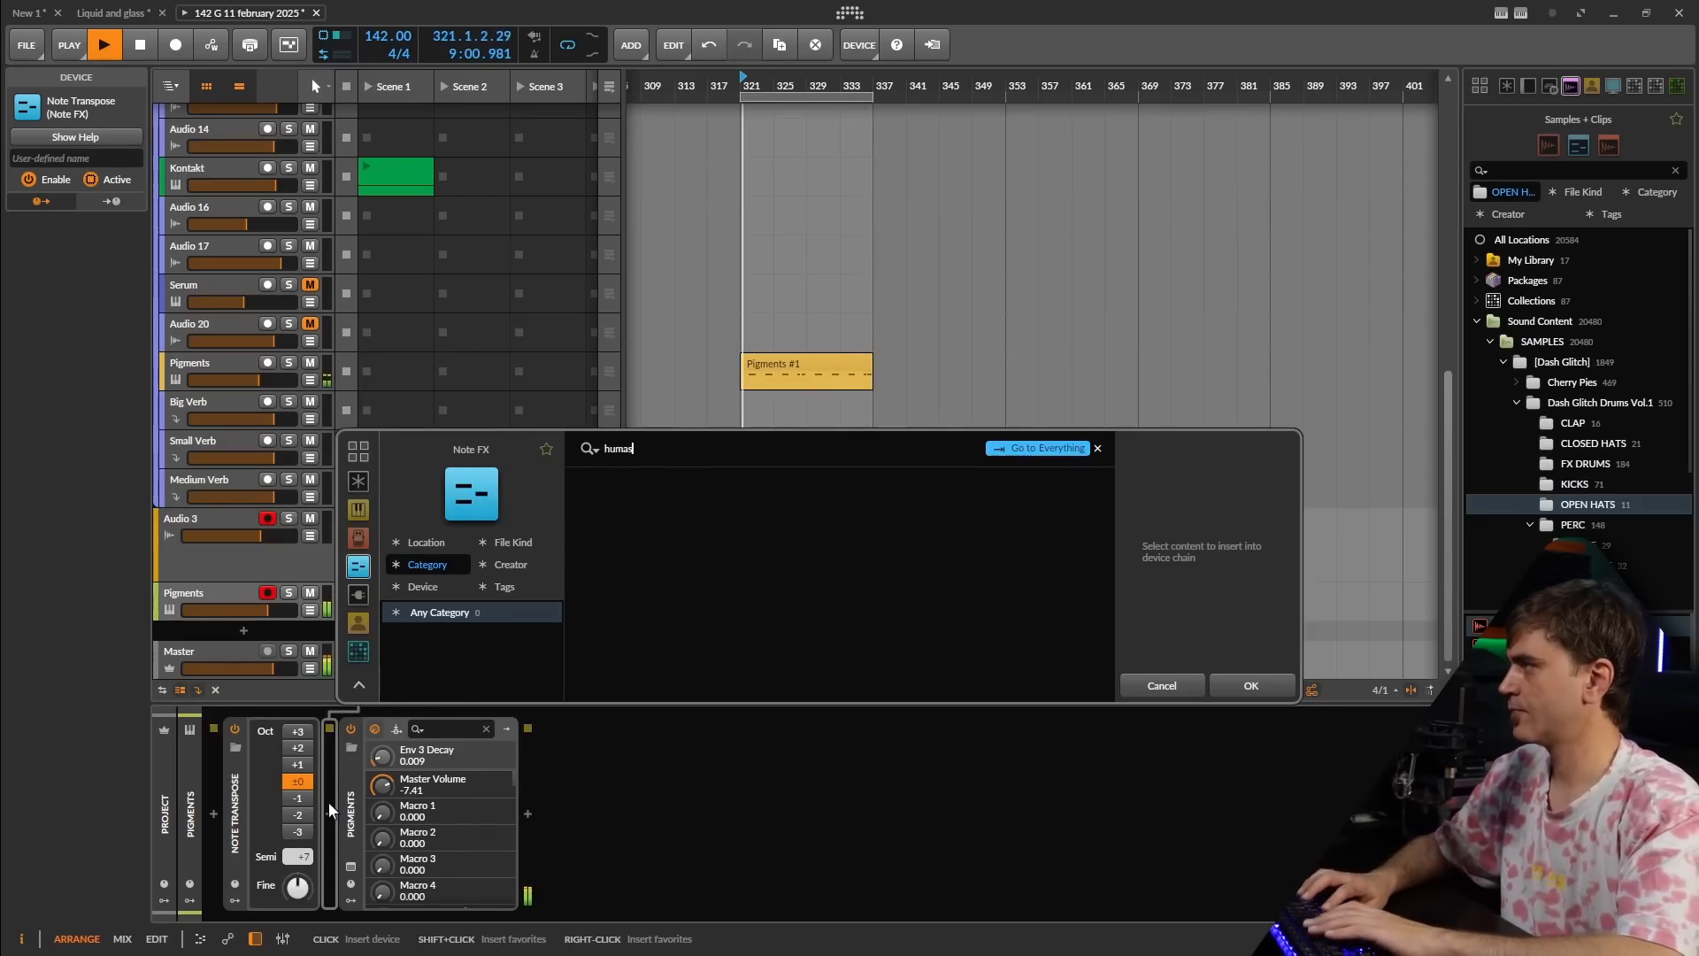
pyautogui.press('BackSpace')
pyautogui.write('n')
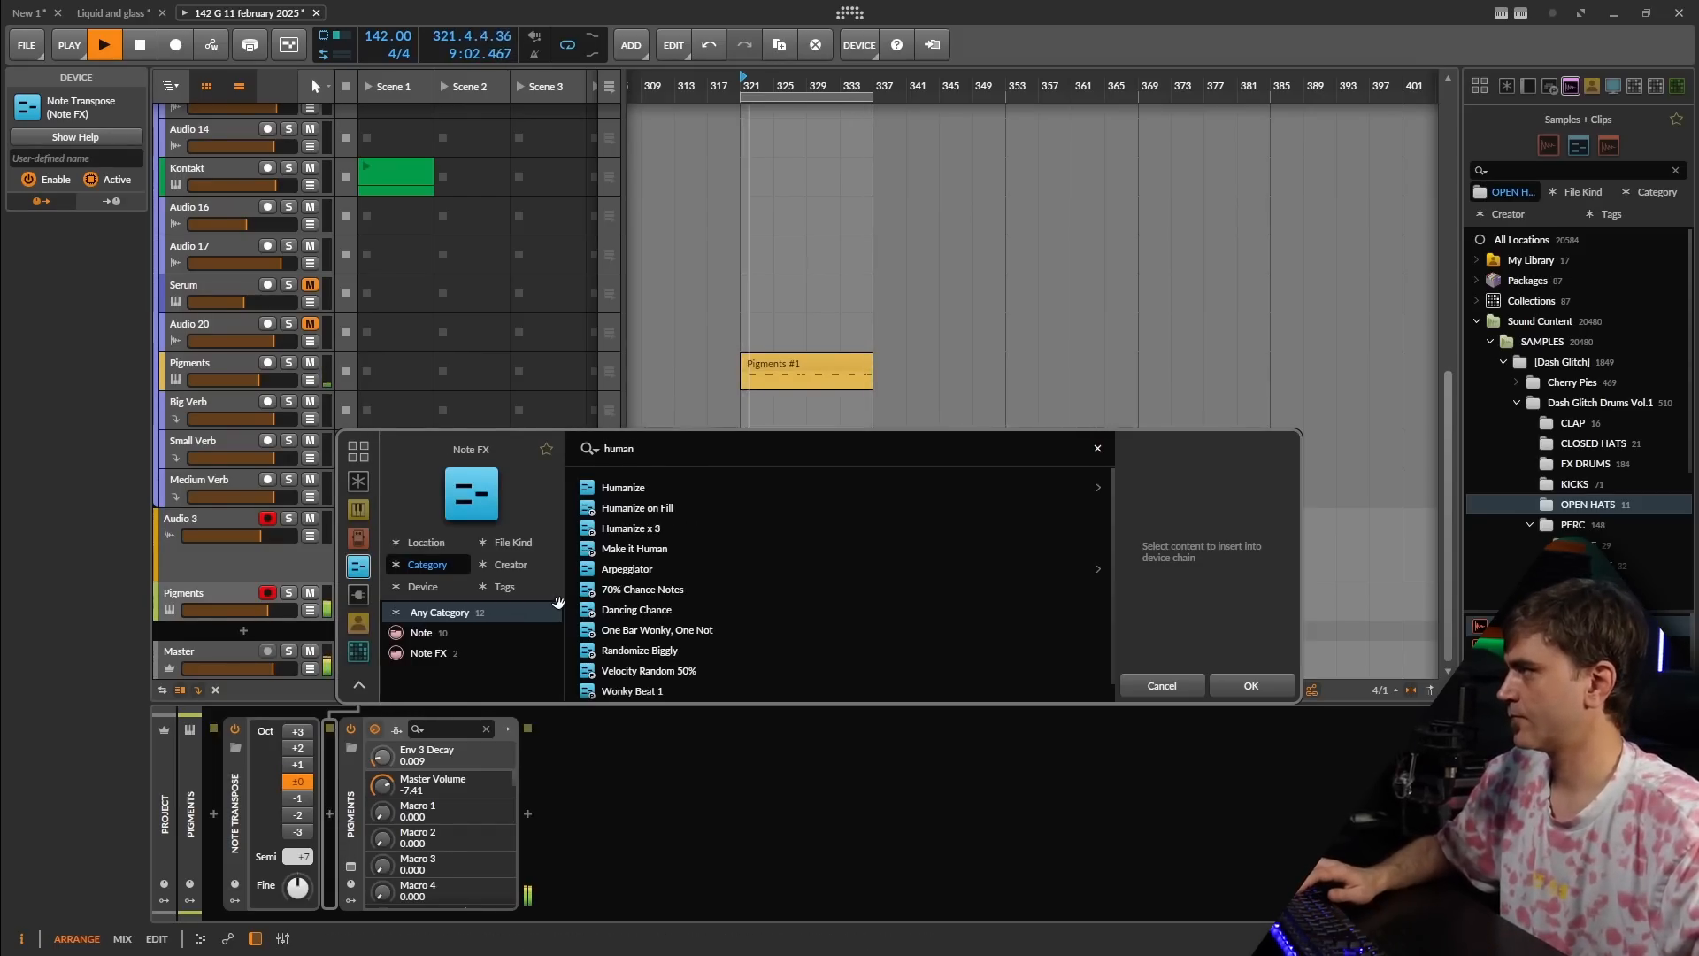
pyautogui.click(626, 491)
pyautogui.click(1265, 686)
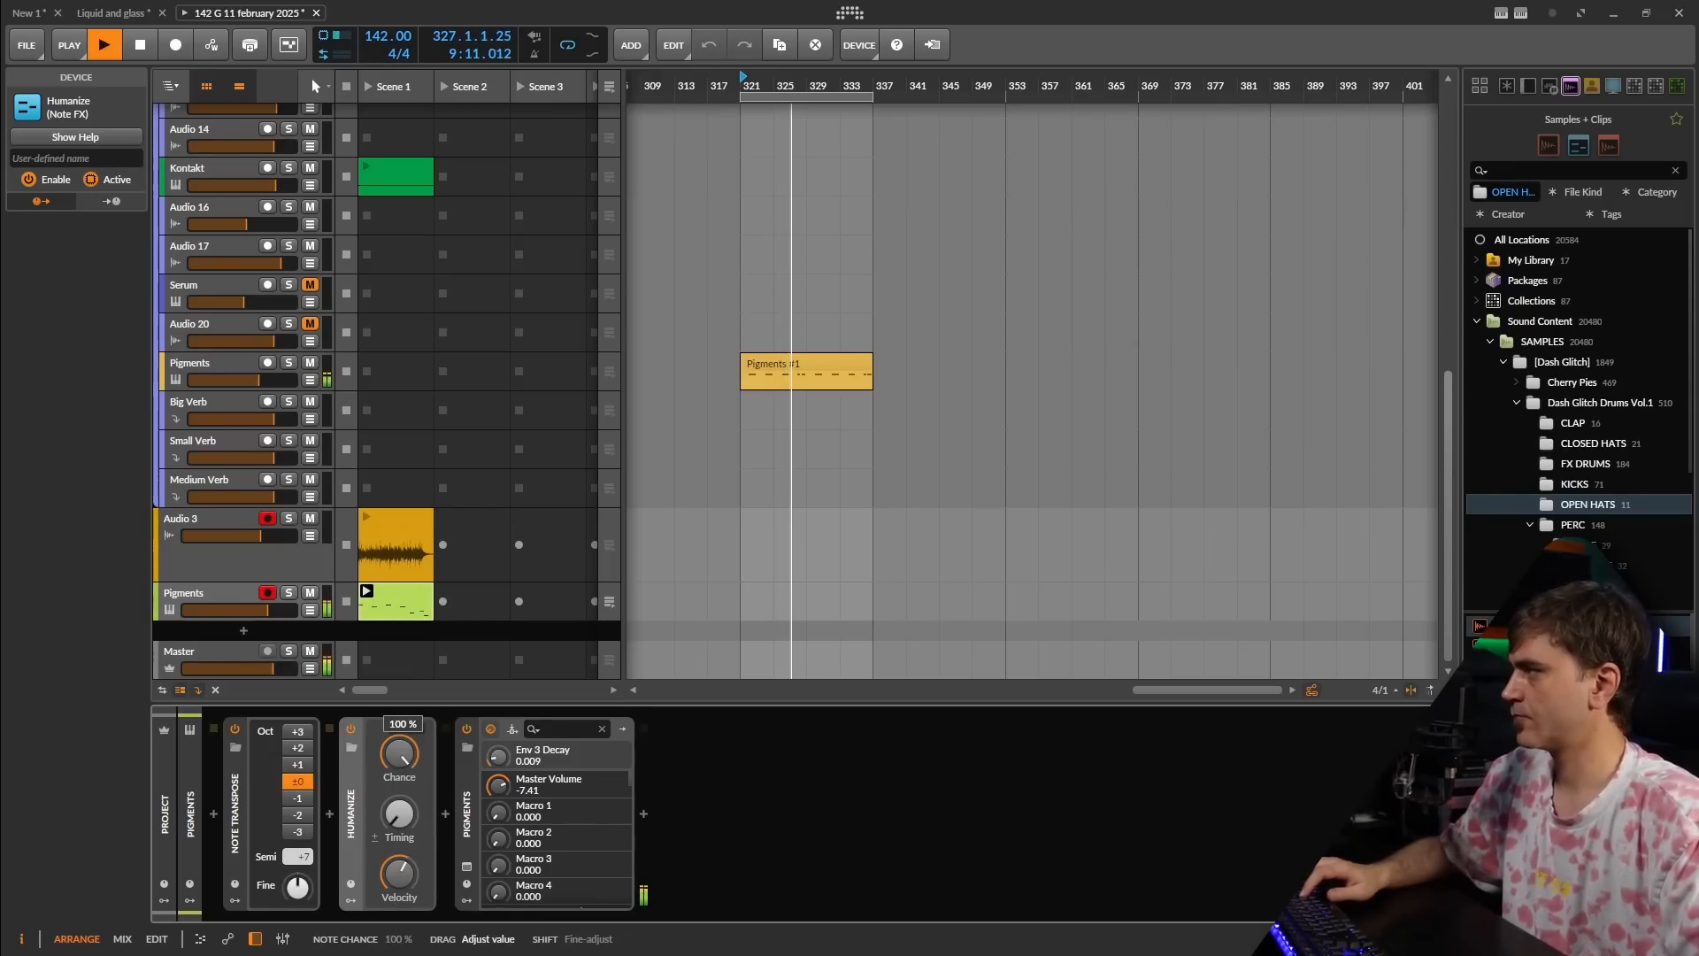
# - Reopen Pigments' aux effects and set the delay to a synced dotted time of 1/8.d with ping pong enabled
pyautogui.click(467, 869)
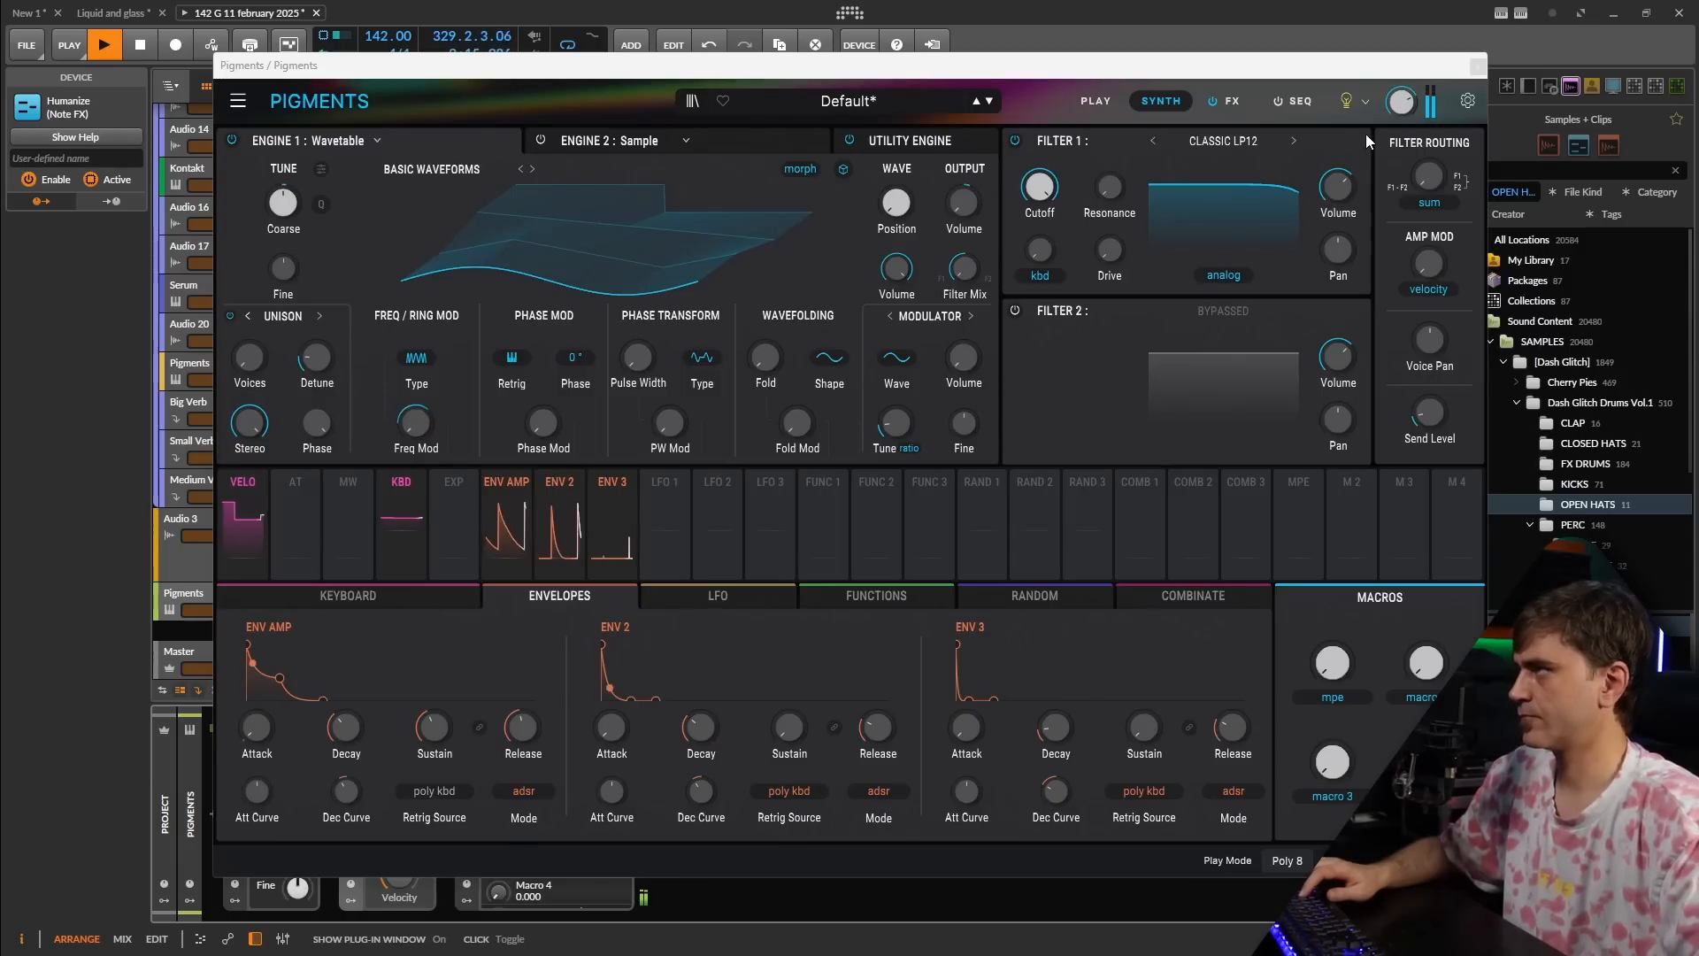
pyautogui.click(1233, 102)
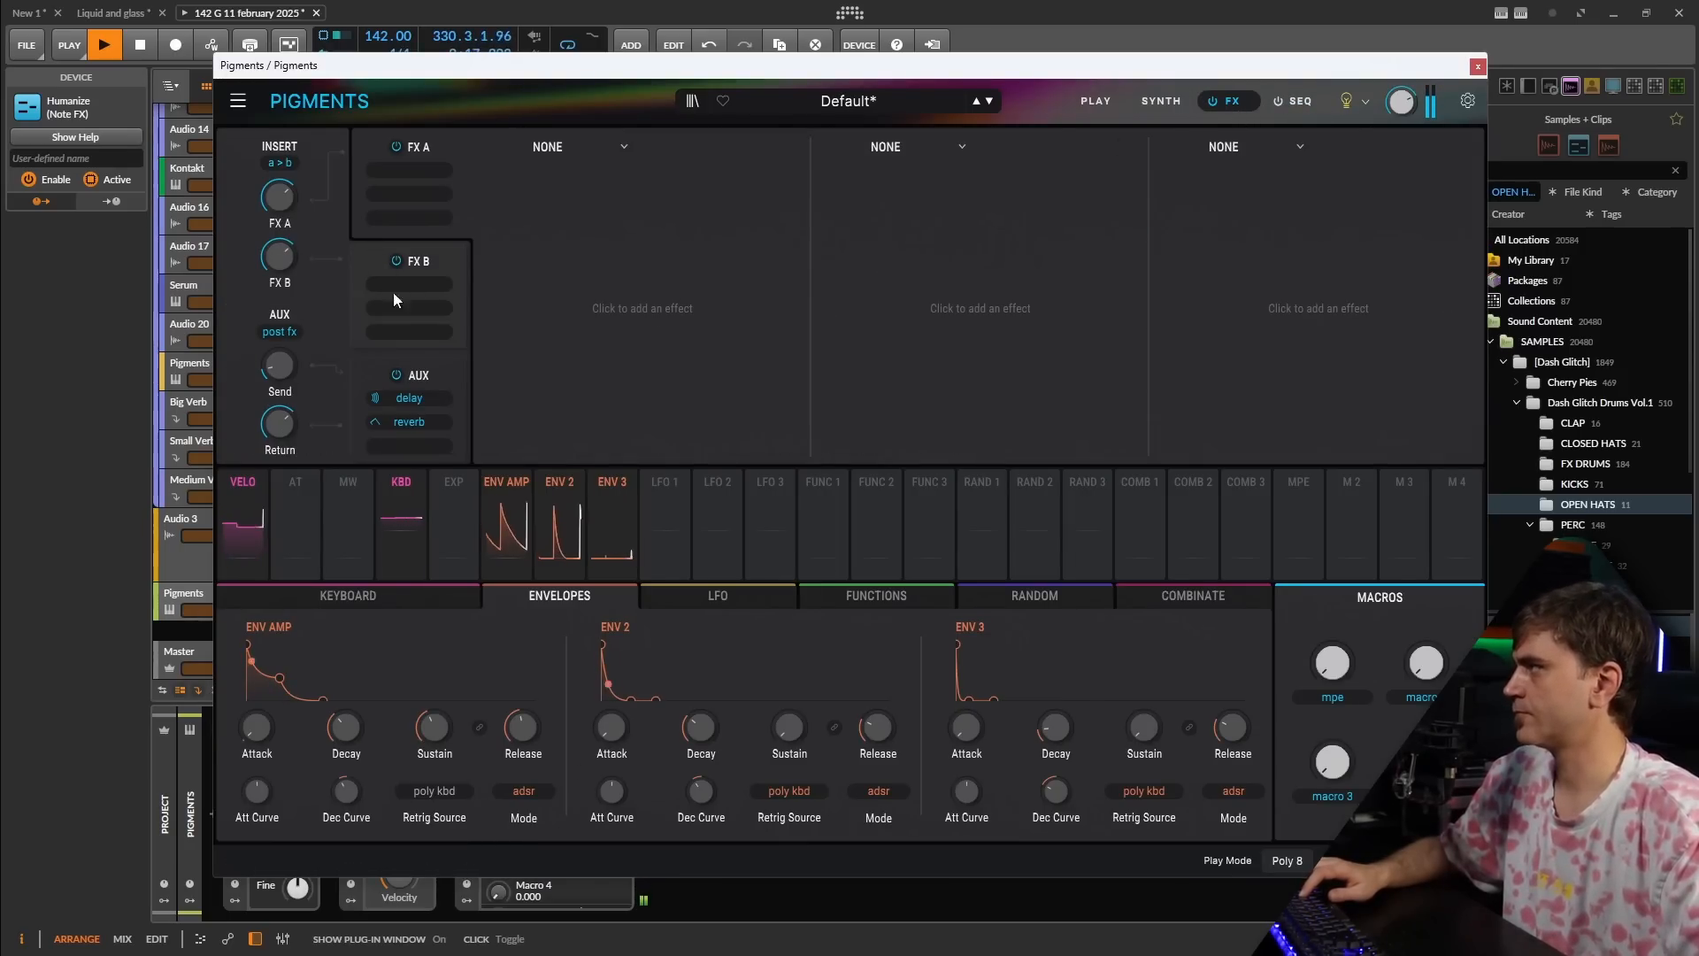
pyautogui.click(434, 384)
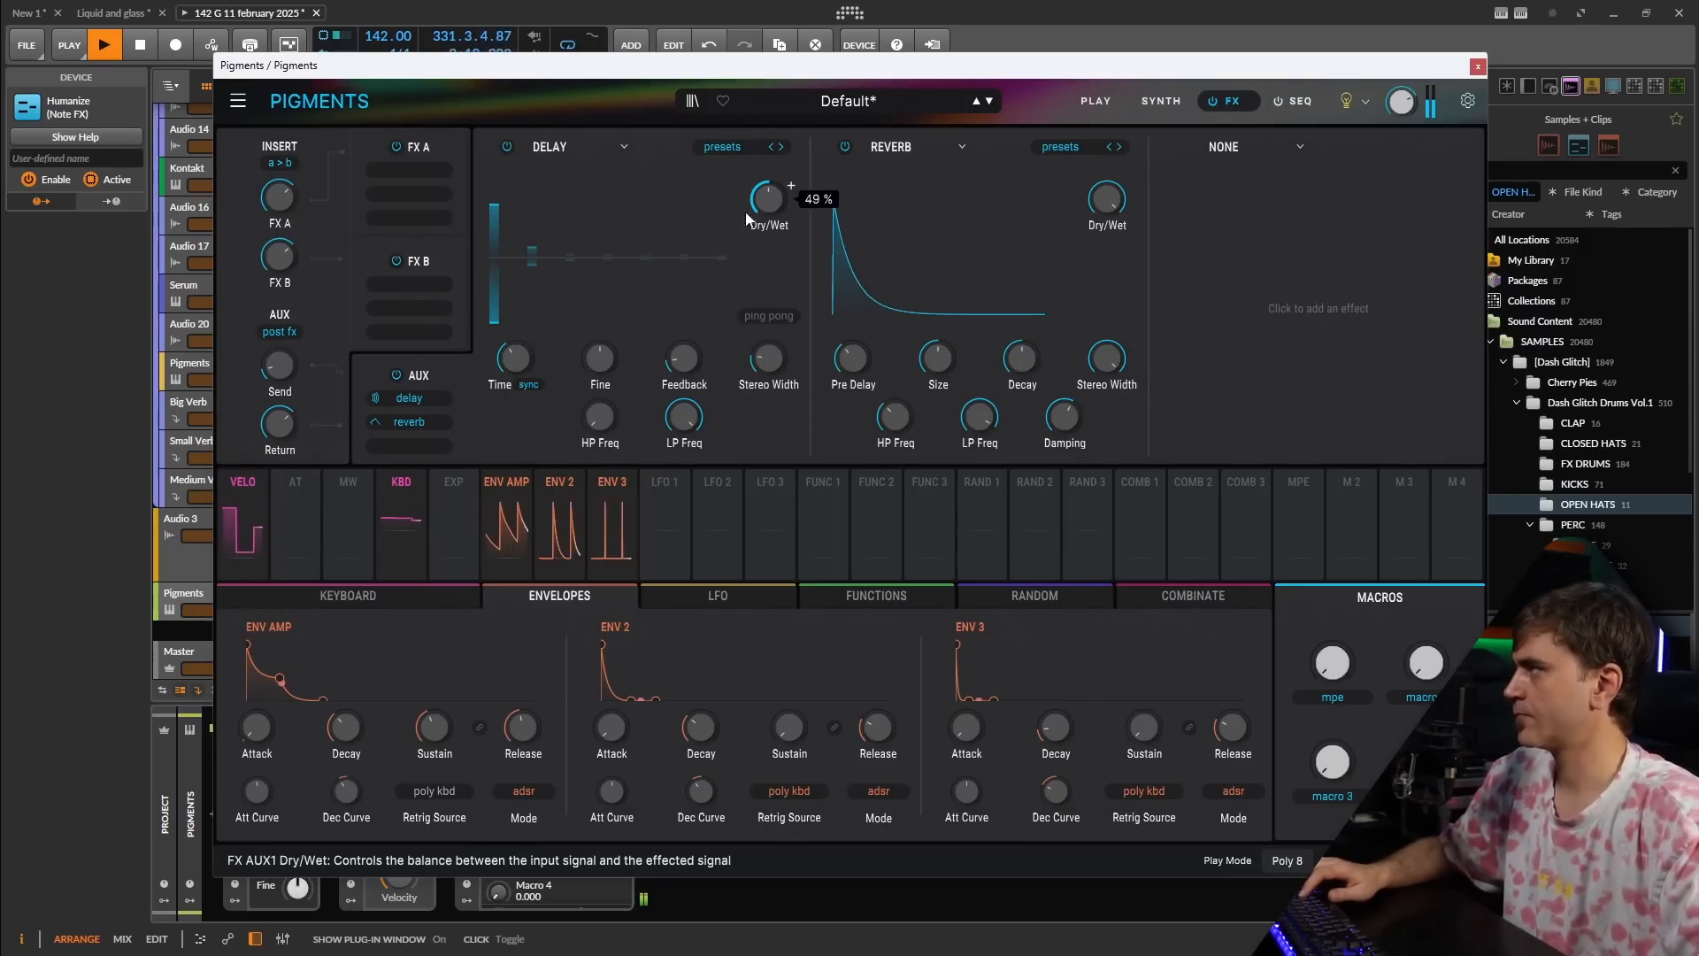
pyautogui.click(531, 386)
pyautogui.click(522, 502)
pyautogui.moveTo(513, 358)
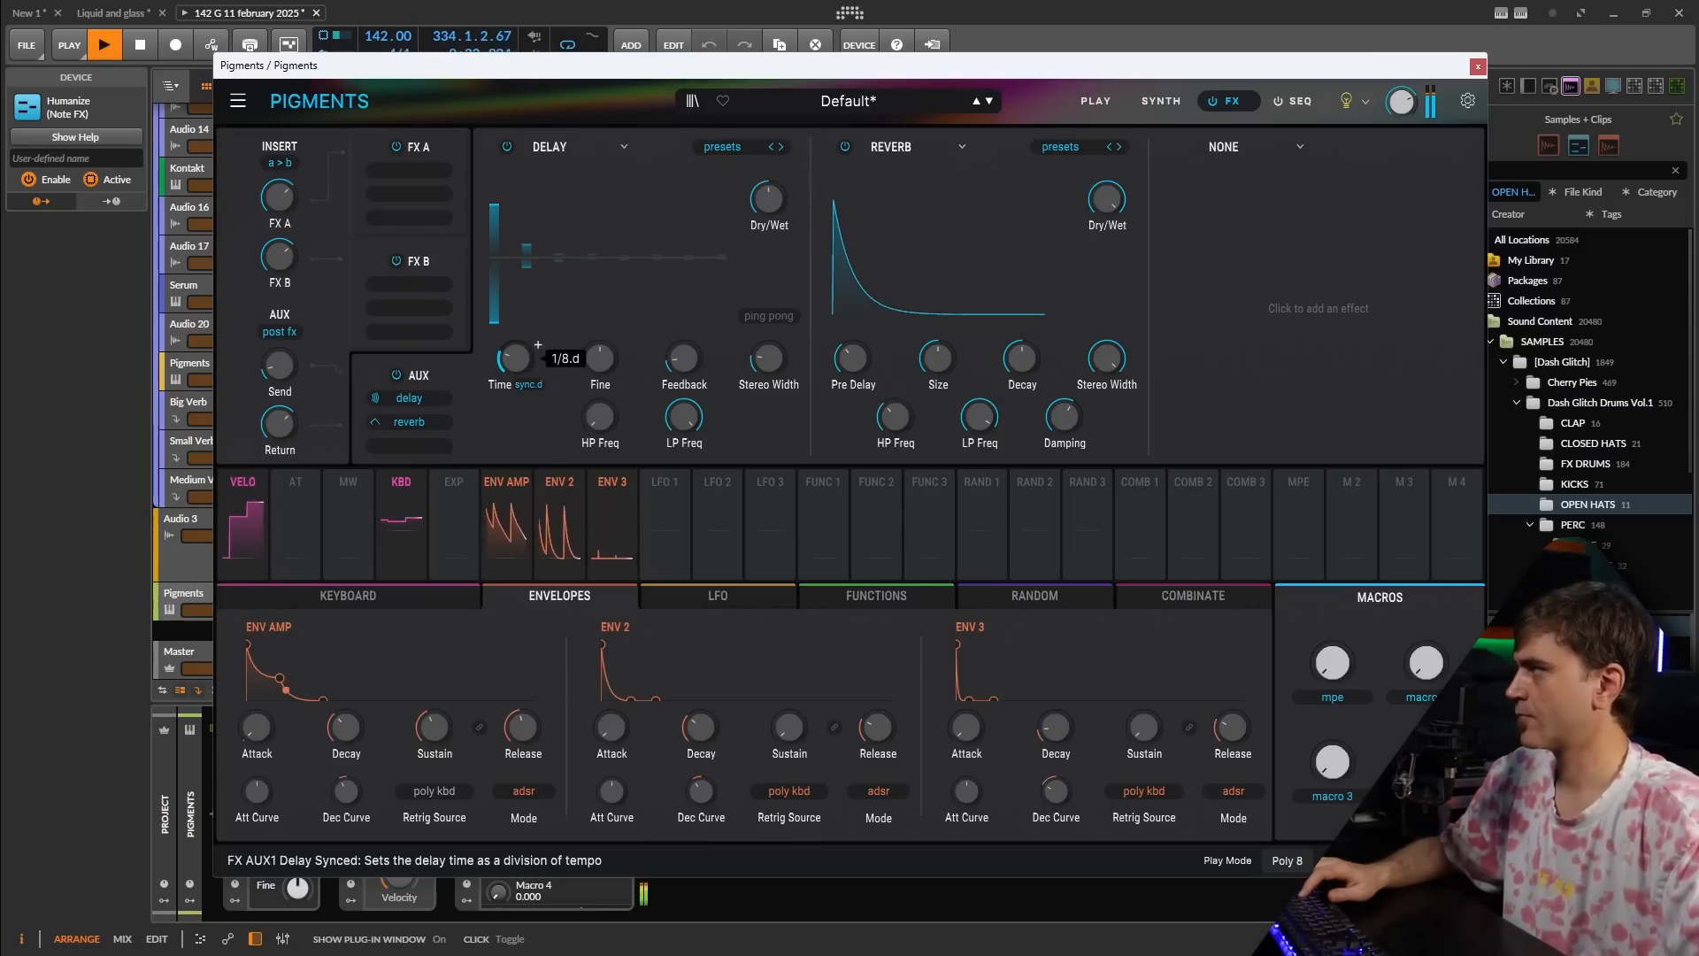
pyautogui.click(766, 317)
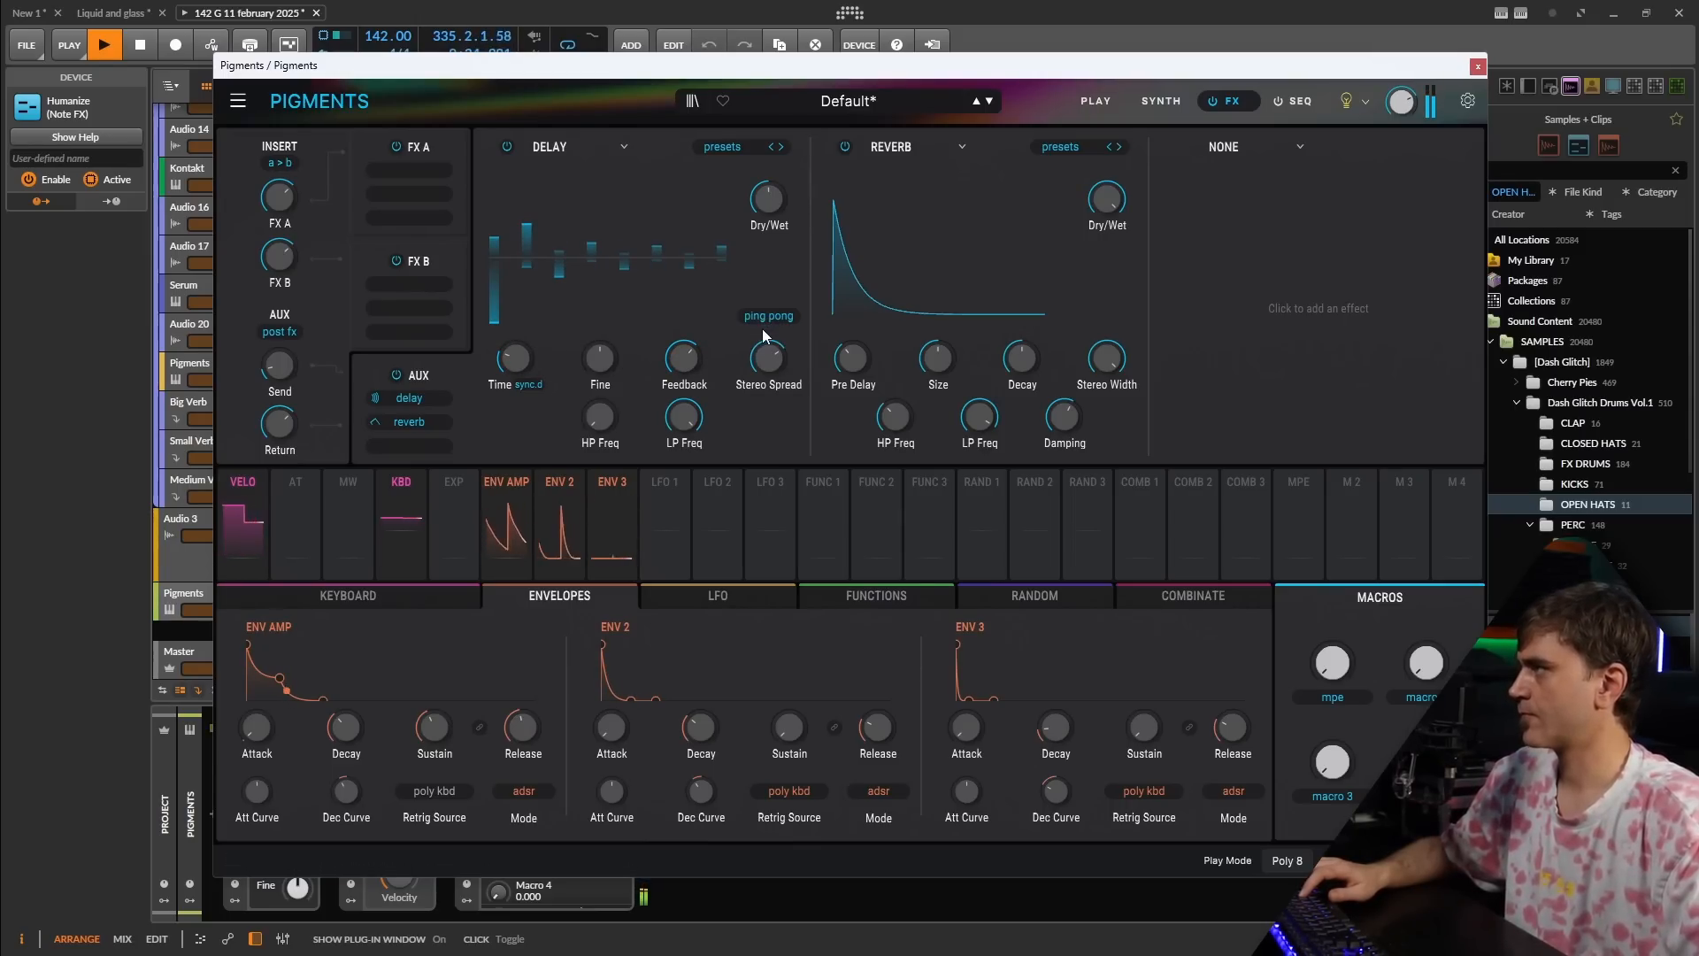
# - Set the delay's Dry/Wet to 98 % and the aux send to -22.7, close the Pigments window and stop playback
pyautogui.moveTo(791, 185)
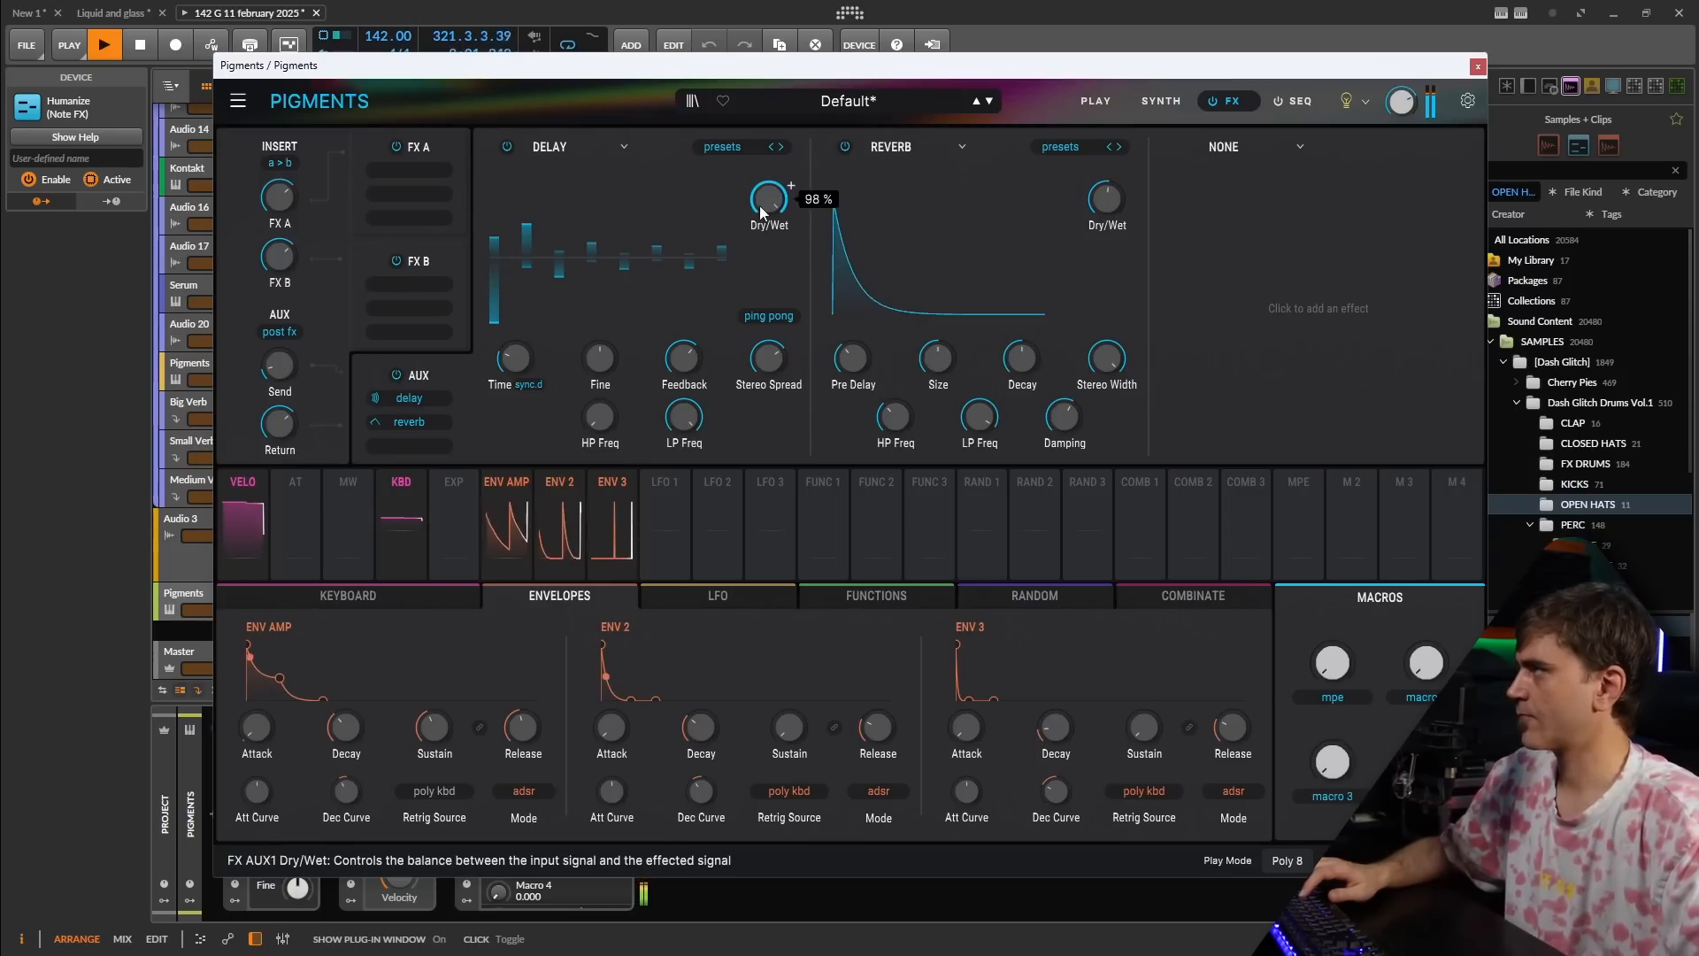
pyautogui.moveTo(277, 376); pyautogui.dragTo(277, 354)
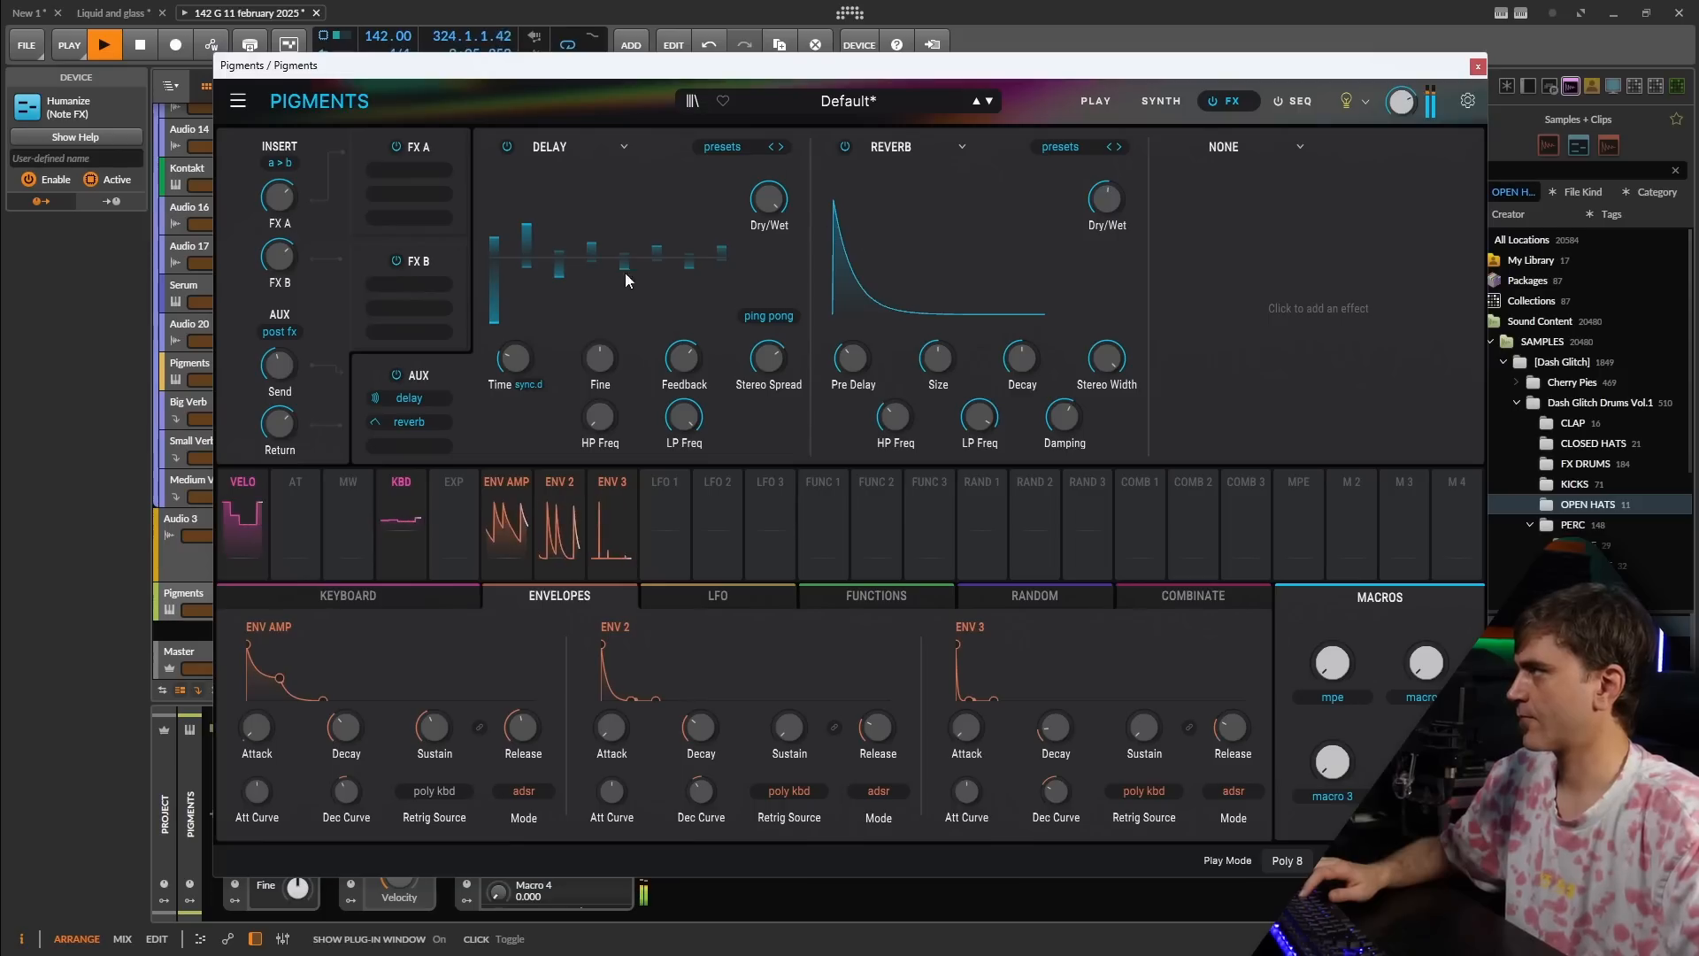
pyautogui.click(1162, 101)
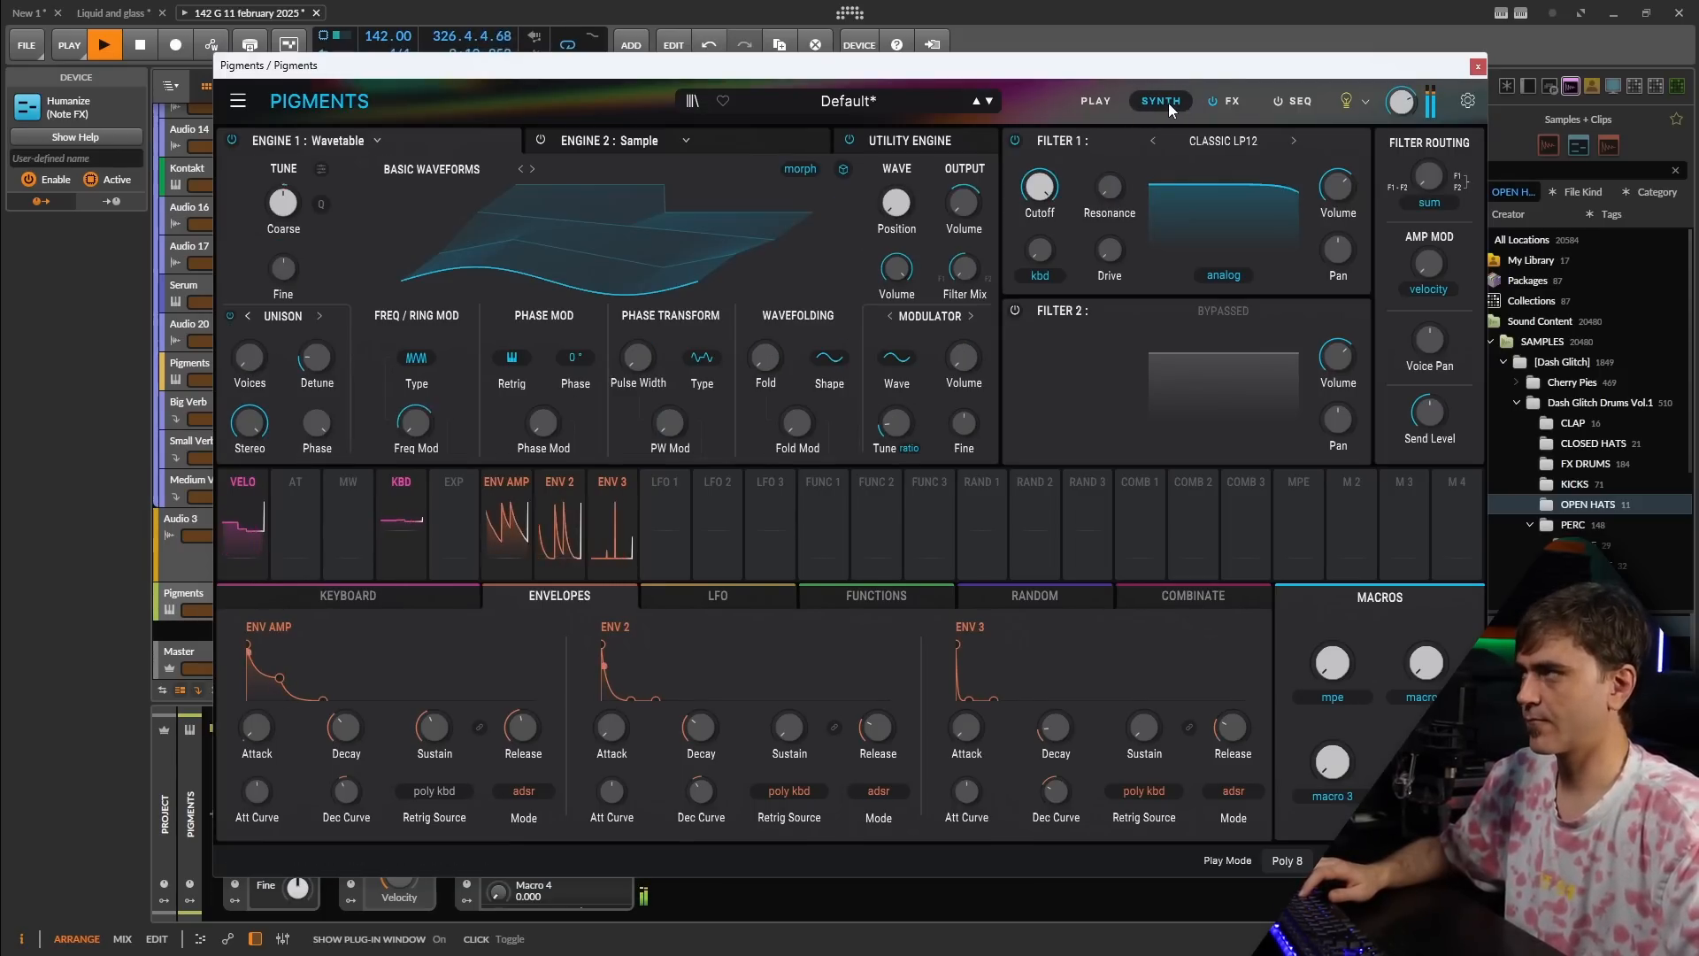
pyautogui.click(1478, 67)
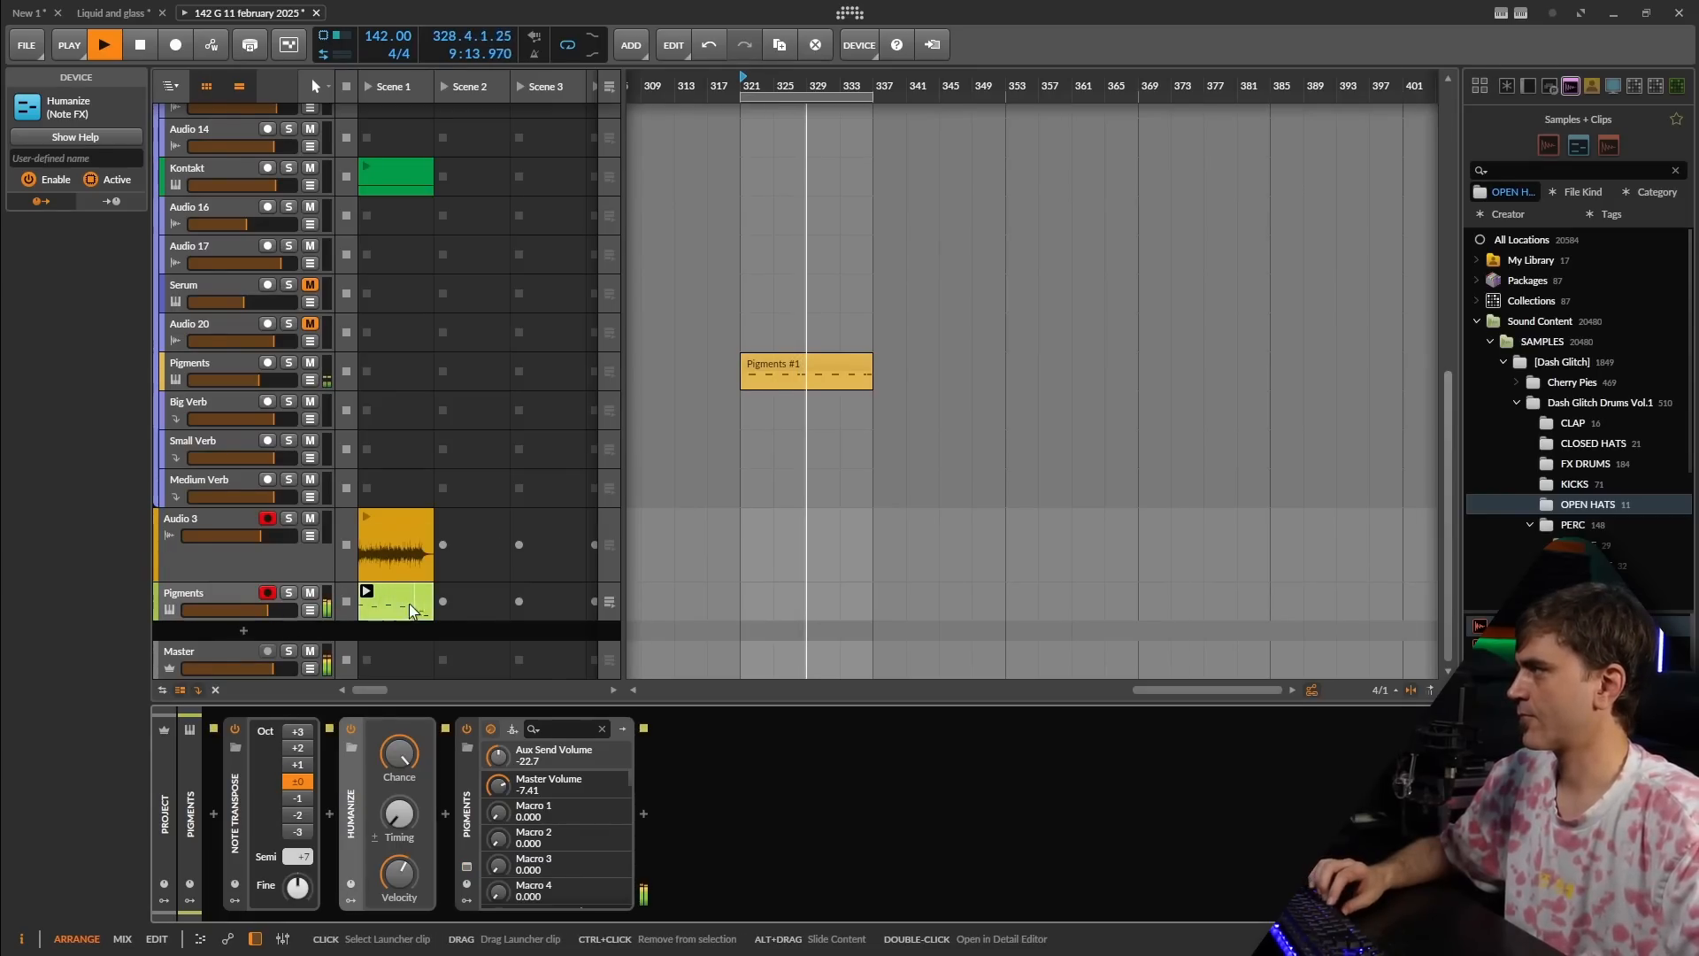
pyautogui.press('space')
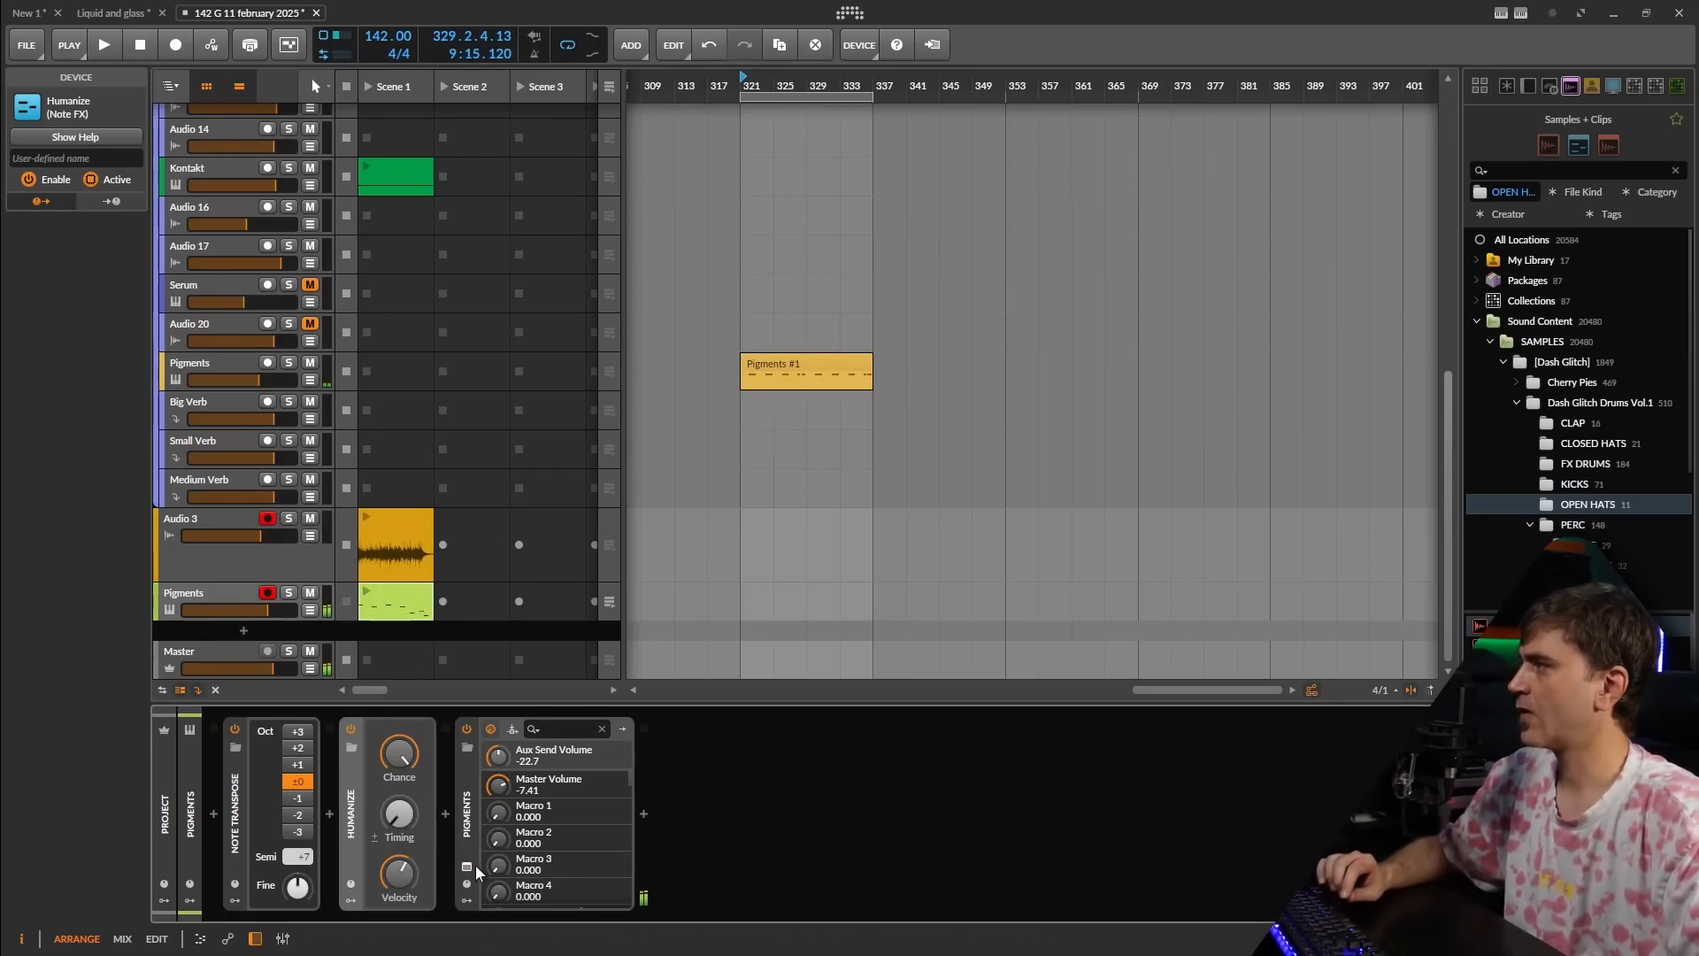
# - Reopen the Pigments window, enable its sequencer section and switch it to arpeggiator mode
pyautogui.click(466, 867)
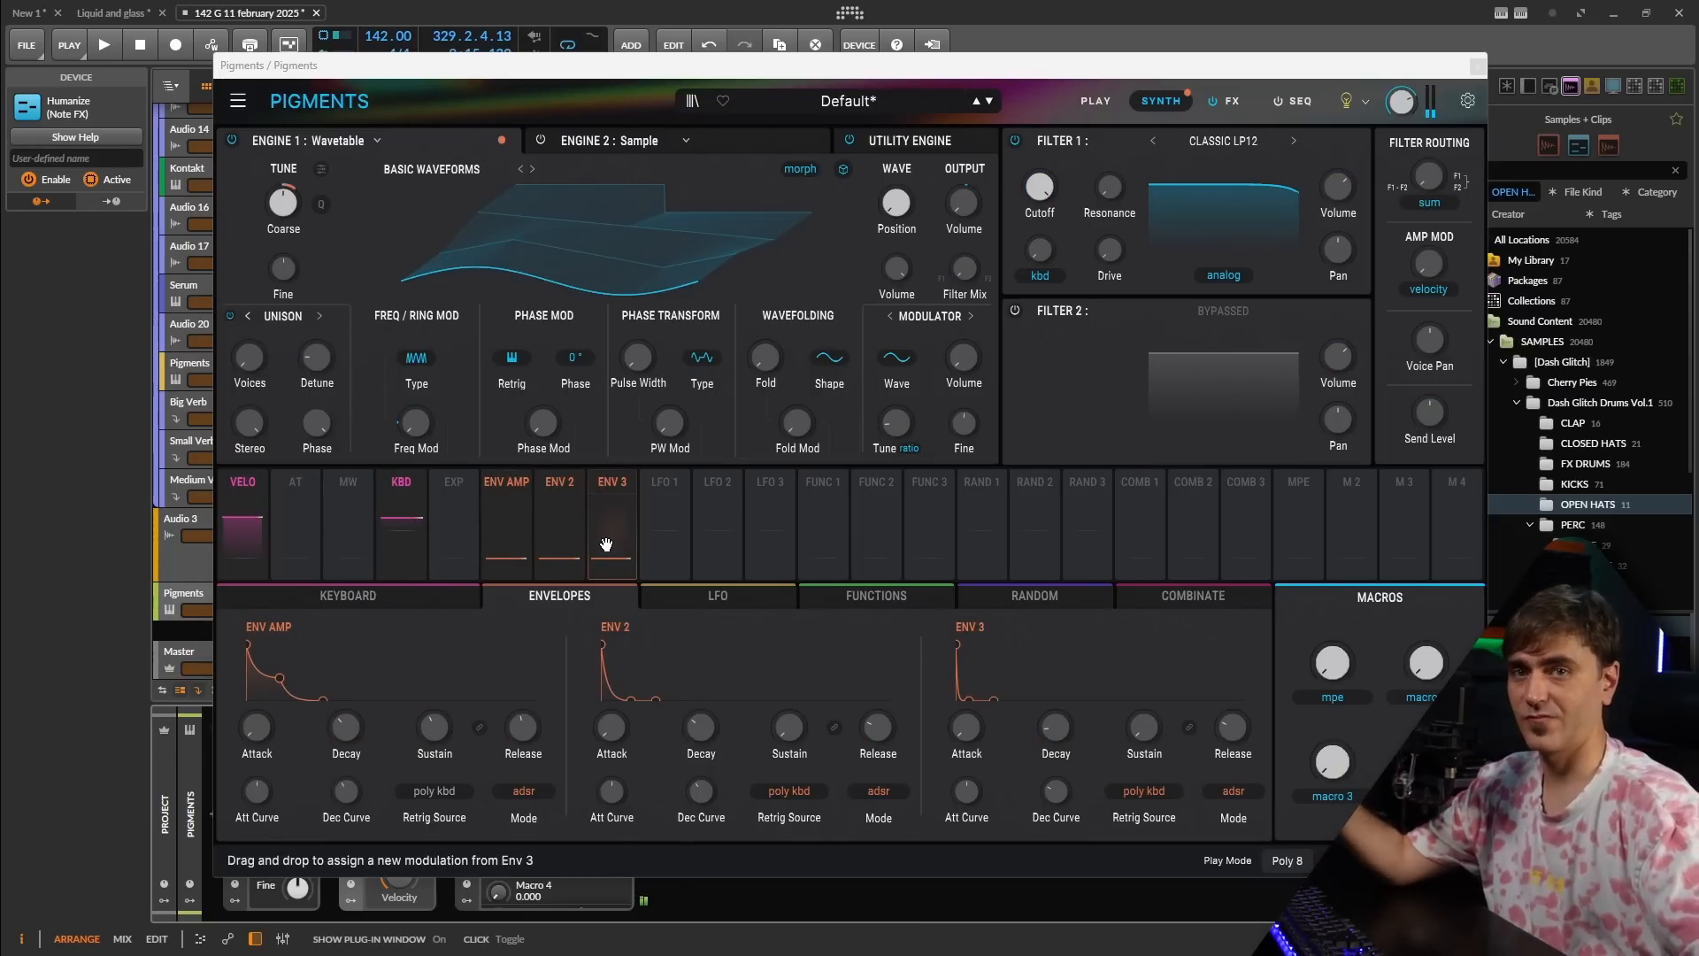
pyautogui.click(1288, 101)
pyautogui.click(1277, 102)
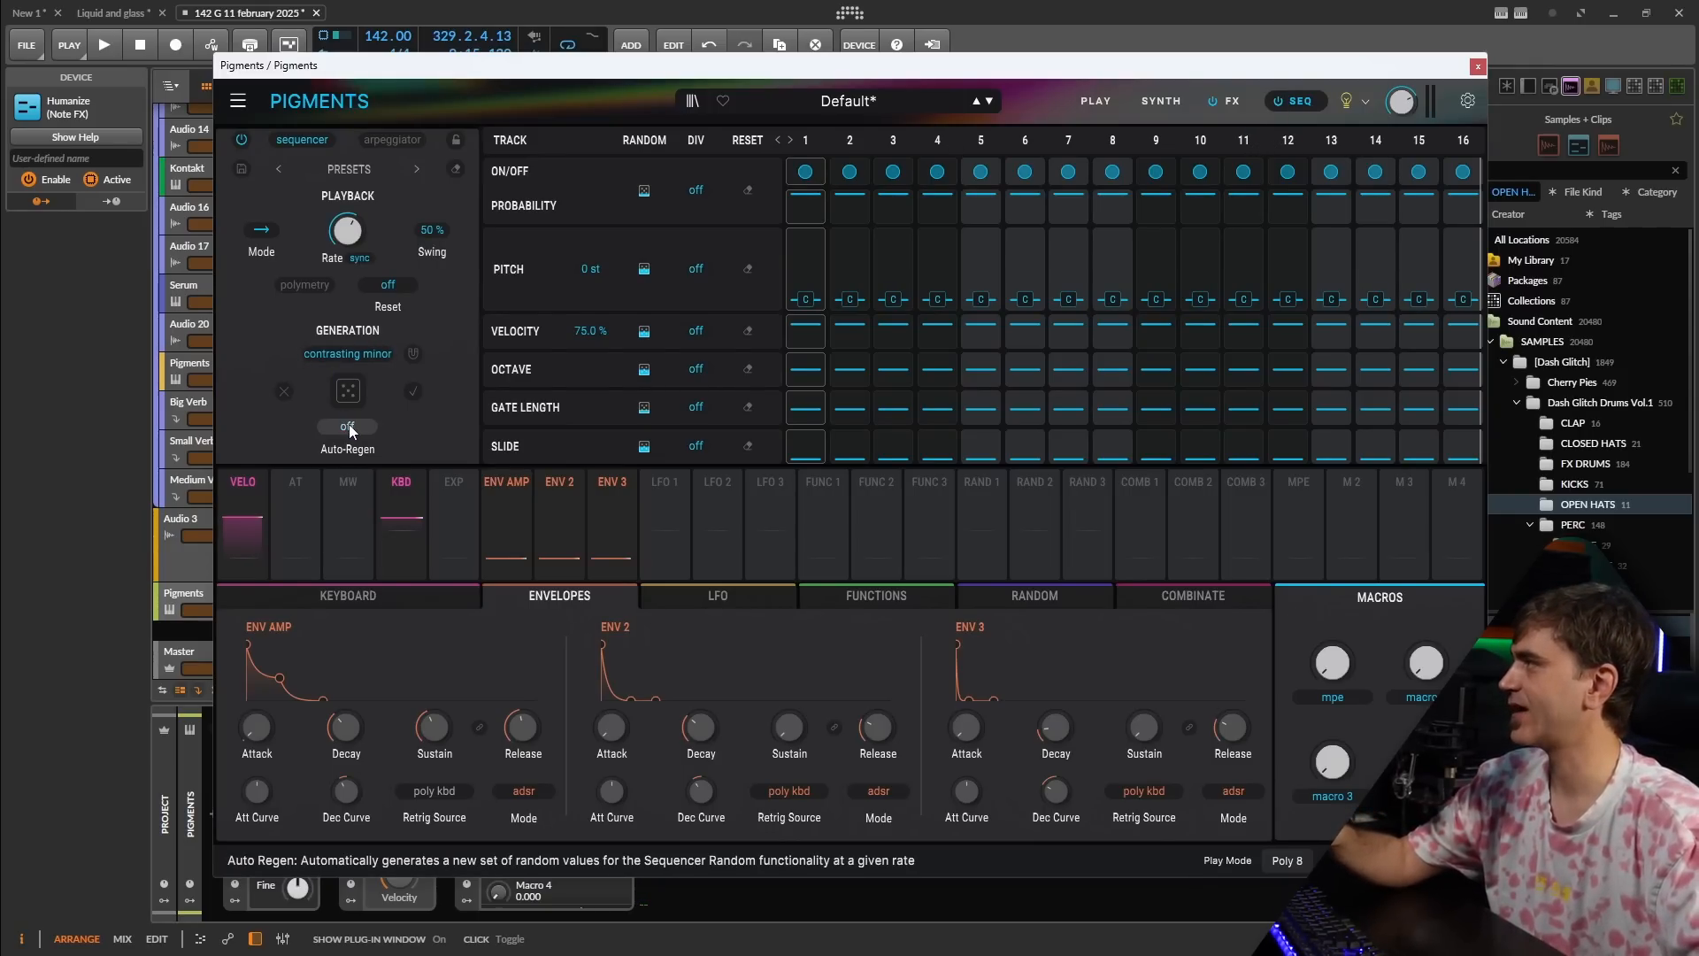
pyautogui.click(392, 140)
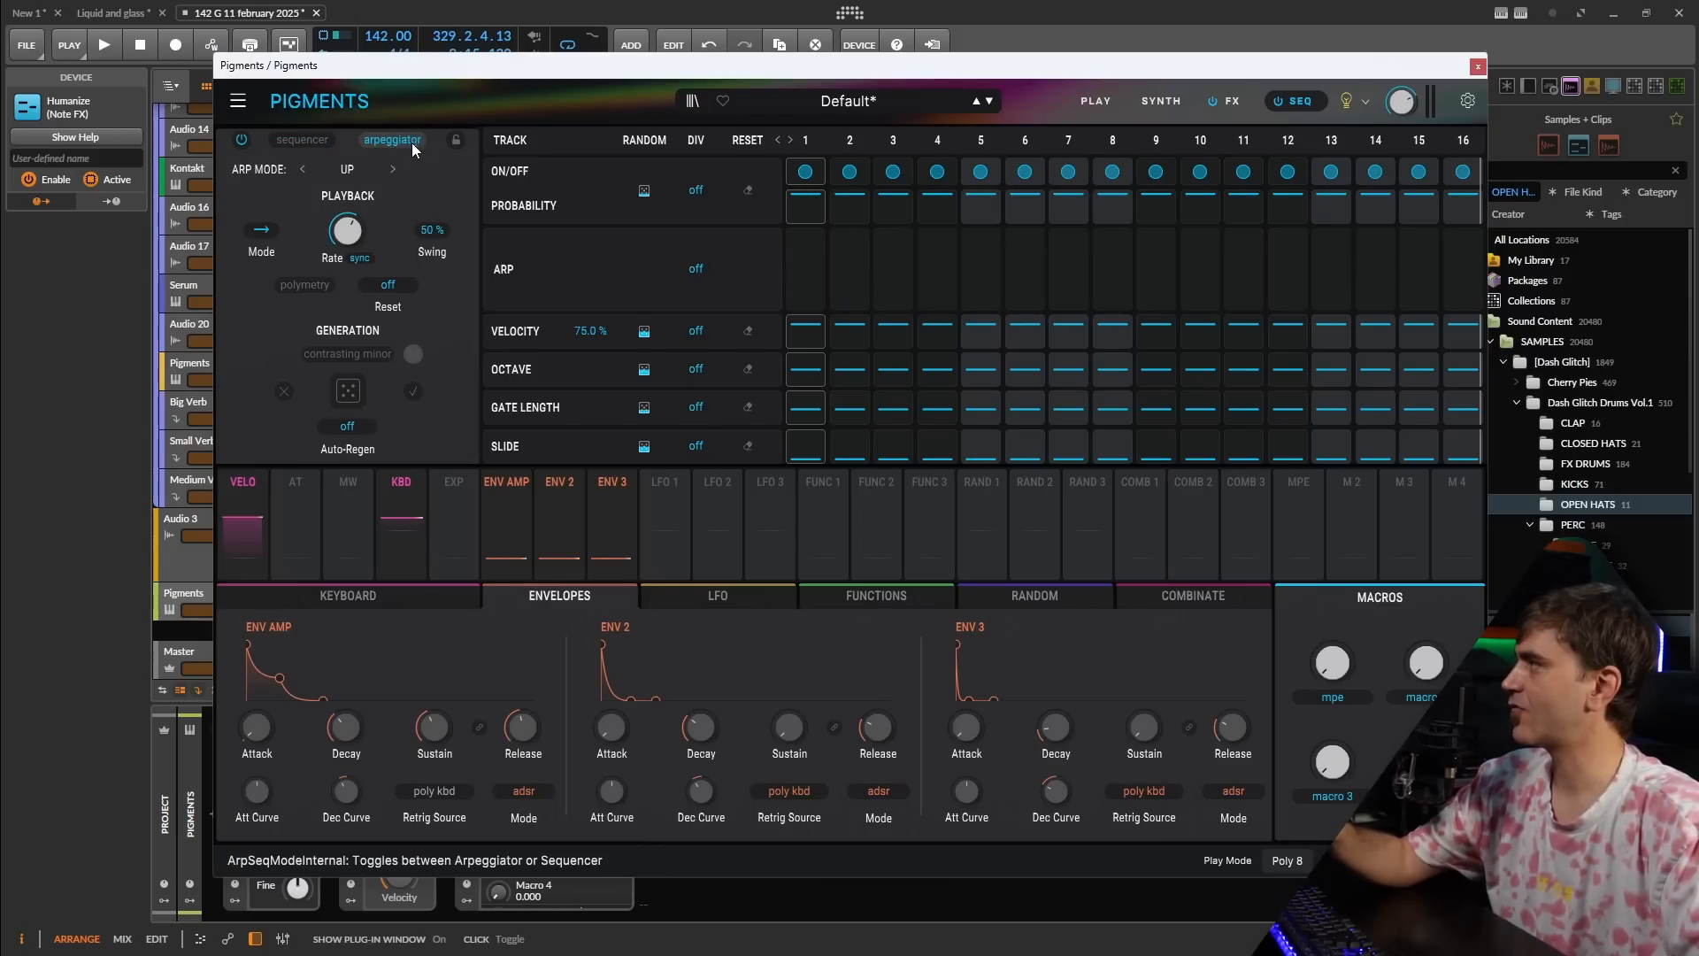
# - Set the arpeggiator's Auto-Regen to 1 bar and the On/Off random amount to 24.2 %
pyautogui.click(363, 426)
pyautogui.click(274, 591)
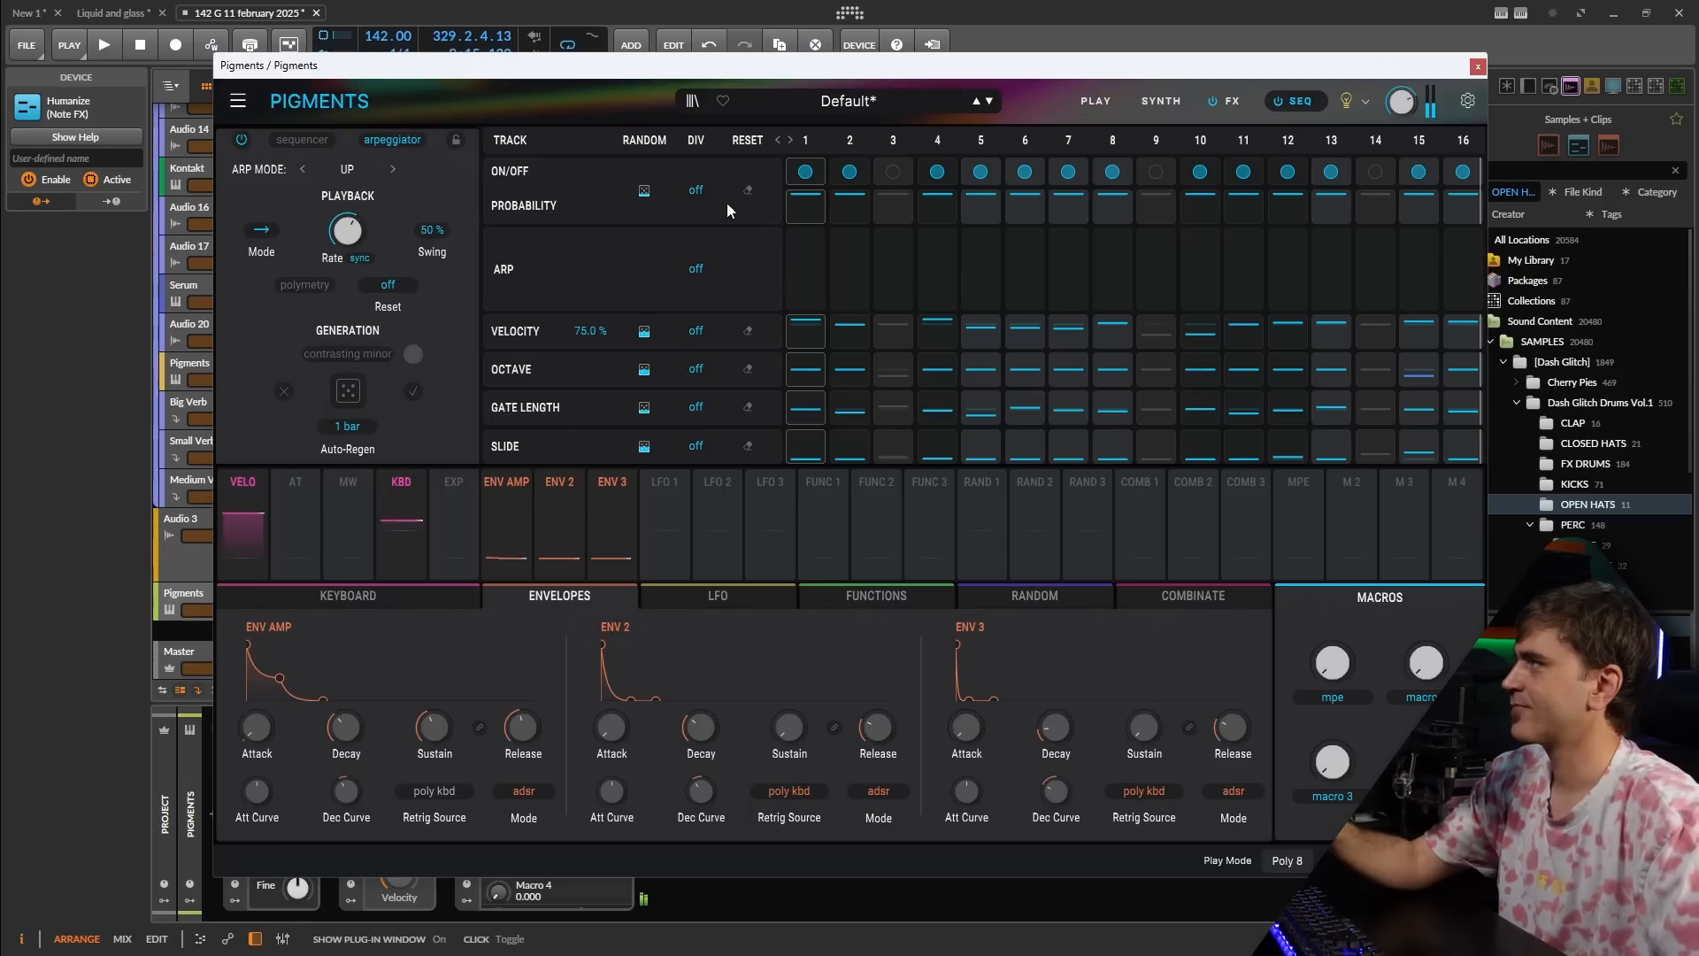
pyautogui.moveTo(648, 193)
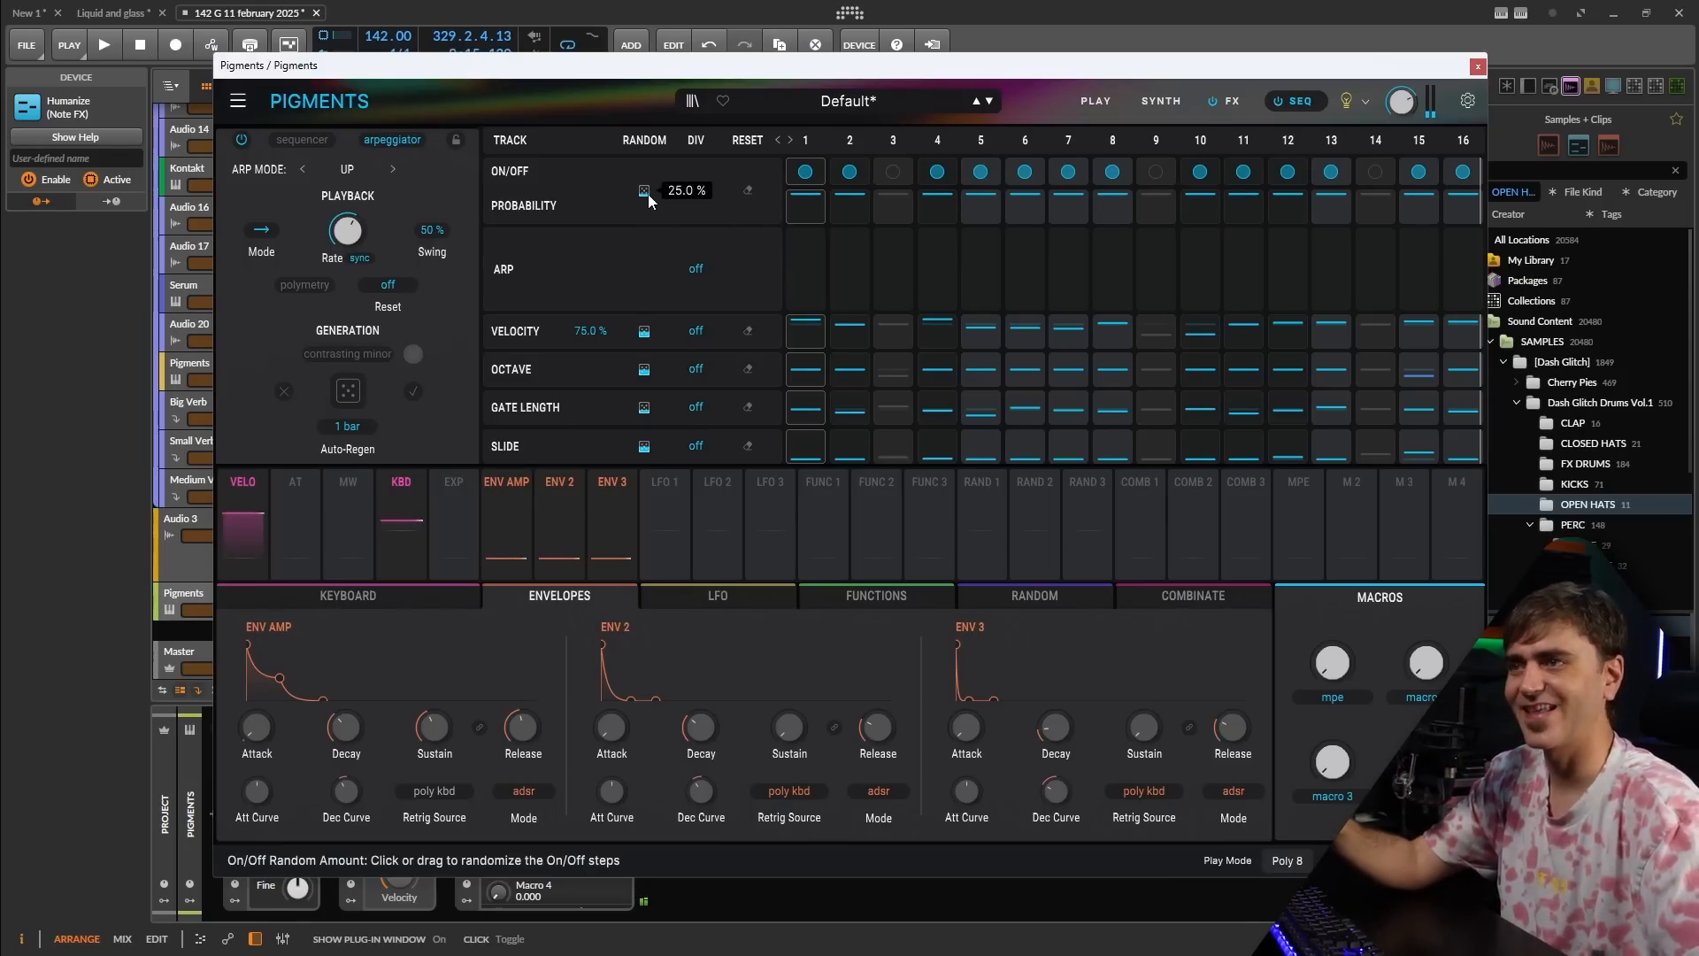
pyautogui.click(648, 194)
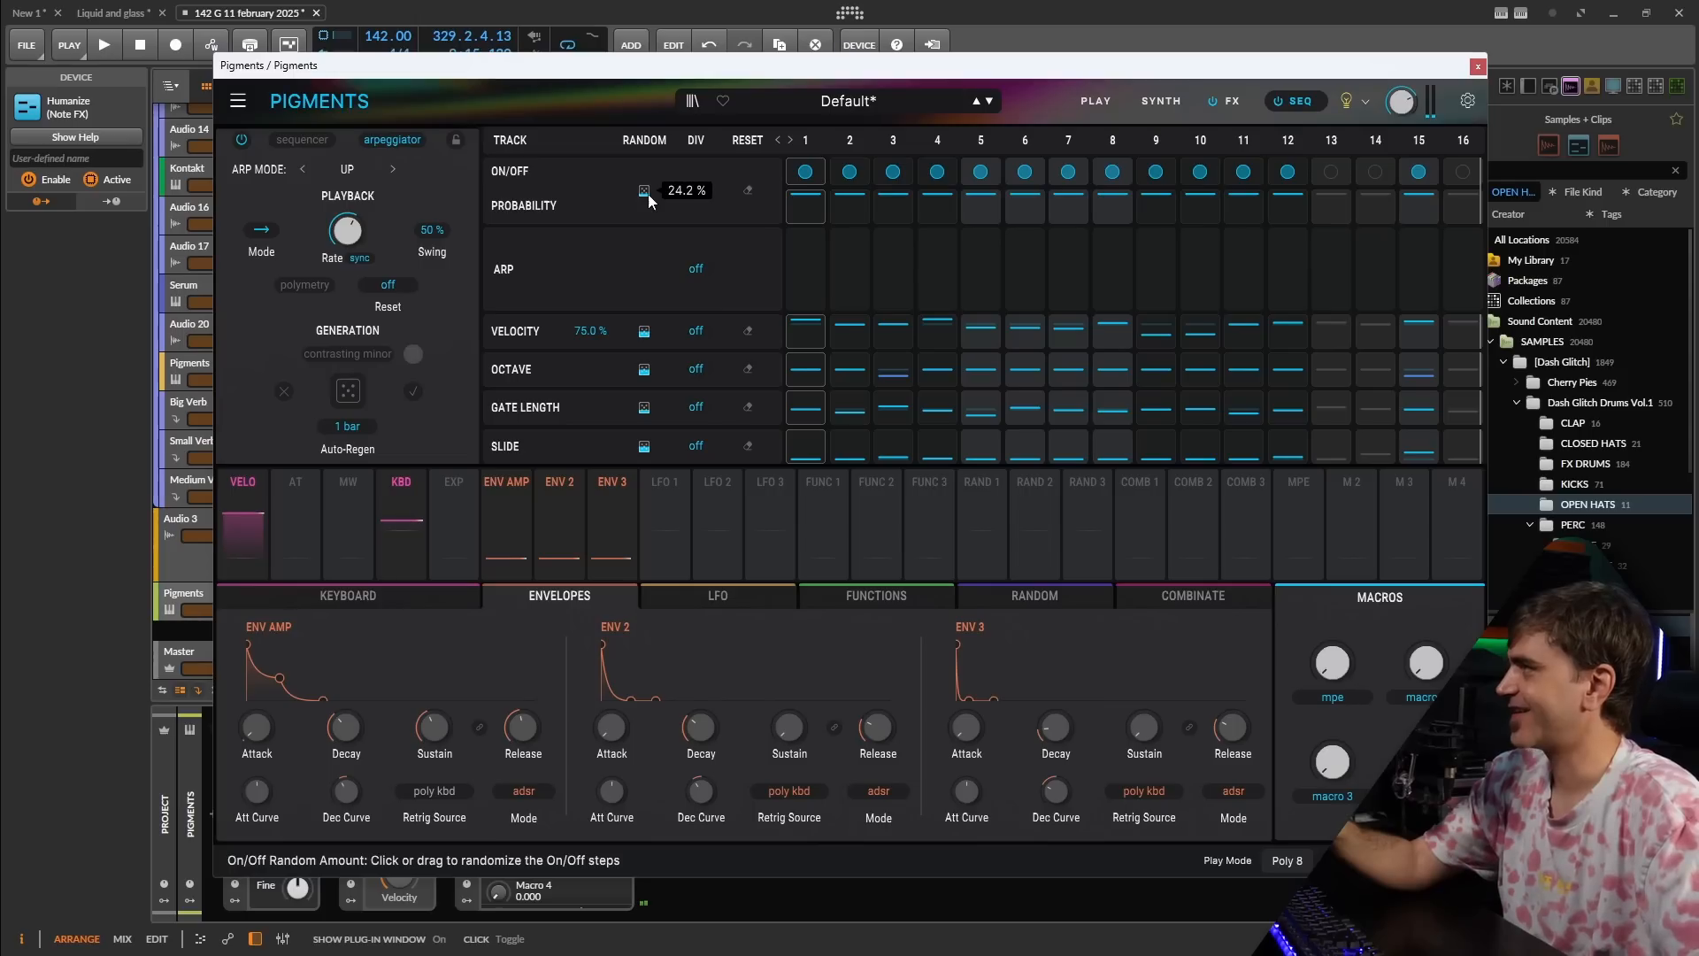
# - Raise the arpeggiator's On/Off random amount to its maximum, close the Pigments window and start playback
pyautogui.moveTo(647, 194); pyautogui.dragTo(647, 89)
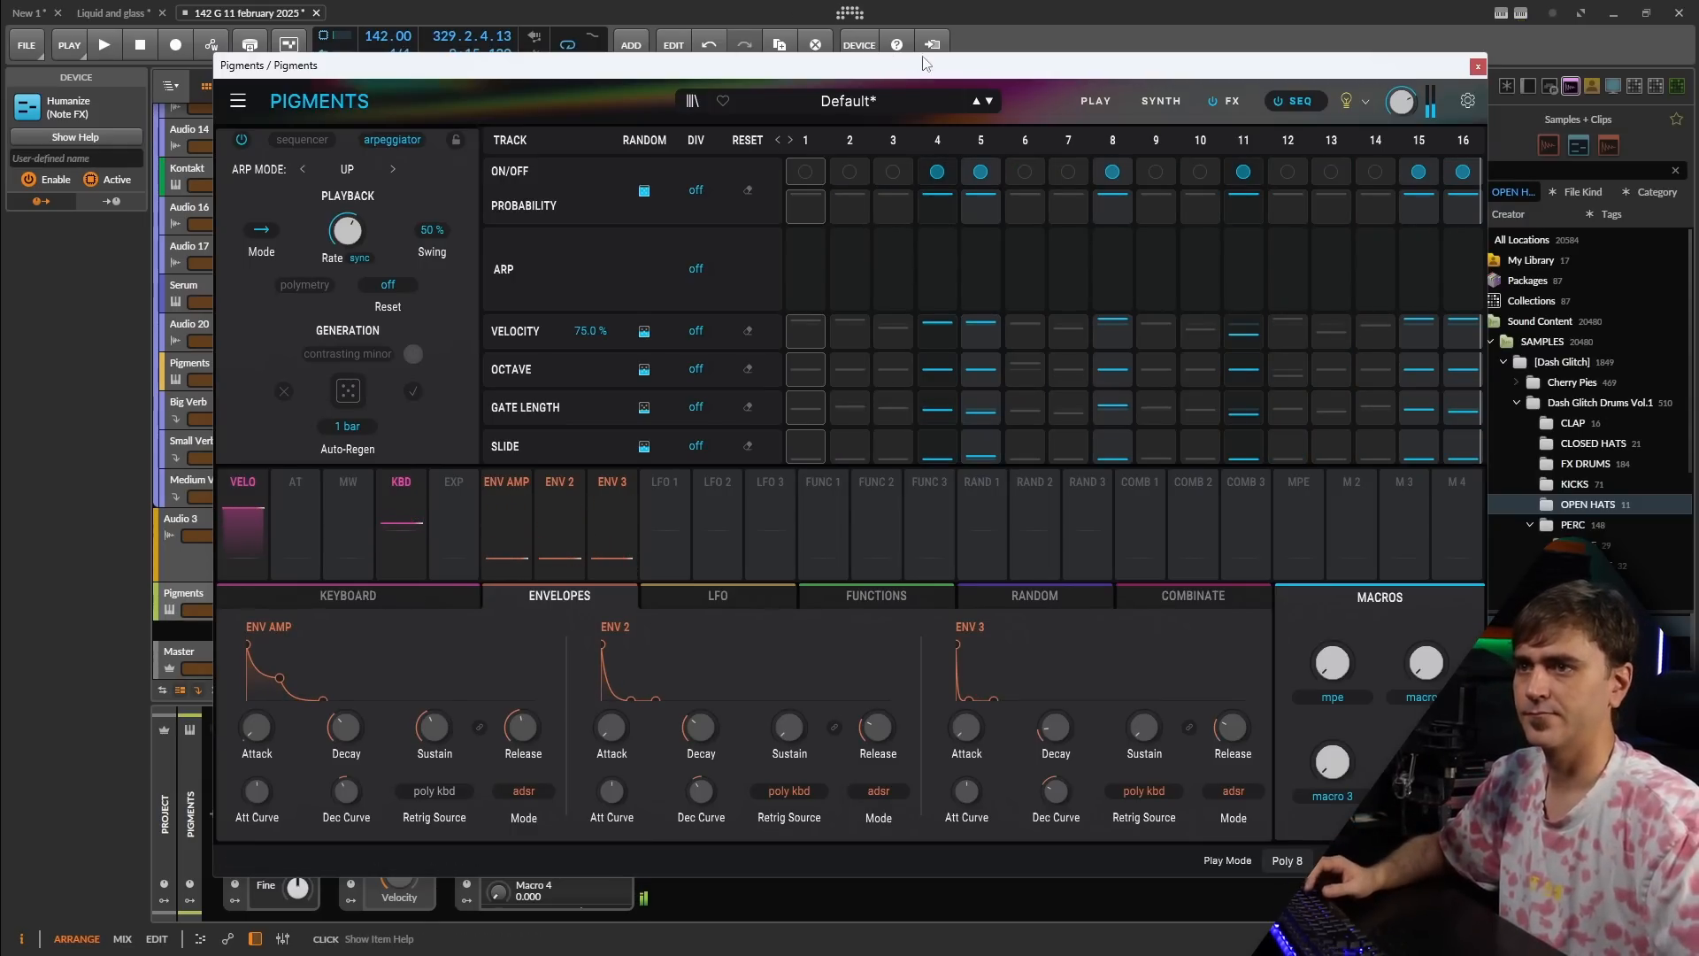
pyautogui.click(1477, 67)
pyautogui.press('space')
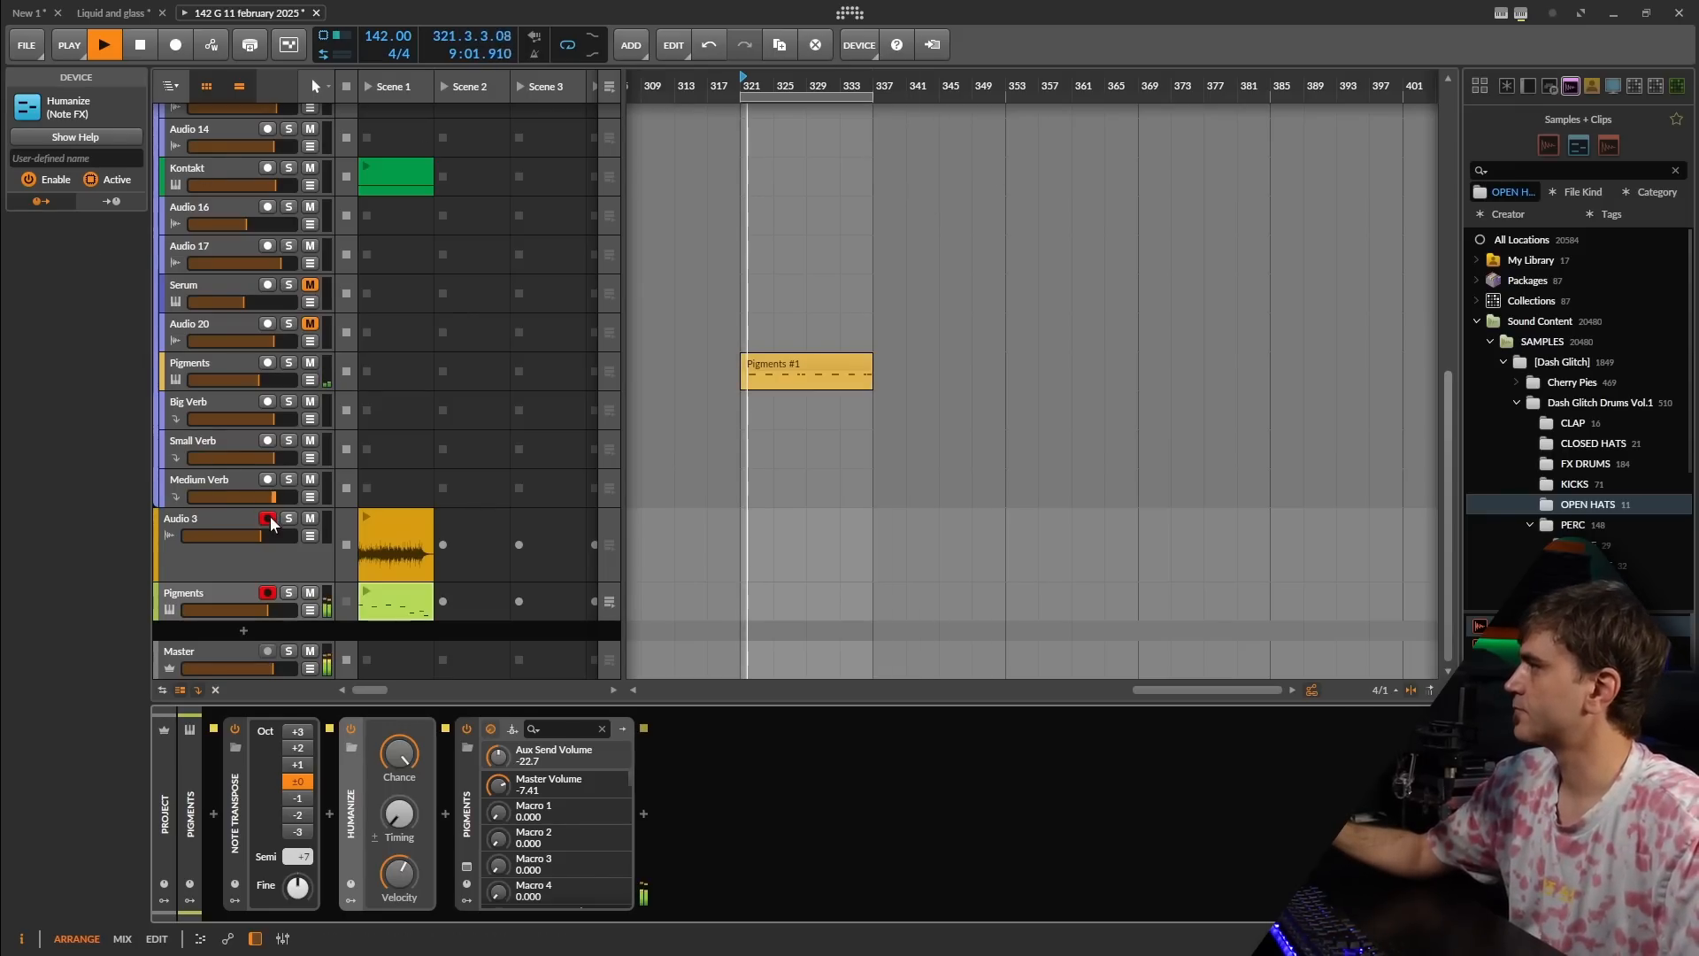
# - Move the green Pigments track directly above the yellow Pigments track and raise its Big Verb send to -2.5 dB
pyautogui.moveTo(221, 598); pyautogui.dragTo(311, 372)
pyautogui.click(680, 419)
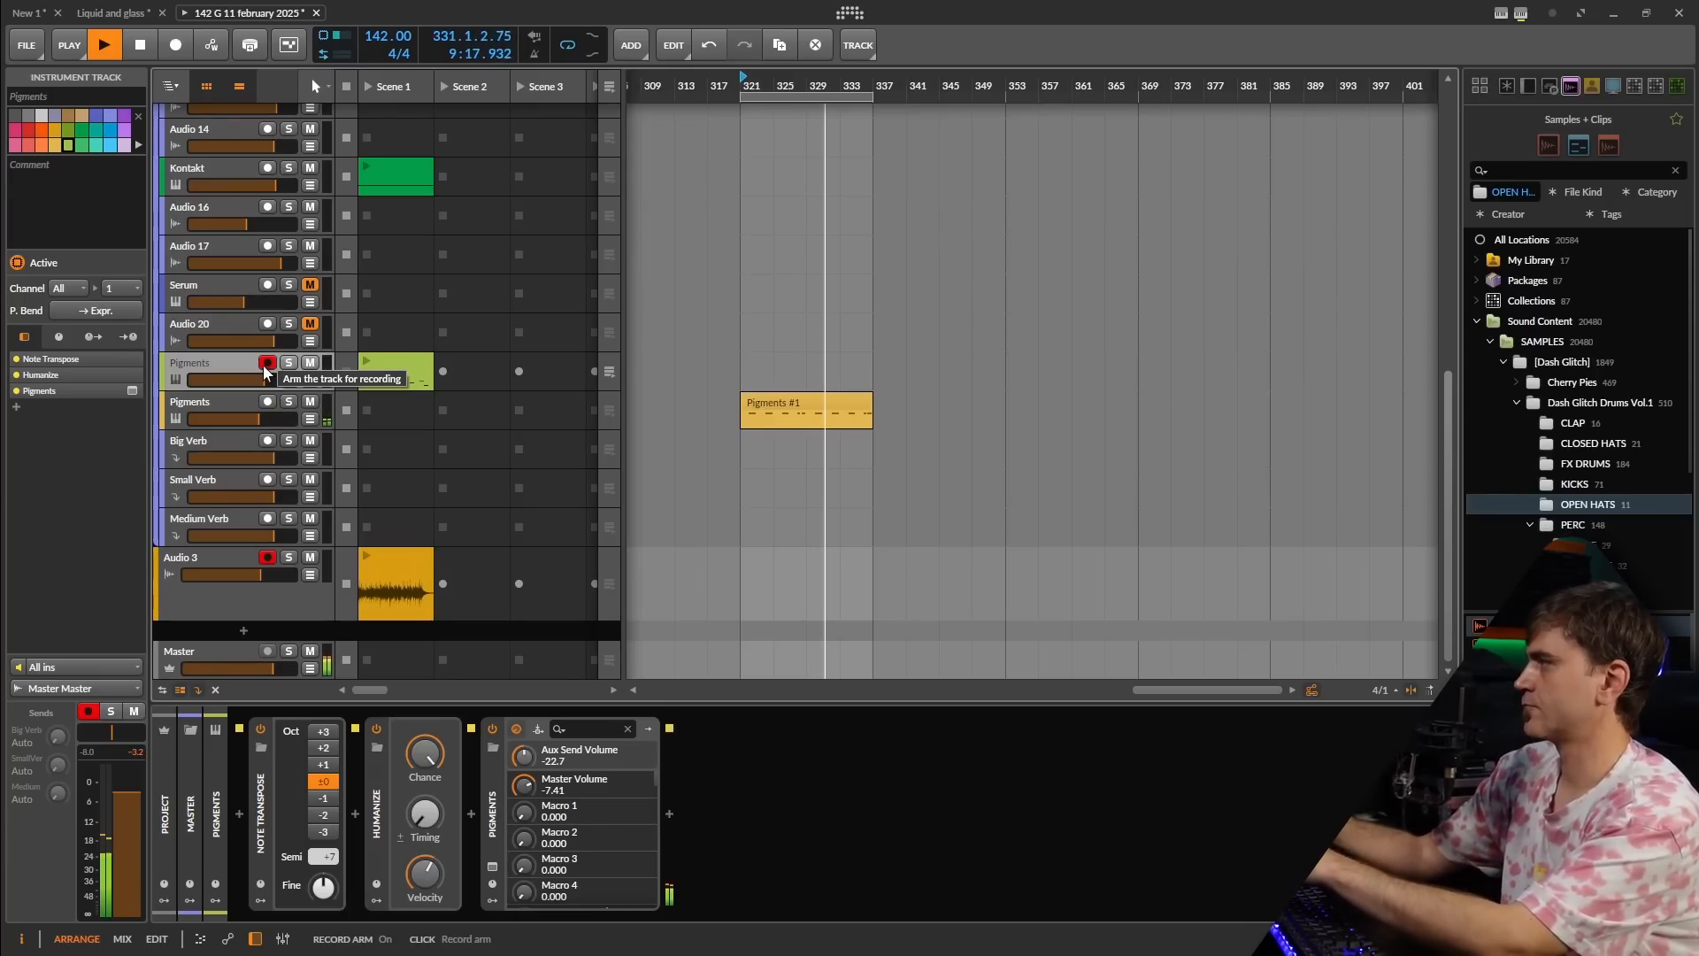
pyautogui.moveTo(58, 736); pyautogui.dragTo(58, 677)
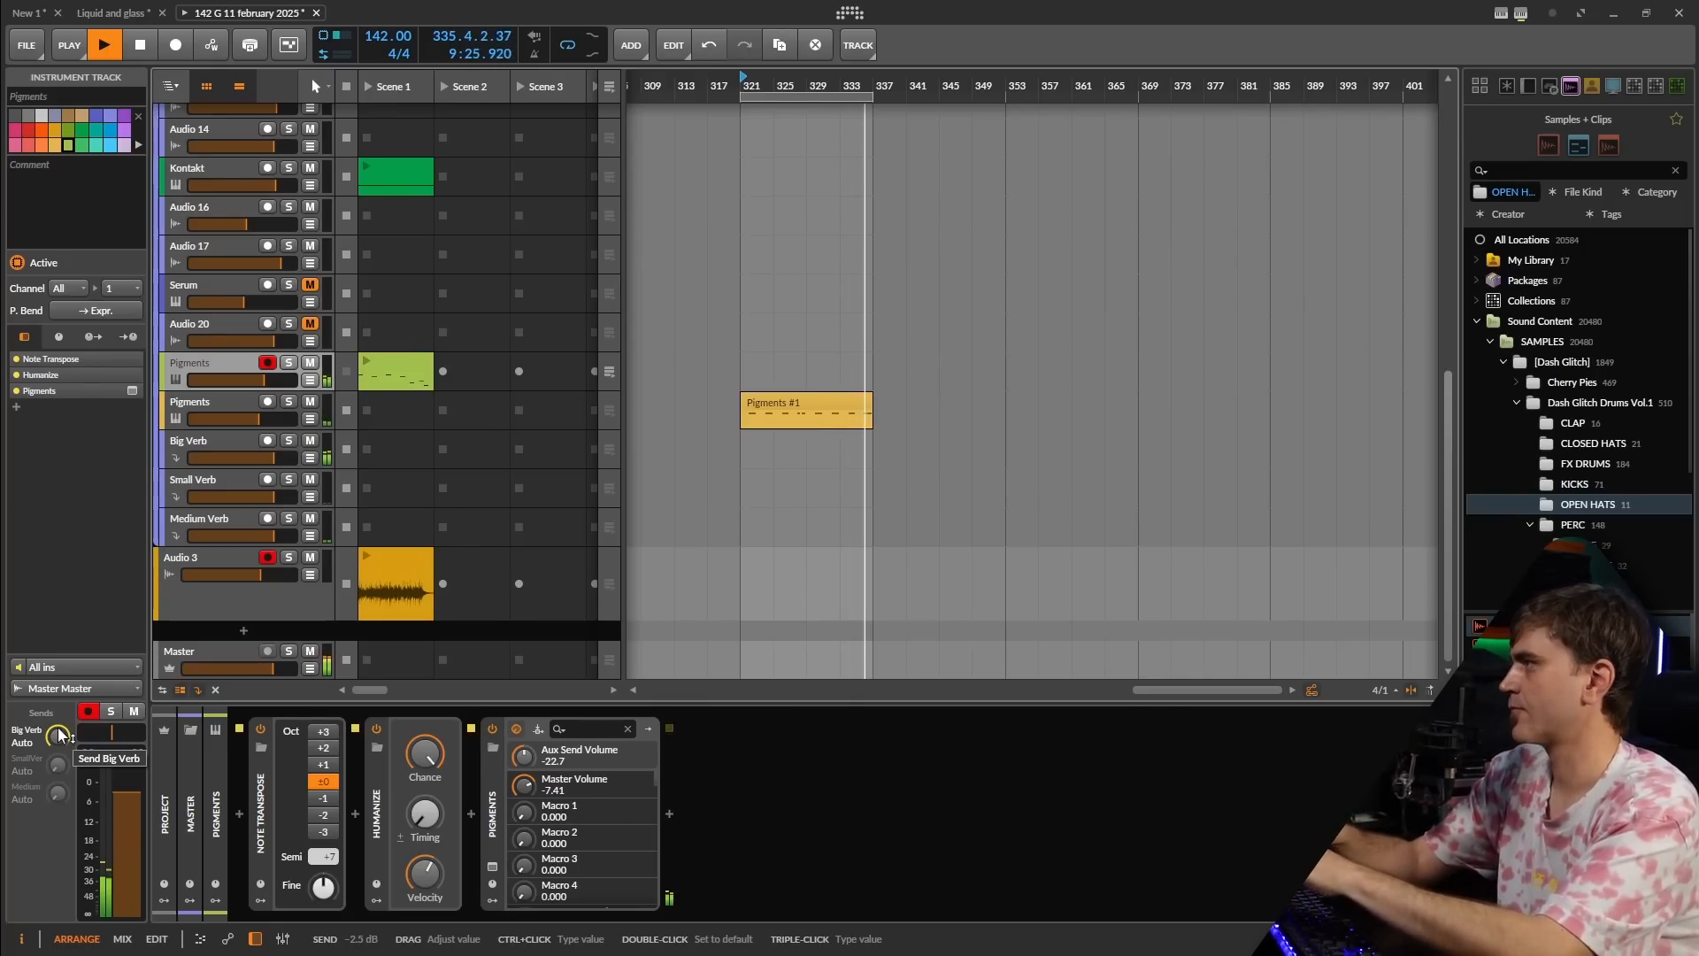
# - Insert a Humanize note effect before the Pigments synth on the yellow Pigments track
pyautogui.click(241, 406)
pyautogui.click(241, 823)
pyautogui.write('hum')
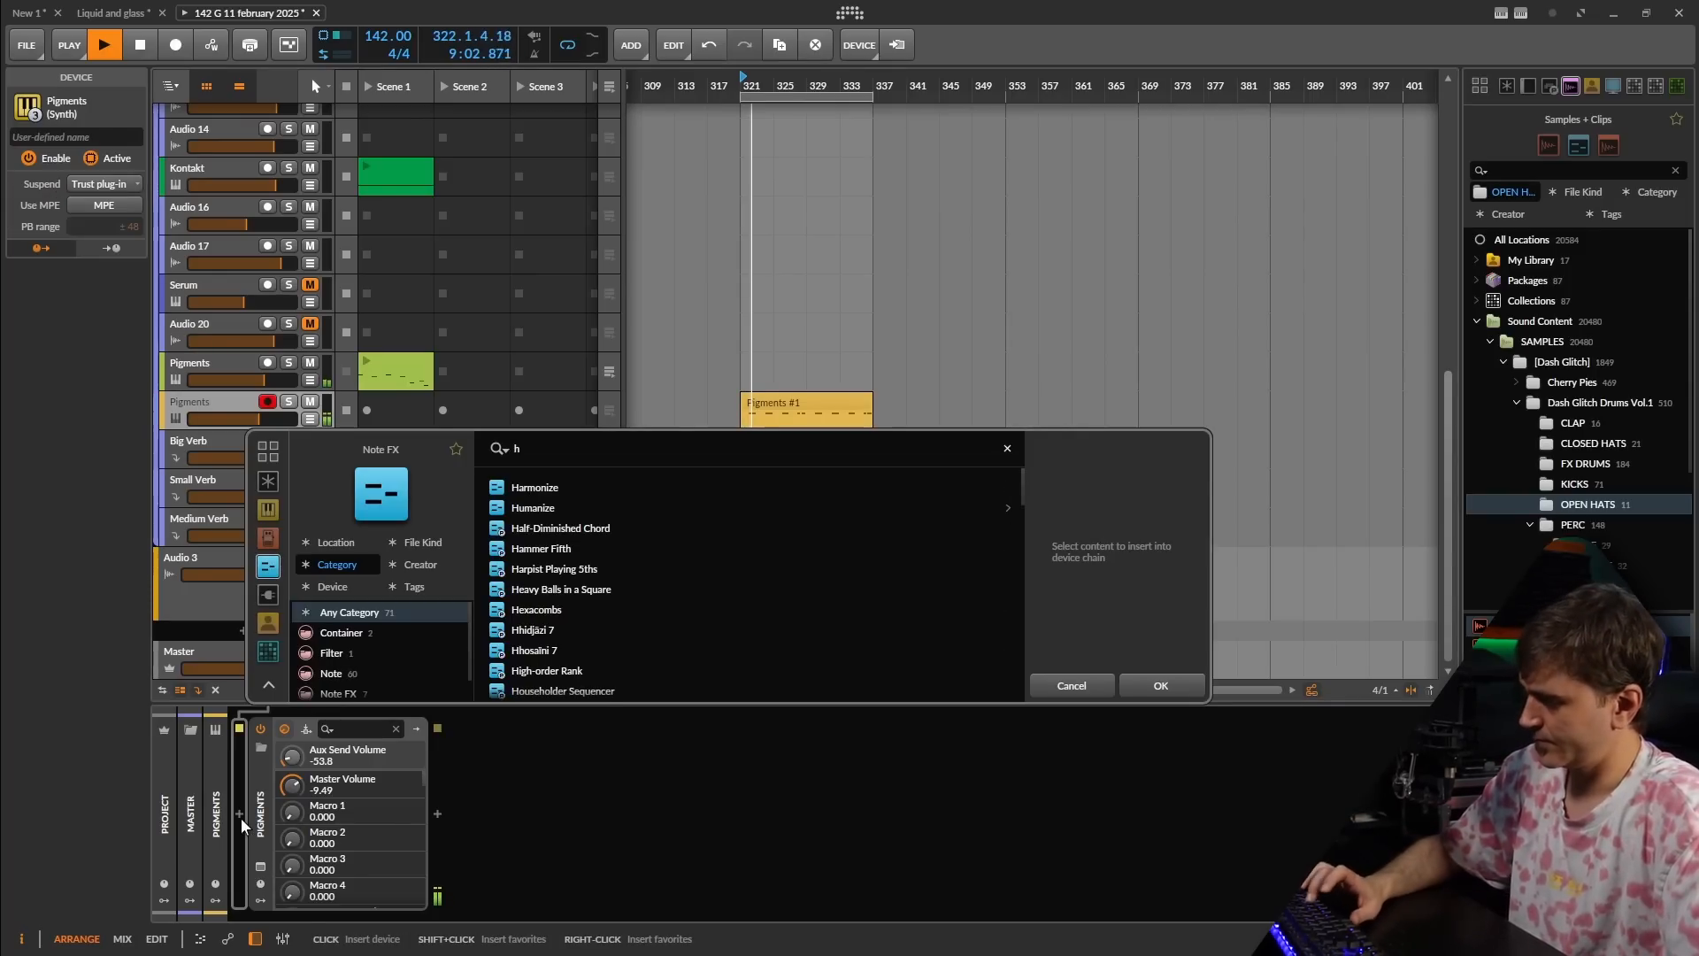
pyautogui.click(1167, 687)
# - Open the Pigments #1 clip's note editor, look through its lower octaves and return to the device chain
pyautogui.doubleClick(771, 410)
pyautogui.scroll(-2, 576, 626)
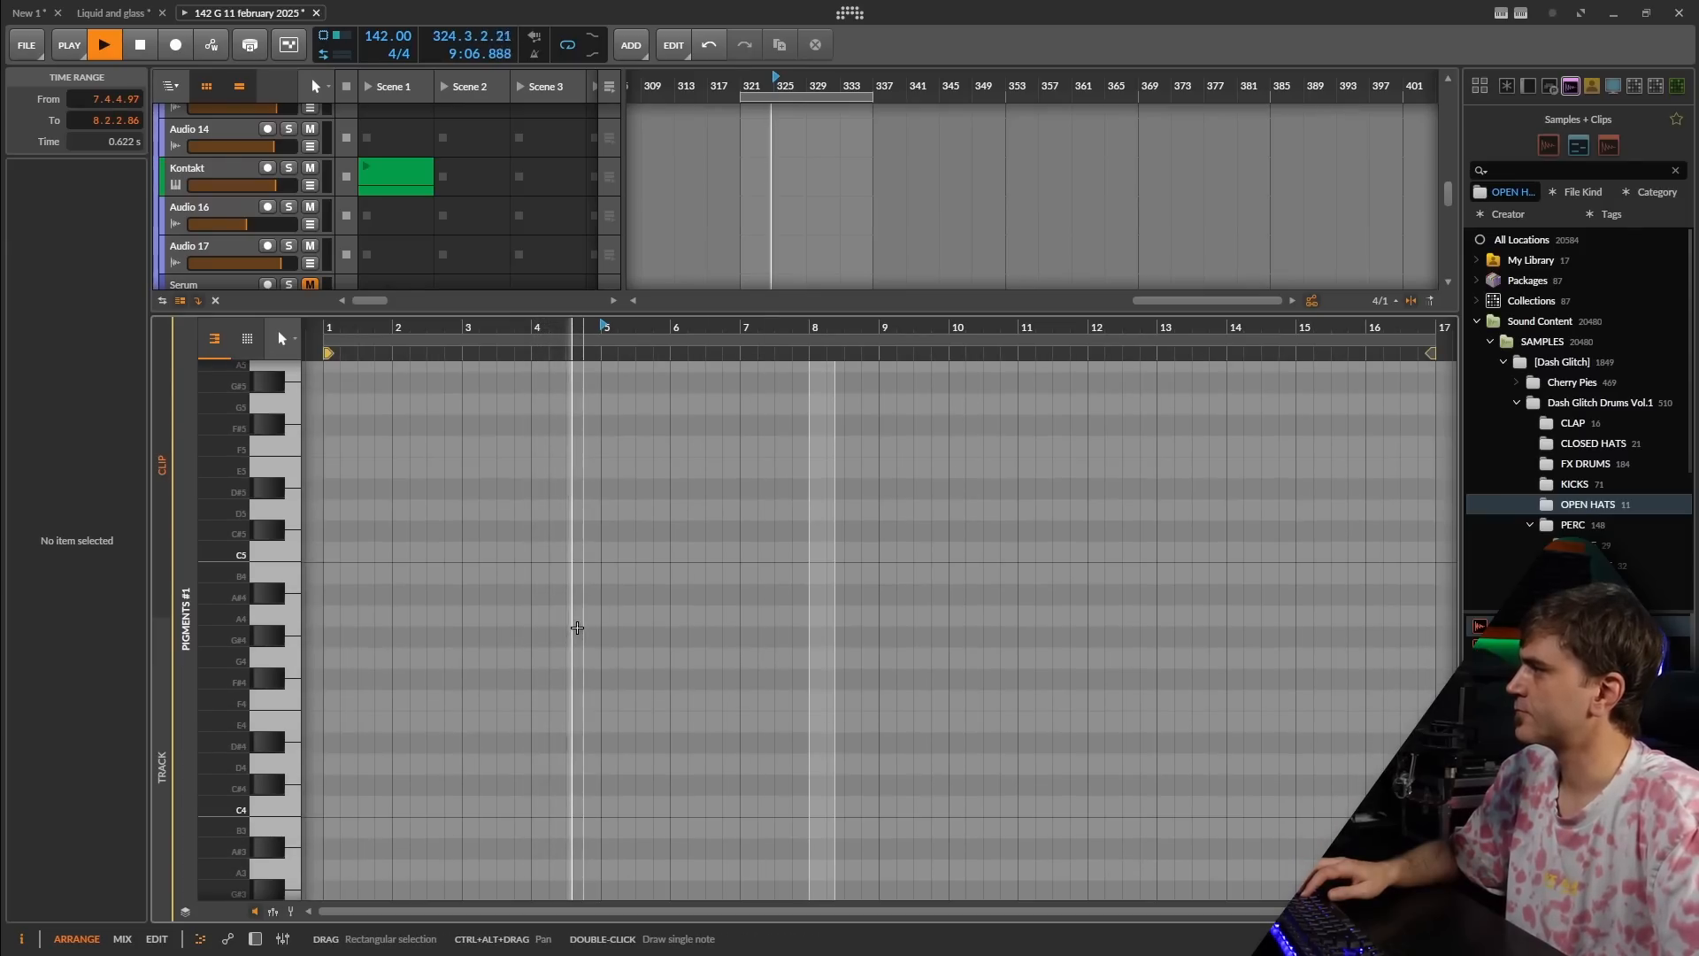
pyautogui.scroll(-10, 565, 587)
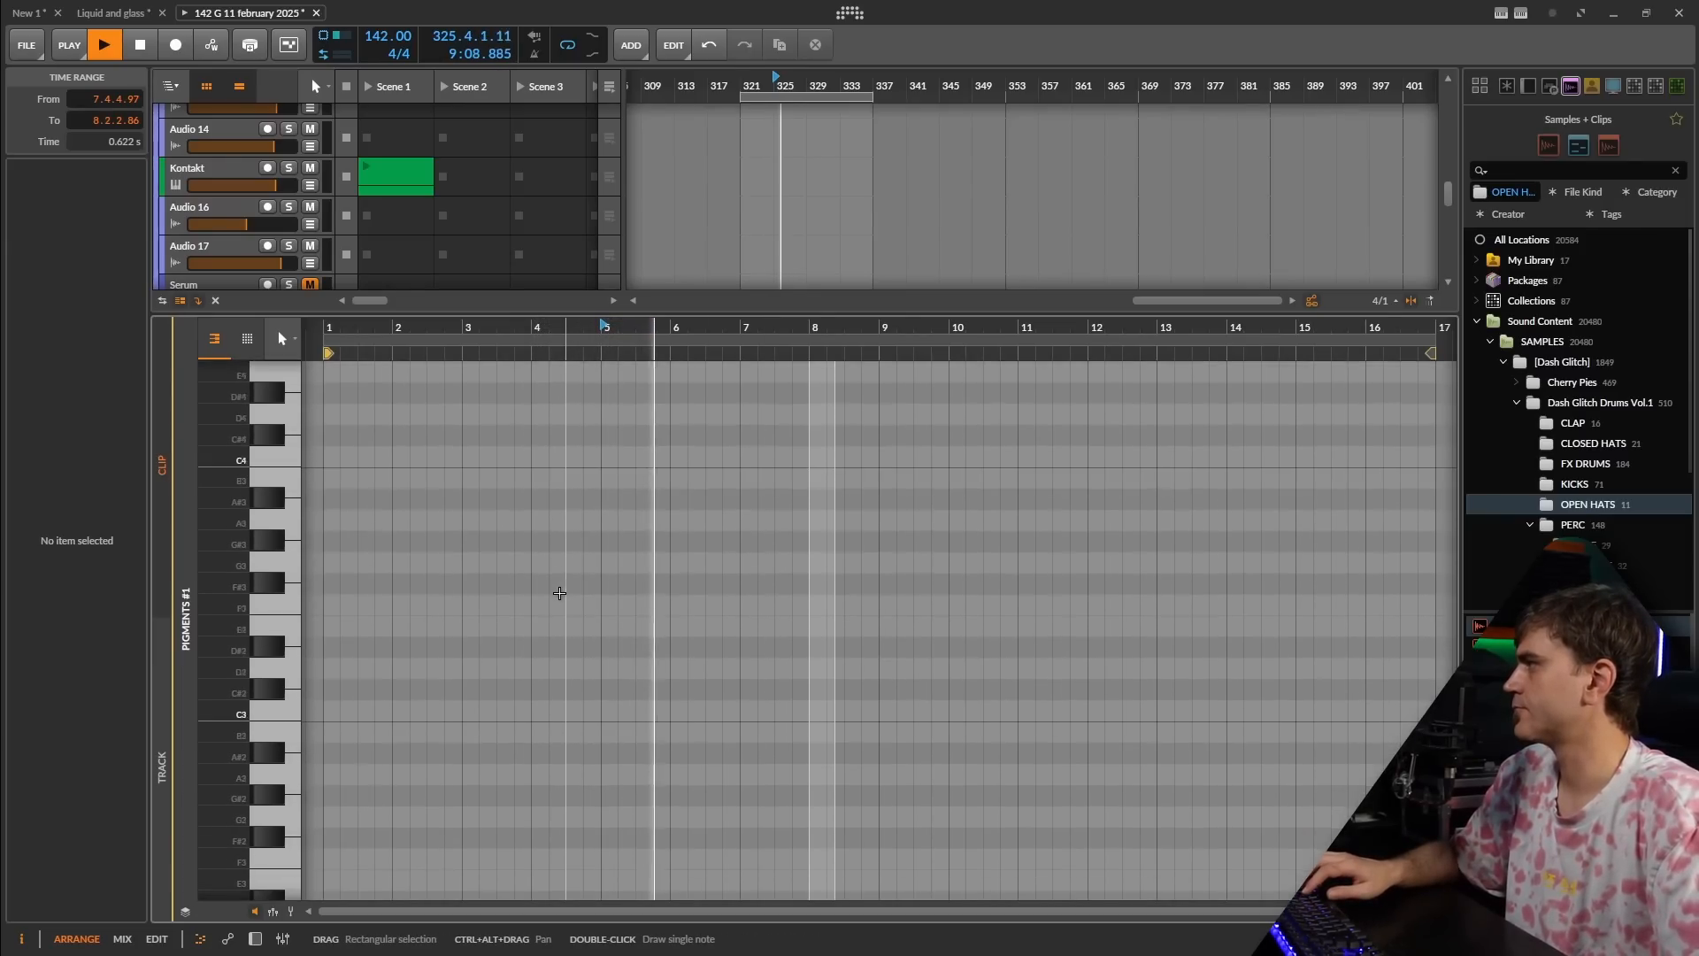
pyautogui.click(255, 939)
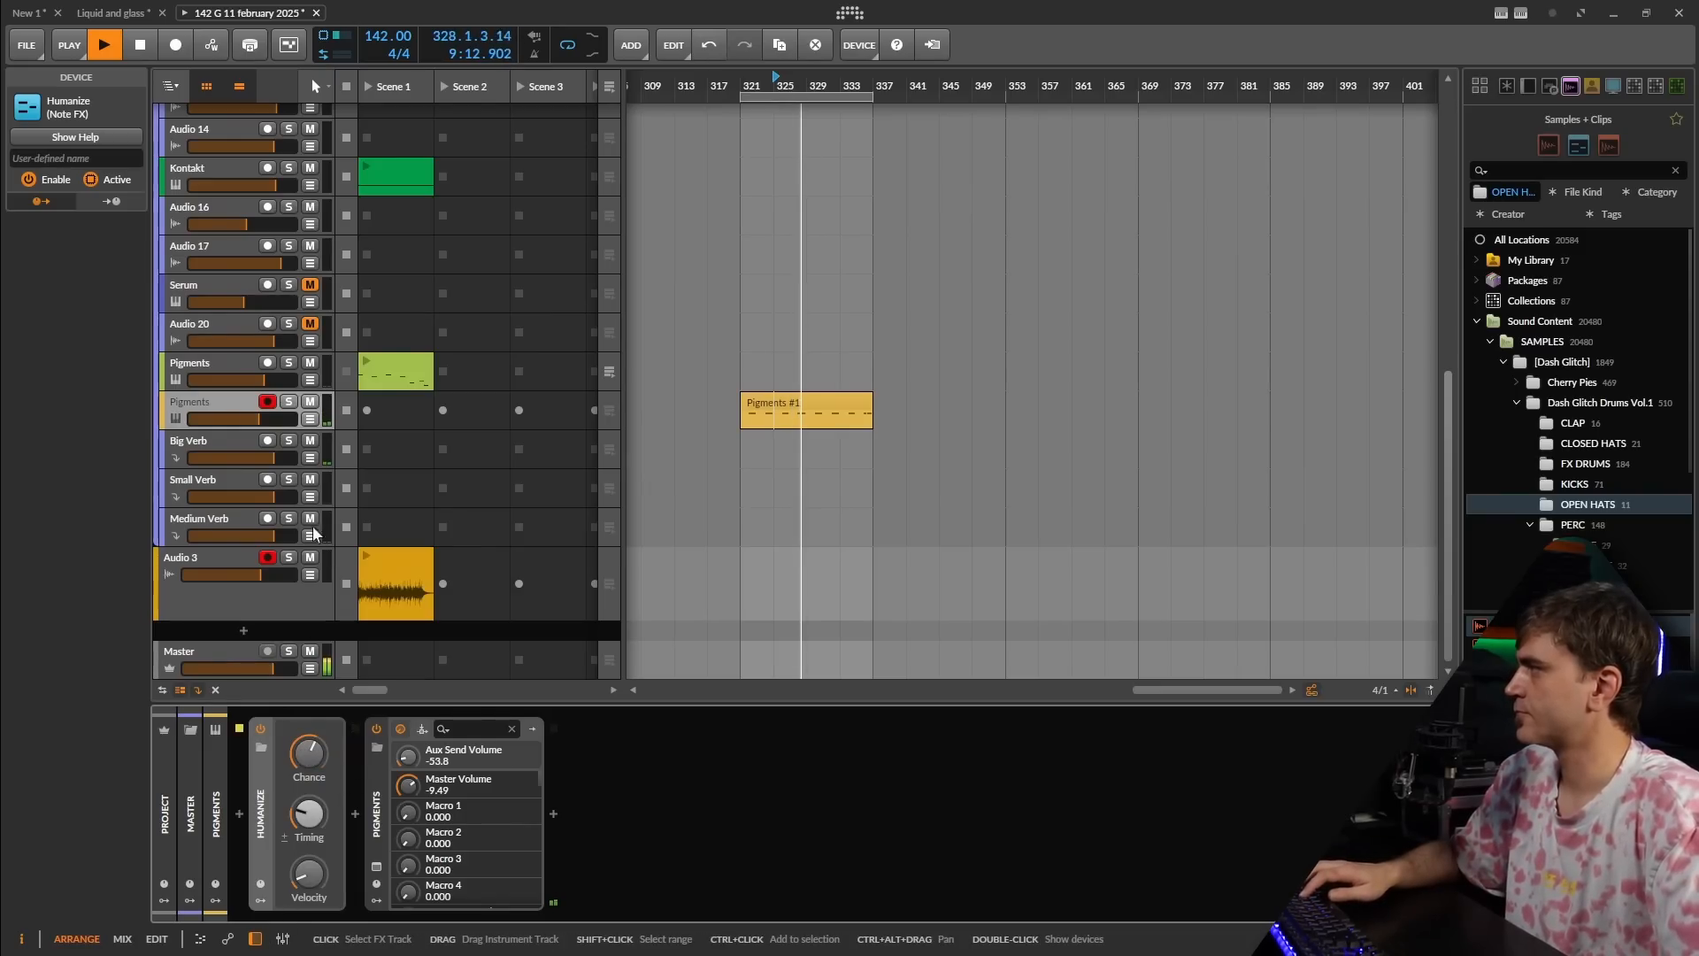
# - Select the green Pigments track and stop playback
pyautogui.click(236, 374)
pyautogui.click(235, 375)
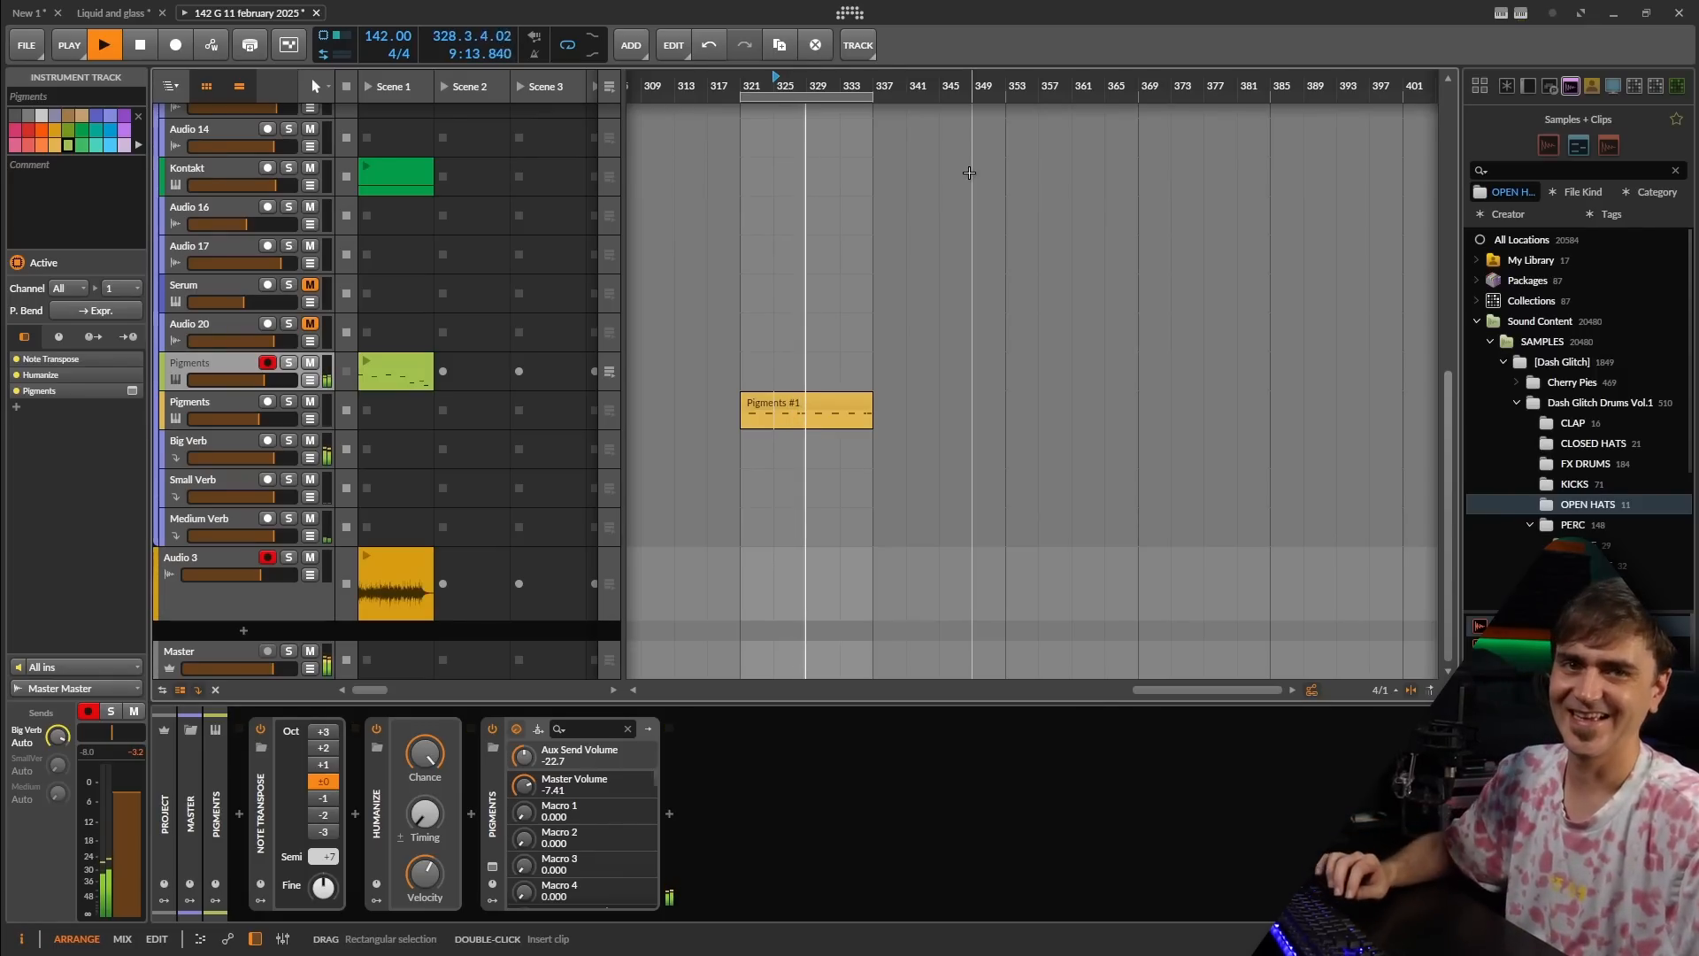
pyautogui.press('space')
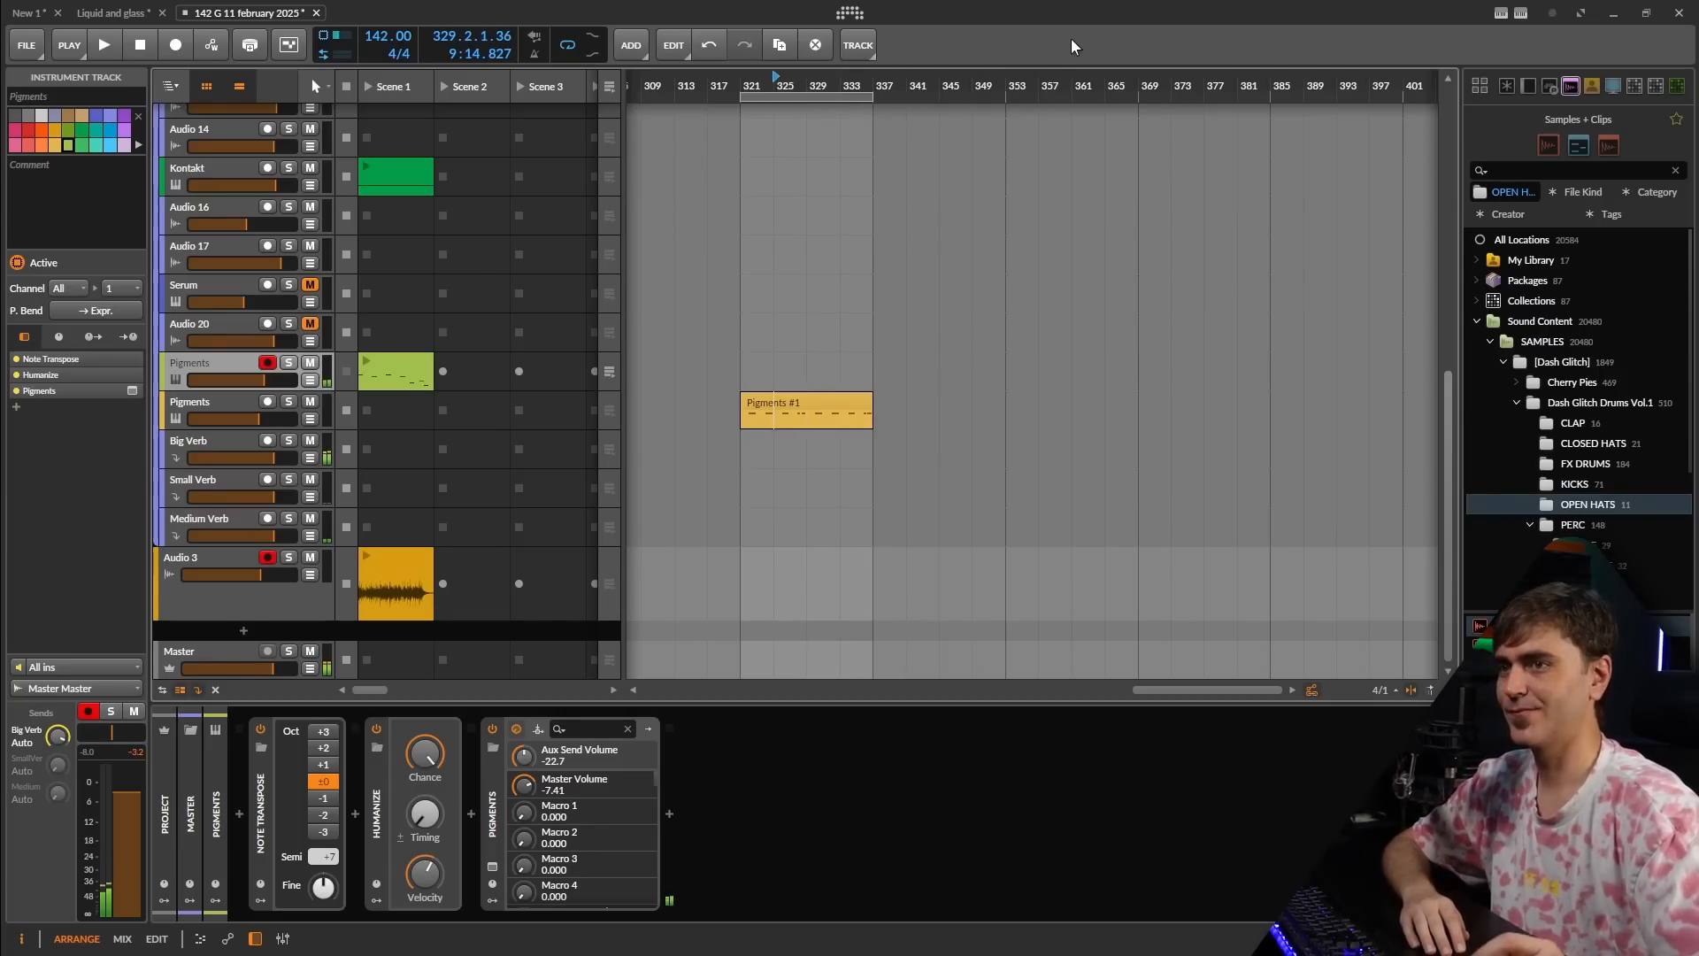